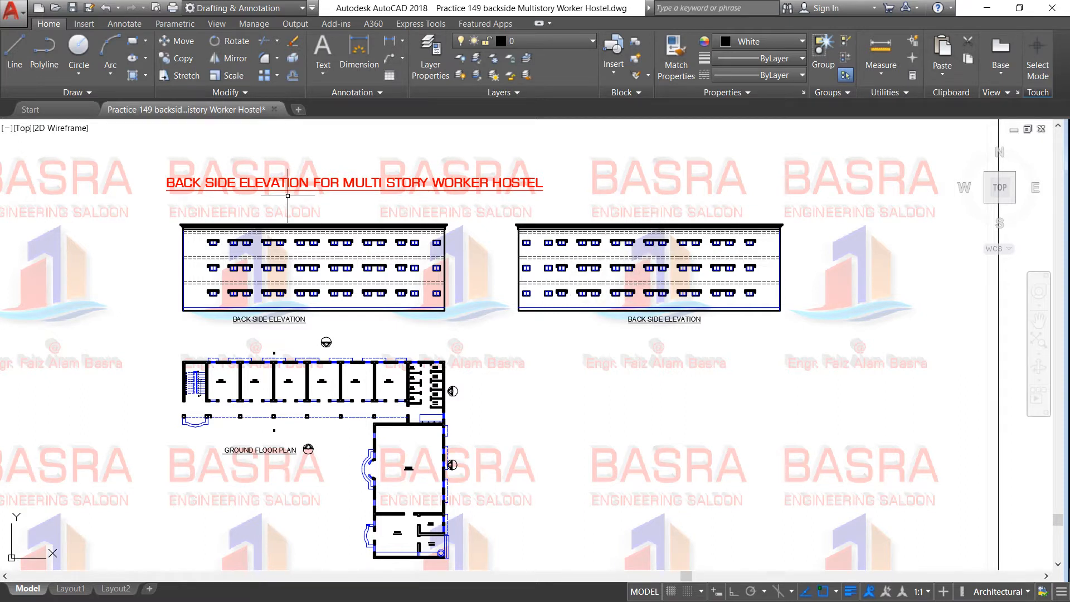
Review the sheet's title, the two back side elevations and the ground floor plan of the worker hostel
scroll(211, 171, "up", 4)
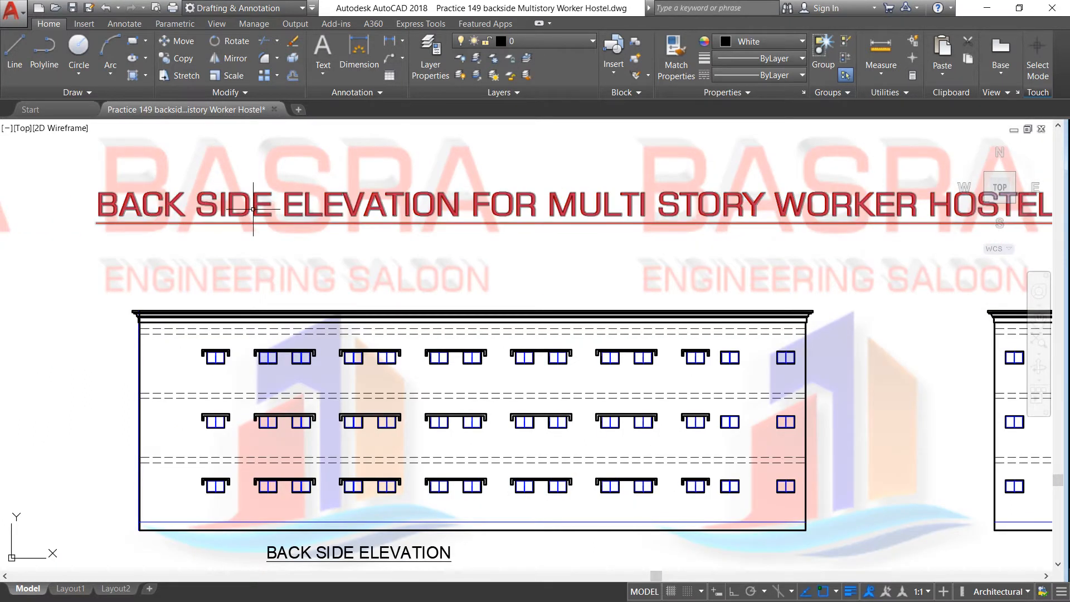
scroll(307, 215, "down", 2)
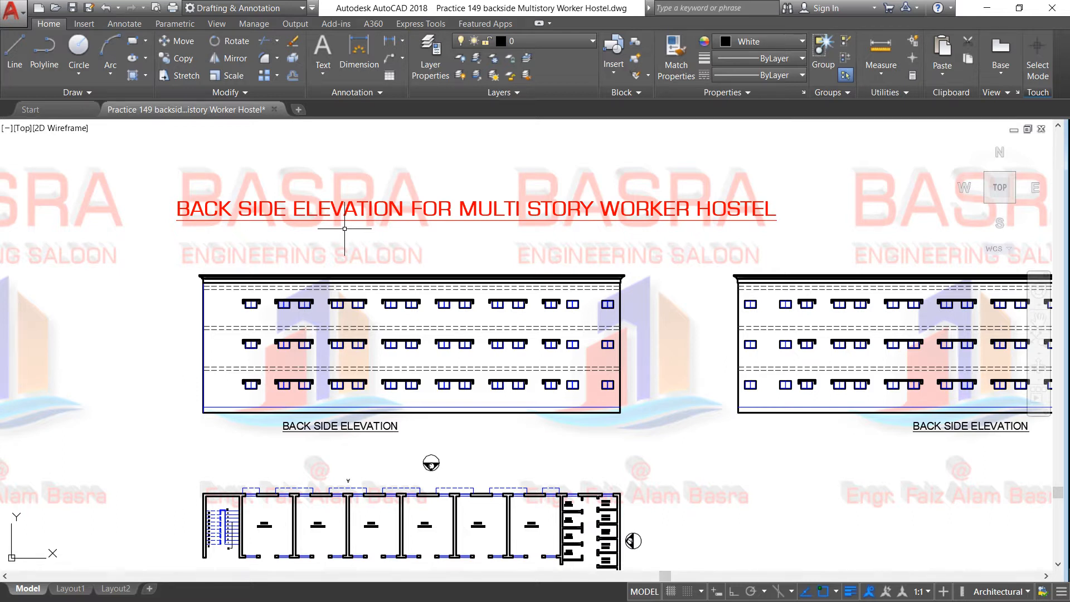
scroll(344, 228, "down", 2)
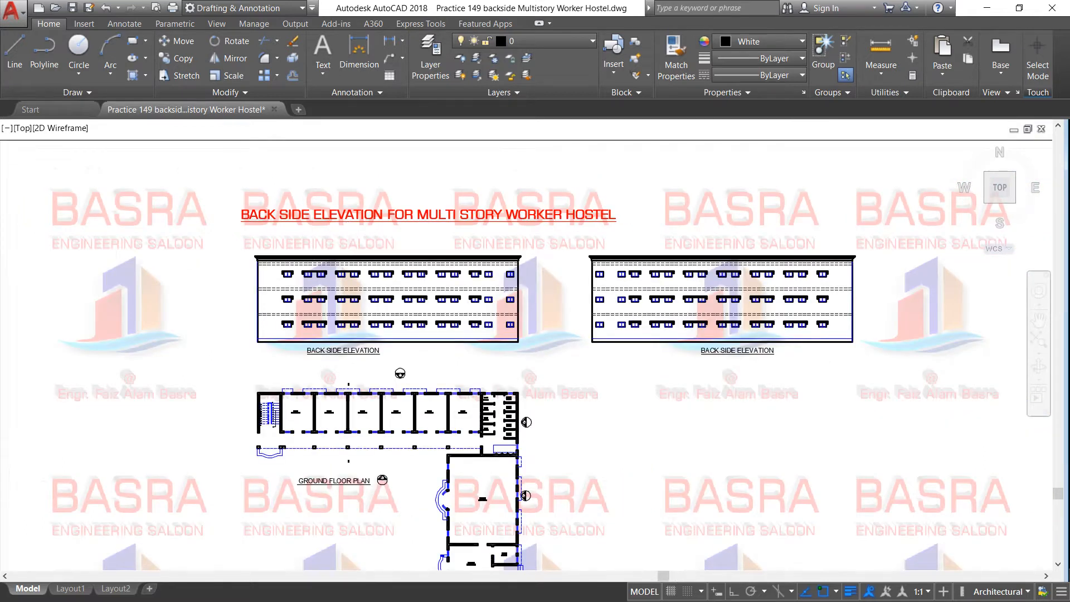
scroll(279, 224, "up", 2)
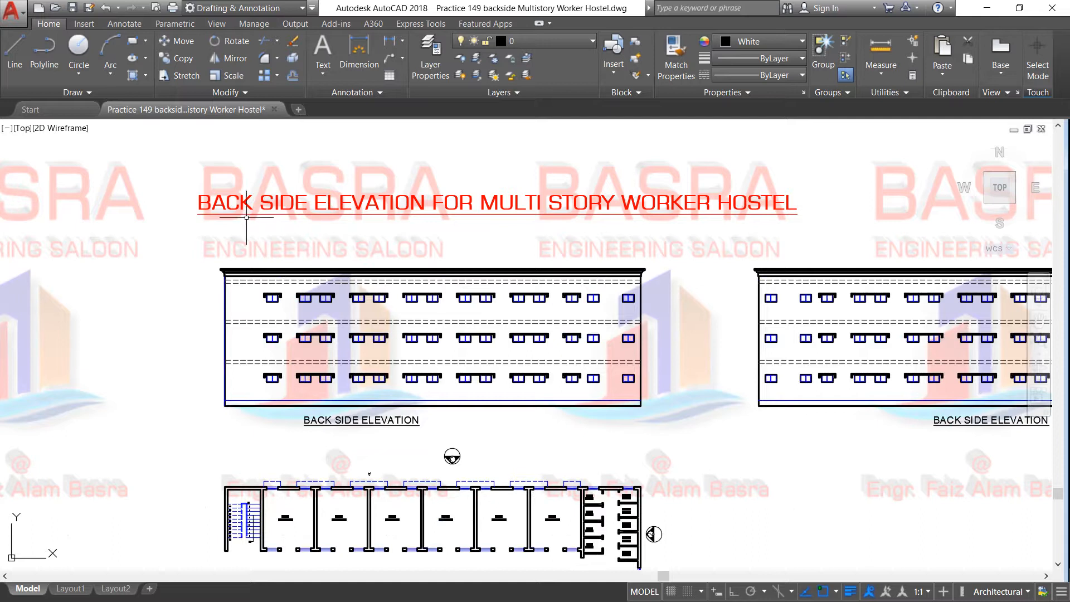
scroll(240, 211, "down", 2)
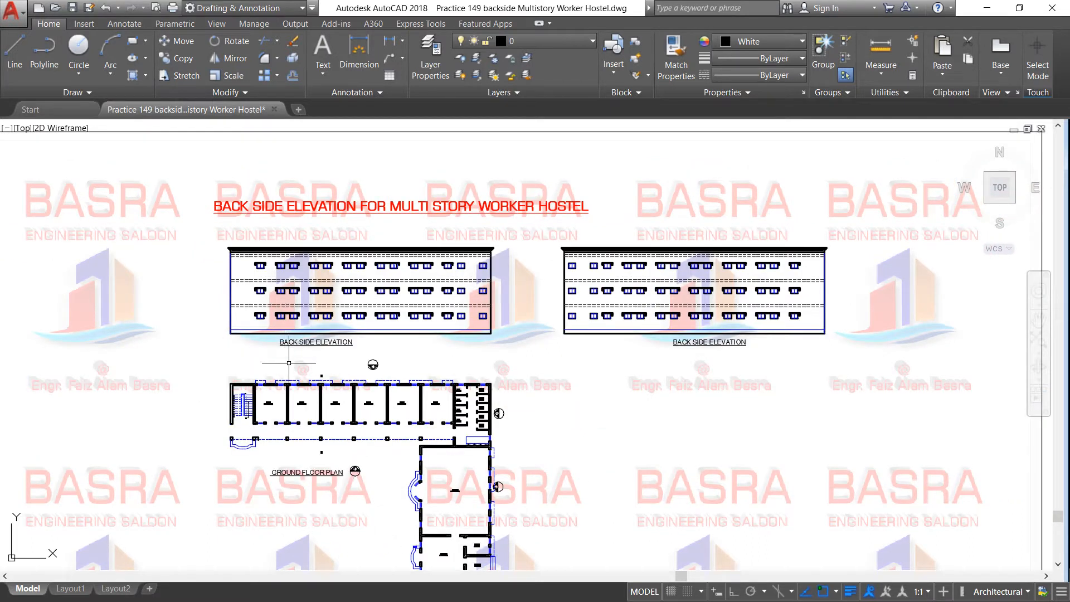
scroll(286, 385, "up", 2)
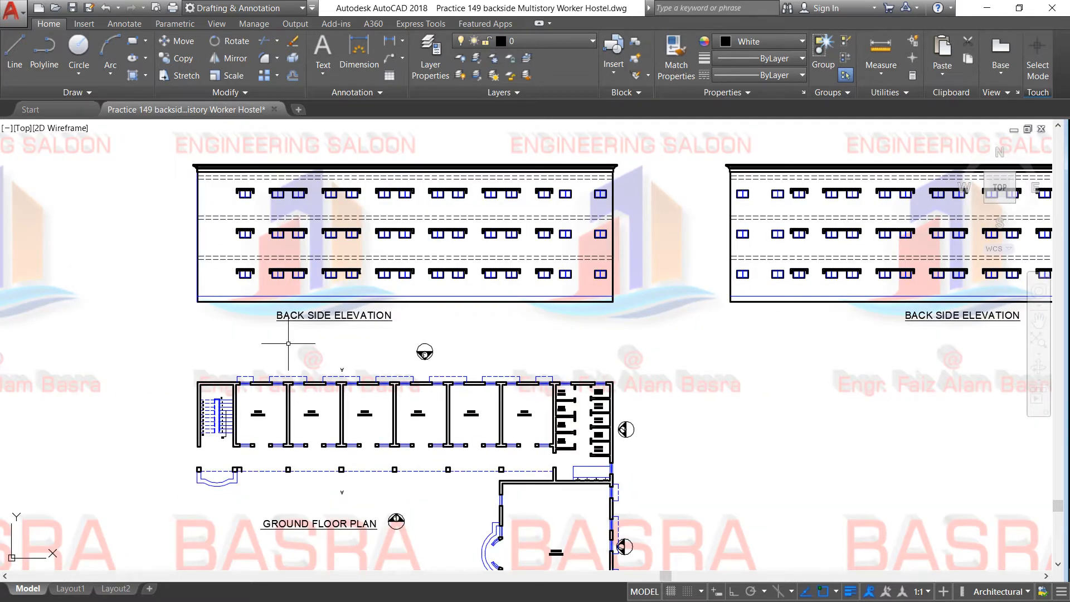
scroll(371, 329, "down", 2)
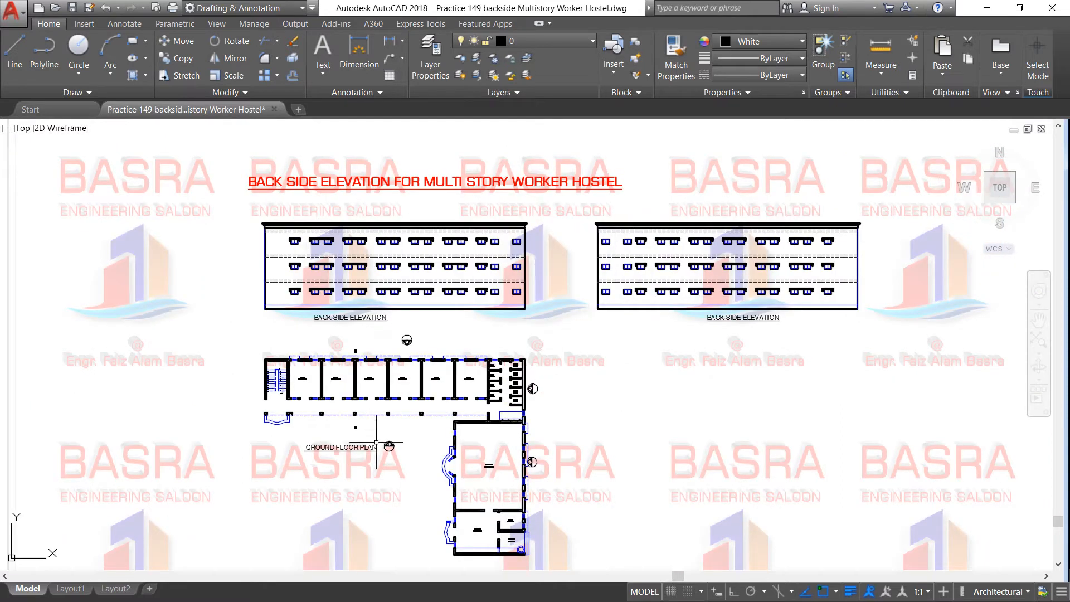
scroll(371, 443, "up", 2)
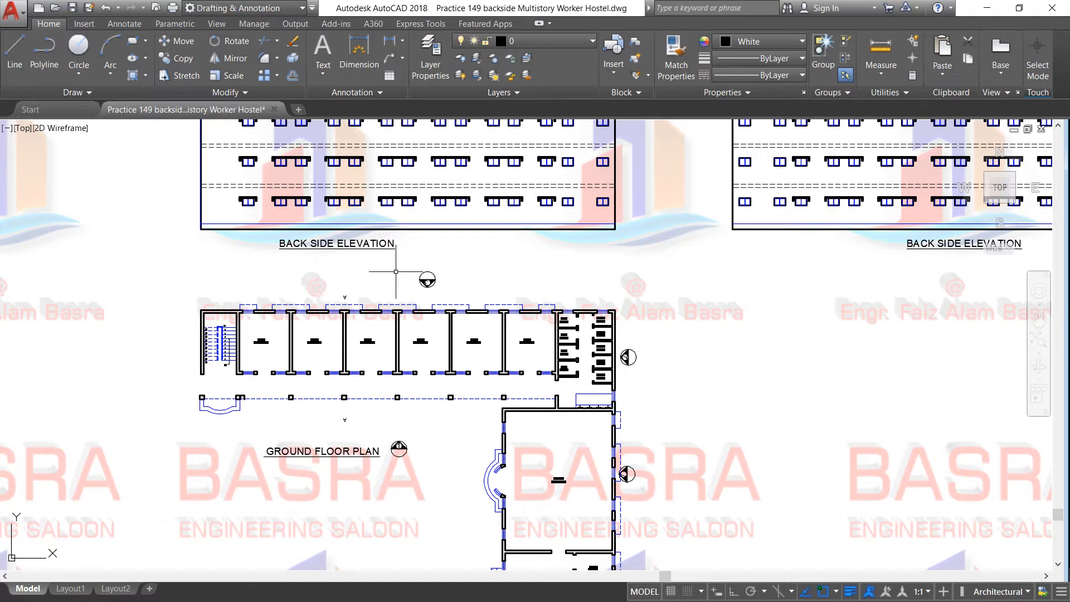
Examine the numbered elevation markers around the ground floor plan to identify each viewing direction
scroll(399, 448, "up", 5)
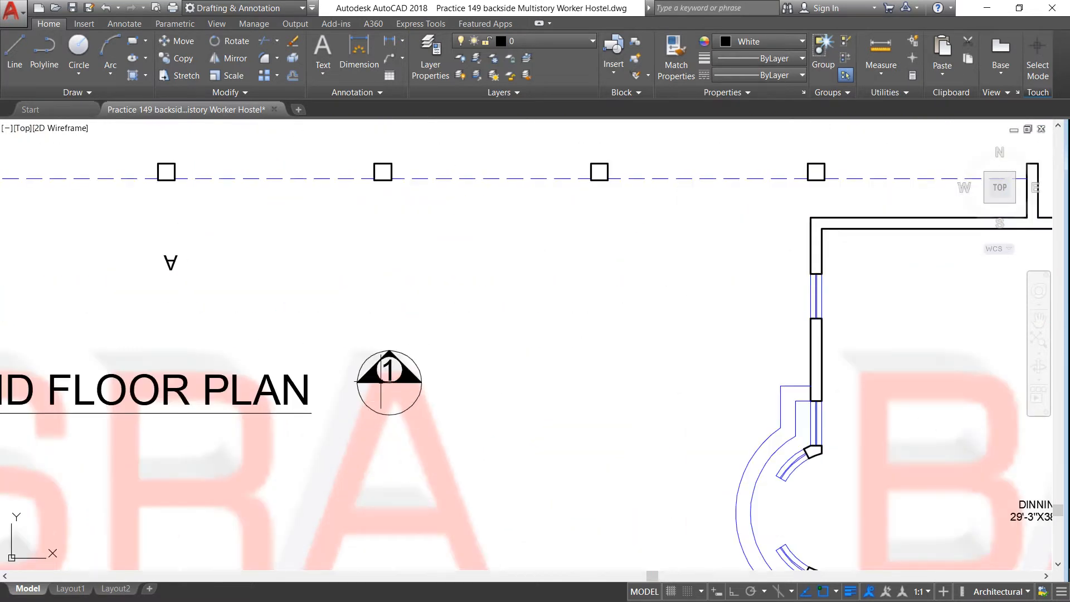
scroll(373, 376, "down", 4)
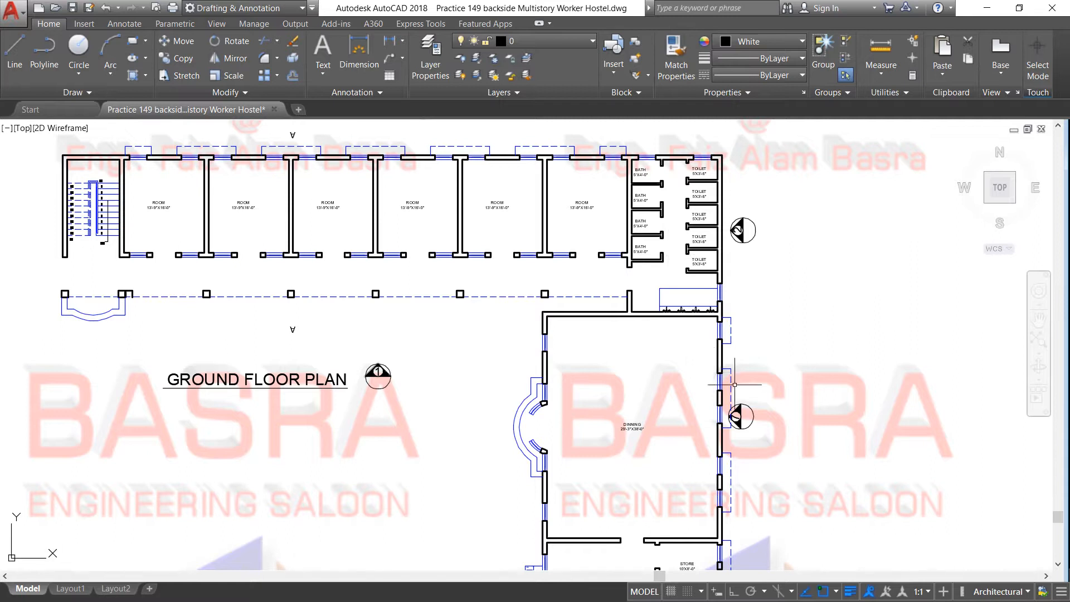
scroll(742, 375, "up", 4)
scroll(721, 429, "down", 4)
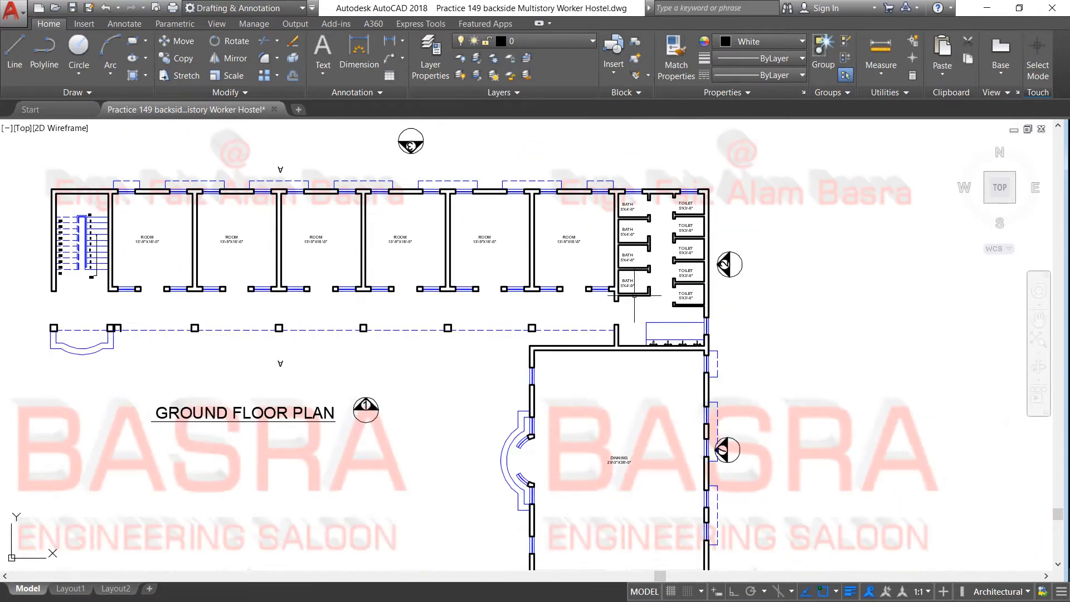
scroll(414, 141, "up", 4)
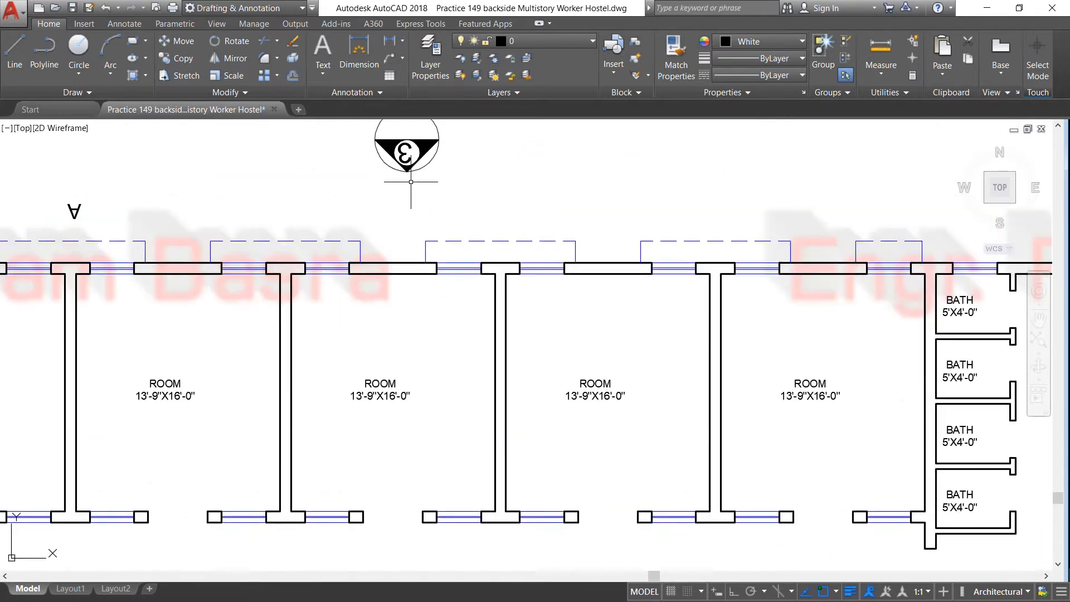
scroll(396, 215, "down", 2)
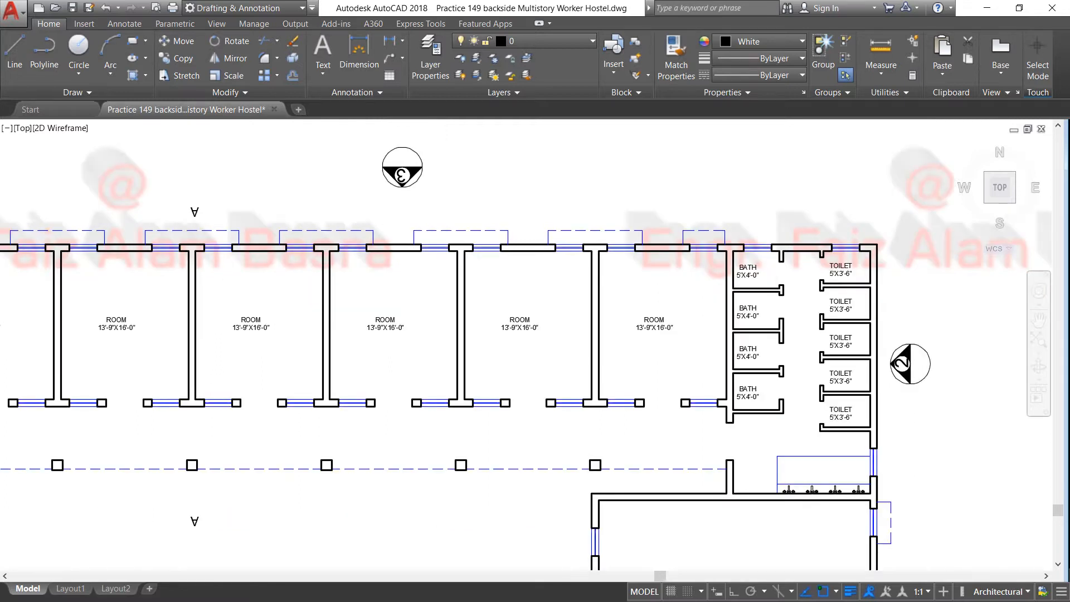
scroll(406, 223, "down", 3)
scroll(406, 241, "down", 1)
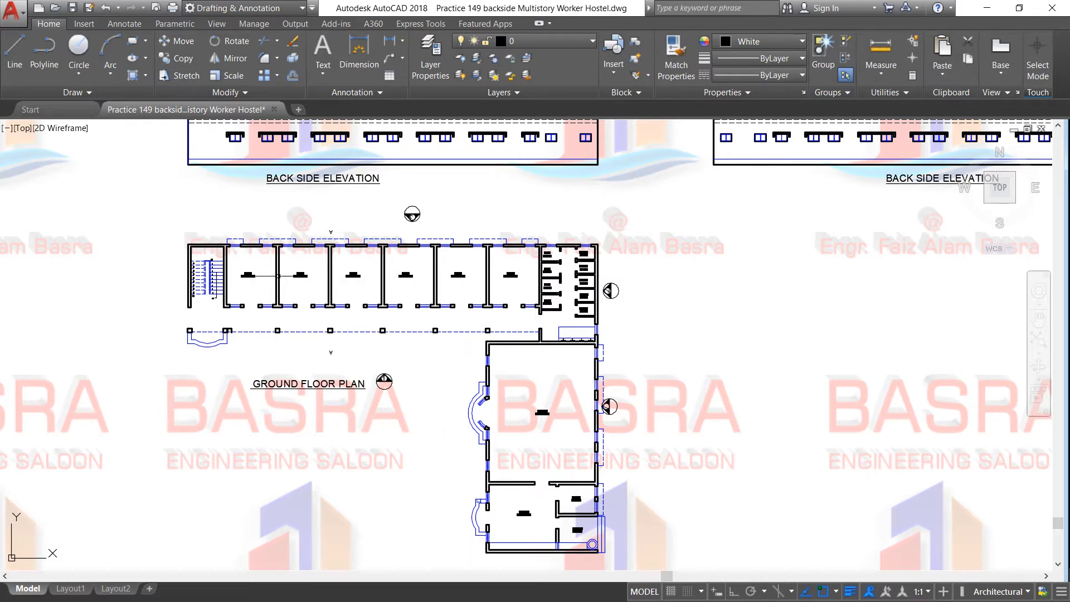
Examine elevation marker 3 behind the rooms and relate it to the back side elevation above the plan
scroll(393, 361, "down", 3)
scroll(378, 256, "up", 2)
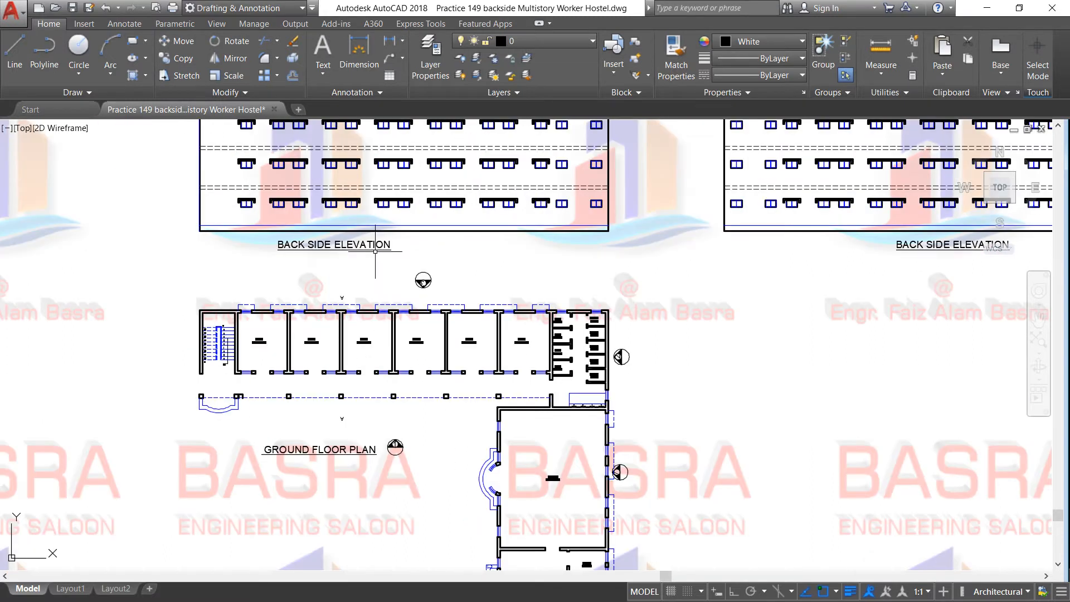
scroll(423, 280, "up", 2)
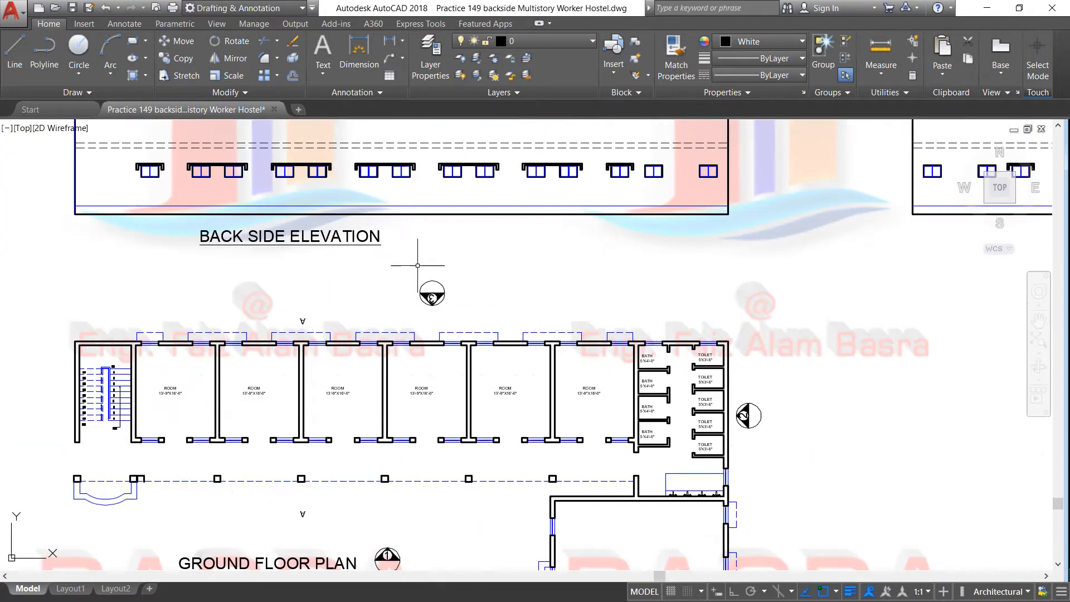
scroll(430, 287, "up", 3)
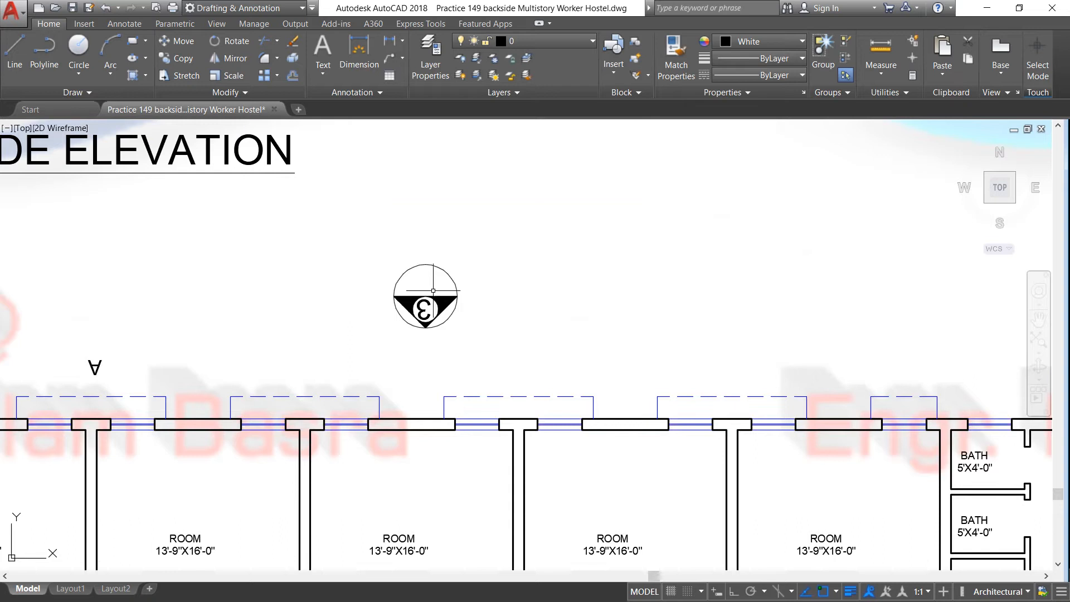
scroll(433, 291, "down", 4)
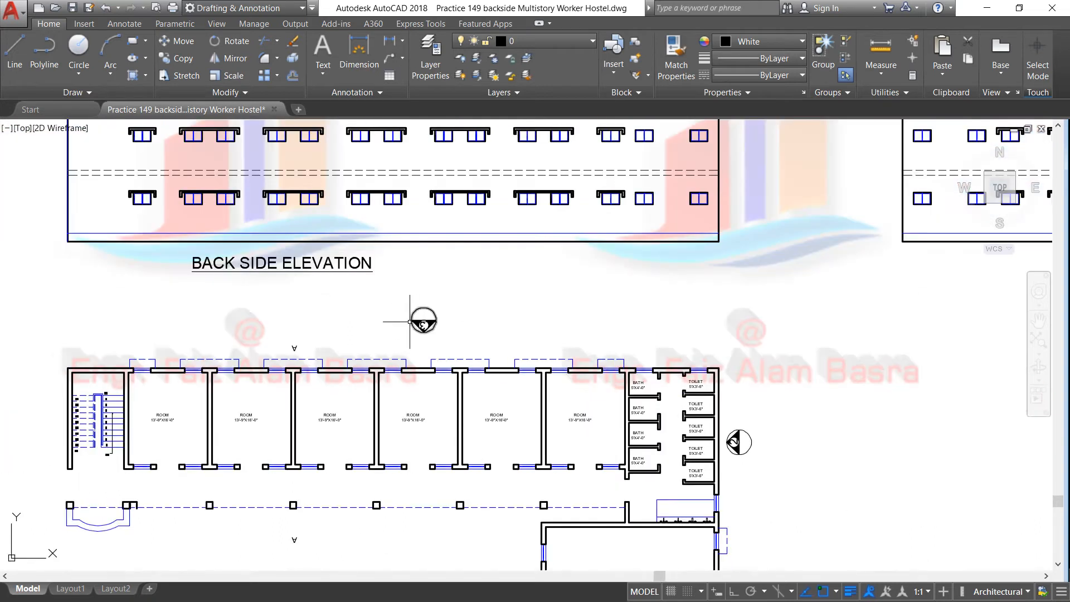
scroll(426, 326, "up", 1)
scroll(428, 329, "down", 1)
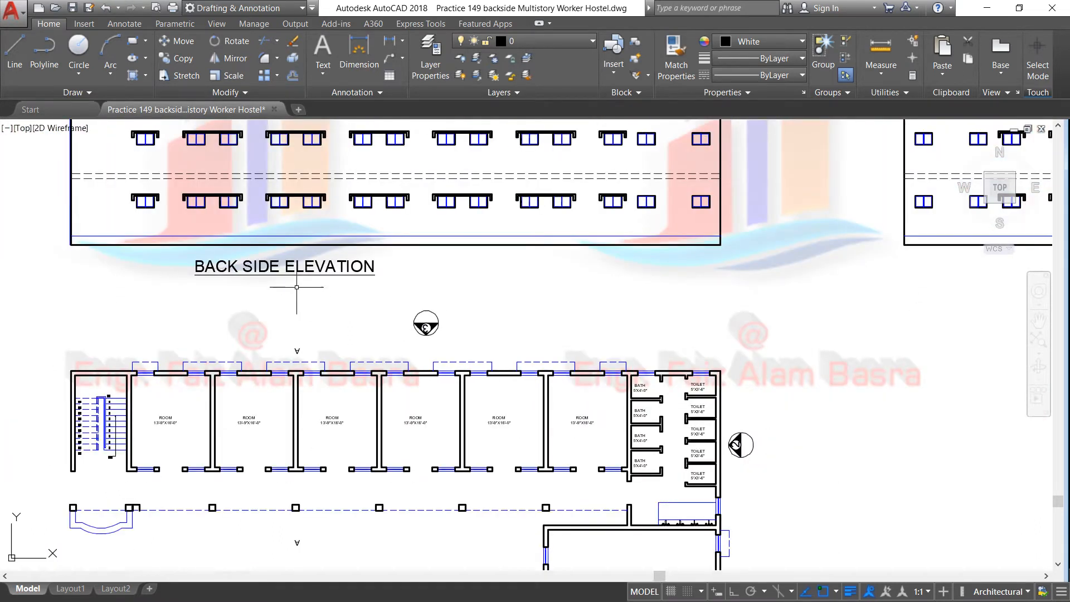
scroll(340, 331, "down", 2)
scroll(223, 277, "up", 2)
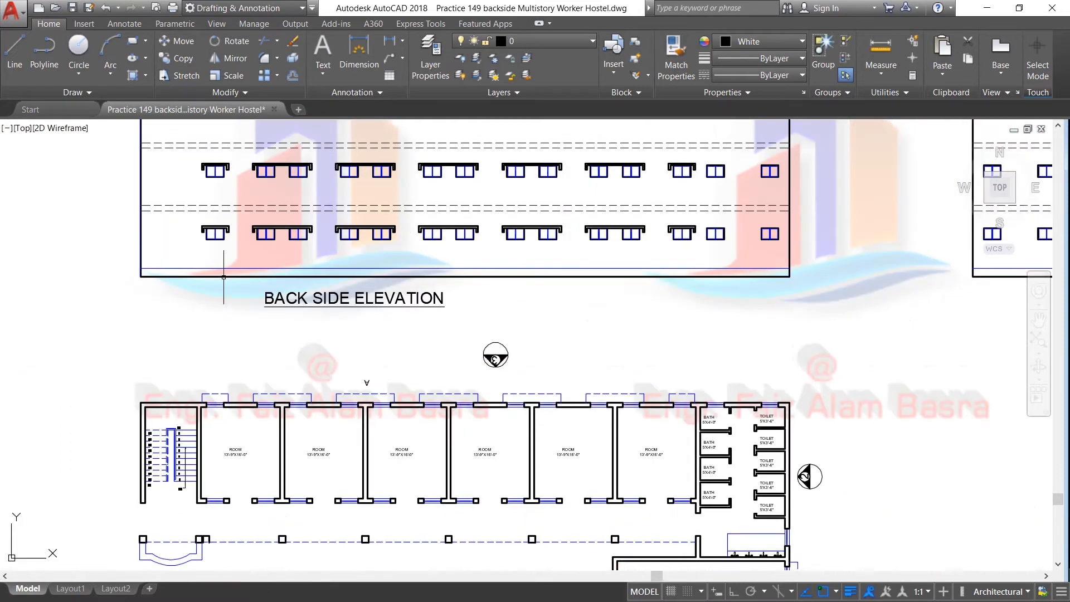
scroll(223, 277, "down", 2)
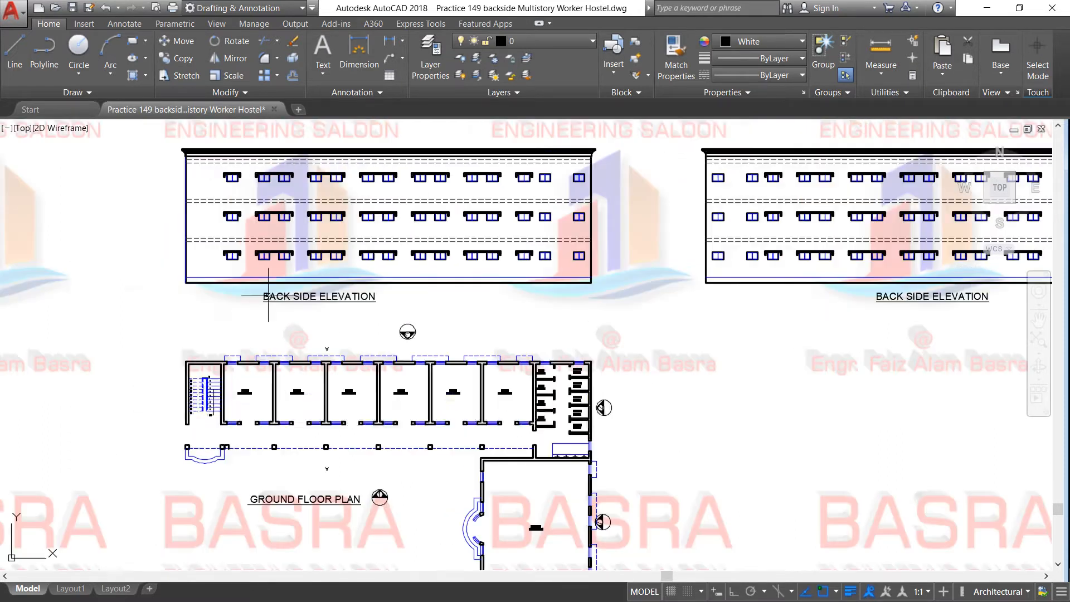
scroll(277, 340, "up", 2)
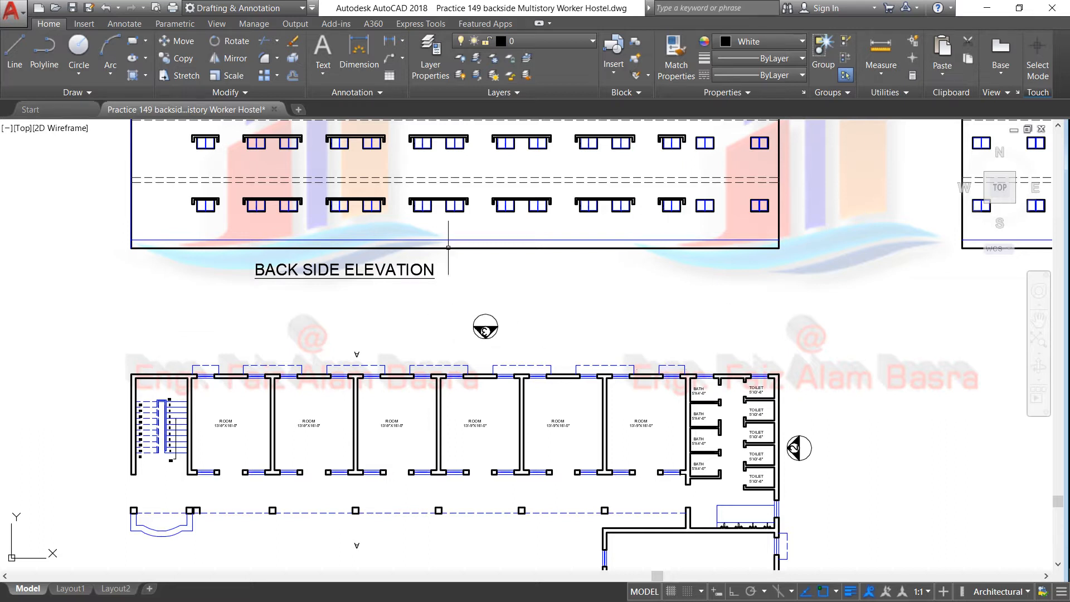
scroll(330, 341, "down", 2)
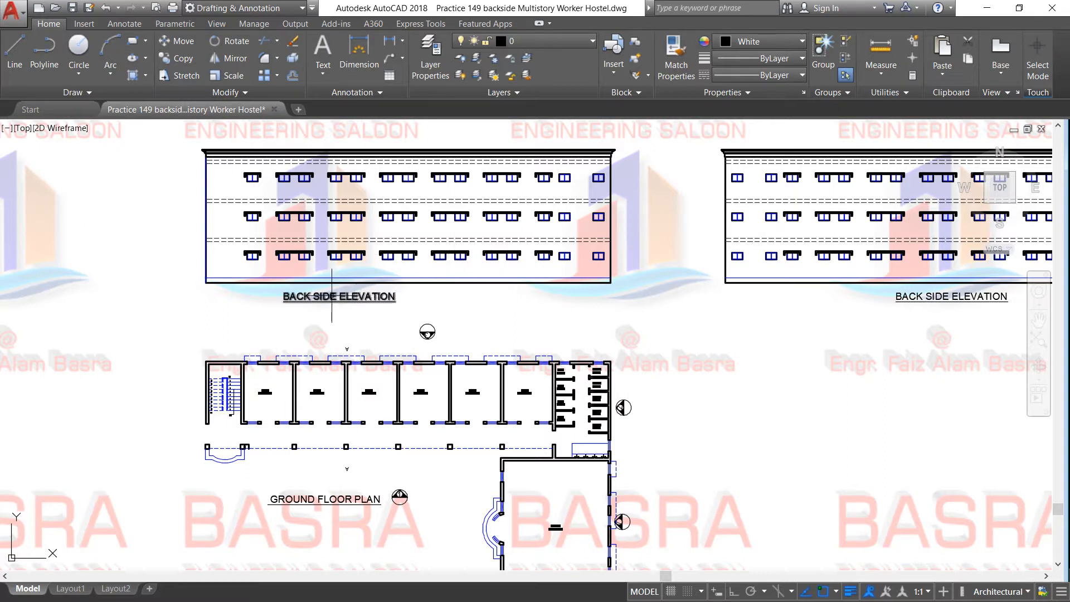
Compare the plan's rear wall, windows and dashed sunshades with their positions in the back side elevation
scroll(241, 355, "up", 2)
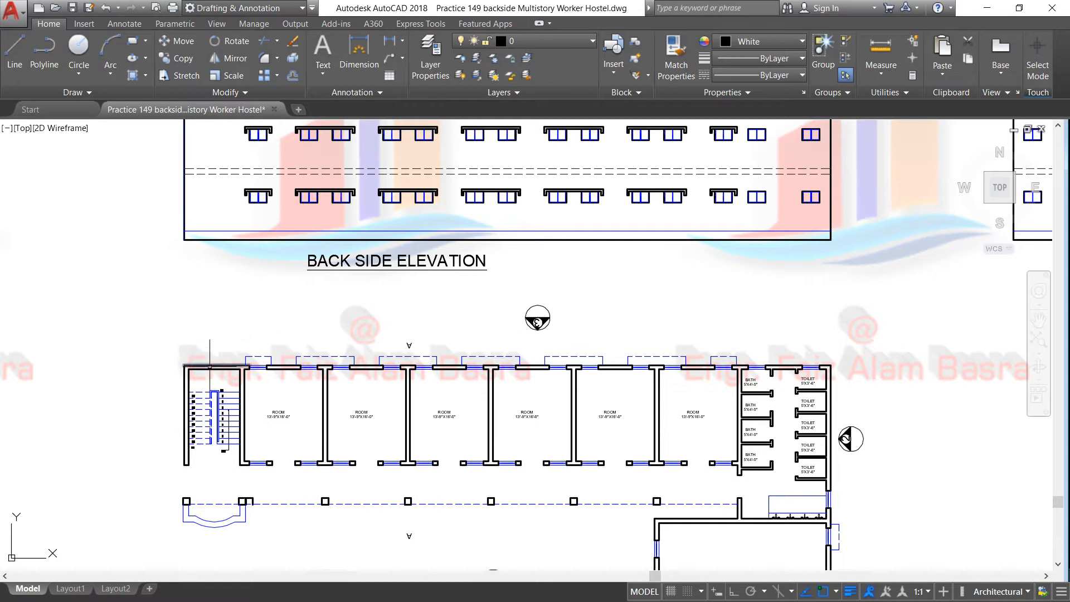
scroll(201, 365, "up", 4)
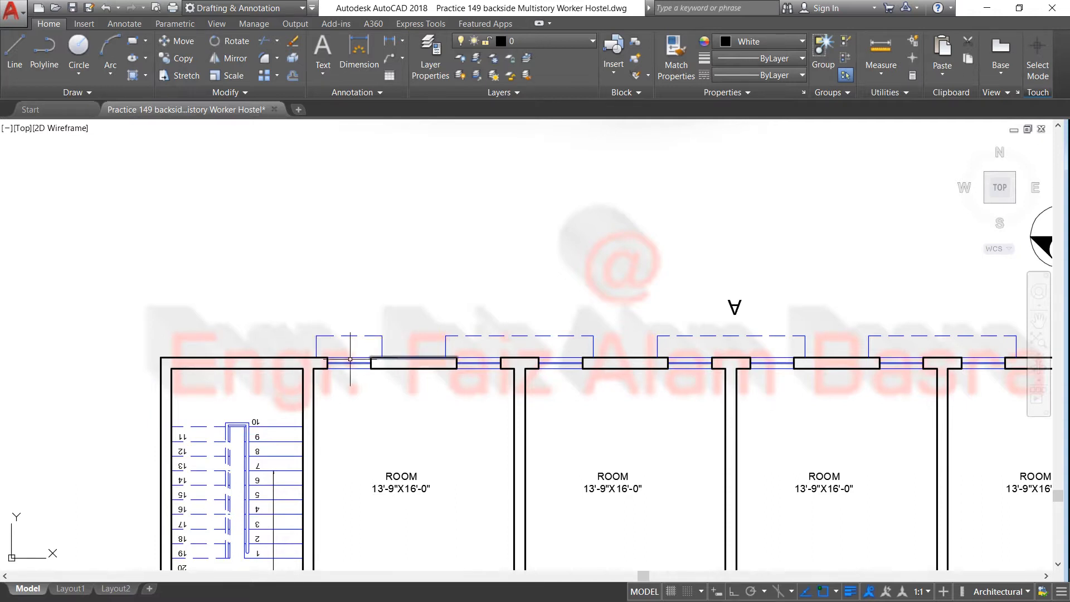
scroll(350, 358, "down", 5)
scroll(335, 265, "down", 1)
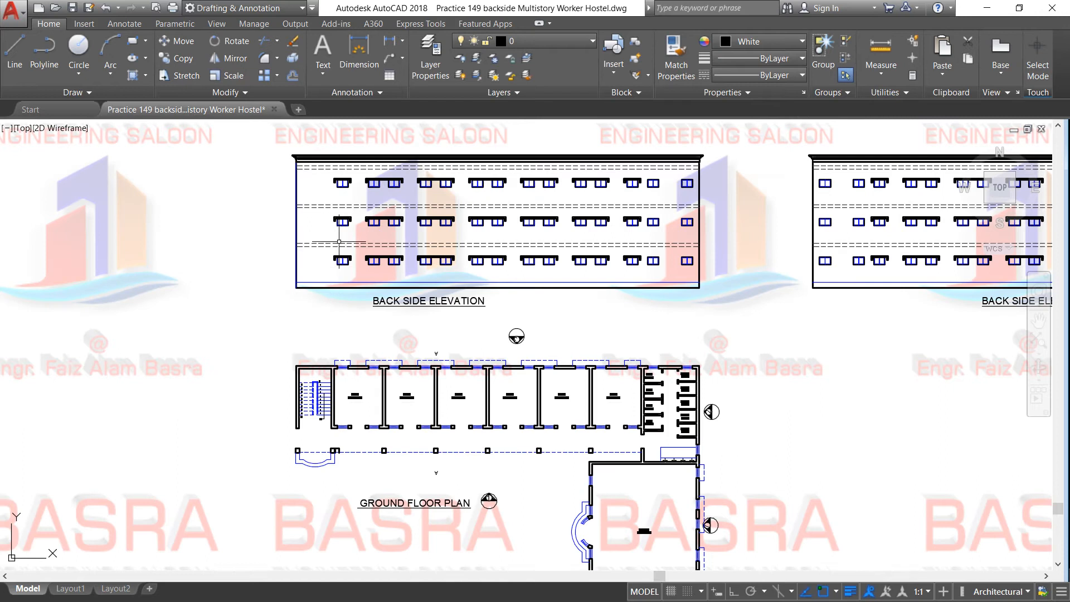
scroll(306, 259, "down", 2)
scroll(355, 237, "up", 2)
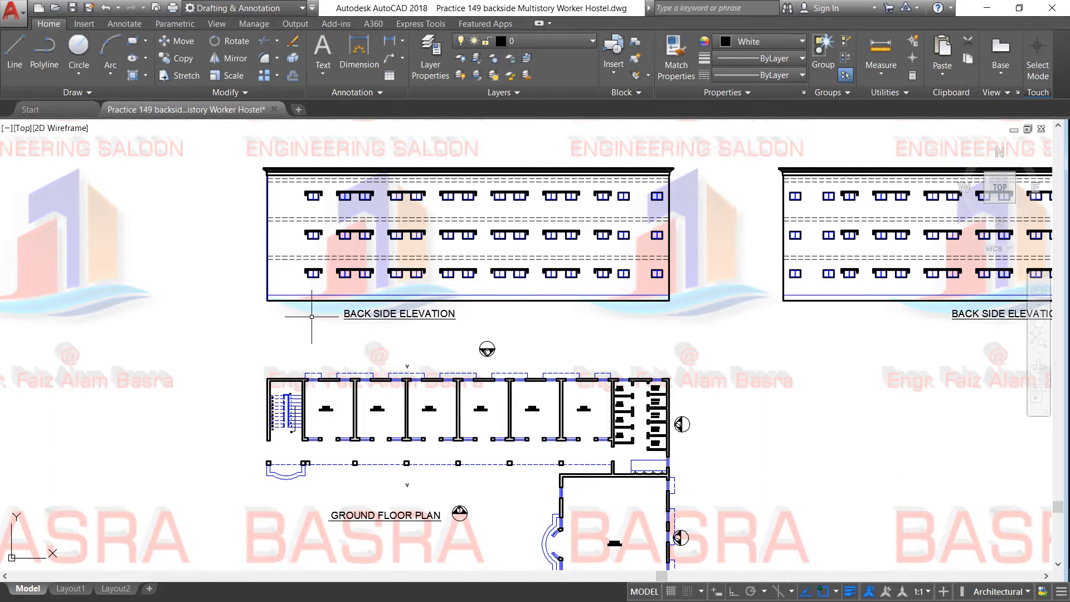
scroll(312, 316, "up", 2)
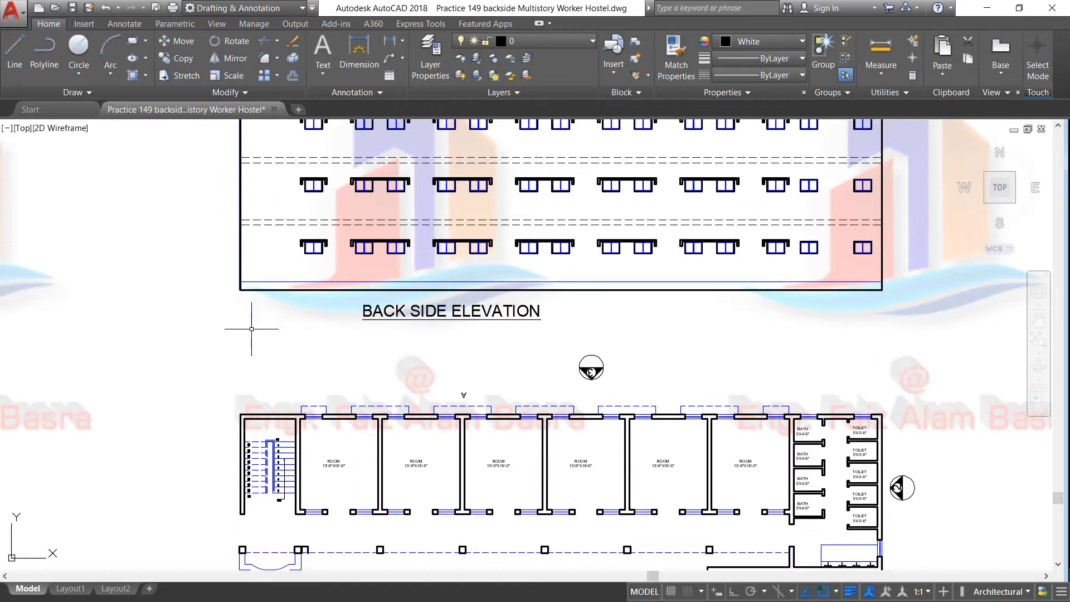
scroll(301, 323, "down", 2)
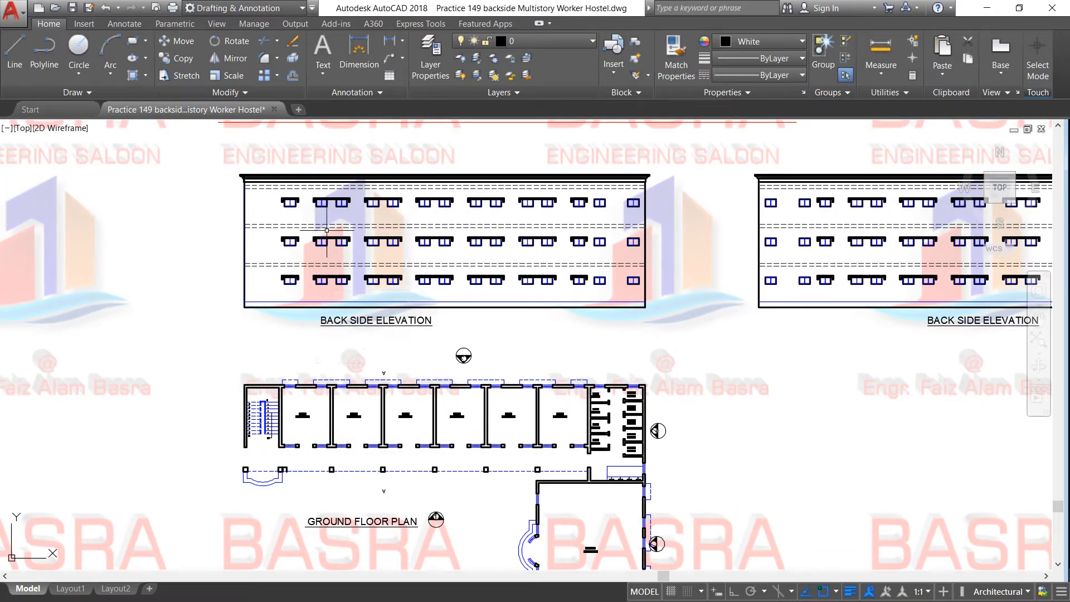
scroll(287, 217, "up", 3)
scroll(287, 217, "down", 3)
Draw a vertical projection line from the plan's upper-left outer wall corner up past the back side elevation's roof
scroll(287, 218, "up", 2)
left_click(16, 53)
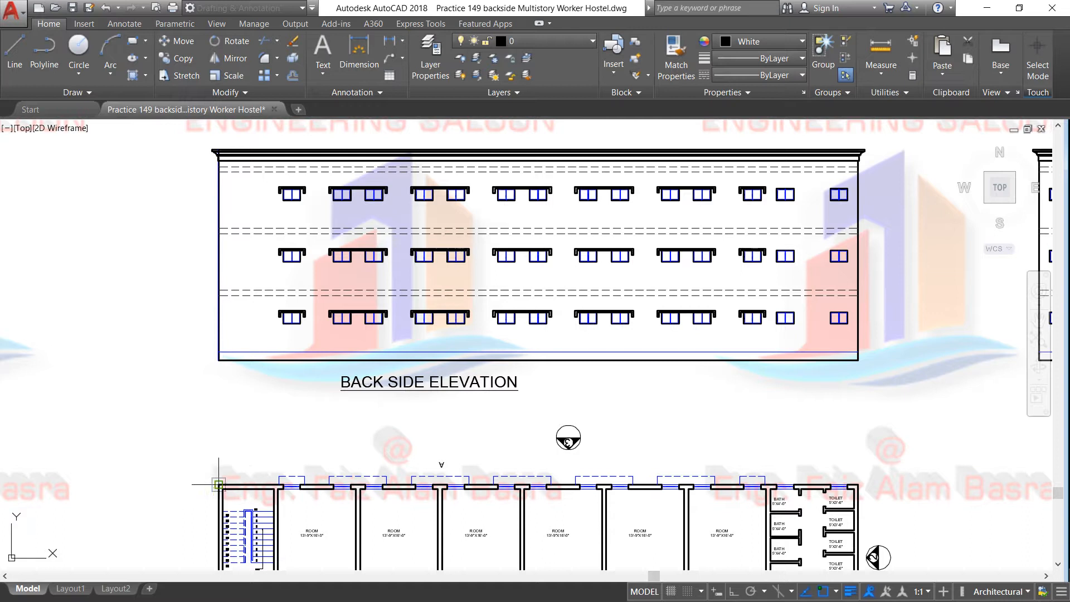
left_click(218, 130)
key("Escape")
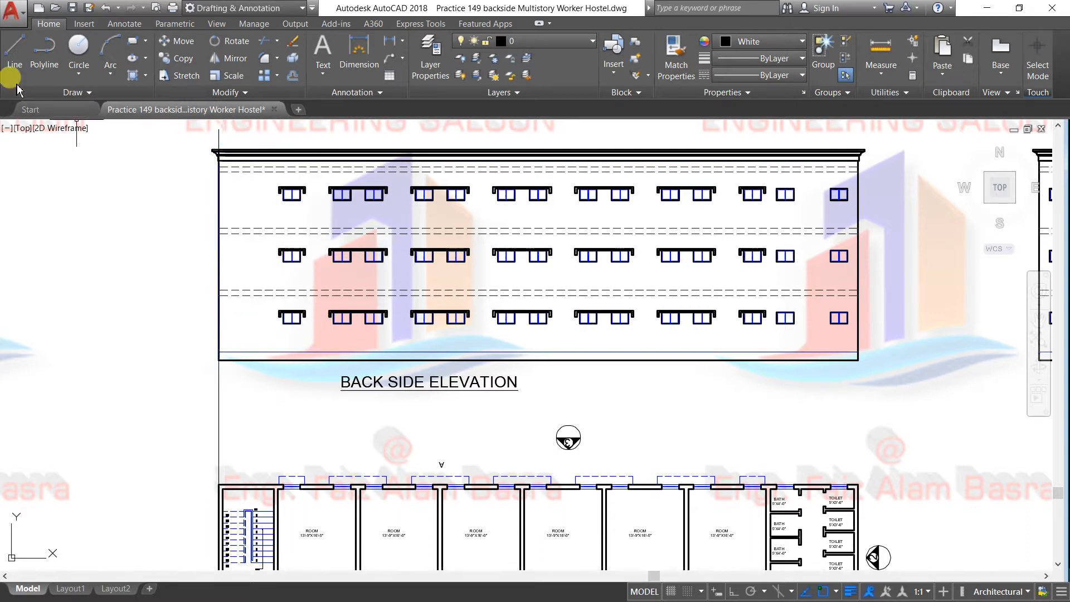
With Ortho mode on, draw a vertical projection line from the plan's upper-right outer corner up through the elevation's right edge
left_click(21, 59)
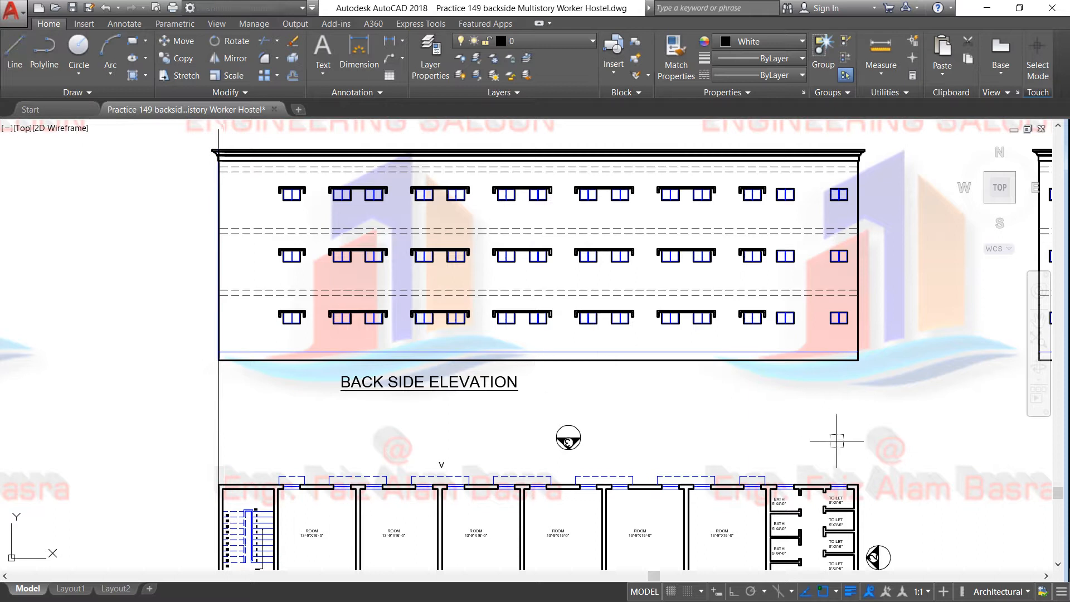
left_click(858, 484)
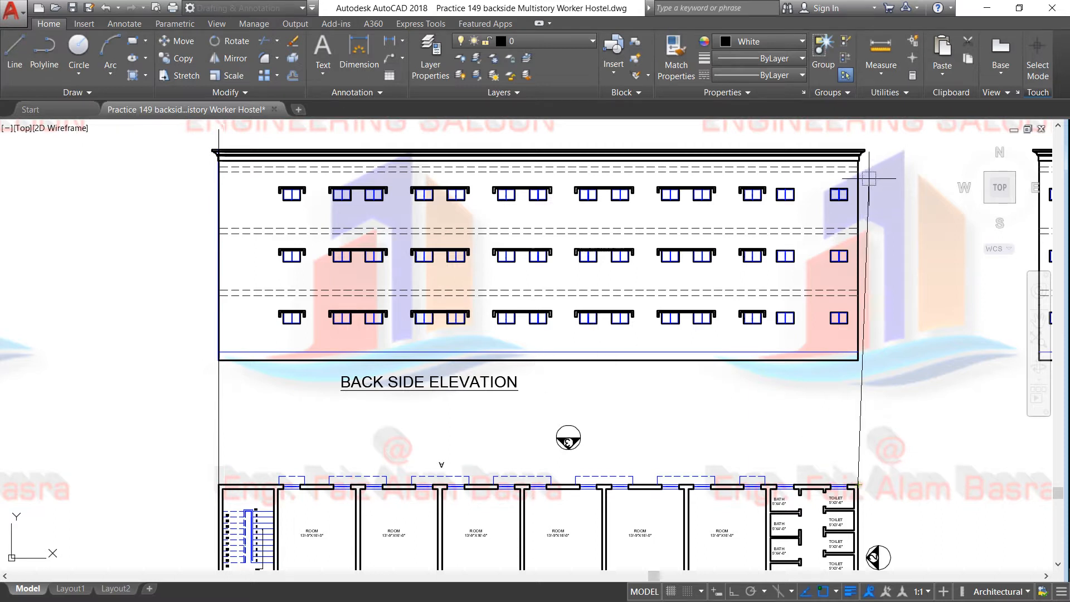
left_click(734, 591)
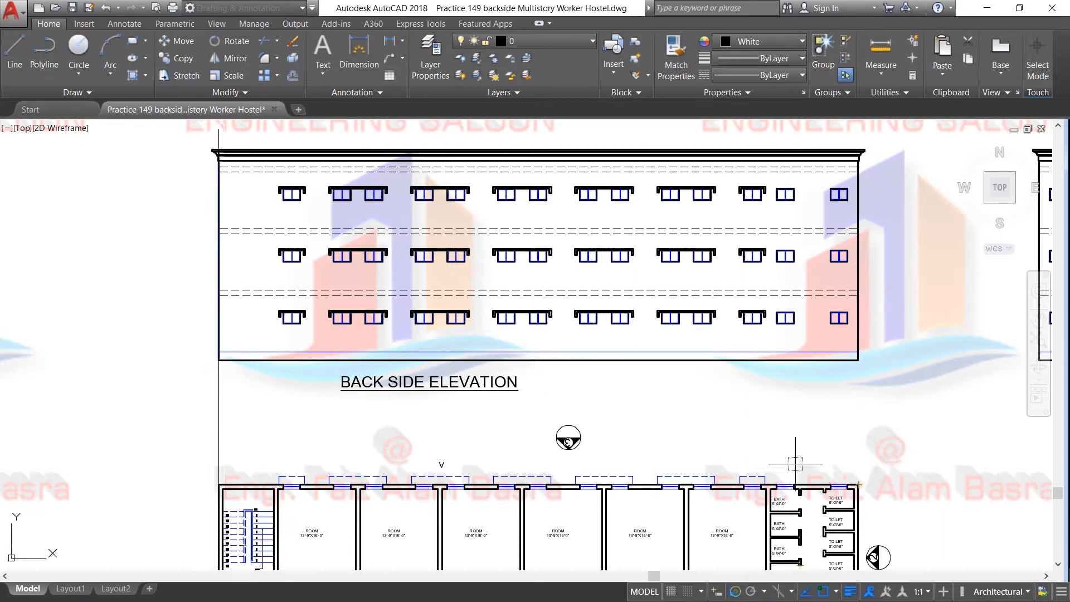
left_click(872, 173)
right_click(873, 175)
left_click(884, 184)
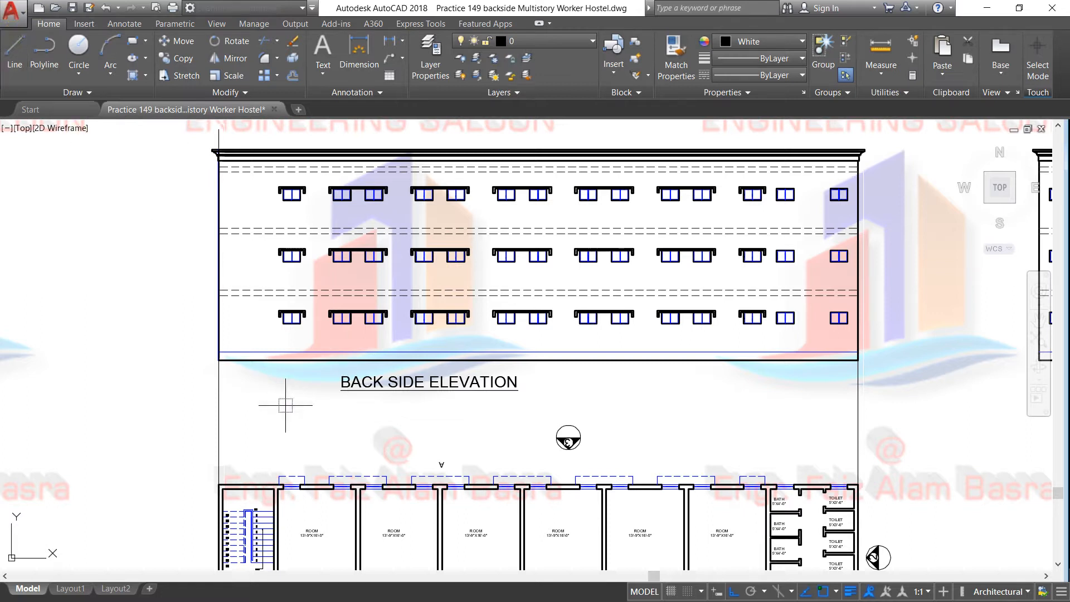
Draw vertical projection lines from both ends of the plan's first dashed sunshade up past the back side elevation's roof
left_click(278, 477)
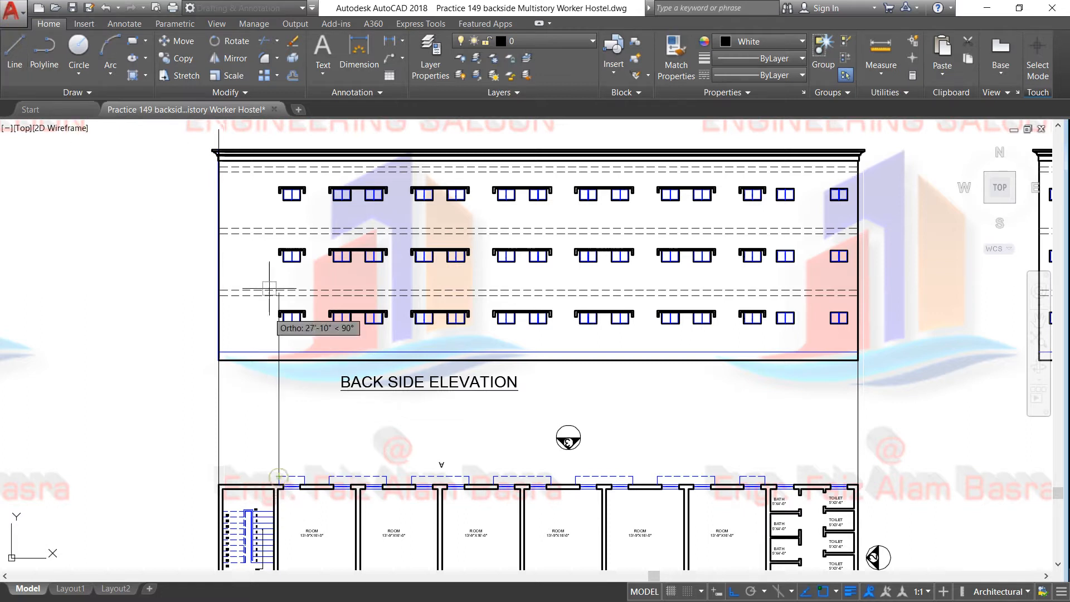
left_click(279, 136)
key("Escape")
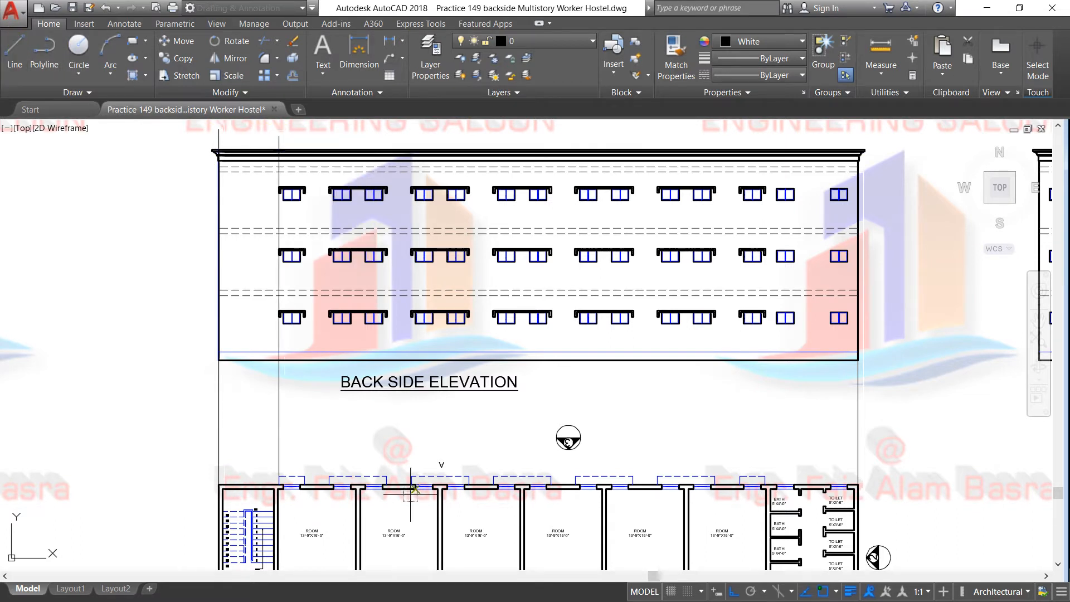
left_click(304, 476)
left_click(305, 133)
right_click(322, 142)
left_click(324, 143)
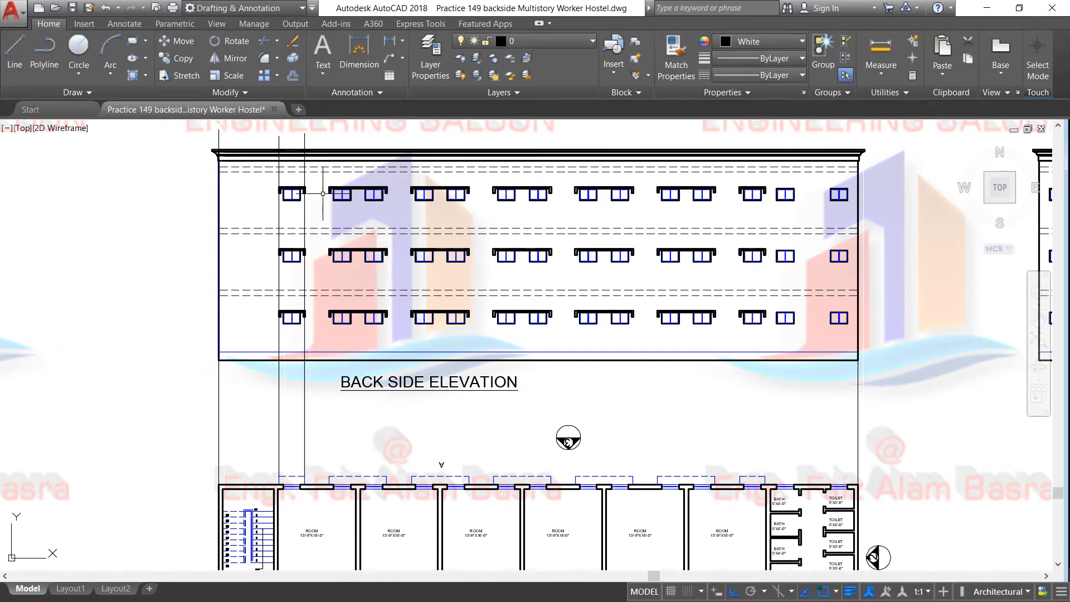
left_click(184, 58)
left_click_drag(349, 362, 274, 478)
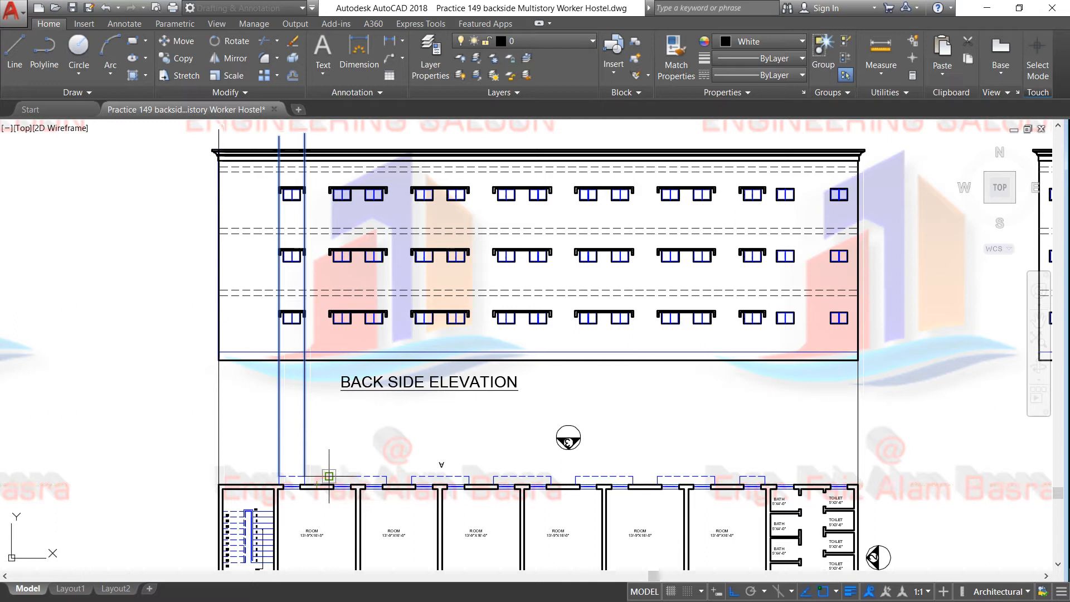
left_click(329, 477)
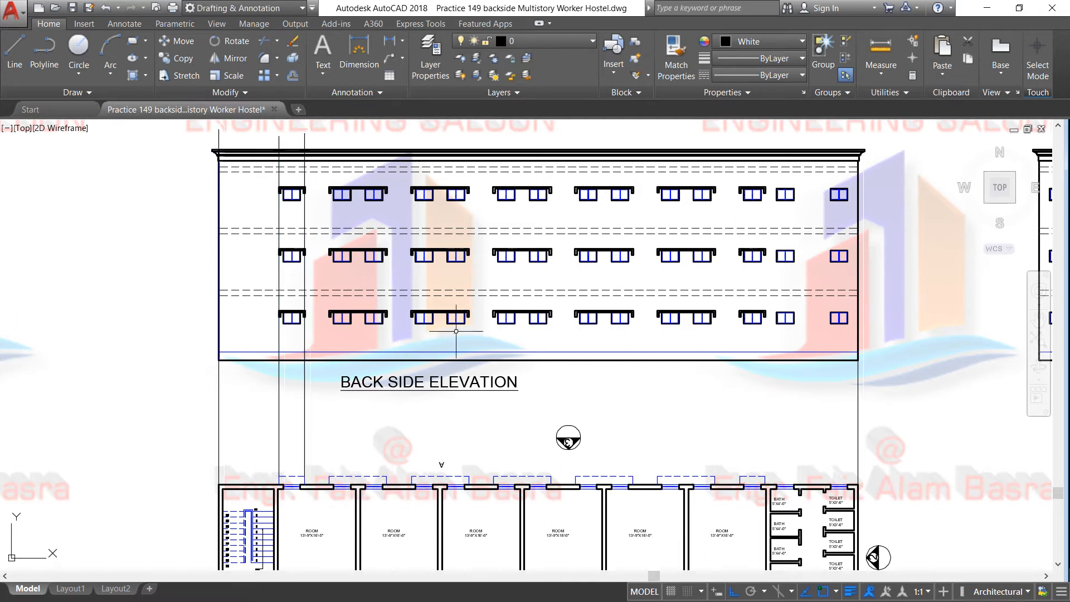
Copy the first sunshade's two projection lines to the last dashed sunshade, next to the baths, using the sunshade's outer end as base point
left_click(165, 41)
left_click(333, 452)
left_click(269, 443)
key("Return")
left_click(279, 476)
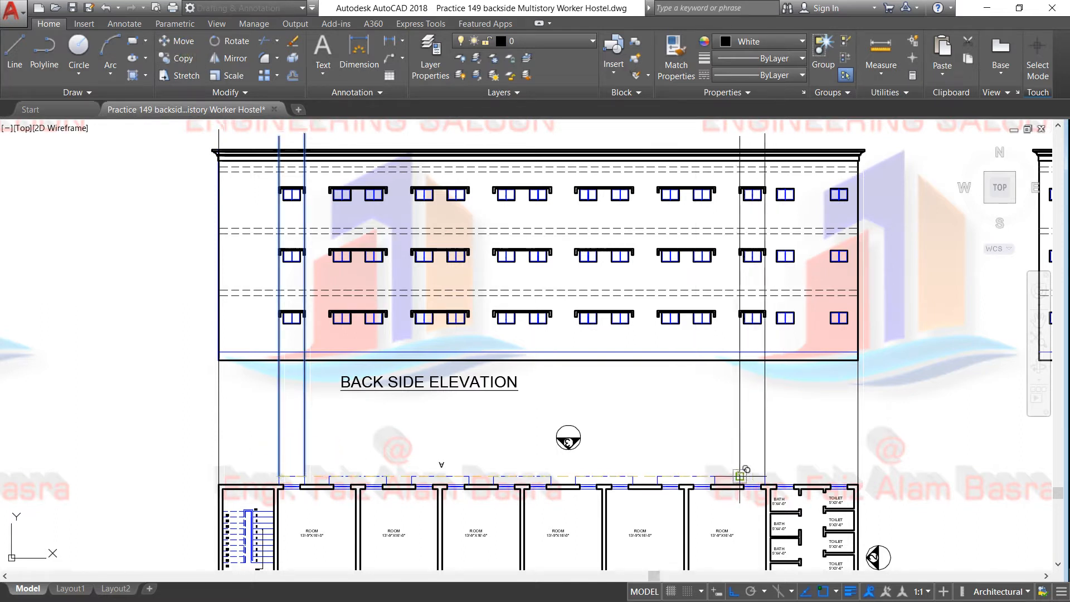
right_click(646, 427)
left_click(663, 446)
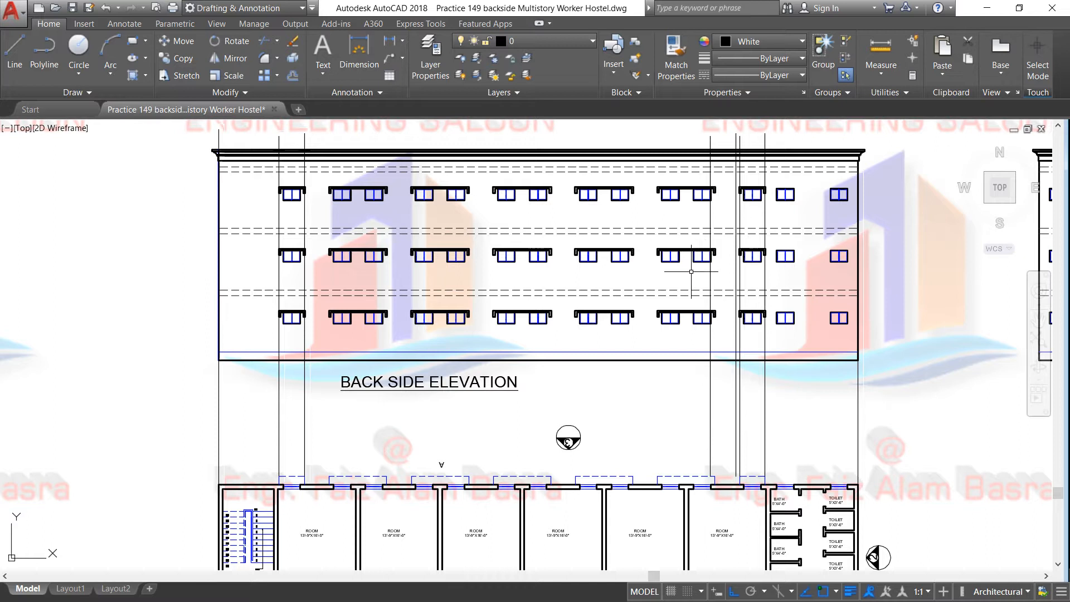
Delete the stray extra pair of copied projection lines just short of the last sunshade
left_click(710, 339)
key("Escape")
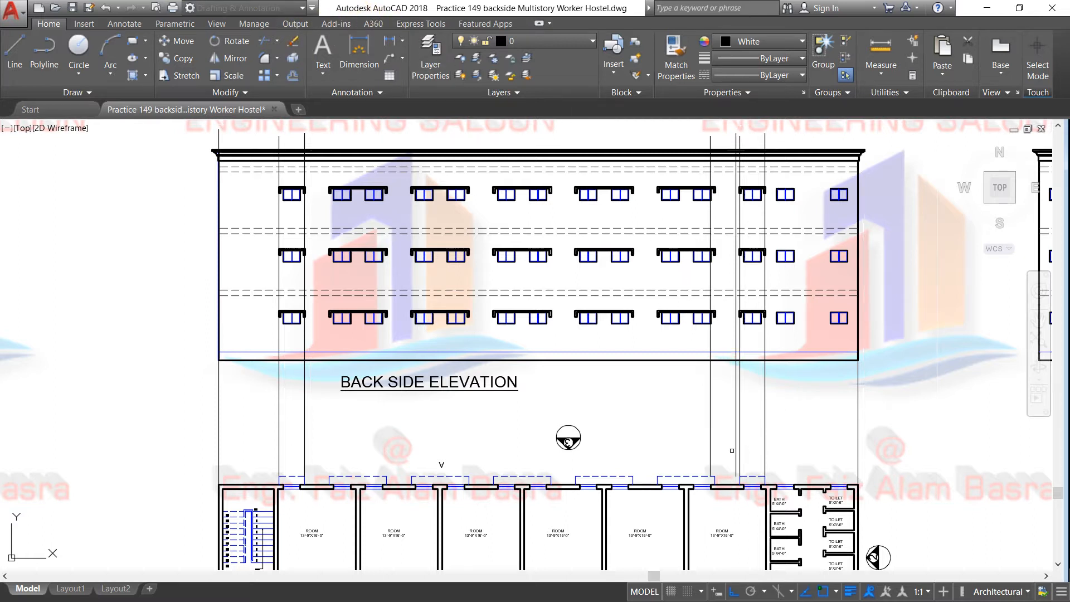
left_click(712, 451)
key("Return")
left_click(184, 58)
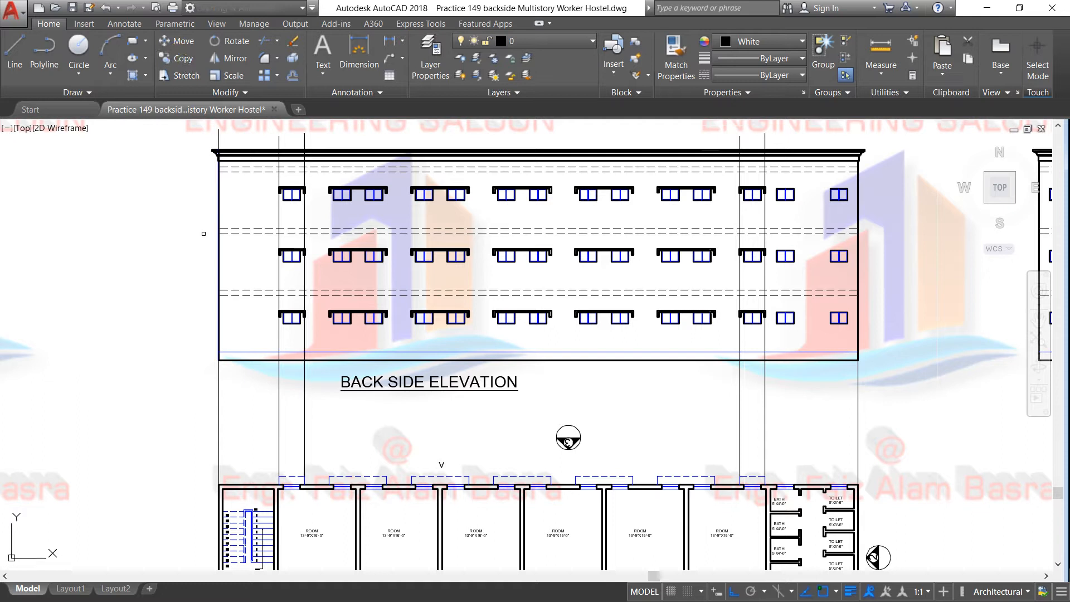
Draw vertical projection lines from both ends of the plan's second dashed sunshade up past the elevation's roof
left_click(15, 53)
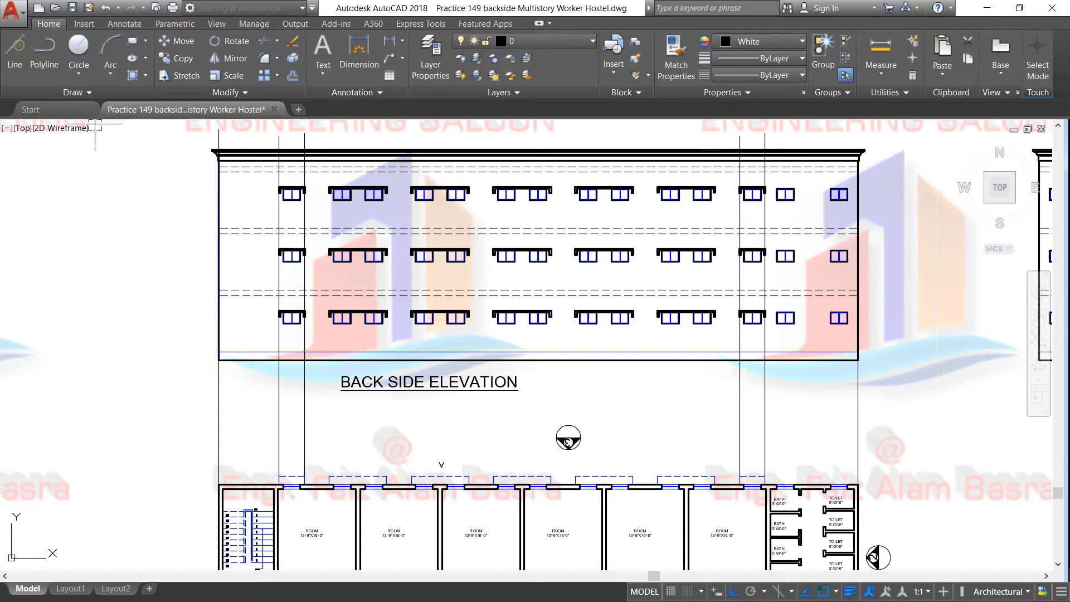
left_click(329, 476)
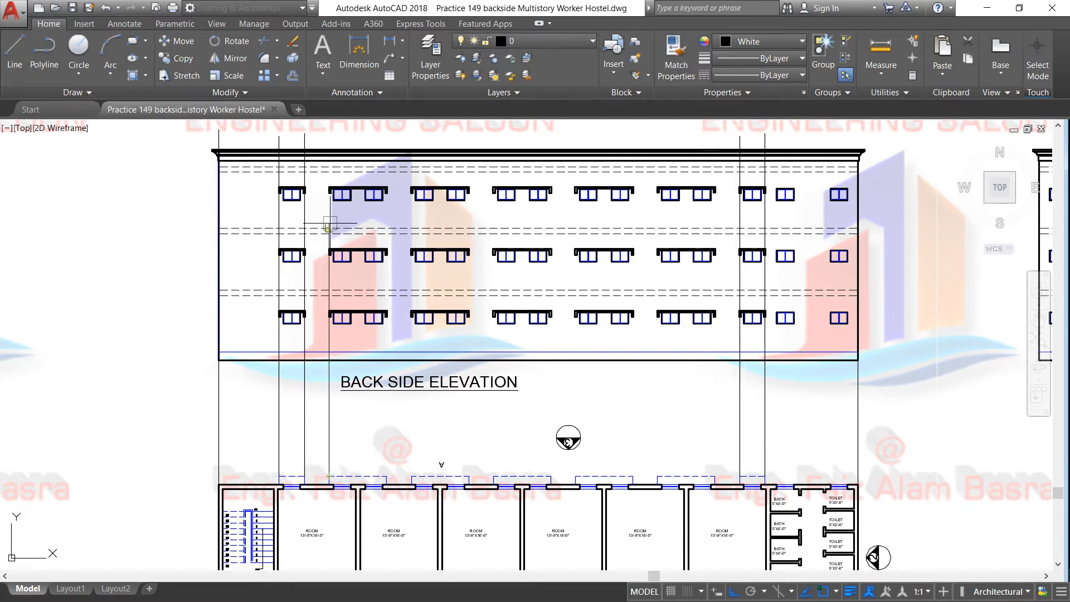
right_click(332, 132)
left_click(365, 140)
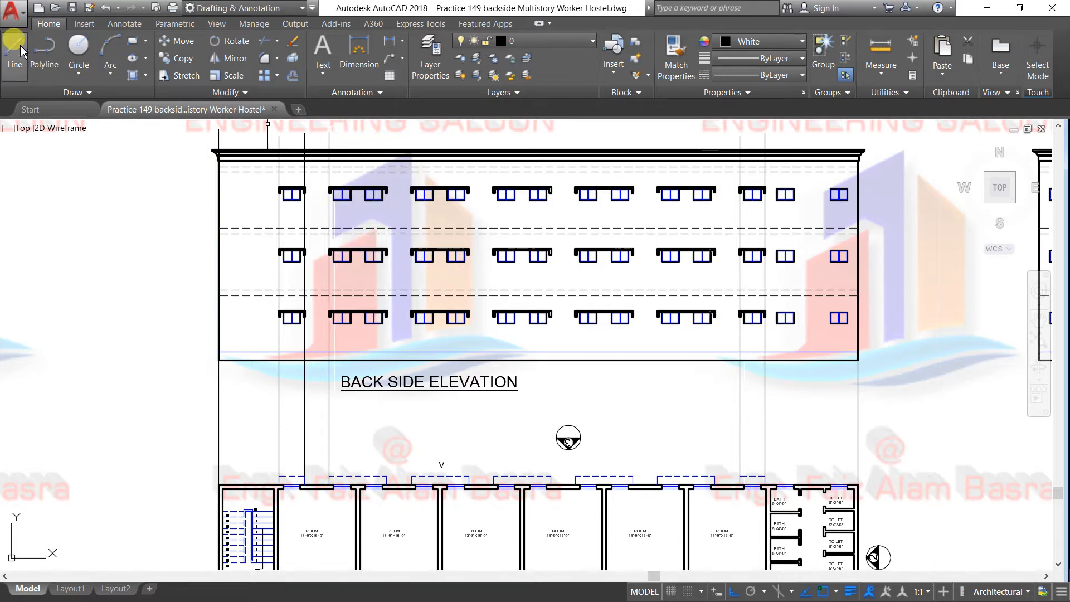
left_click(386, 477)
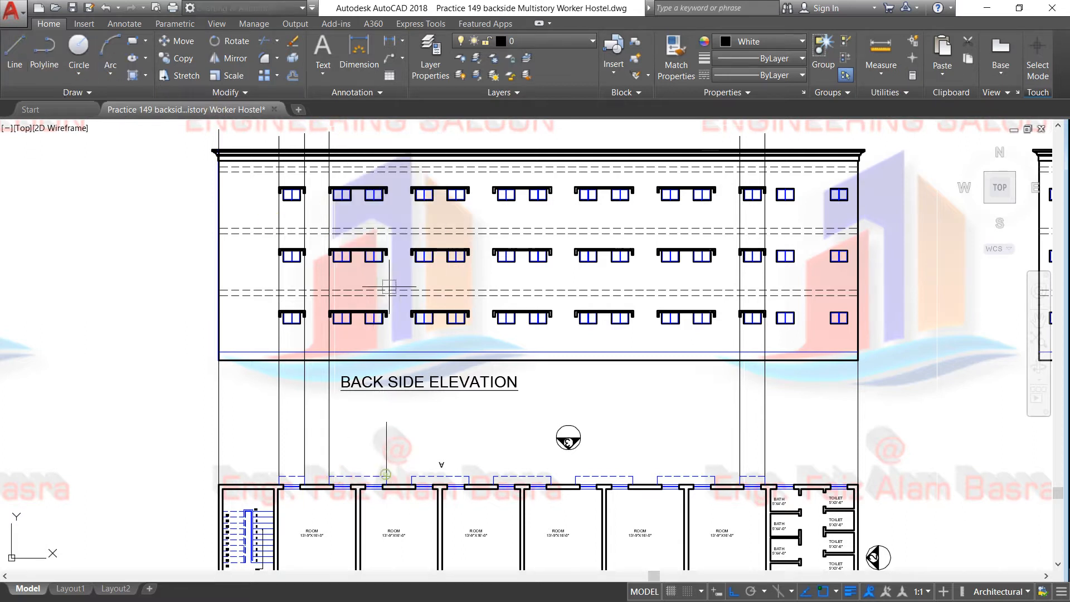
left_click(388, 125)
right_click(383, 136)
left_click(404, 141)
Examine how the projection lines meet the ends of the first two sunshades on the elevation's floors
scroll(330, 228, "up", 2)
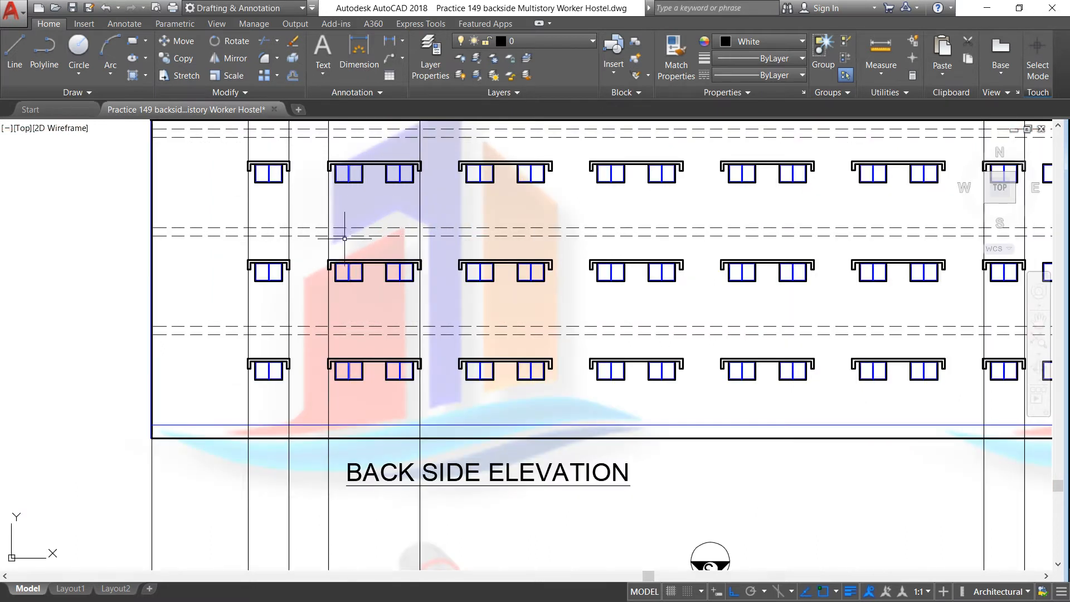
scroll(280, 223, "down", 2)
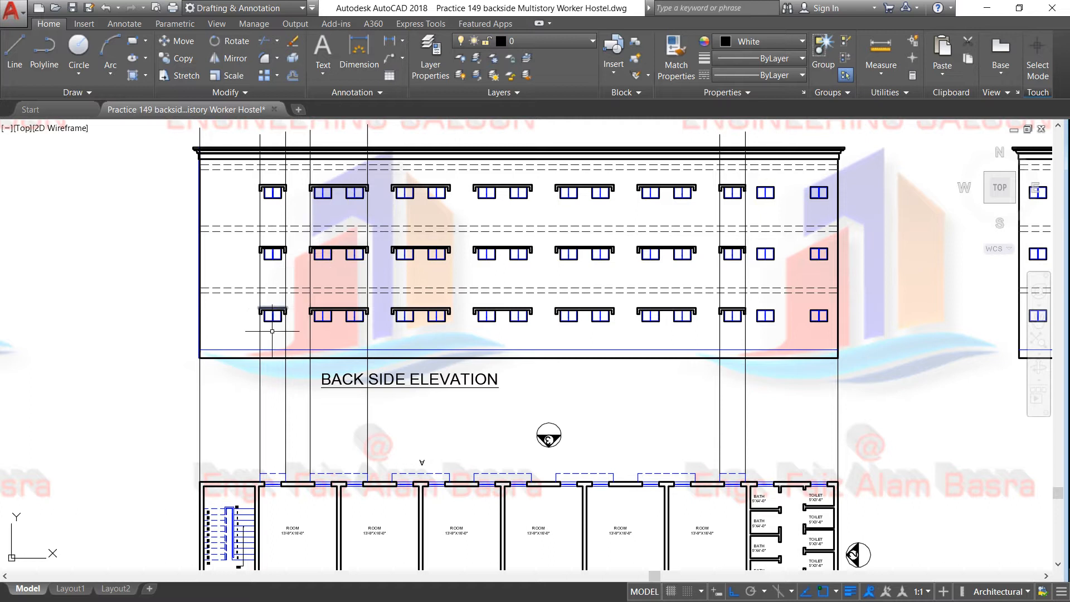
scroll(272, 331, "up", 4)
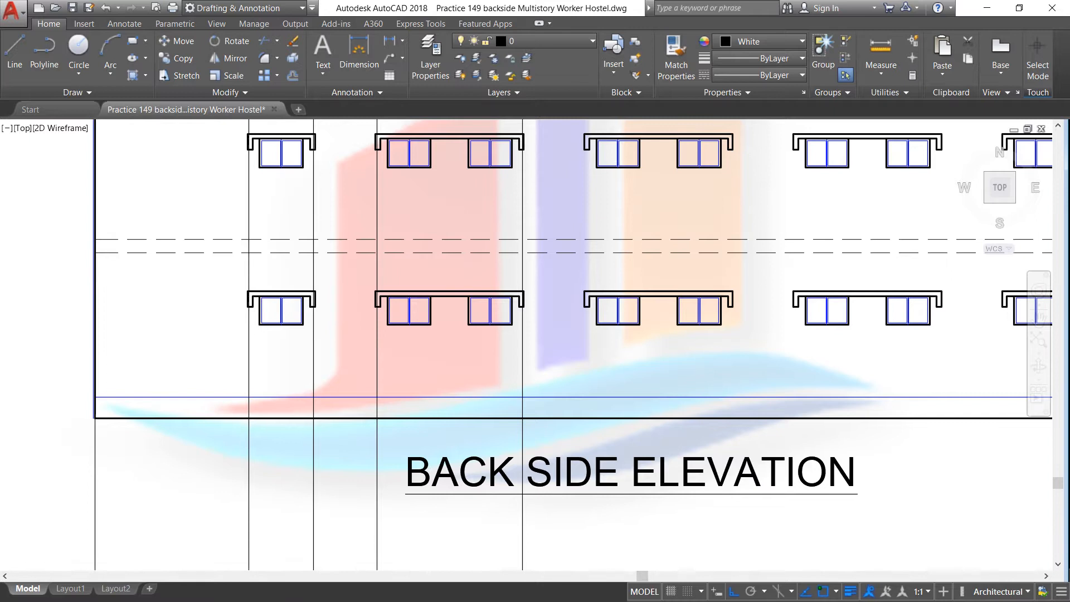
scroll(246, 299, "up", 4)
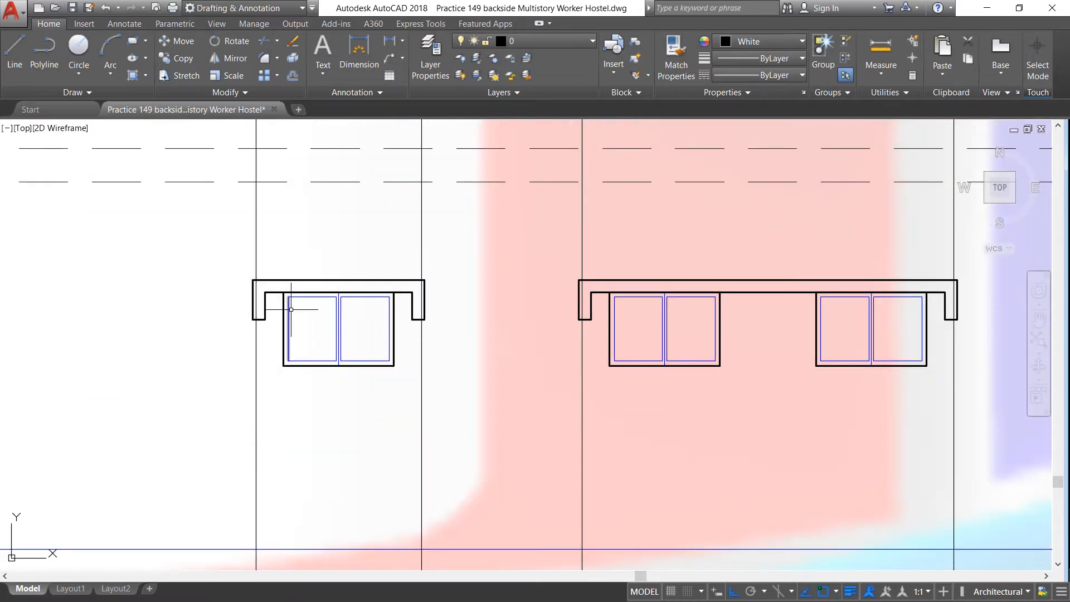
scroll(297, 292, "down", 4)
scroll(292, 480, "down", 4)
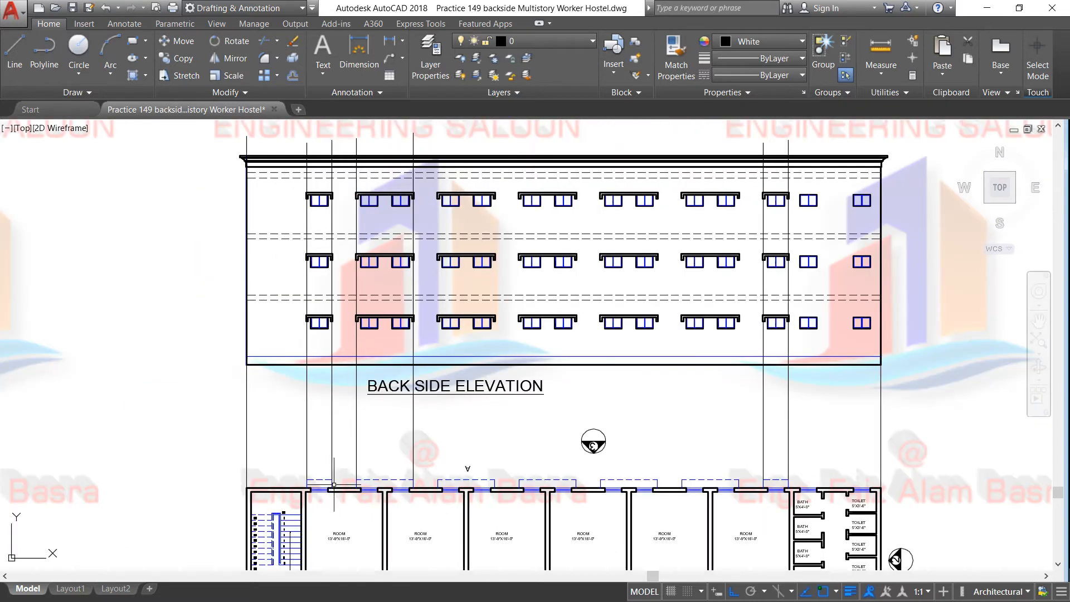
Draw a vertical projection line from the left edge of the plan's first rear window up past the elevation's ground floor sunshade
scroll(309, 488, "up", 4)
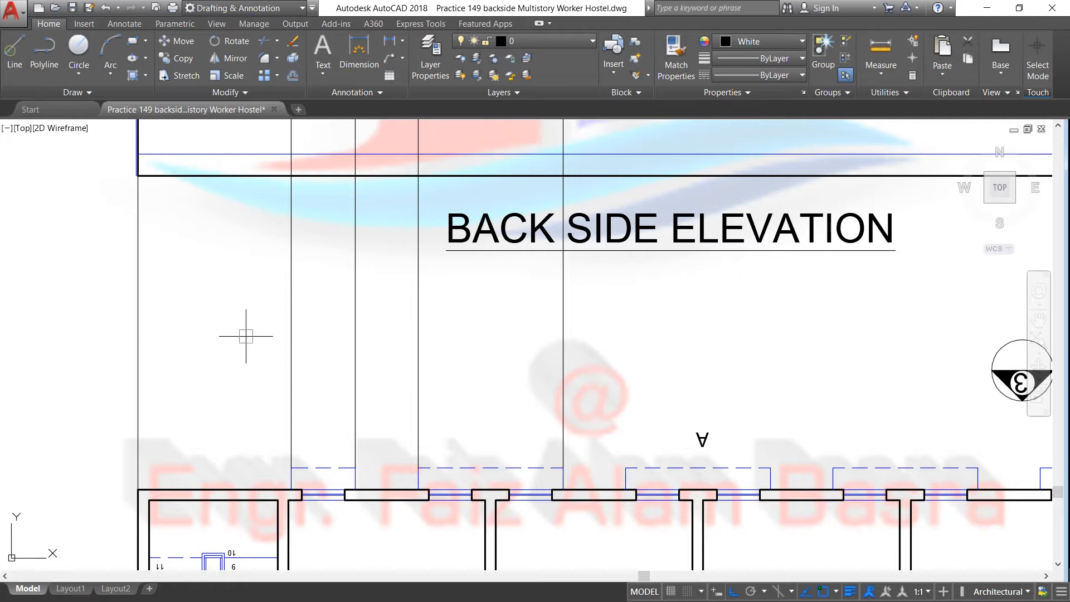
left_click(301, 490)
scroll(296, 456, "down", 2)
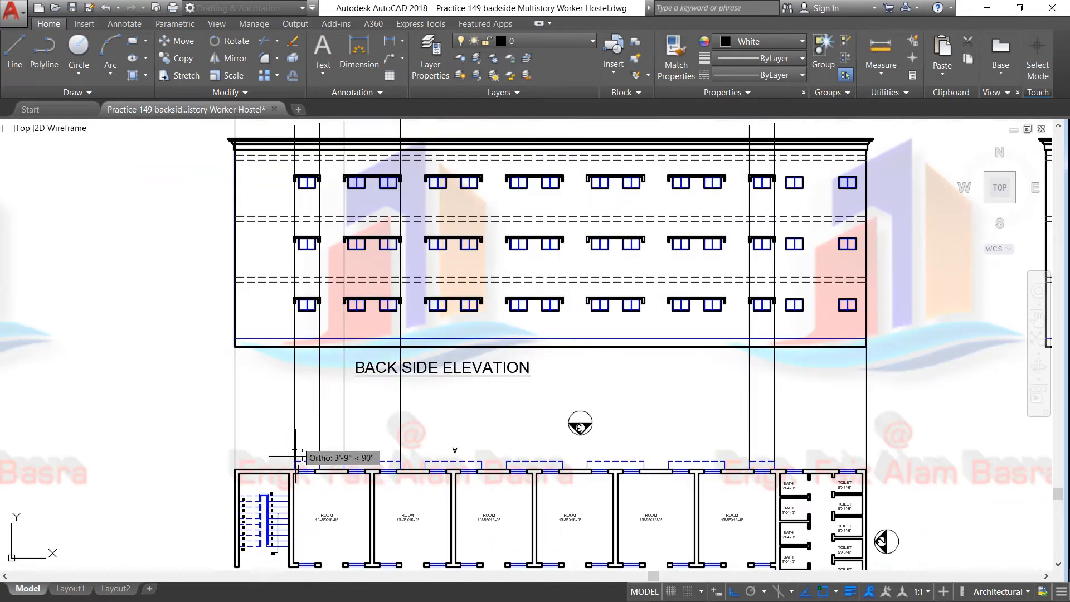
scroll(298, 279, "up", 4)
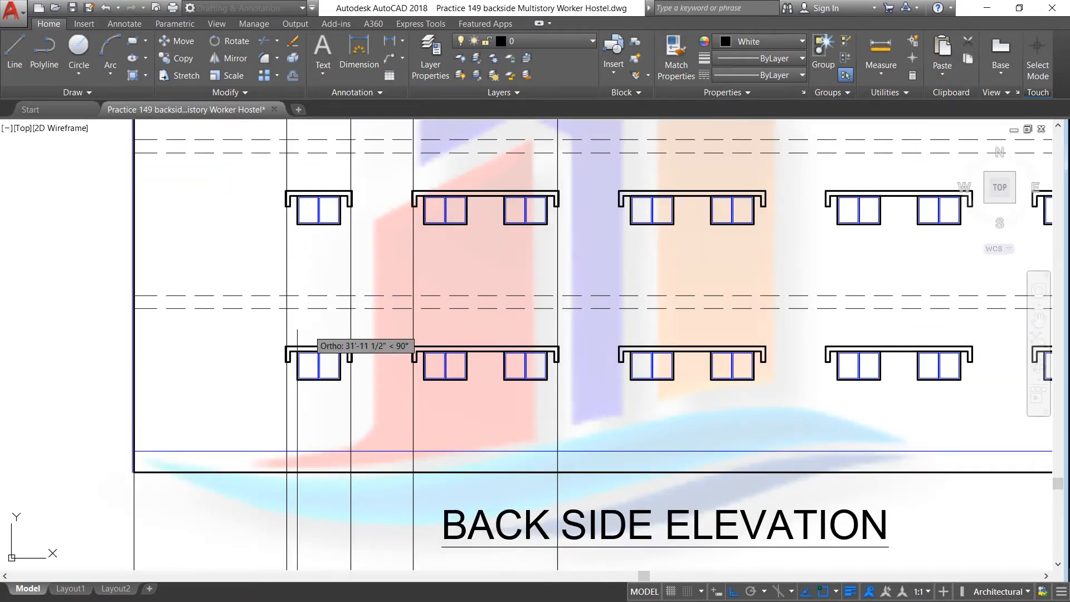
left_click(298, 330)
key("Return")
Copy the first window's projection line from the window's upper-left corner to its upper-right corner in the elevation
scroll(294, 379, "up", 5)
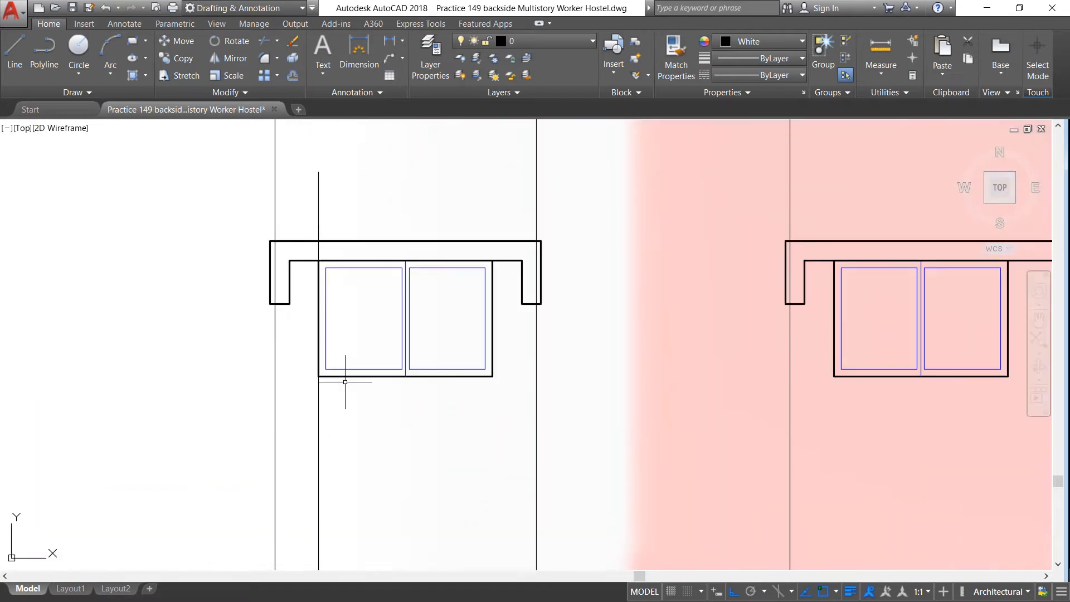
left_click(179, 56)
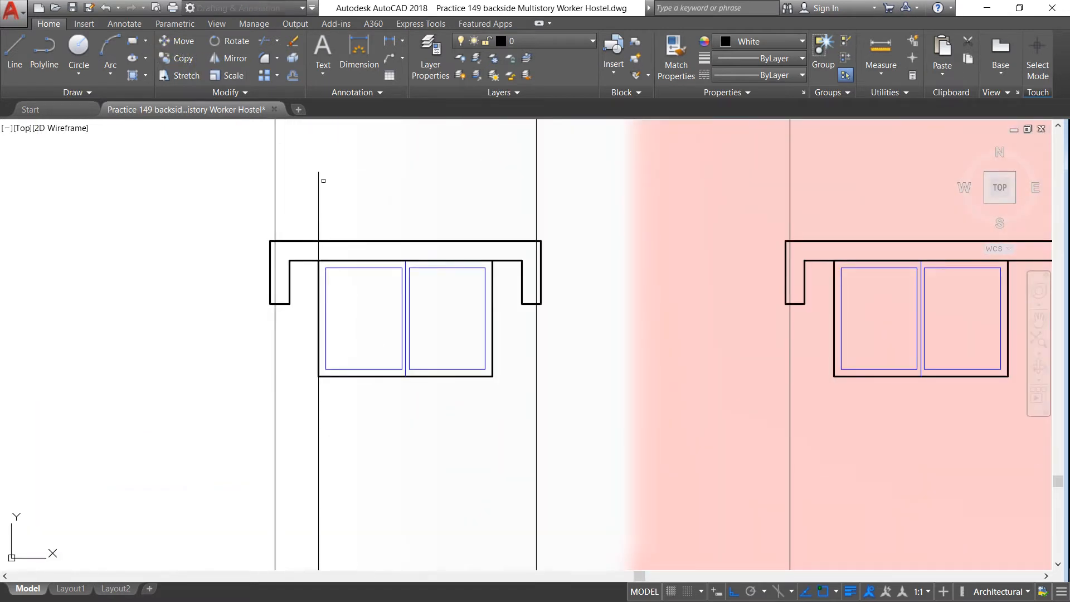
left_click(319, 254)
key("Return")
left_click(185, 64)
left_click(318, 252)
left_click(318, 260)
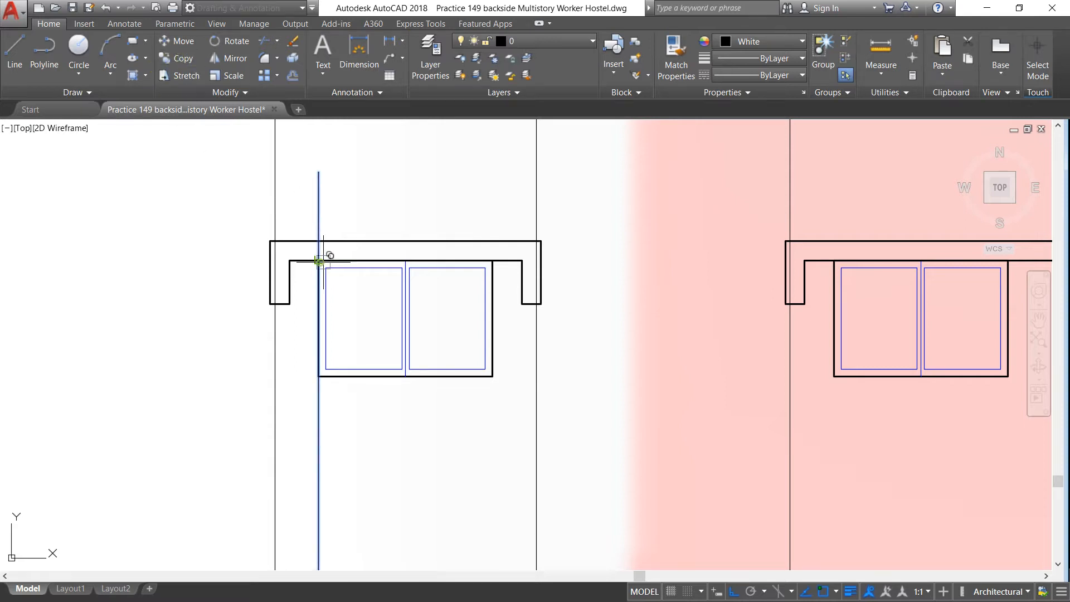
left_click(492, 261)
right_click(424, 212)
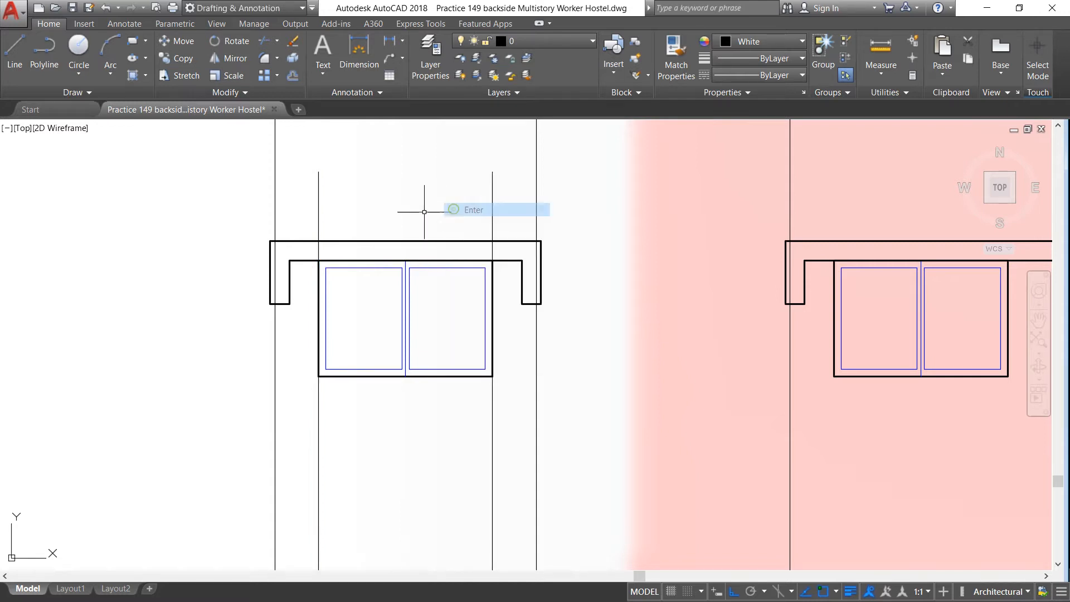
Compare the first window's projection lines with its elevation, then inspect the double windows under the second sunshade and in the plan
scroll(368, 207, "down", 4)
scroll(359, 252, "up", 2)
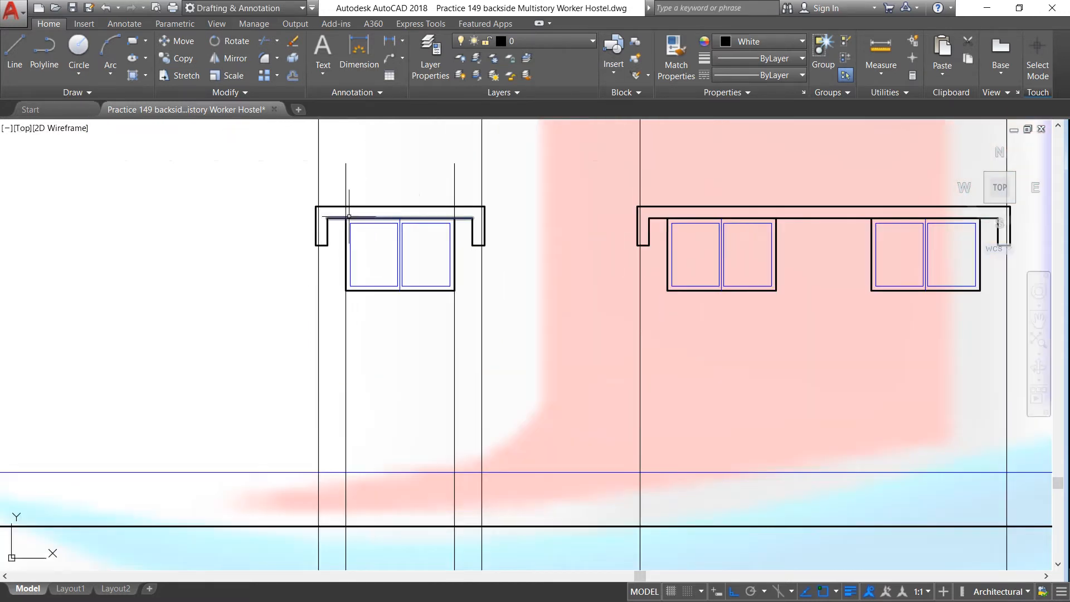
scroll(262, 234, "down", 4)
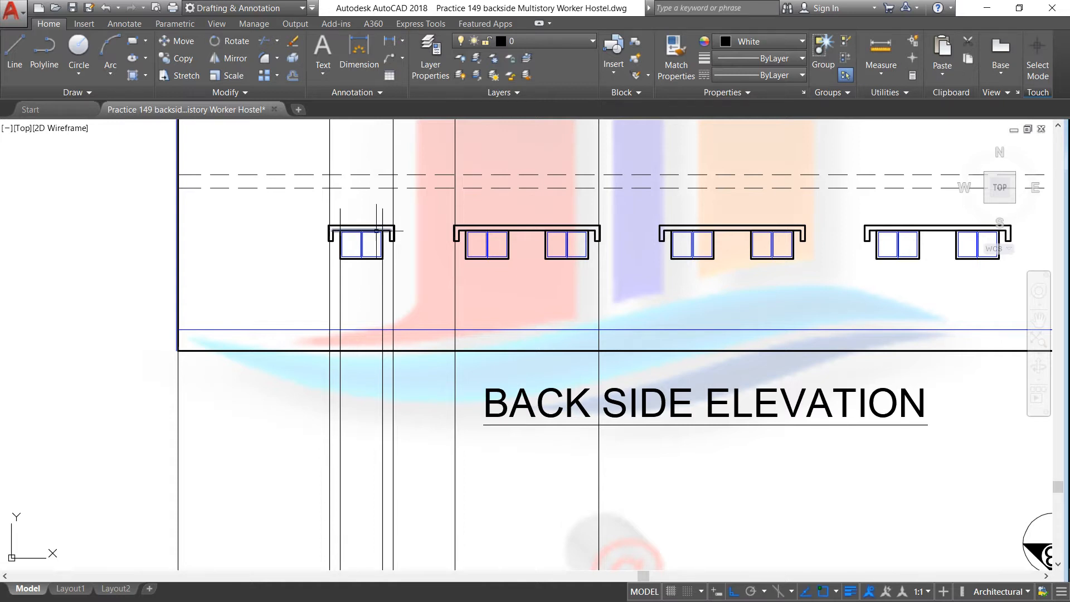
scroll(368, 229, "up", 4)
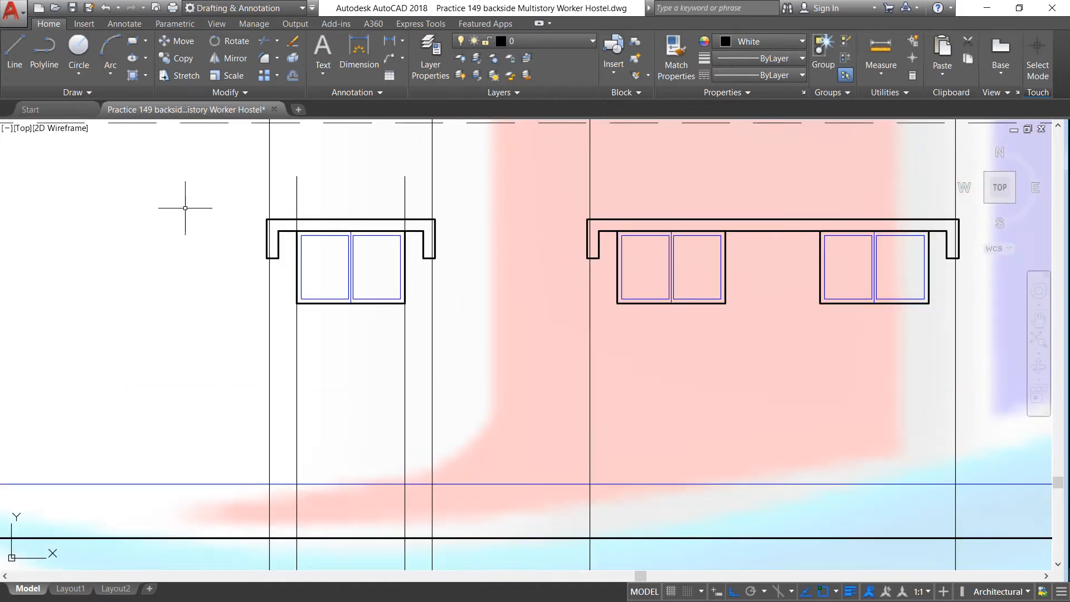
scroll(100, 220, "down", 3)
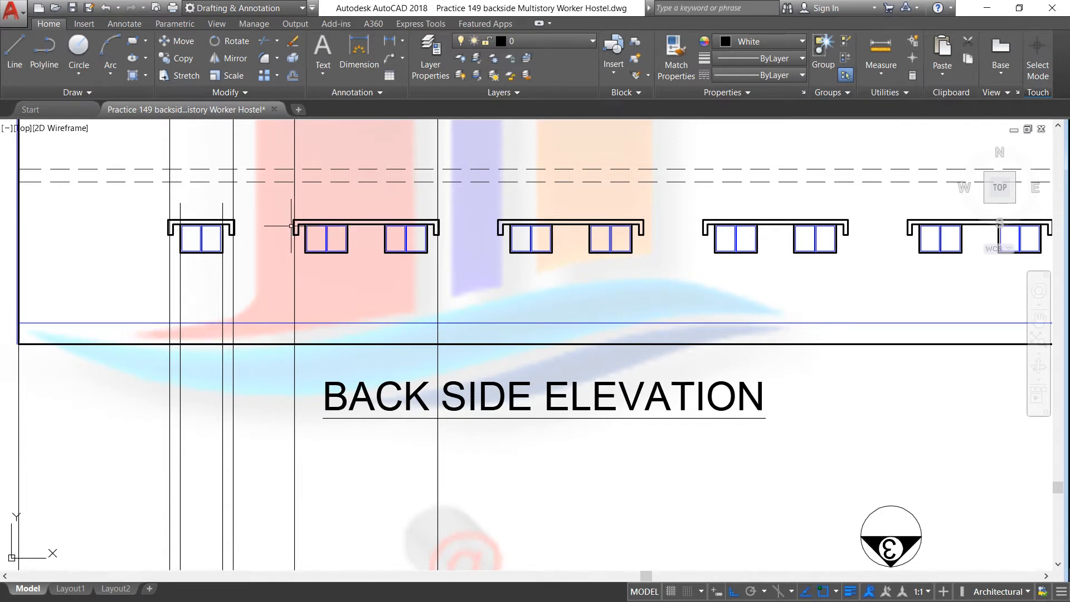
scroll(343, 226, "up", 2)
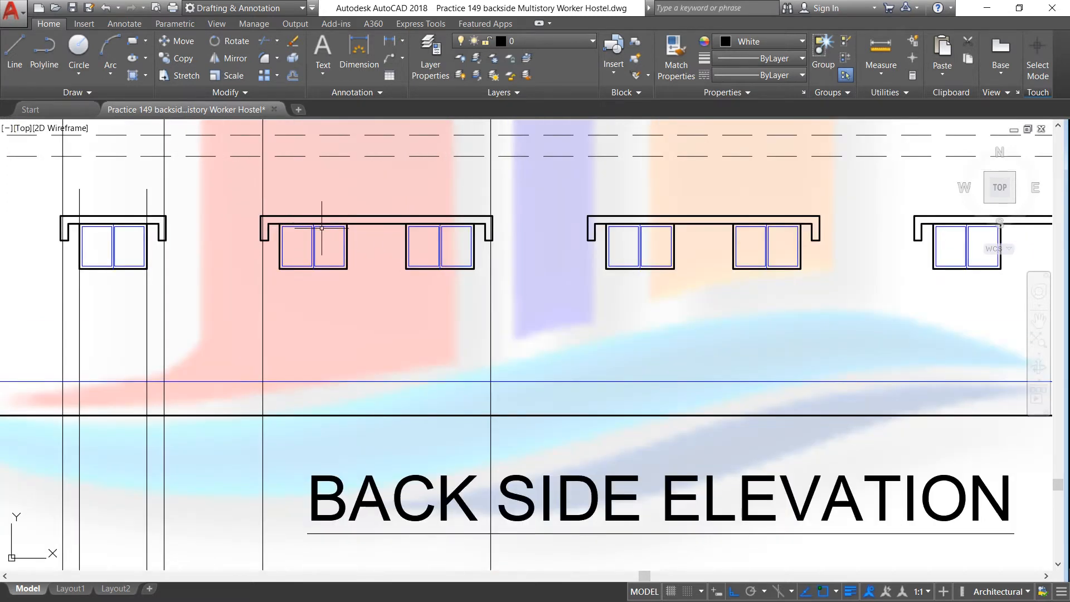
scroll(316, 225, "down", 3)
scroll(308, 398, "up", 1)
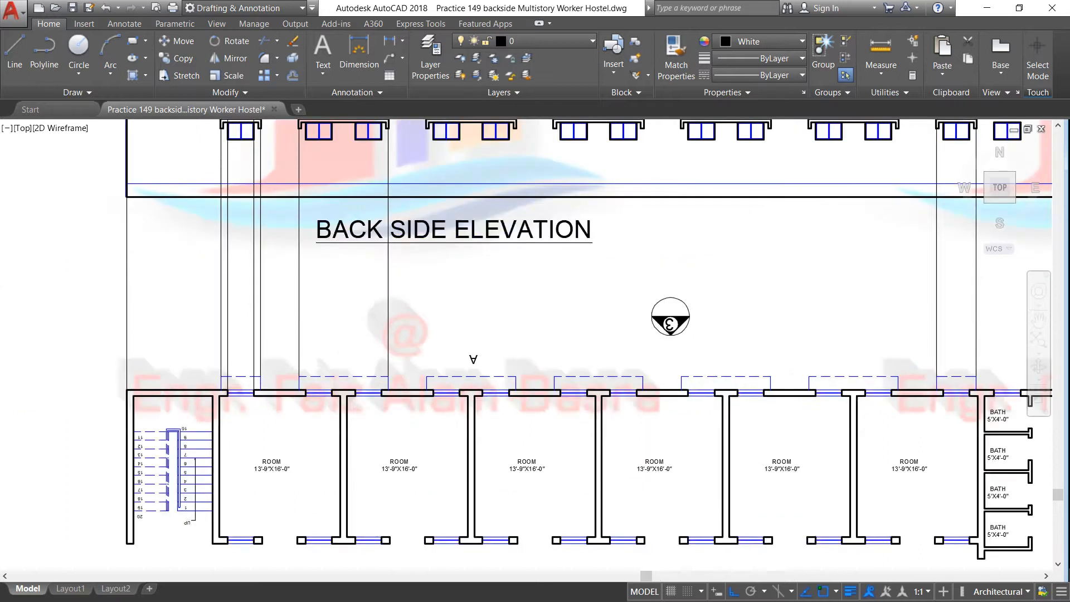
Draw a vertical projection line from the left edge of the plan's second rear window up past the elevation's second ground floor sunshade
scroll(305, 389, "up", 3)
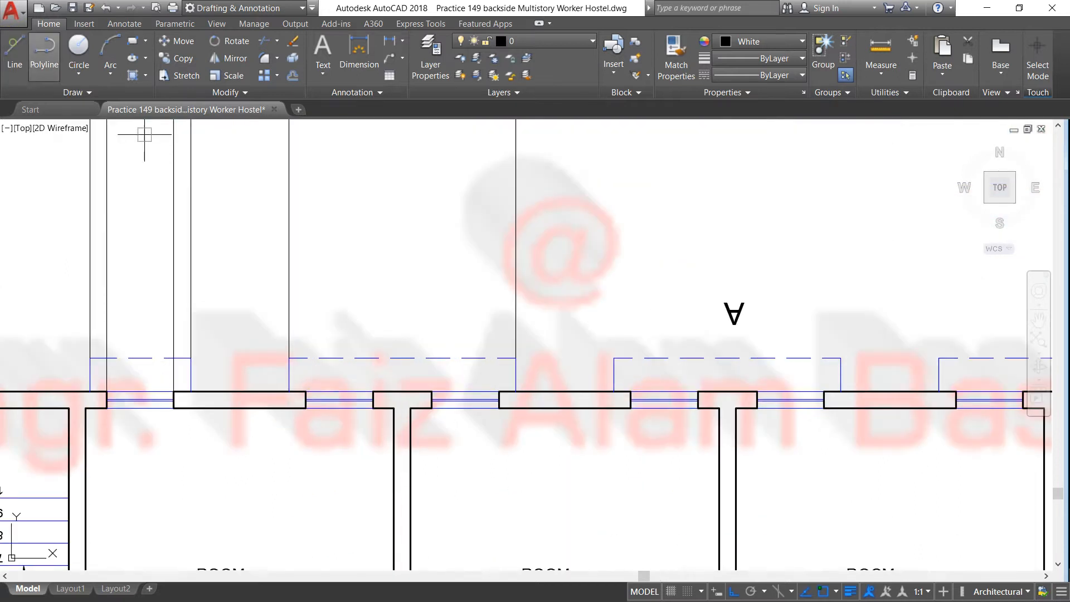
left_click(305, 391)
scroll(303, 317, "down", 4)
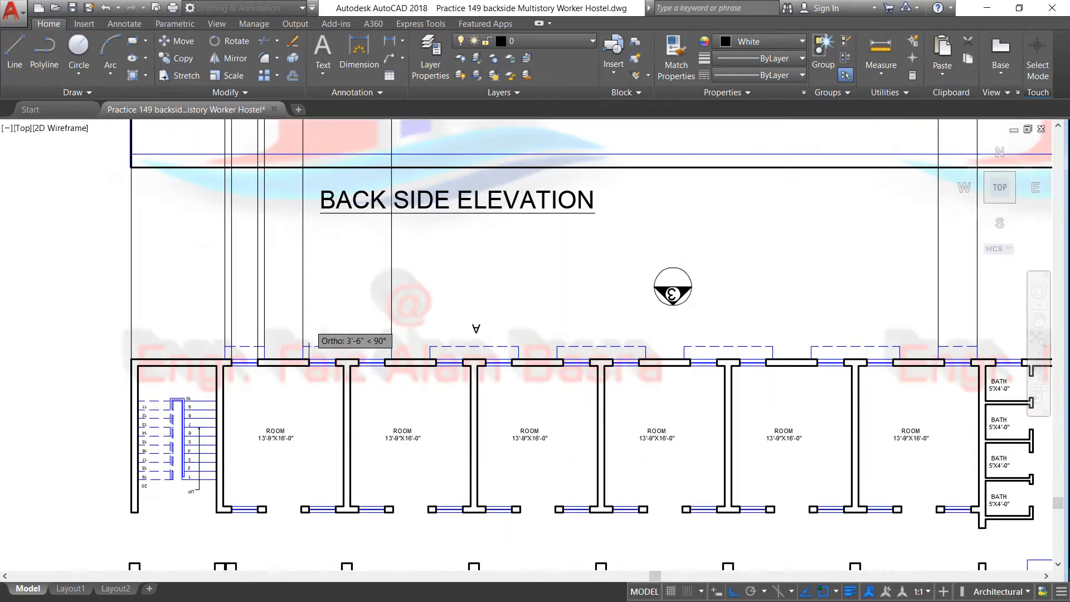
scroll(308, 342, "down", 1)
scroll(312, 246, "up", 3)
left_click(327, 201)
right_click(326, 201)
left_click(337, 208)
scroll(326, 230, "up", 2)
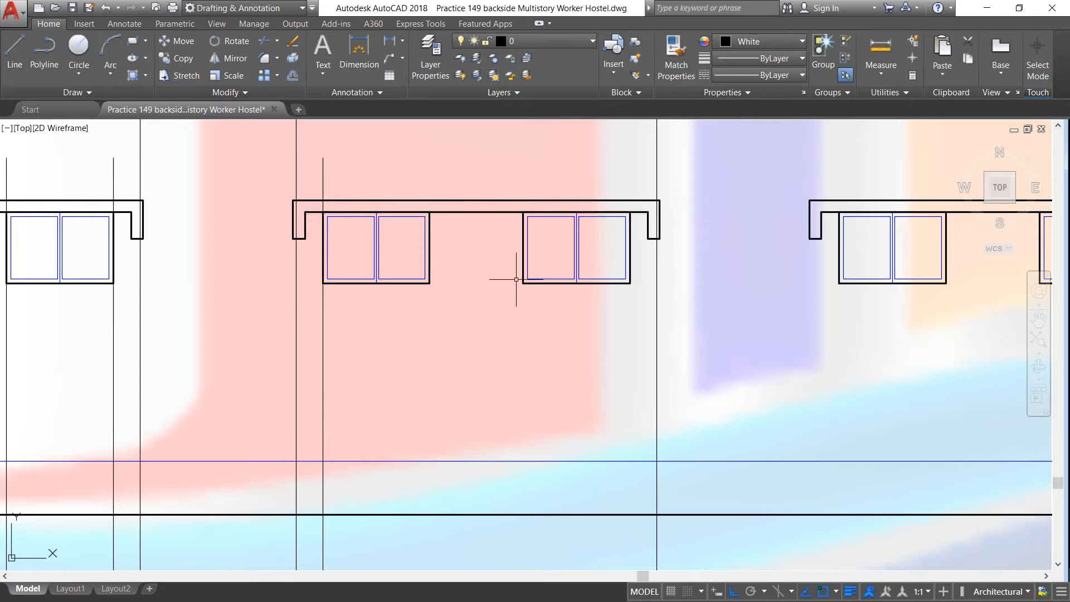
scroll(516, 279, "down", 2)
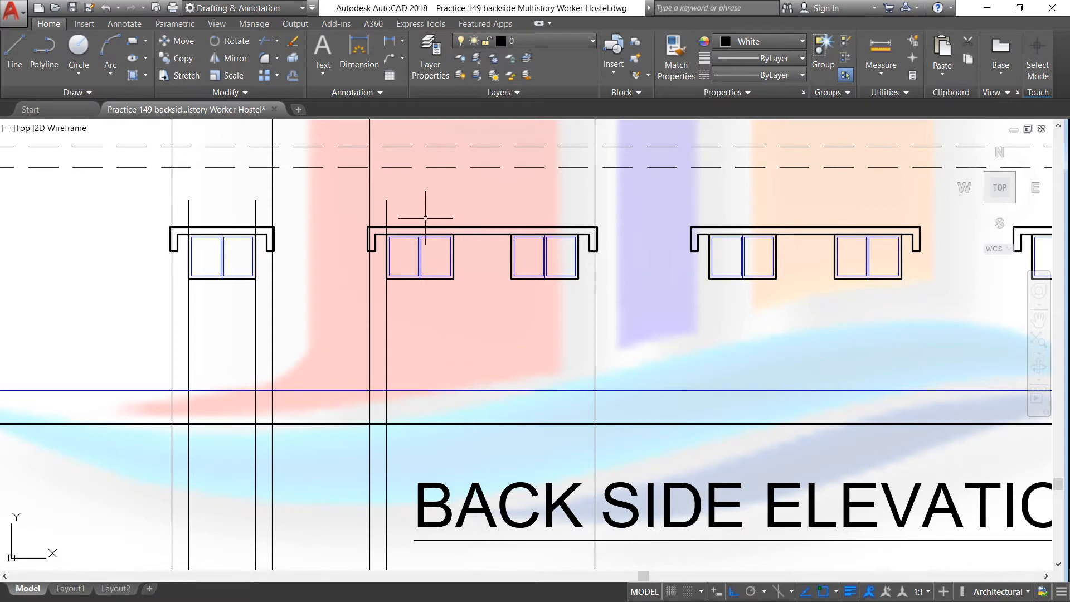
Erase the sunshade and window projection lines between the plan and the elevation's first two ground floor sunshades
scroll(426, 221, "down", 6)
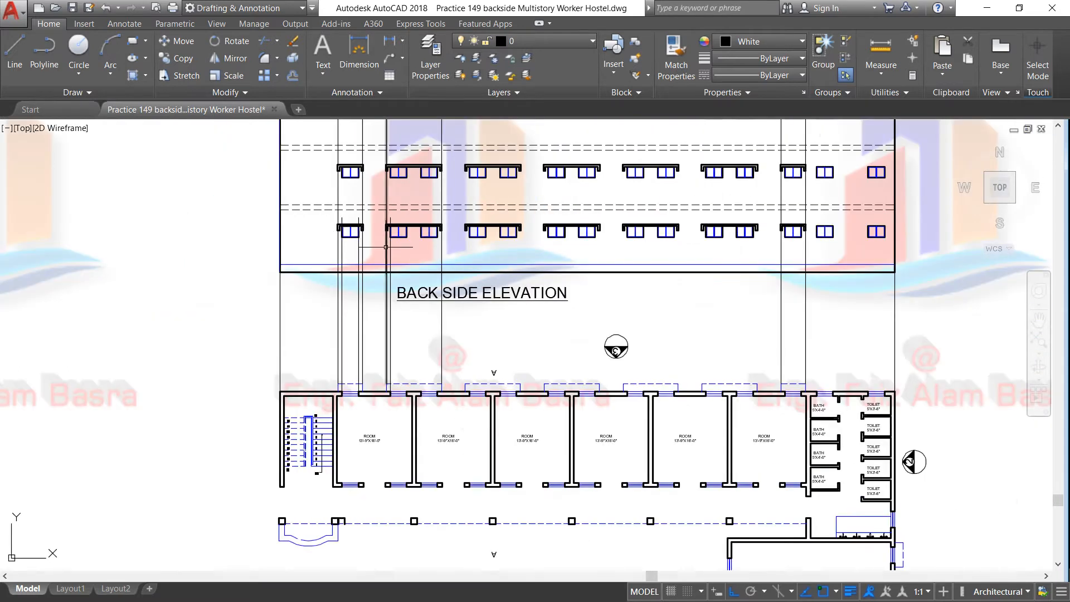
scroll(385, 314, "up", 3)
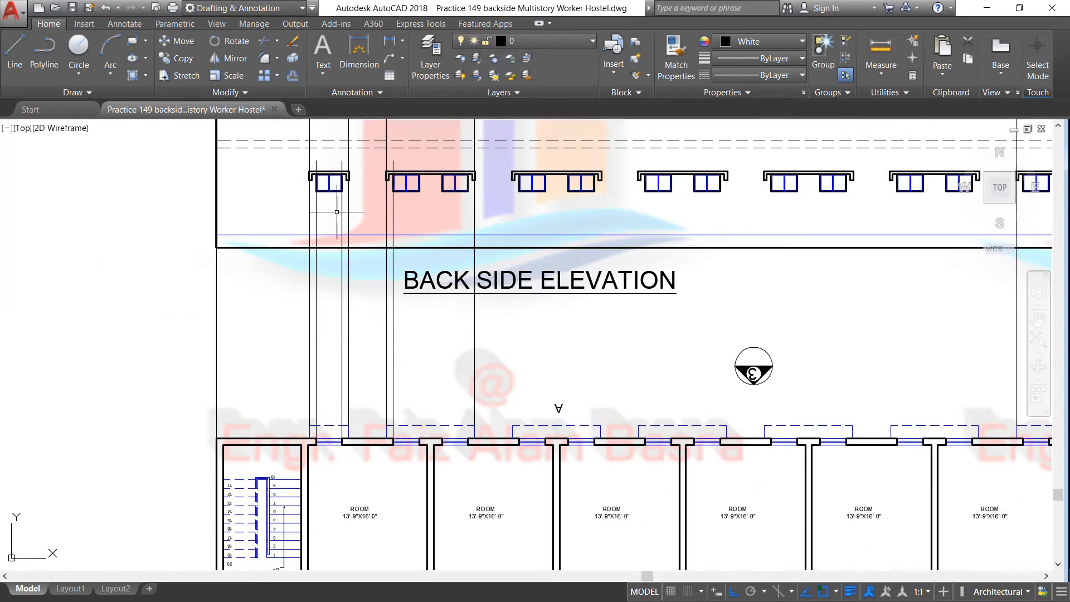
left_click(292, 41)
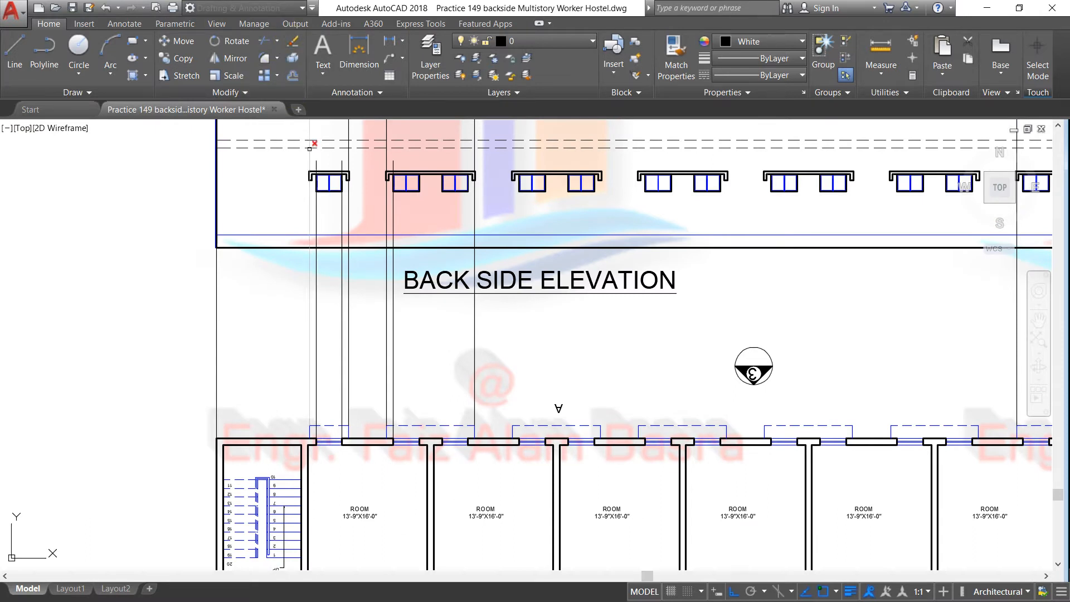
left_click(342, 272)
left_click(494, 335)
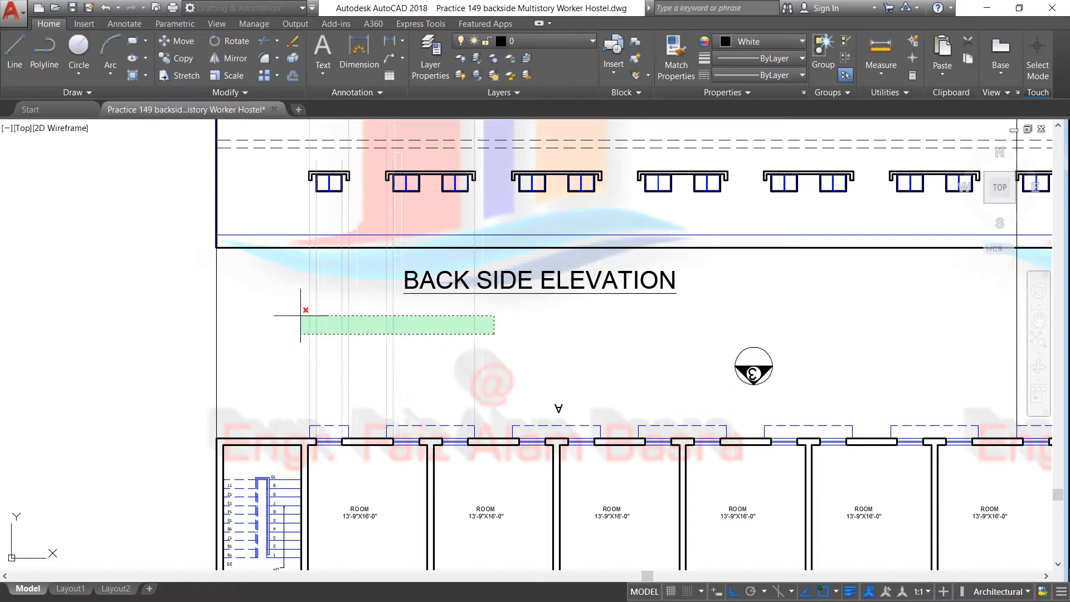
left_click(285, 310)
key("Return")
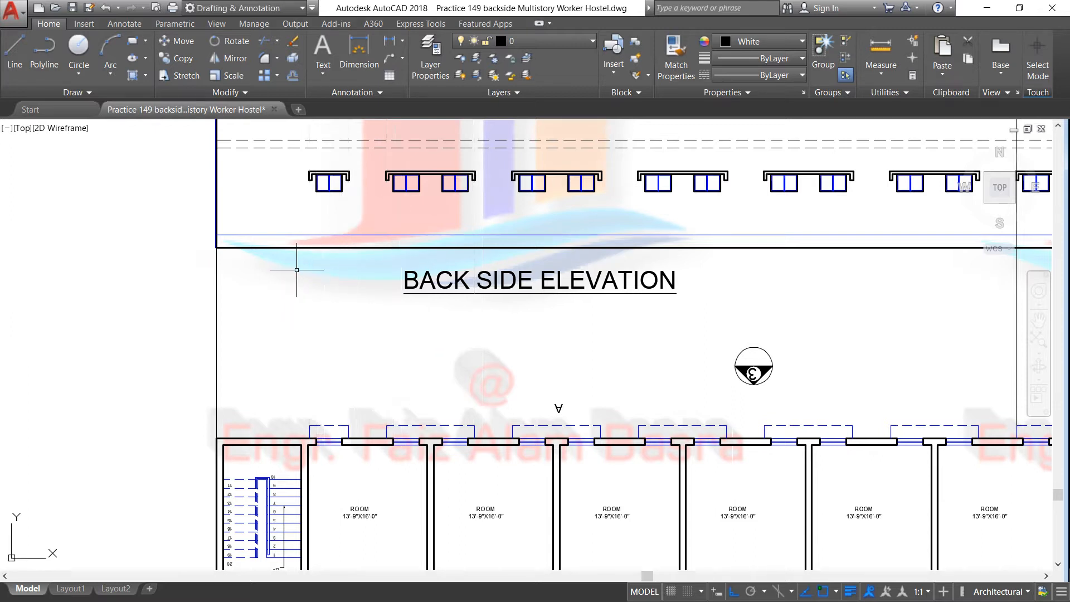
Examine how the ground floor sunshades and windows line up with the plan along the back side elevation
scroll(289, 289, "down", 2)
scroll(341, 219, "up", 2)
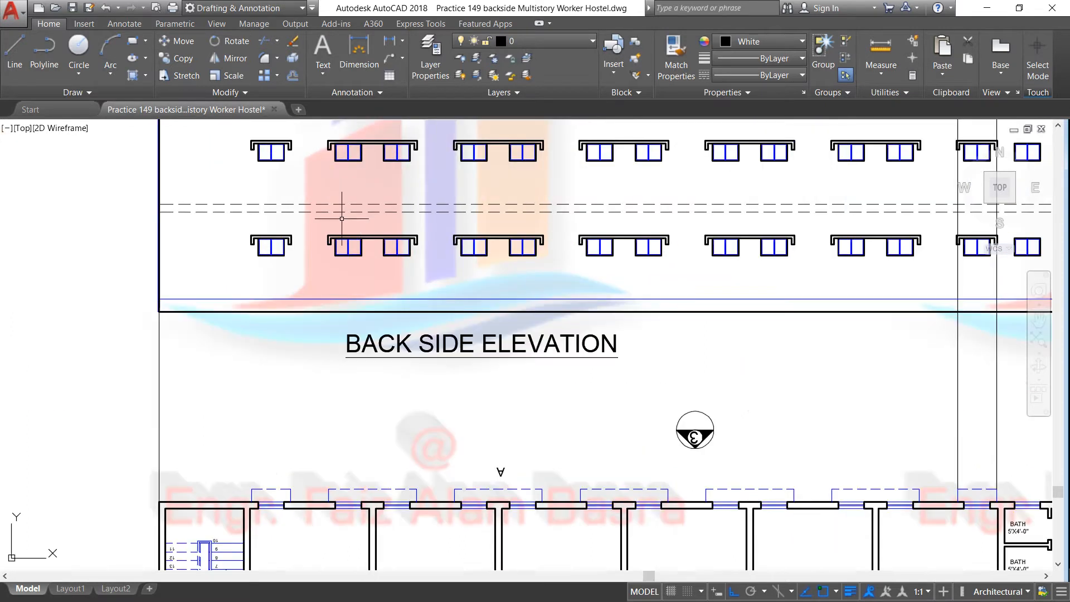
scroll(320, 268, "down", 2)
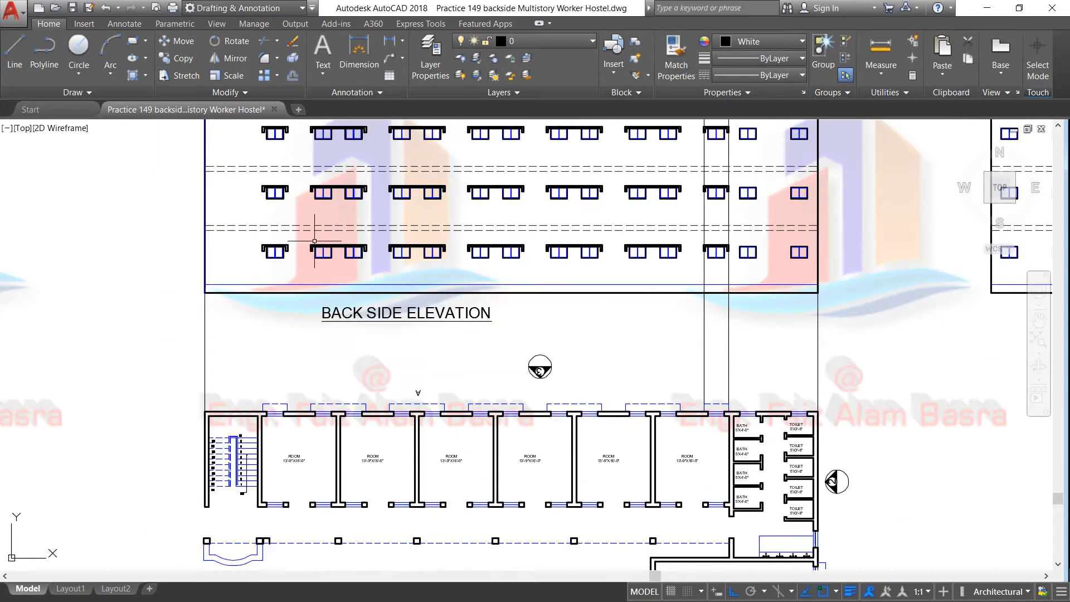
scroll(315, 241, "up", 2)
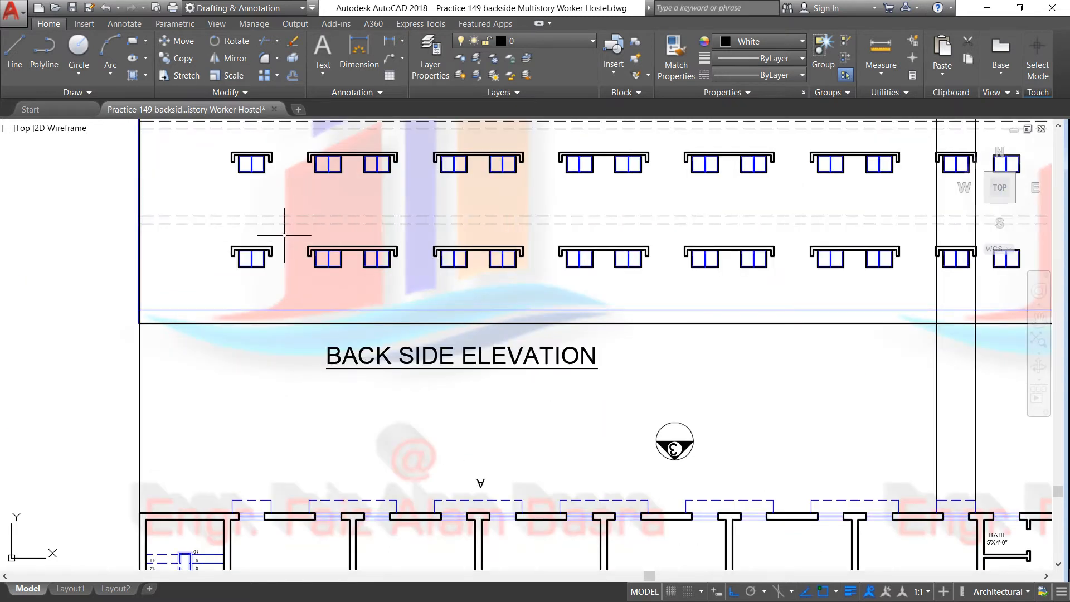
scroll(267, 250, "up", 2)
scroll(267, 243, "down", 2)
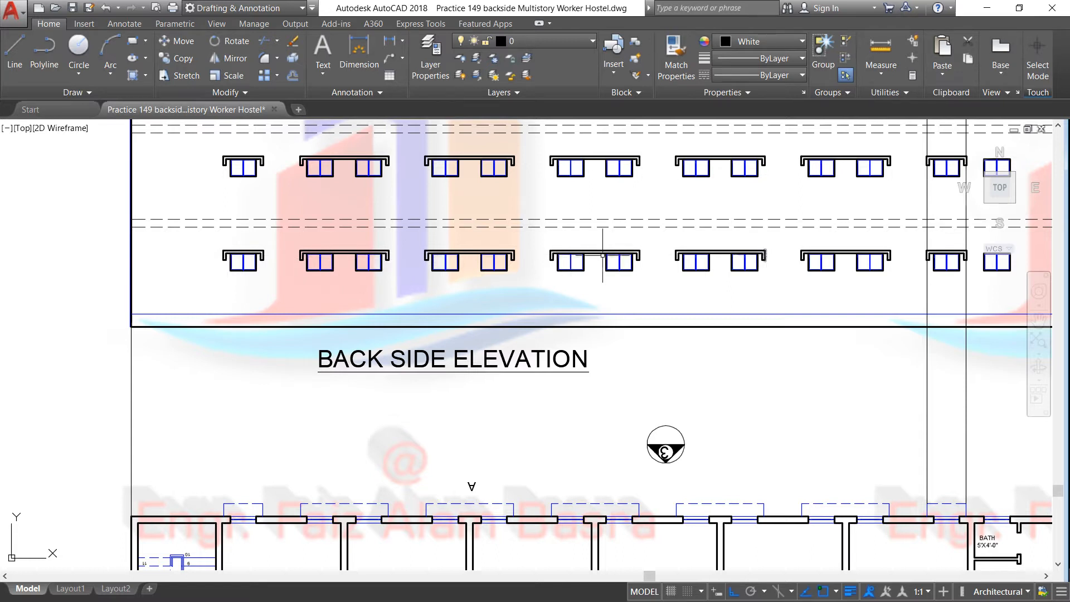
scroll(602, 255, "down", 3)
scroll(553, 248, "up", 3)
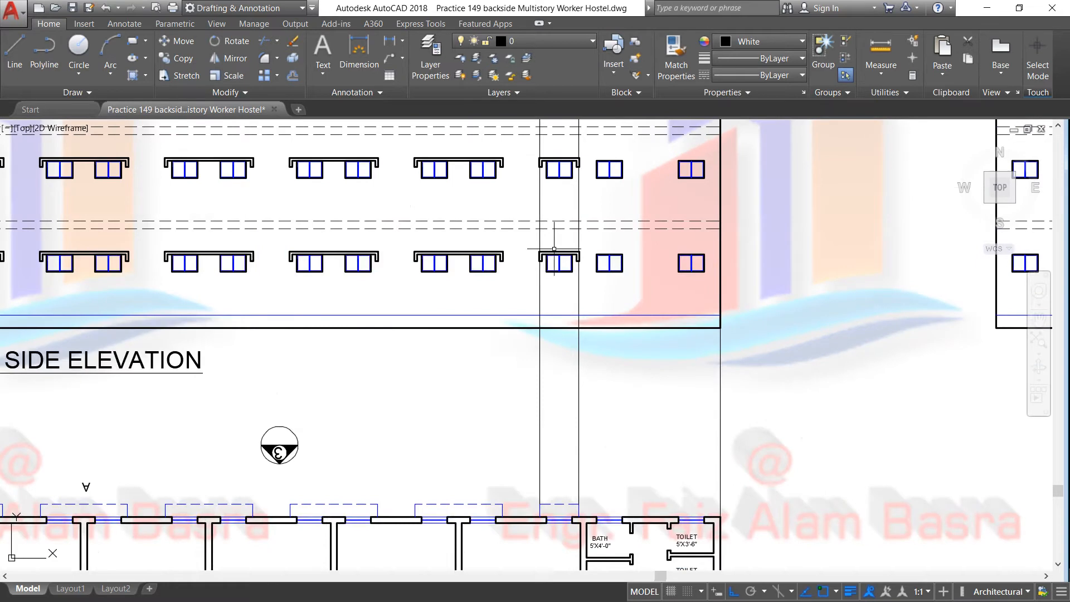
Erase the two projection lines running from the plan's last rear sunshade up to the elevation
left_click(291, 42)
left_click(635, 410)
left_click(527, 367)
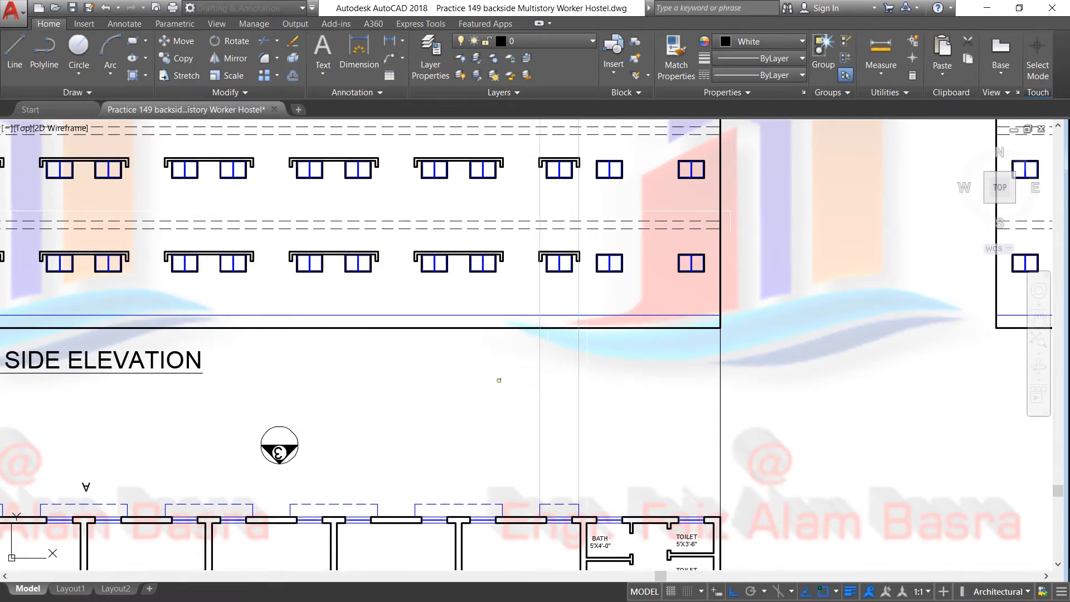
key("Return")
Examine the bath and toilet windows without sunshades on every floor of the elevation and compare them with the plan
scroll(641, 268, "up", 2)
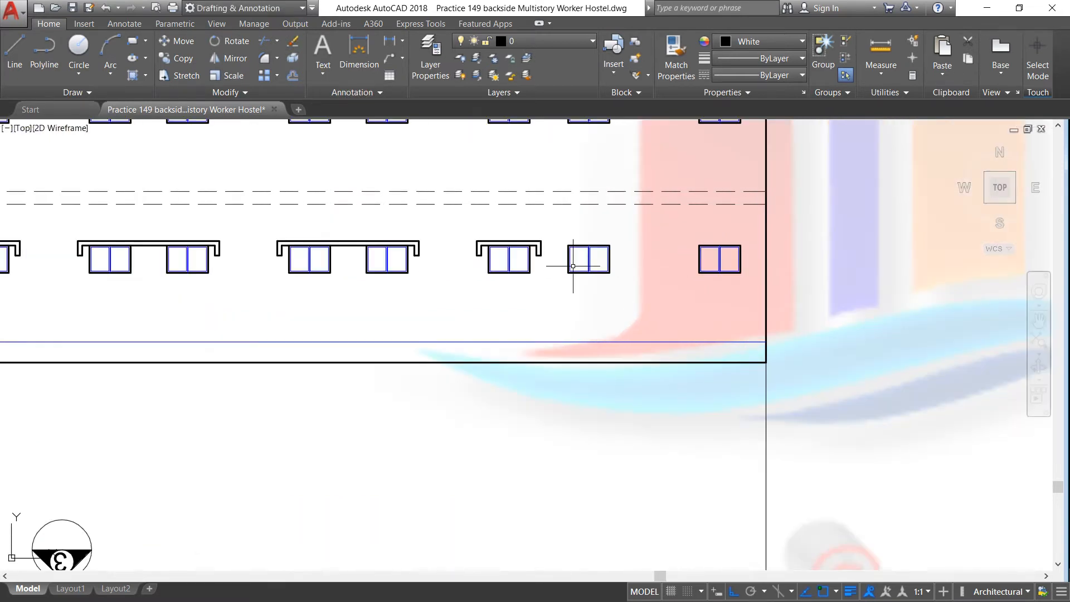
scroll(523, 253, "down", 3)
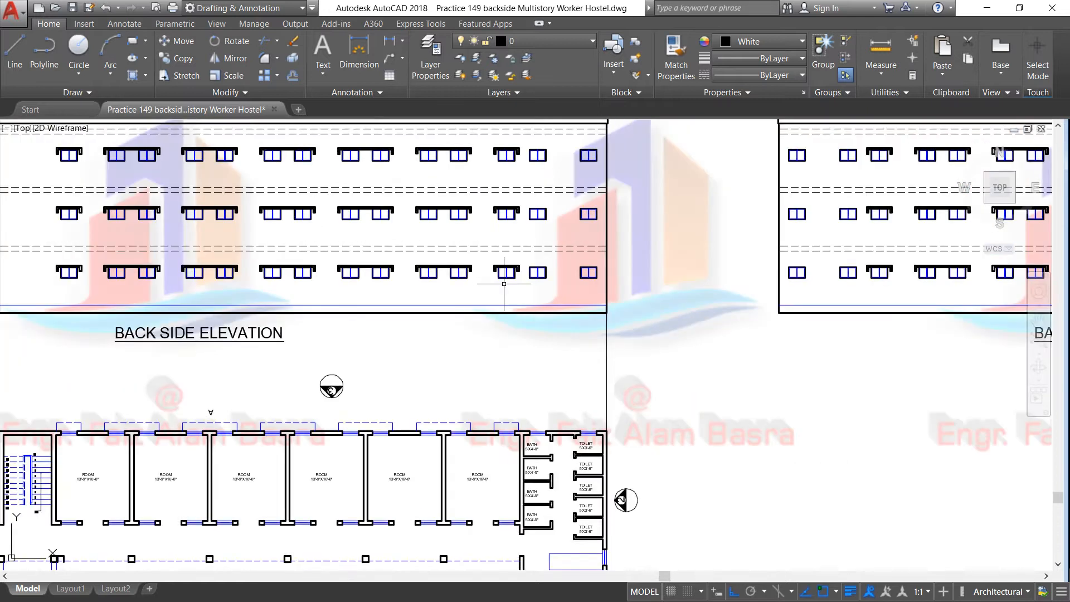
scroll(509, 246, "up", 1)
scroll(536, 264, "up", 2)
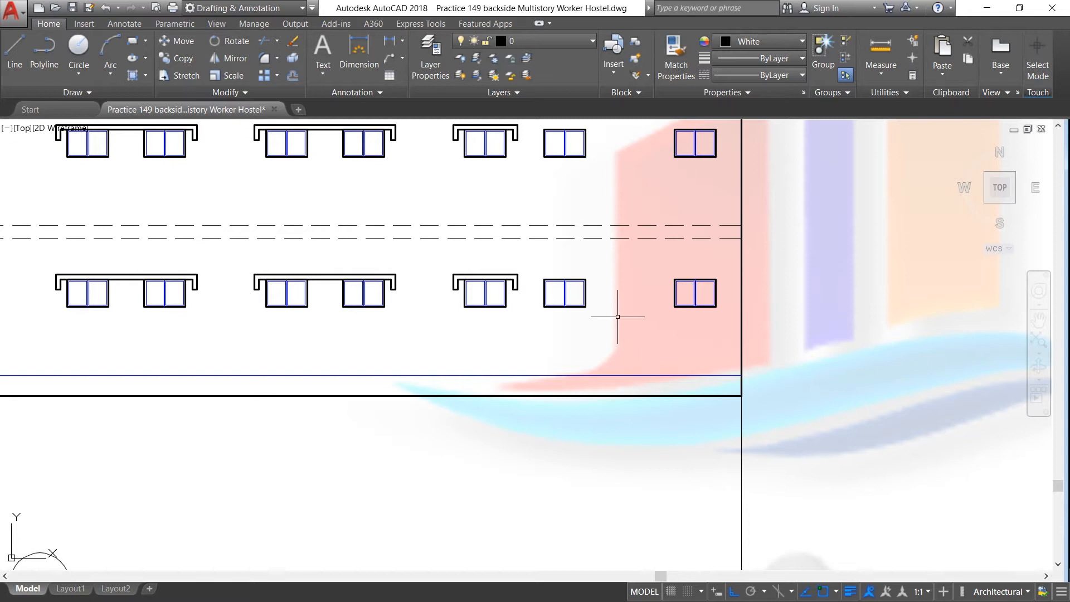
scroll(559, 307, "down", 4)
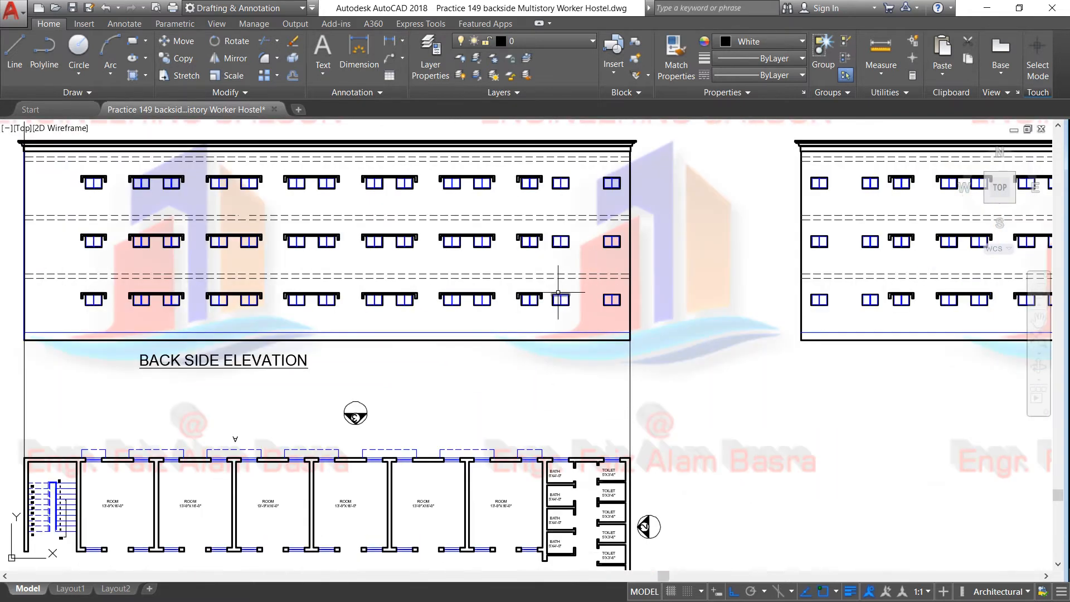
scroll(557, 292, "up", 2)
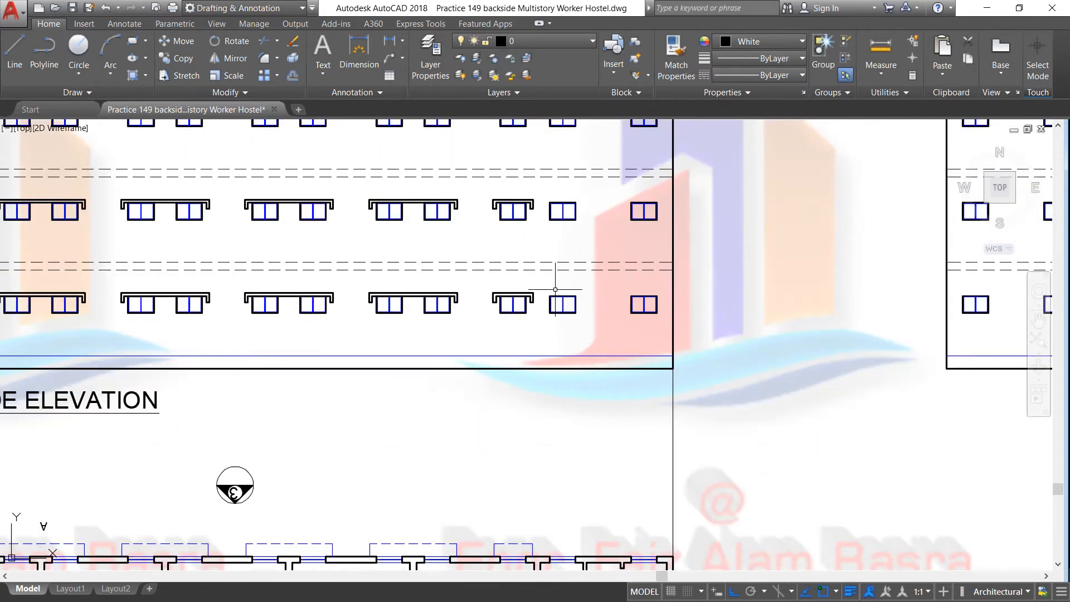
scroll(549, 293, "up", 2)
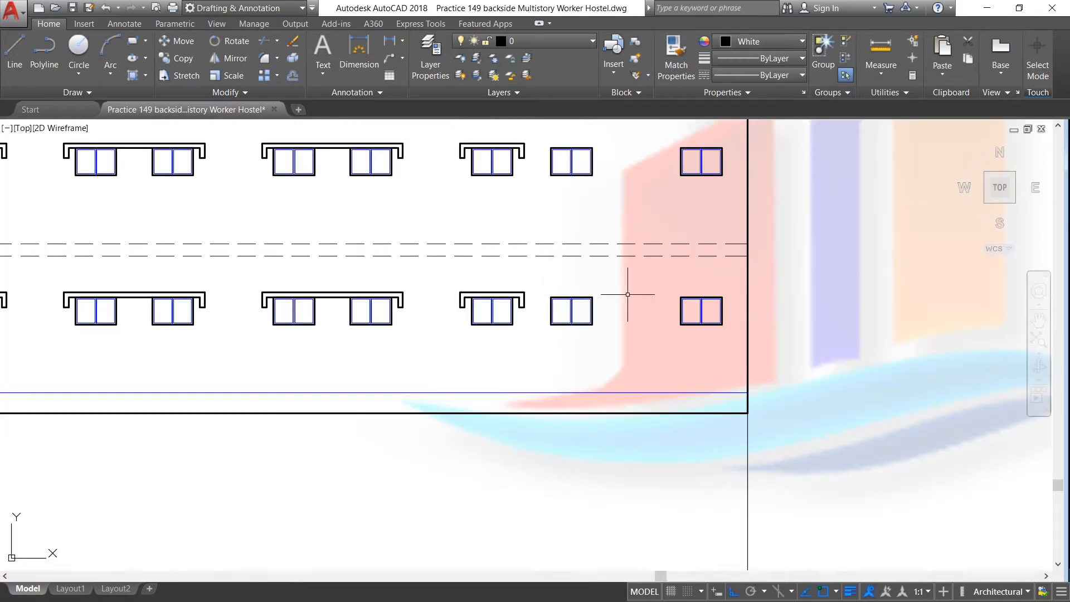
scroll(550, 304, "down", 2)
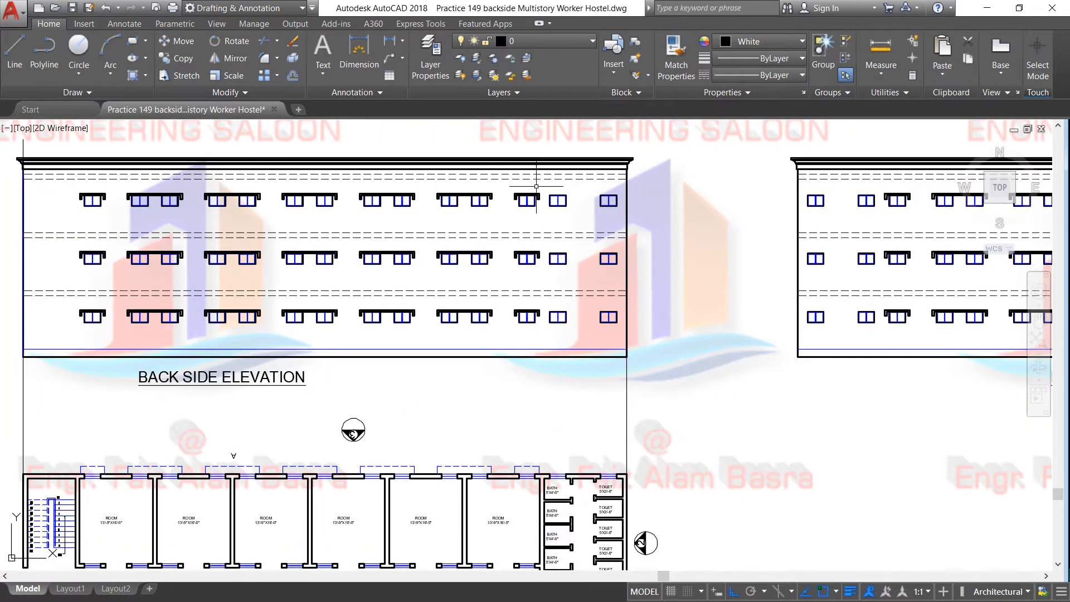
scroll(536, 187, "up", 1)
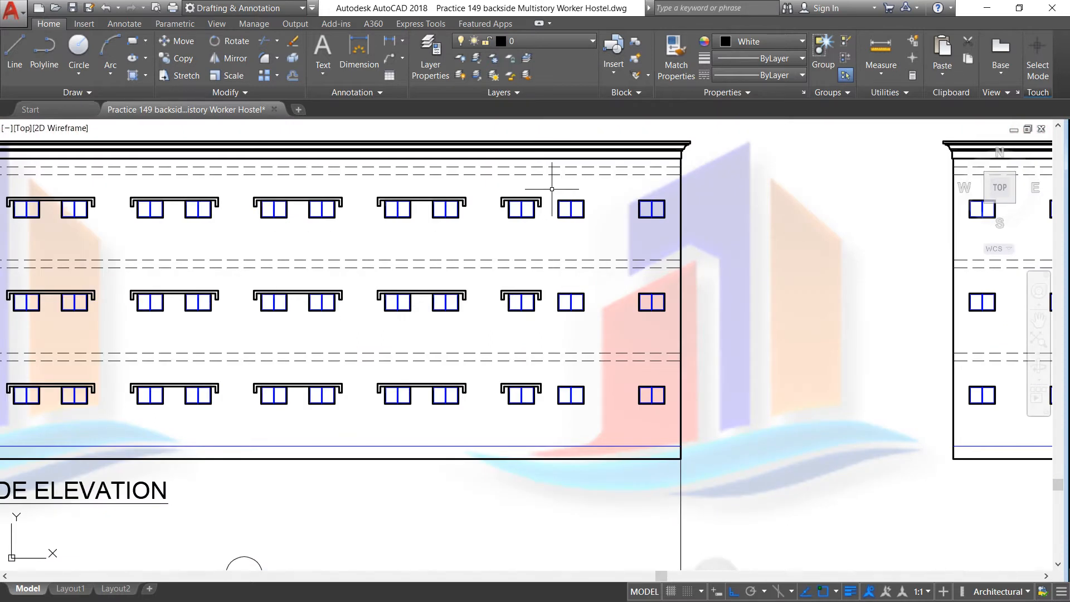
scroll(561, 209, "down", 1)
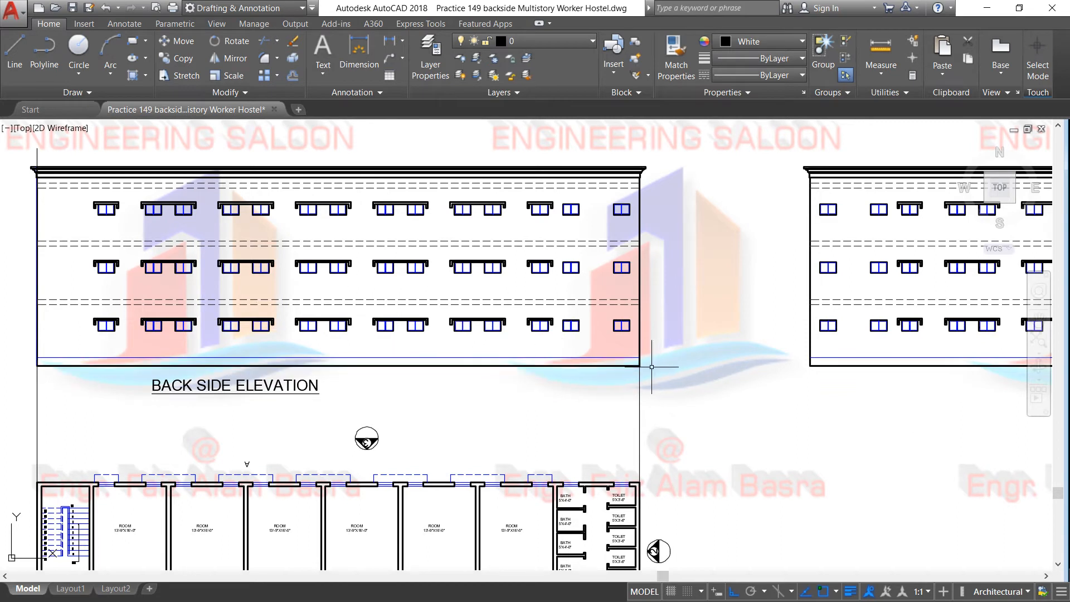
Examine the elevation's plinth line and dashed floor slab lines, and check the available linetypes for DASHED
scroll(635, 365, "up", 2)
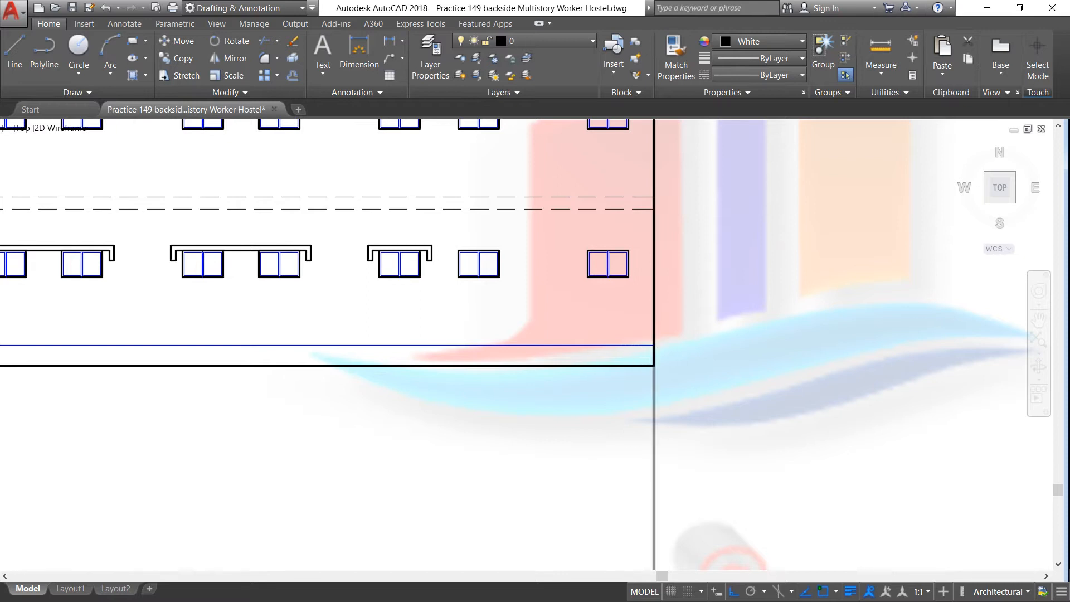
scroll(652, 346, "down", 2)
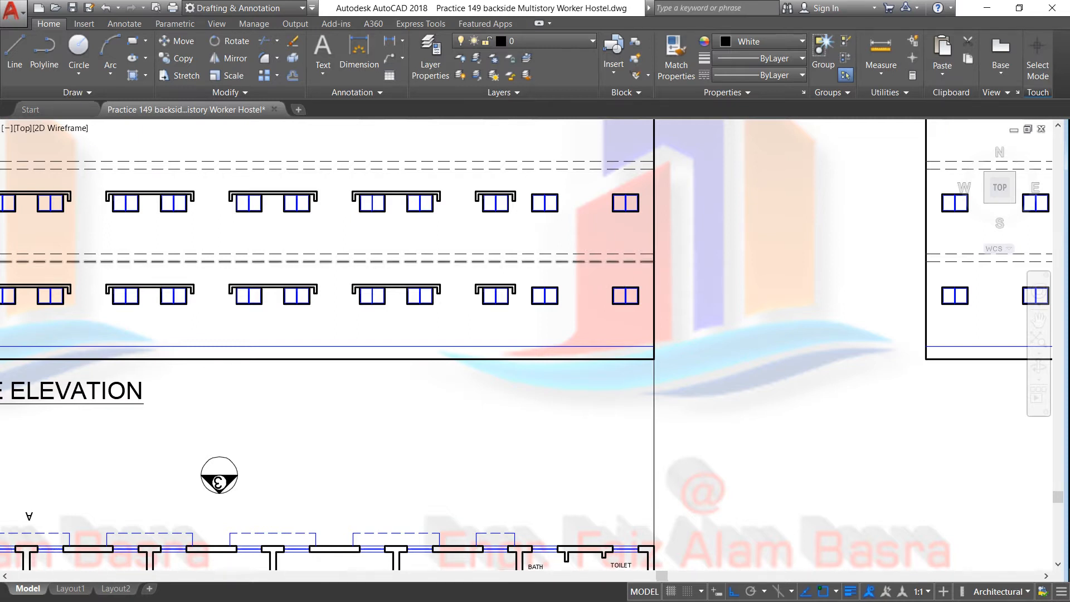
scroll(547, 261, "down", 5)
scroll(547, 261, "up", 5)
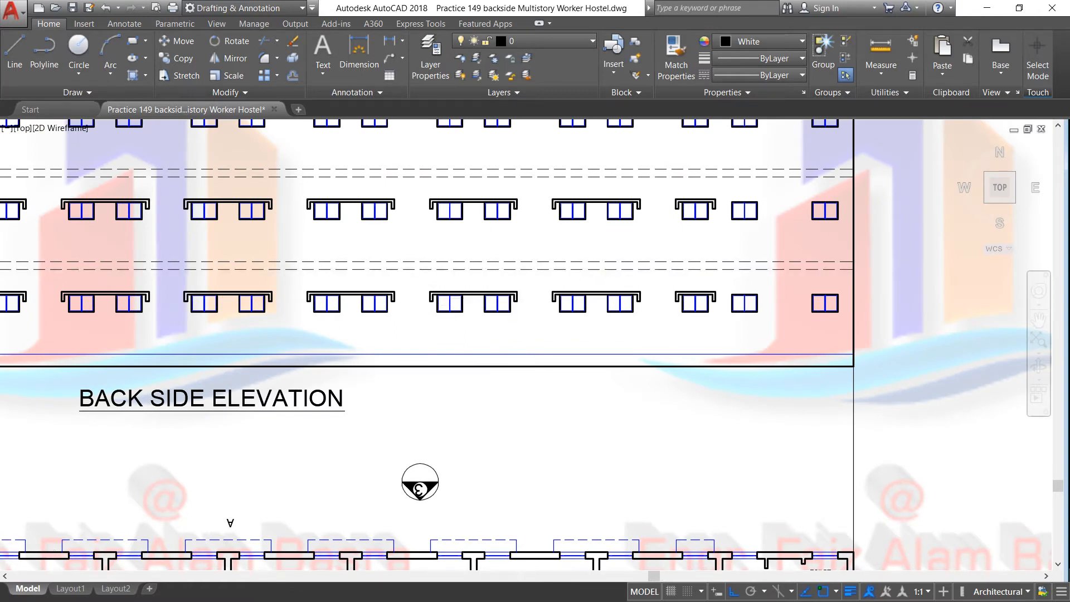
scroll(427, 305, "up", 4)
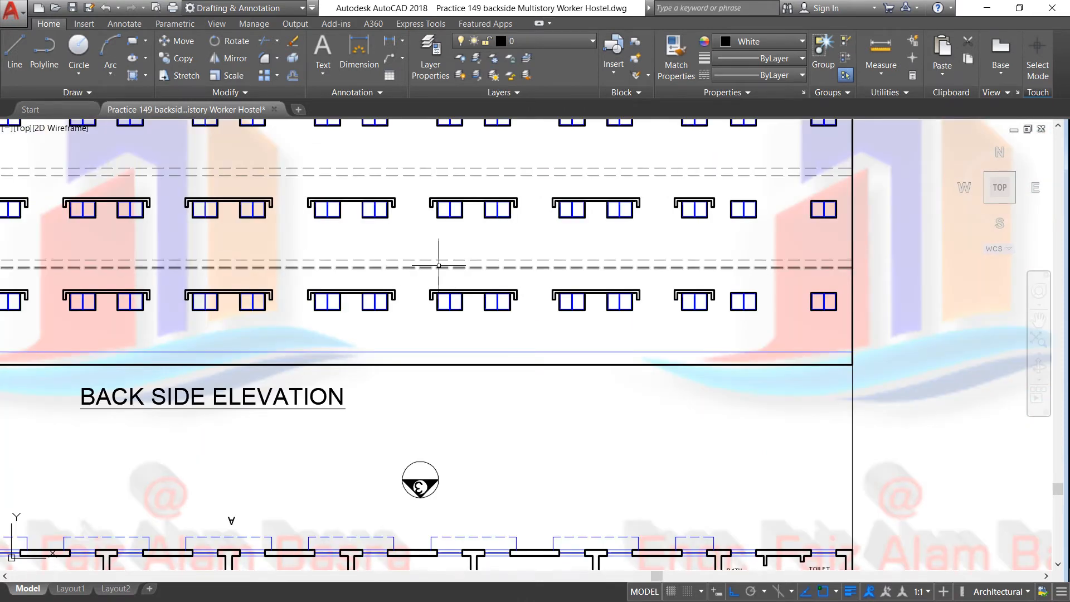
scroll(386, 273, "down", 2)
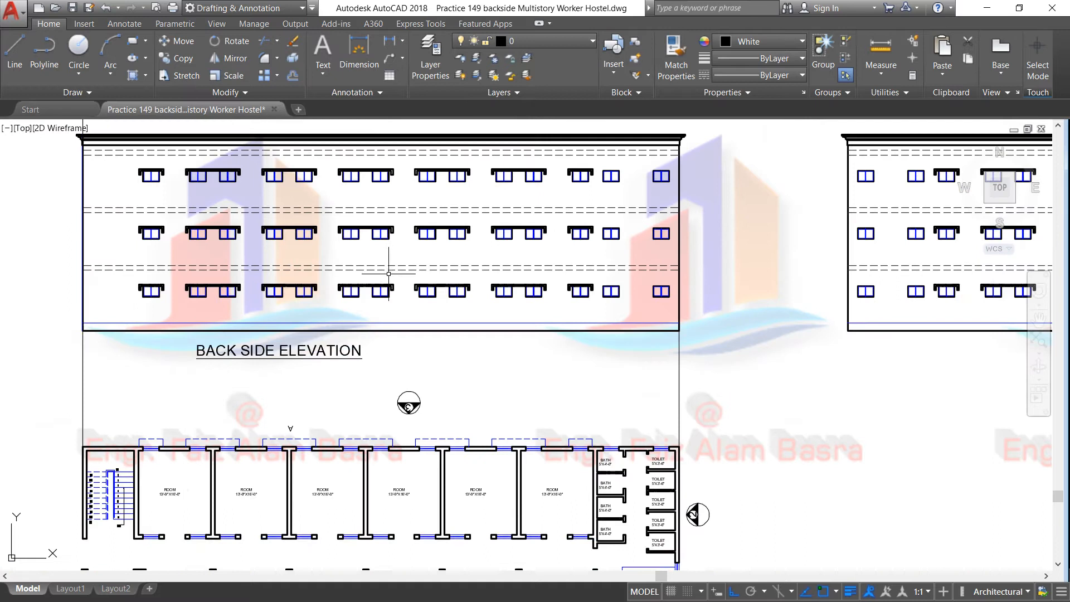
left_click(794, 76)
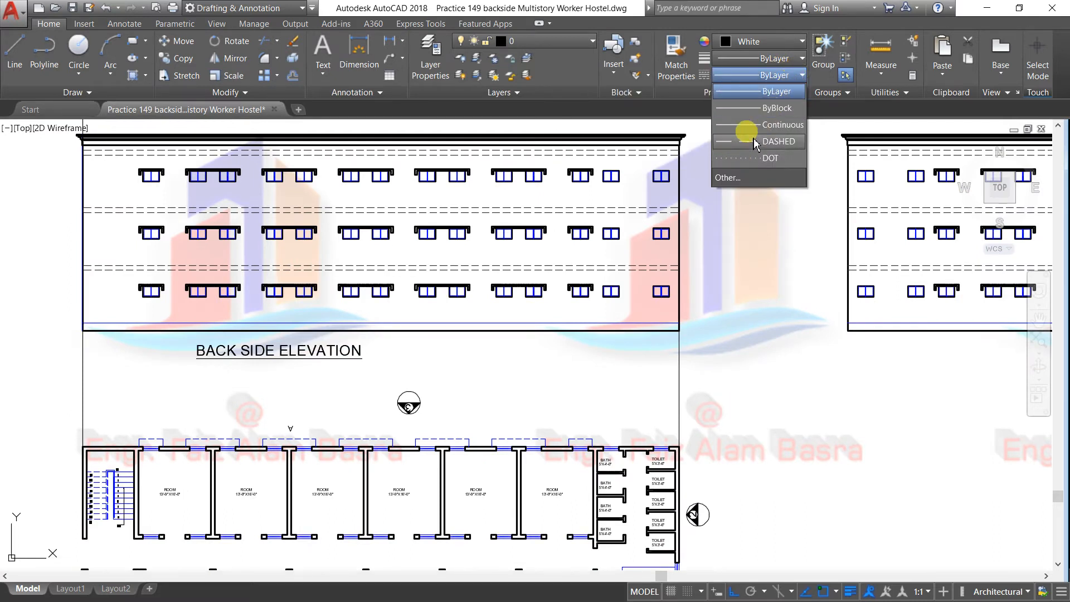
left_click(698, 259)
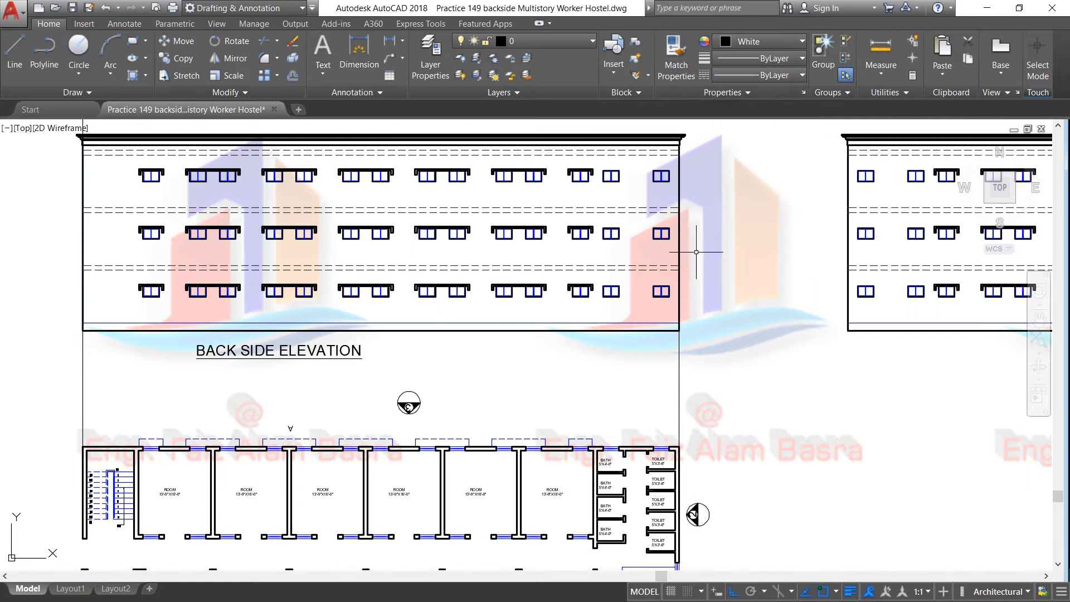
Add a linear dimension for the plinth height beside the back side elevation's right wall, from the ground line to the plinth line
scroll(674, 343, "up", 4)
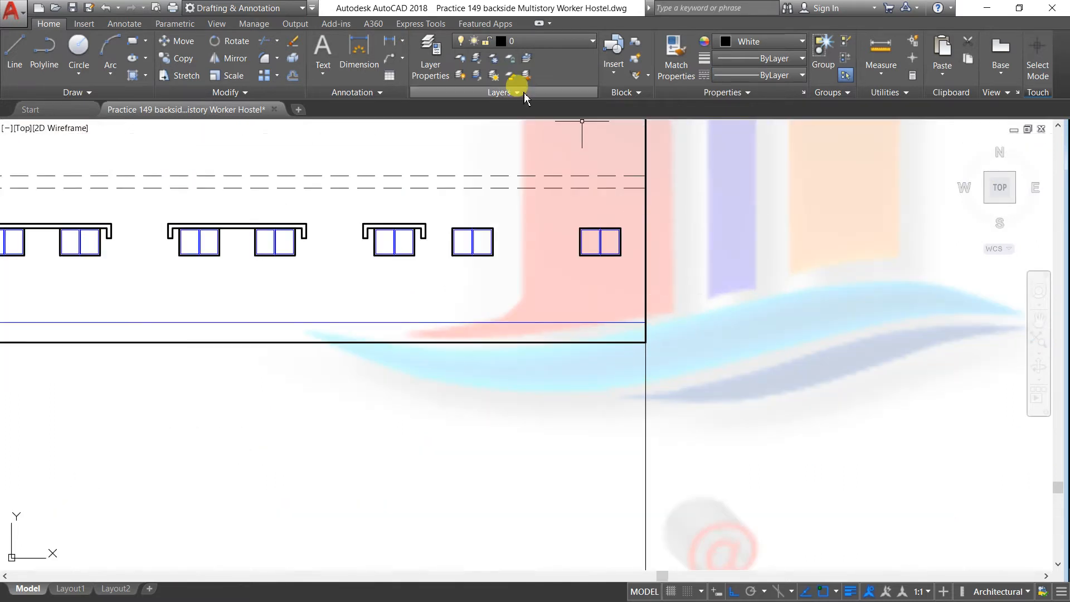
left_click(389, 41)
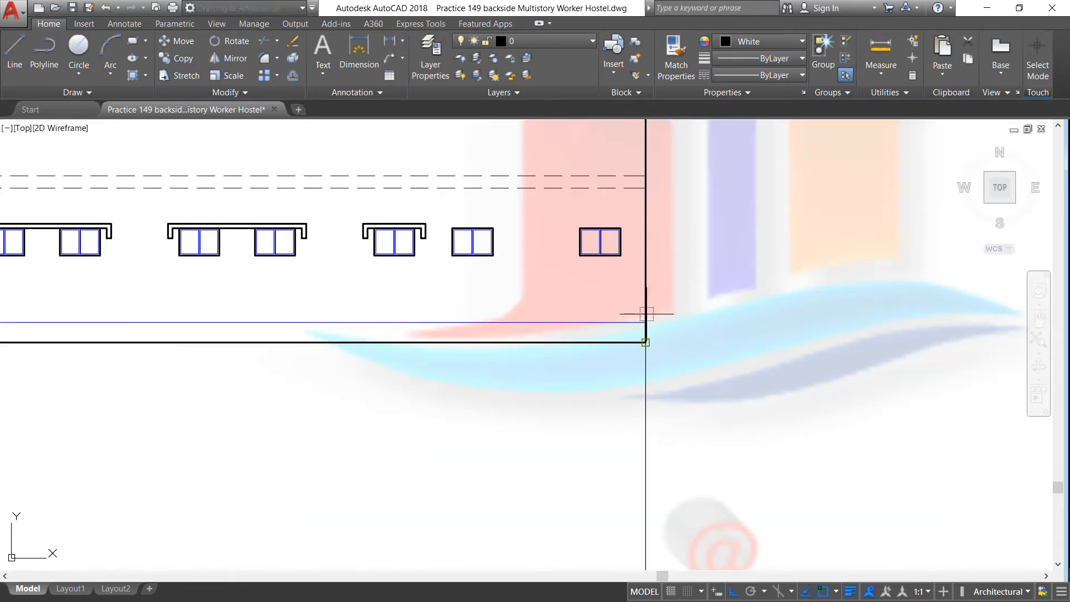
left_click(645, 342)
left_click(644, 322)
left_click(689, 312)
scroll(536, 360, "down", 4)
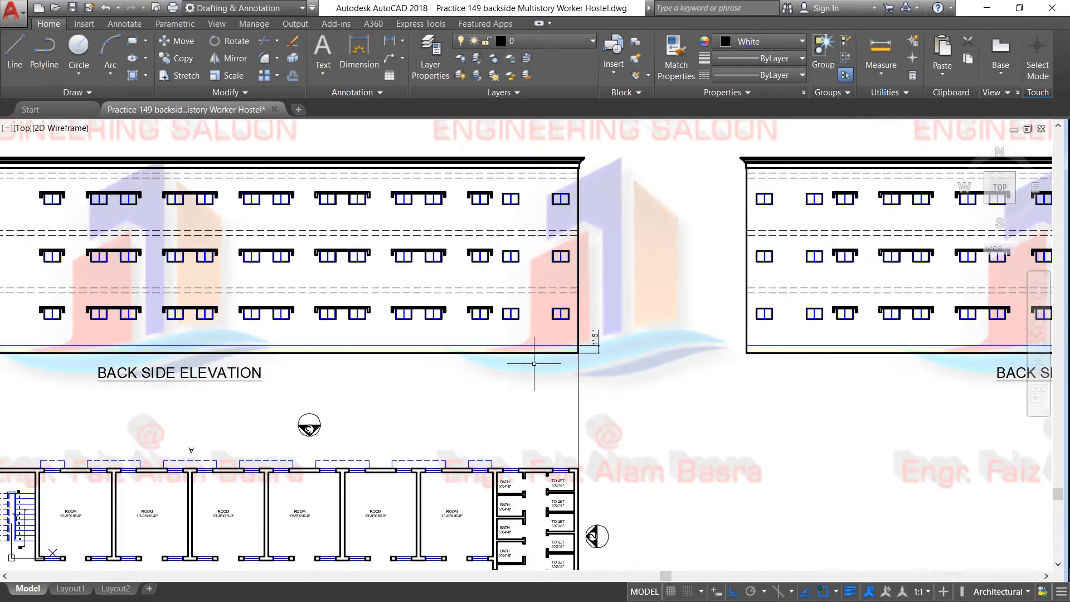
Continue the dimension chain beside the elevation's right wall from the plinth line up through the first two storeys and their slabs
scroll(593, 287, "up", 2)
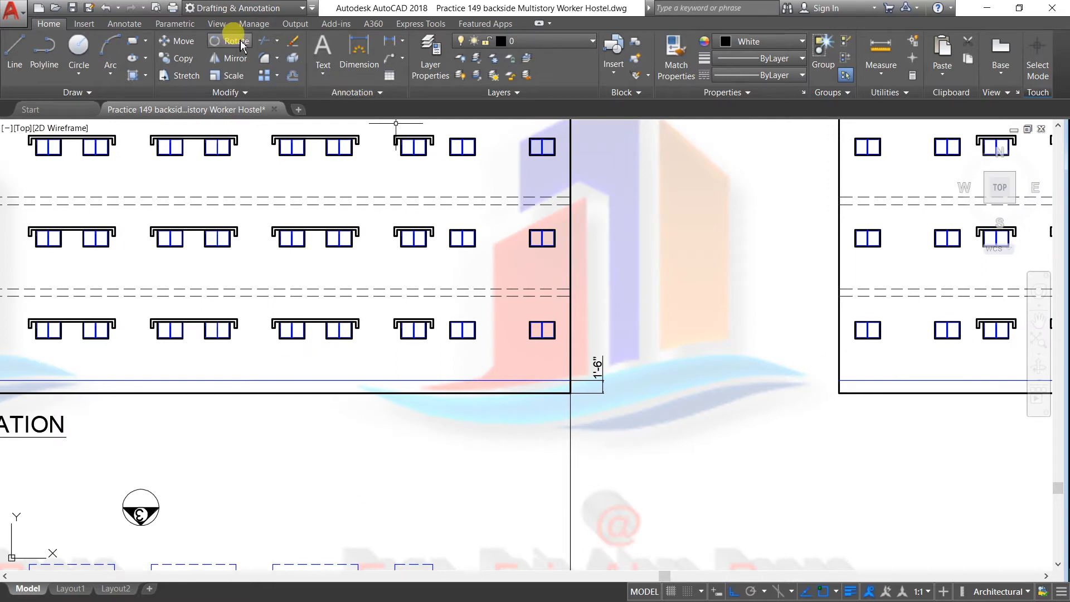
left_click(125, 23)
left_click(379, 77)
left_click(570, 296)
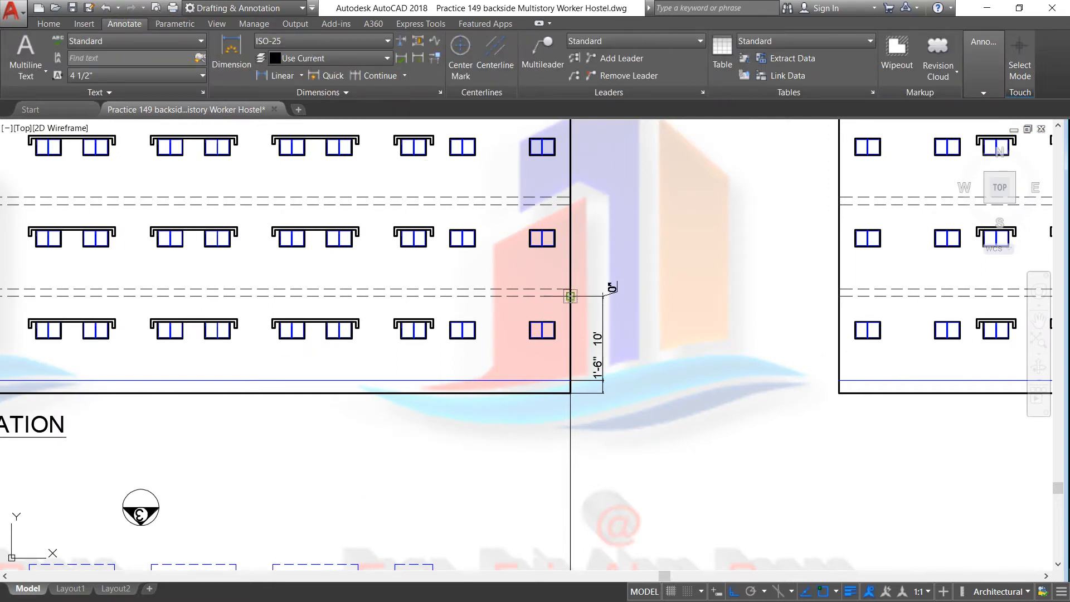
left_click(570, 290)
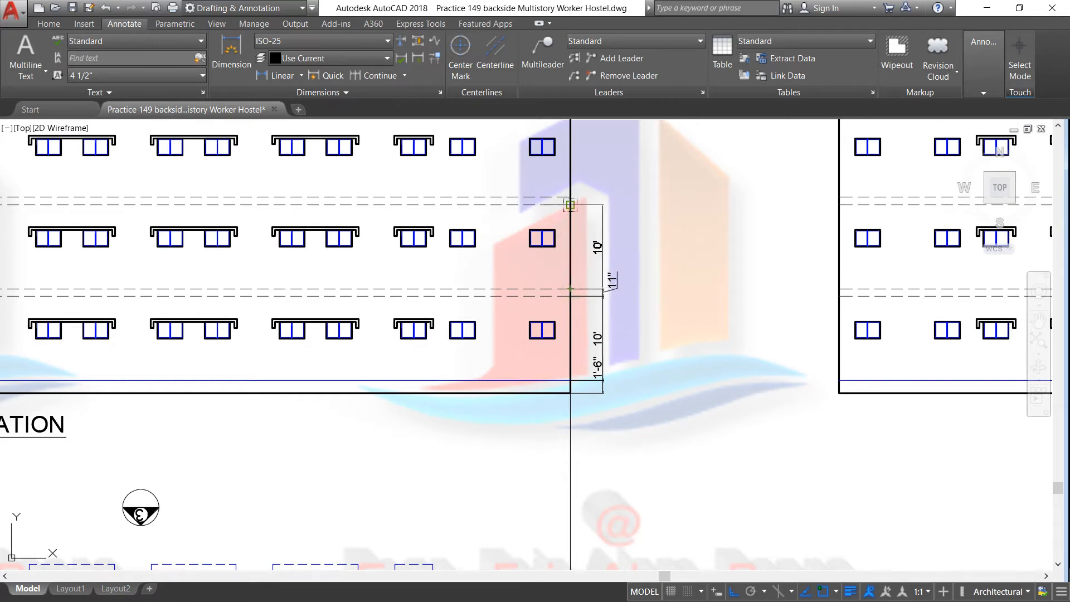
left_click(570, 197)
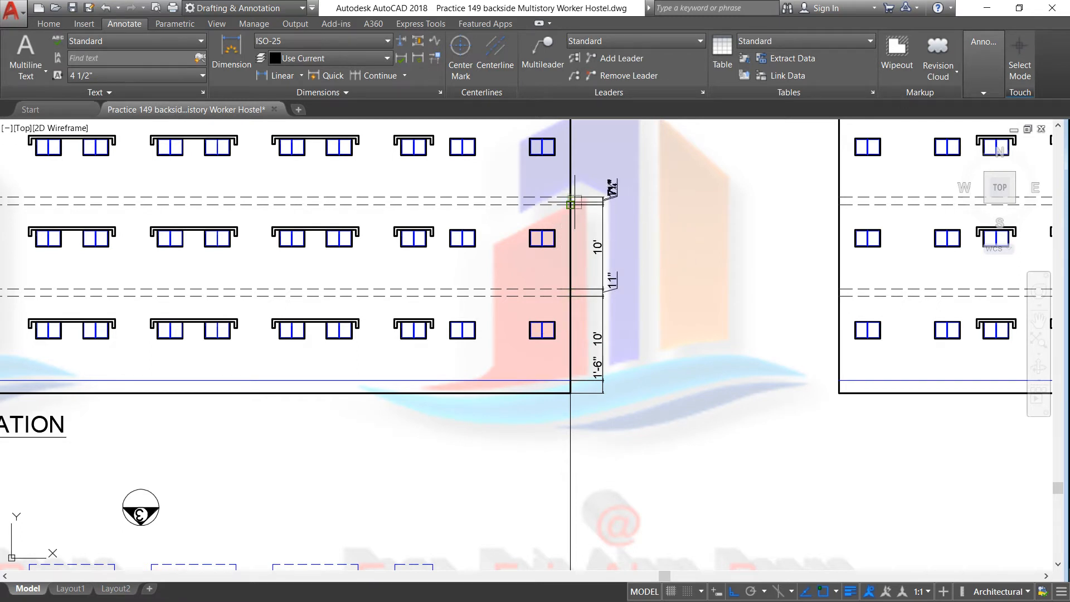
Extend the dimension chain through the third storey, the roof slab and the parapet up to the cornice top, and end it
scroll(582, 325, "down", 2)
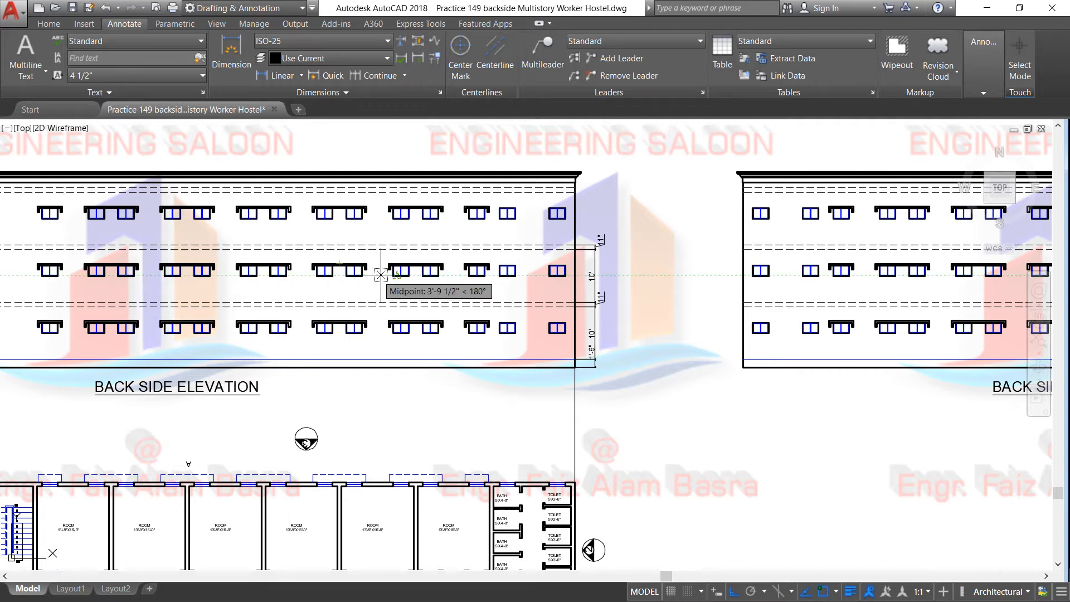
scroll(575, 185, "up", 4)
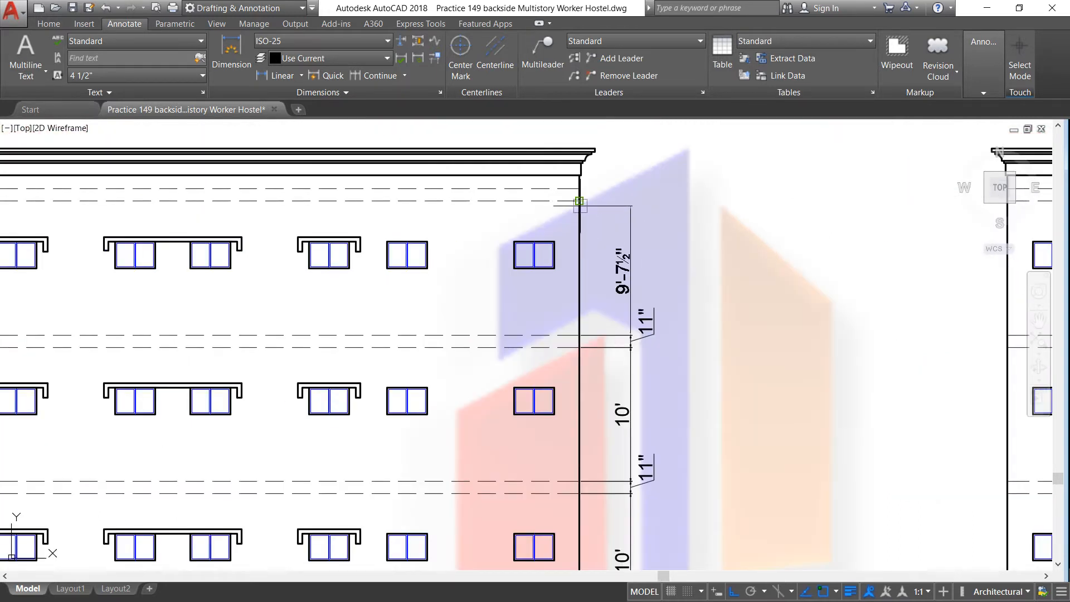
left_click(580, 188)
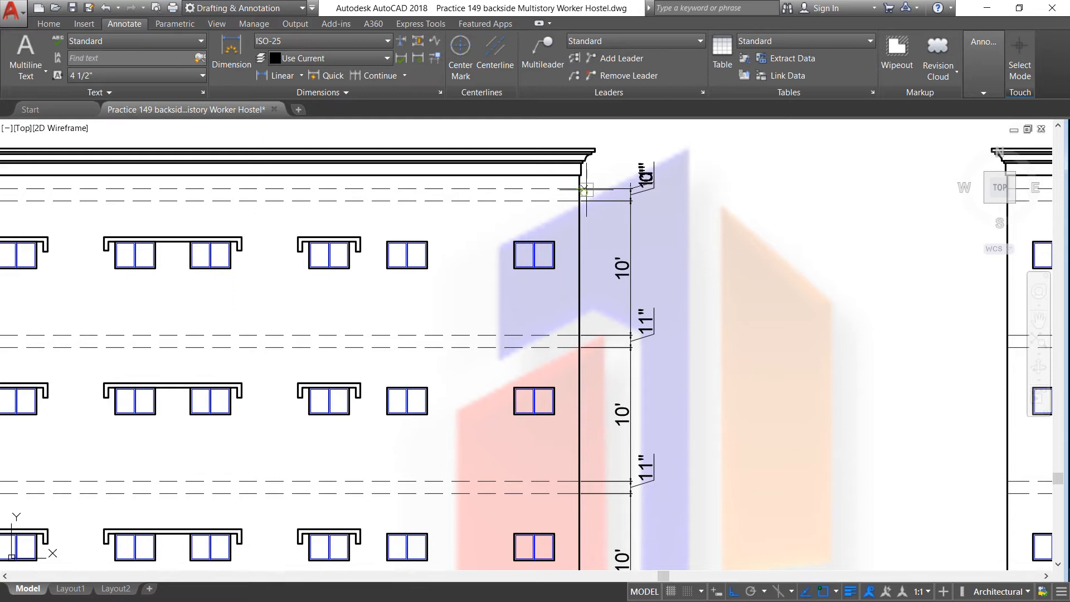
right_click(594, 148)
left_click(619, 155)
scroll(645, 207, "down", 2)
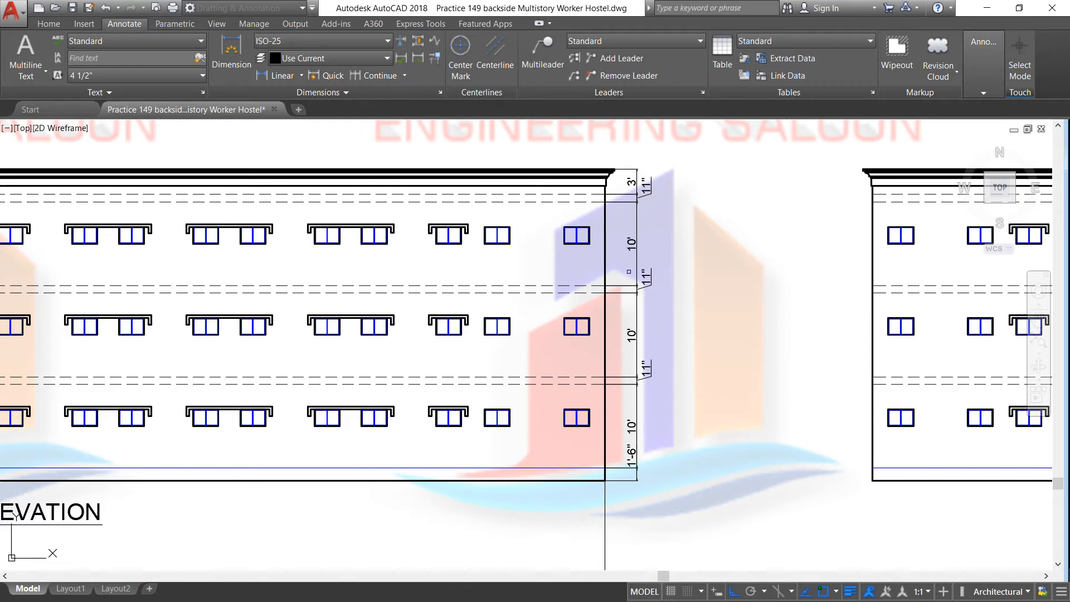
Examine the dimensioned storey and slab heights and the stepped parapet cornice at the elevation's right end
scroll(633, 304, "up", 4)
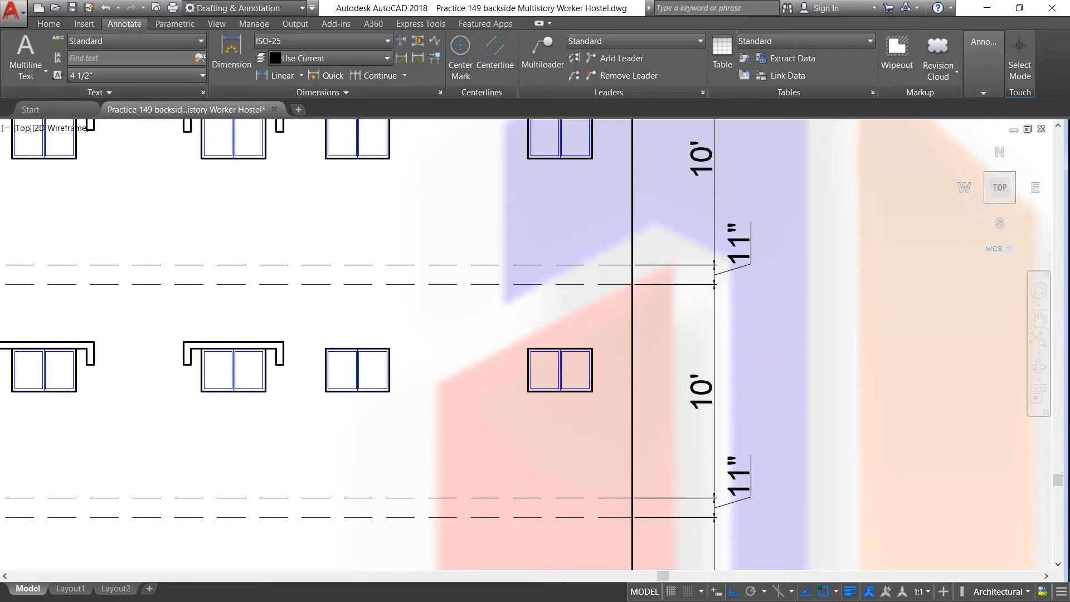
scroll(574, 277, "down", 4)
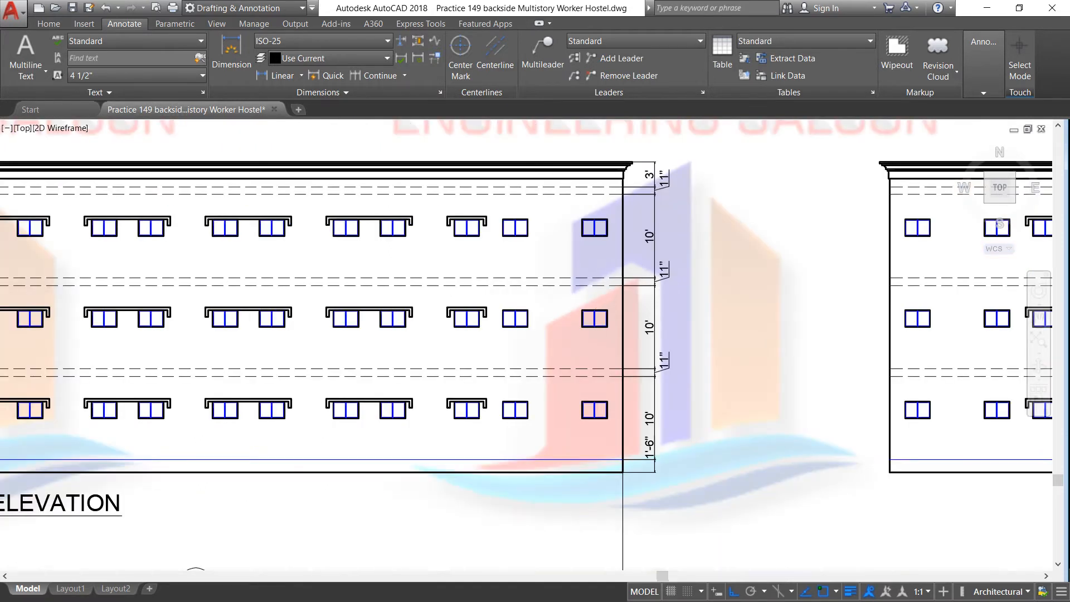
scroll(609, 296, "up", 2)
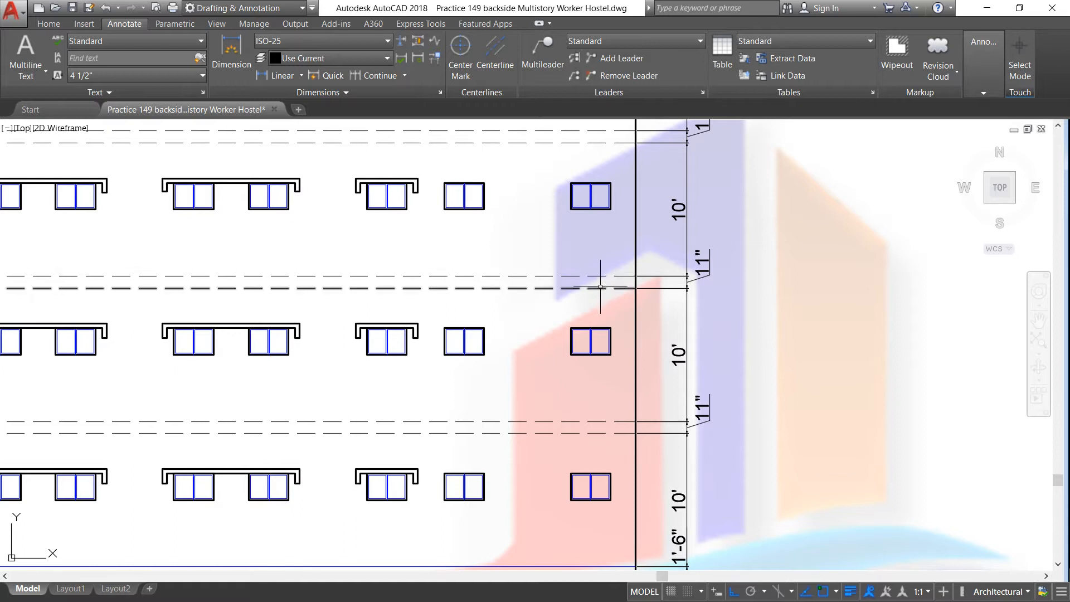
scroll(637, 304, "down", 2)
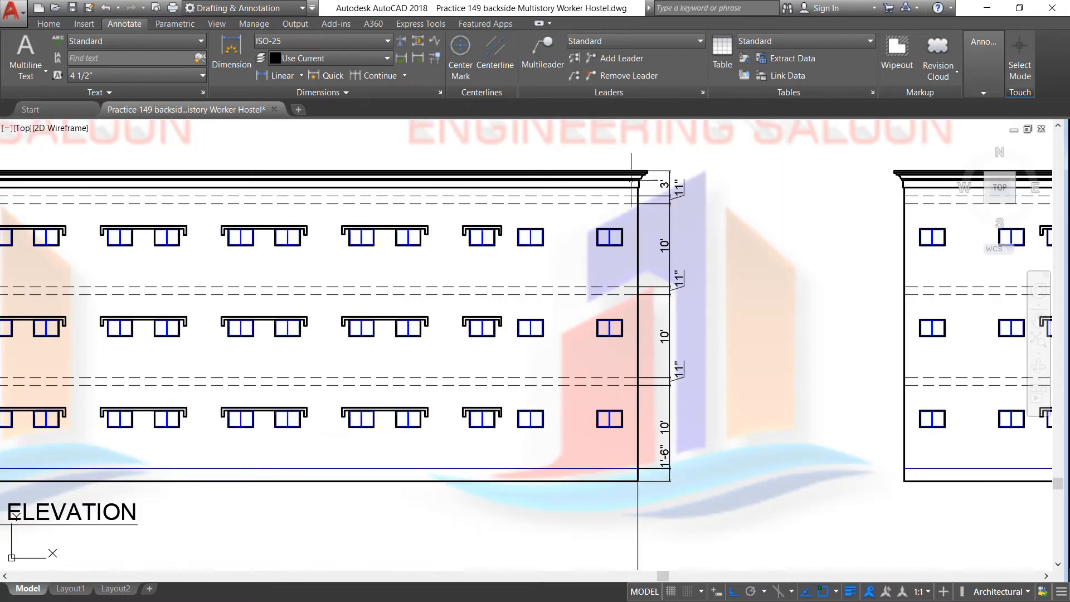
scroll(631, 179, "down", 4)
scroll(645, 180, "up", 6)
scroll(683, 212, "up", 2)
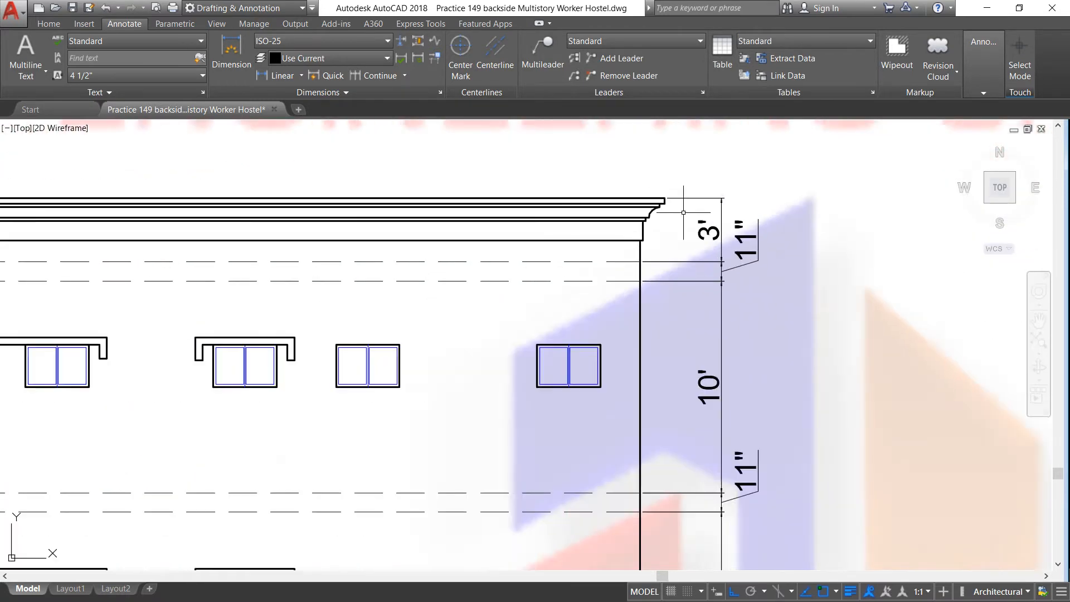
scroll(683, 212, "up", 1)
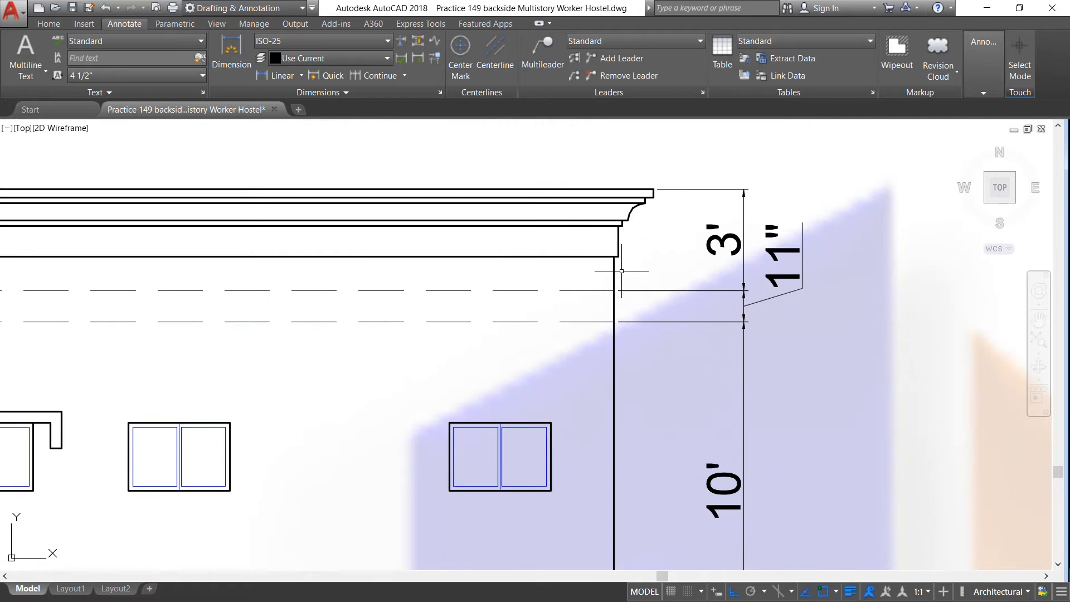
scroll(611, 237, "up", 1)
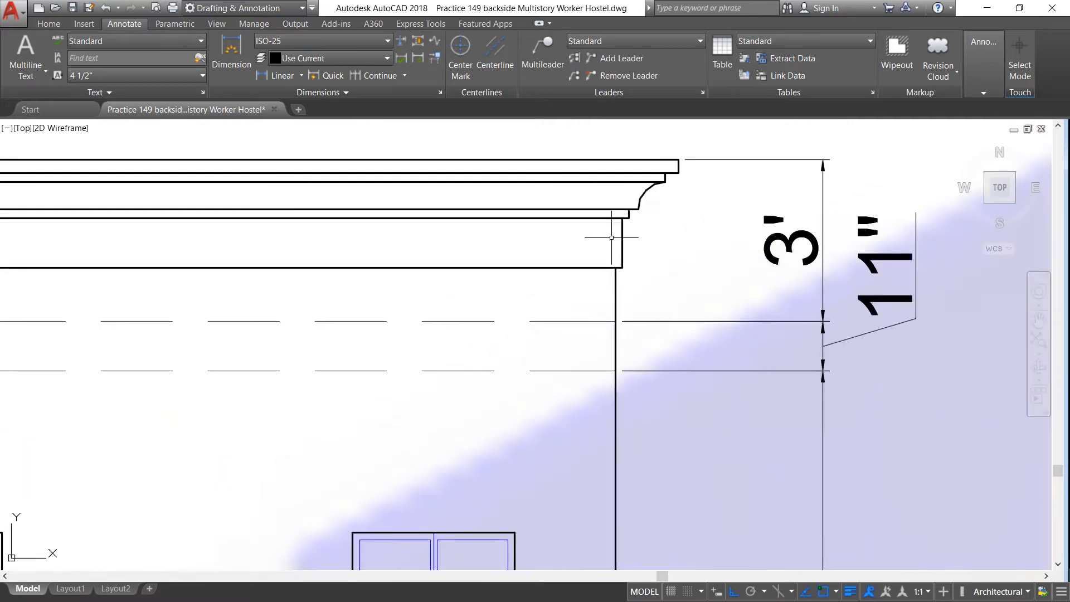
scroll(575, 255, "down", 1)
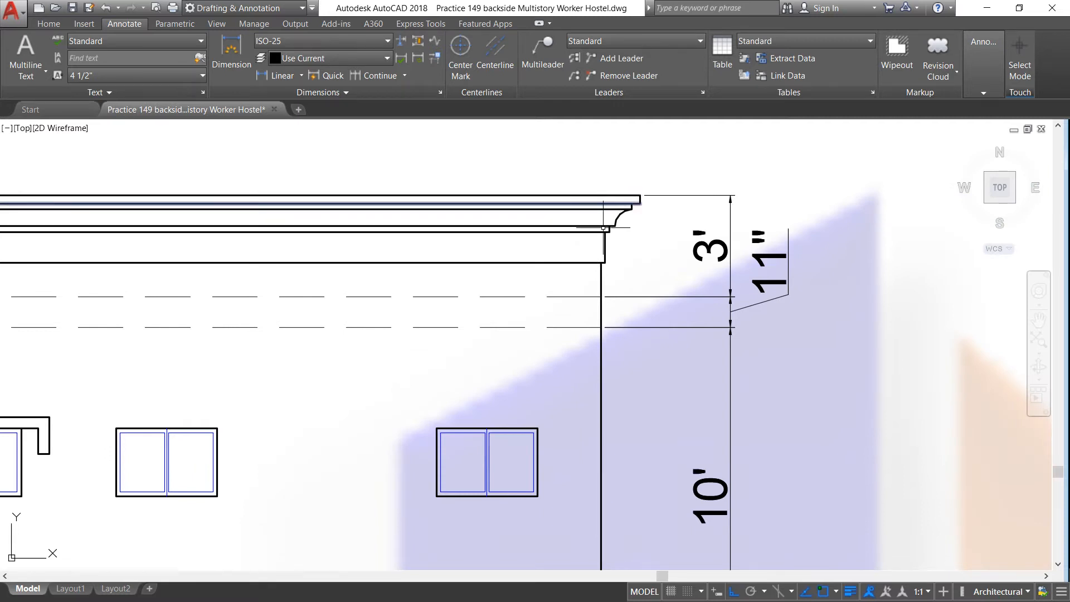
scroll(607, 188, "up", 1)
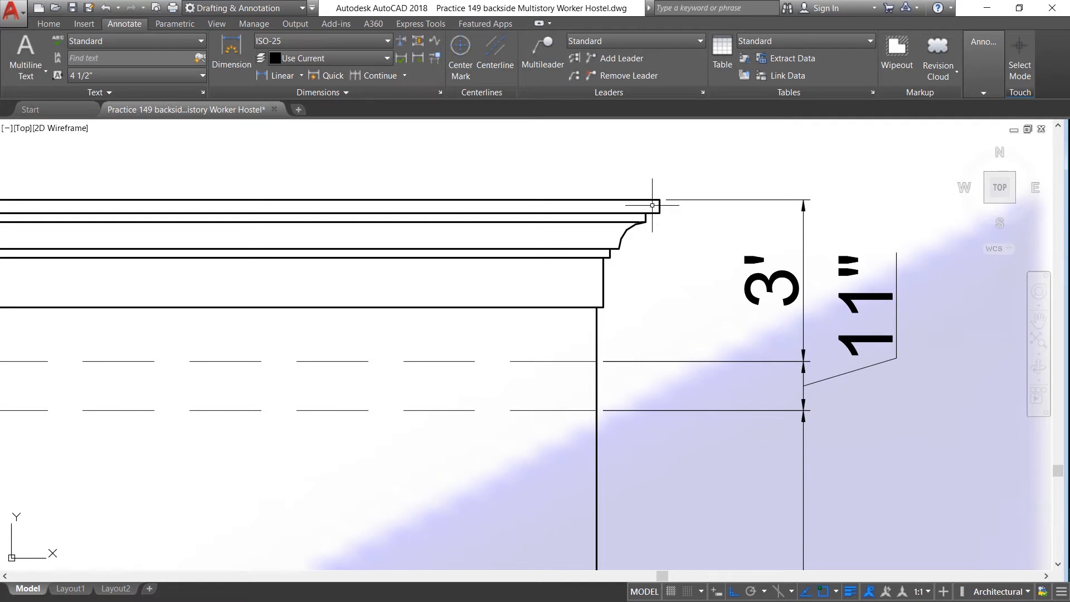
scroll(601, 203, "down", 8)
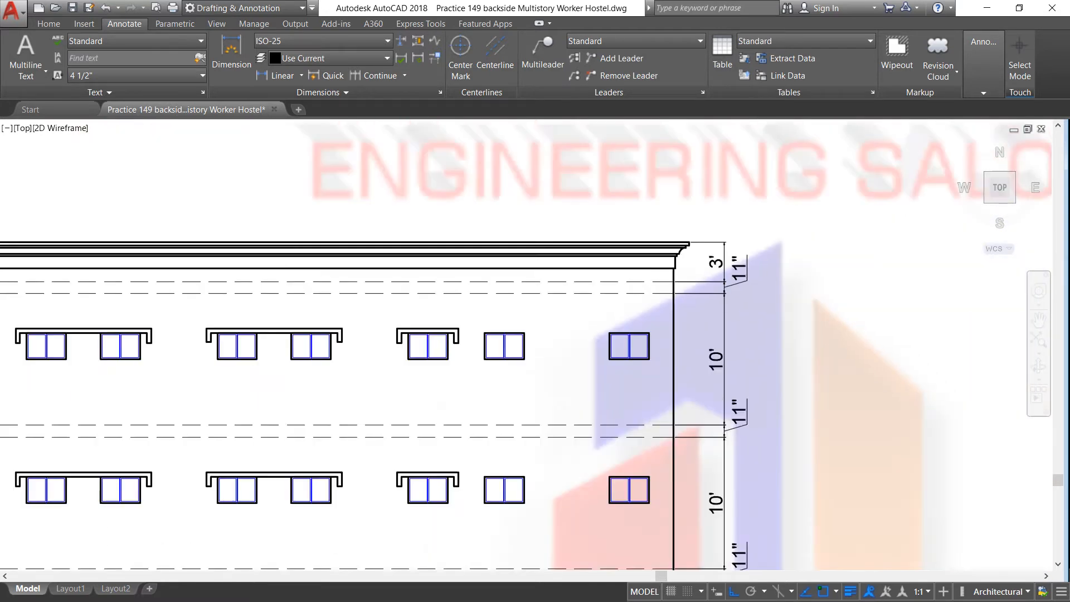
scroll(487, 355, "down", 4)
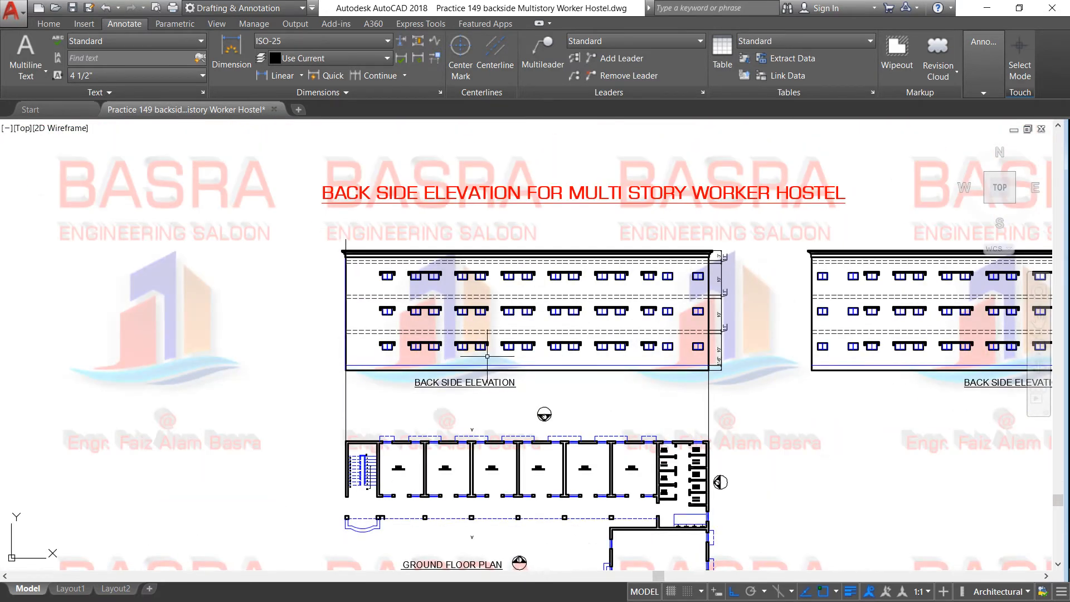
Erase the vertical projection line that runs past the parapet at the elevation's left wall
scroll(349, 252, "up", 10)
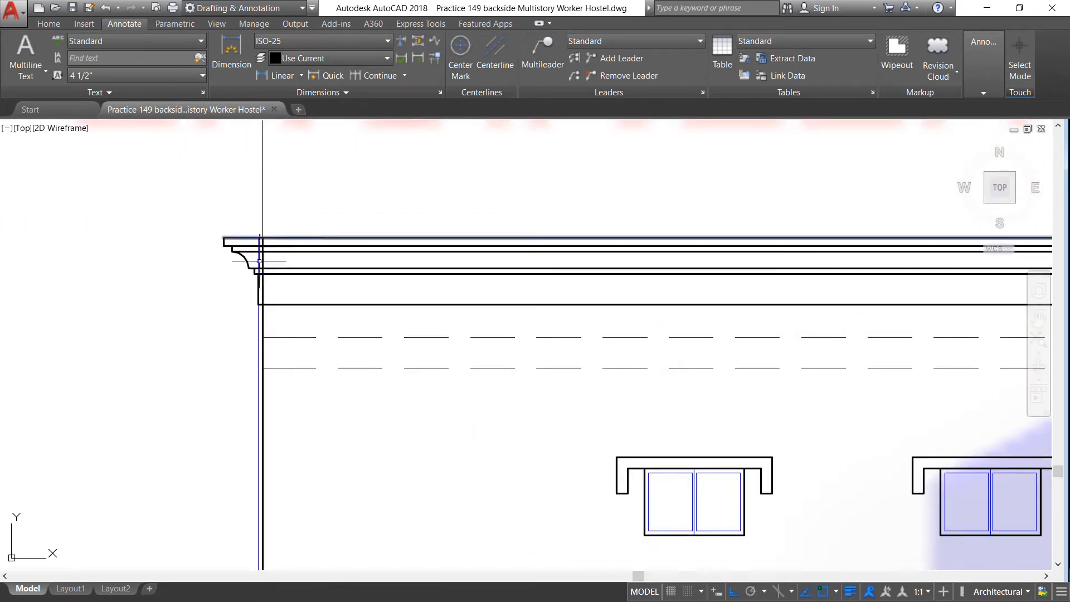
scroll(258, 230, "up", 2)
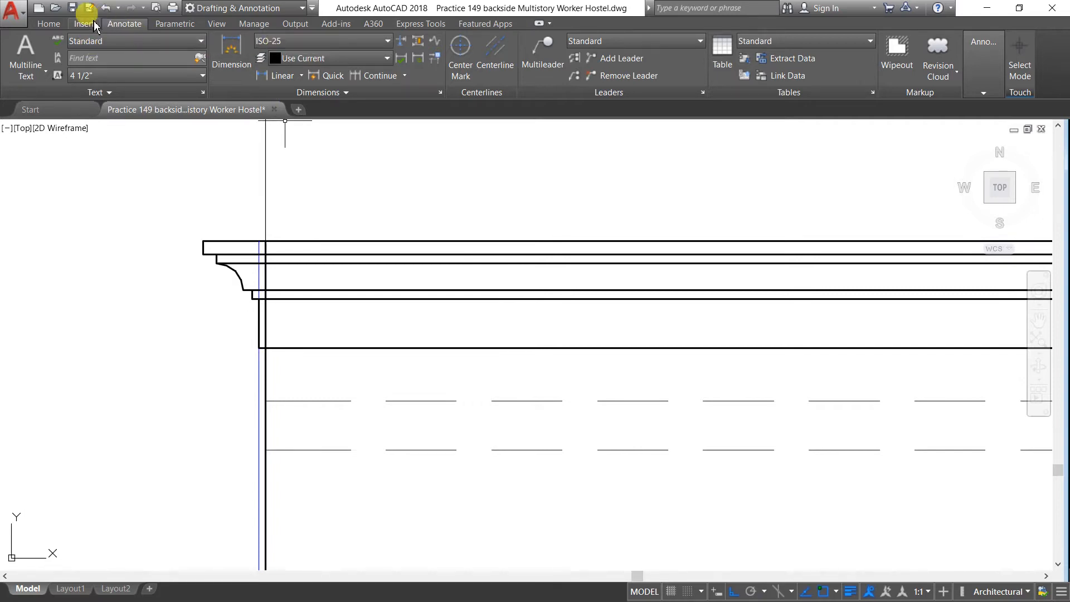
left_click(51, 23)
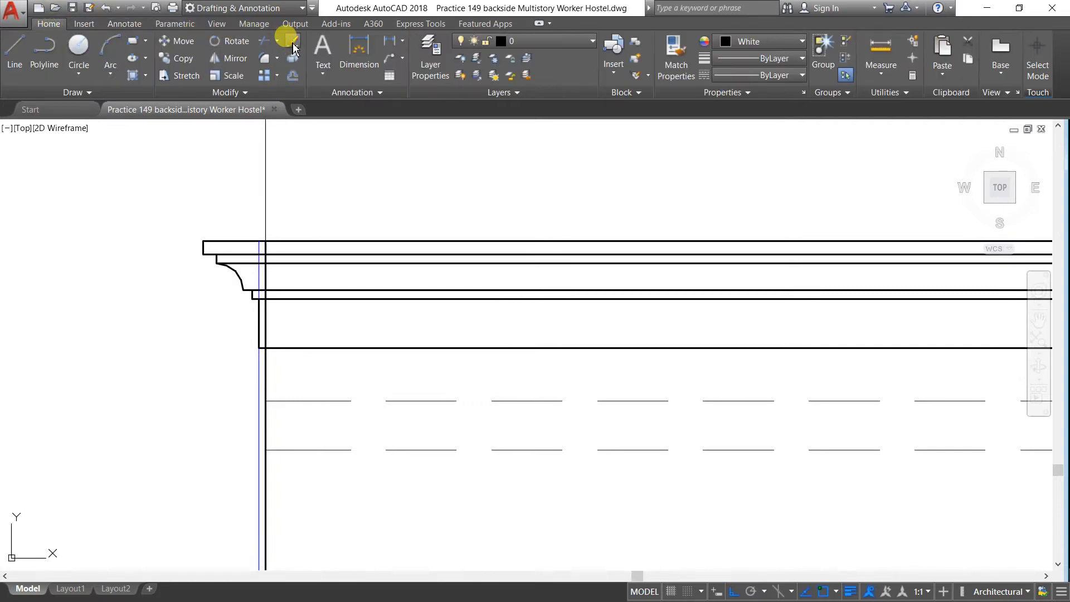
scroll(256, 270, "up", 1)
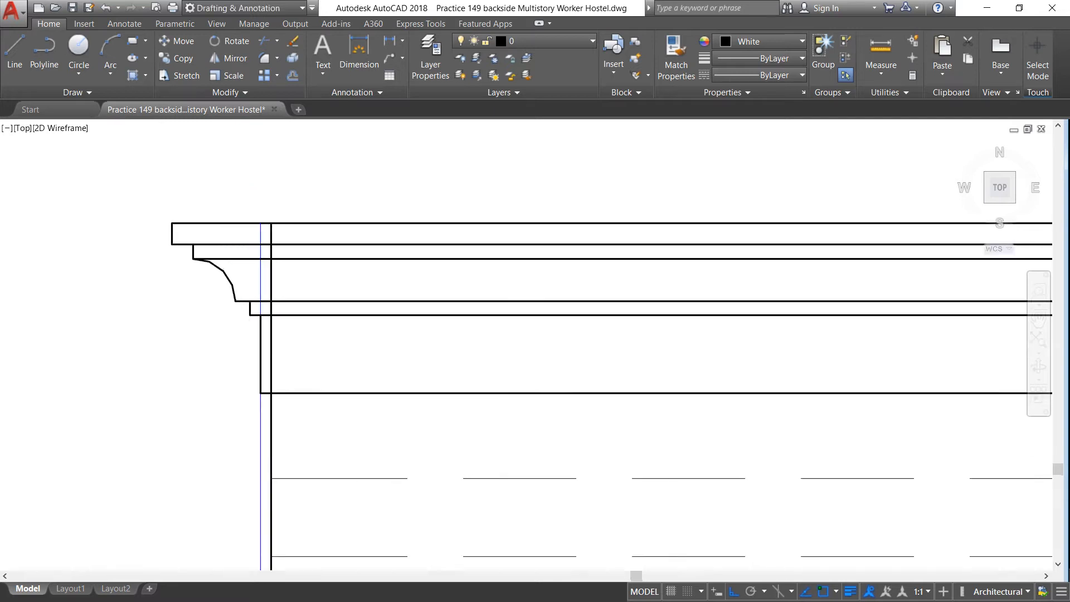
Trim away the wall line and the blue vertical line where they cross the parapet cornice at the elevation's left end
scroll(256, 269, "up", 2)
left_click(350, 55)
left_click(263, 42)
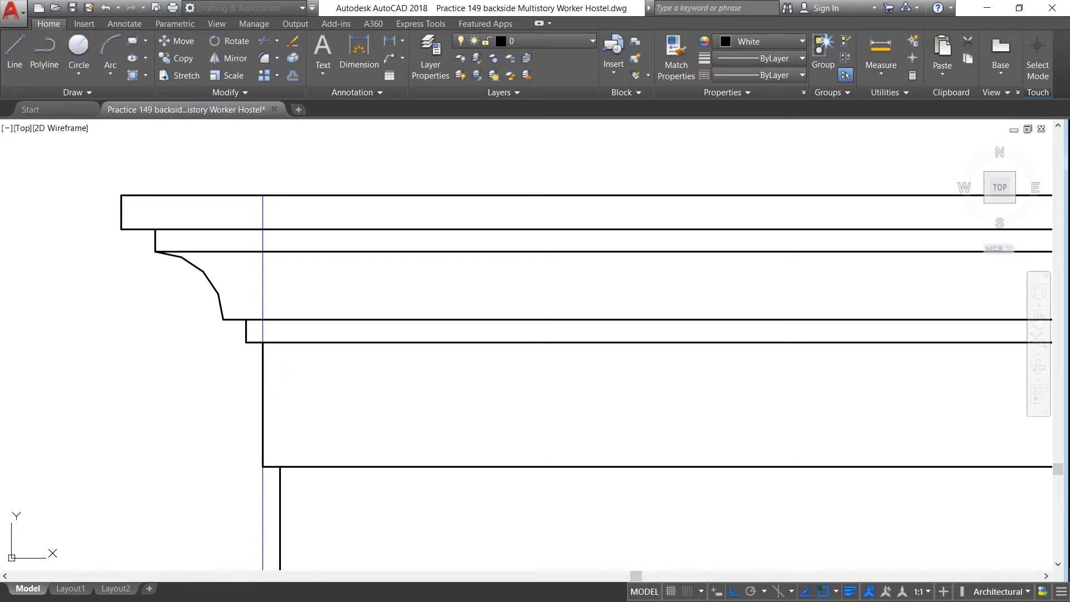
scroll(303, 329, "down", 4)
scroll(287, 313, "up", 4)
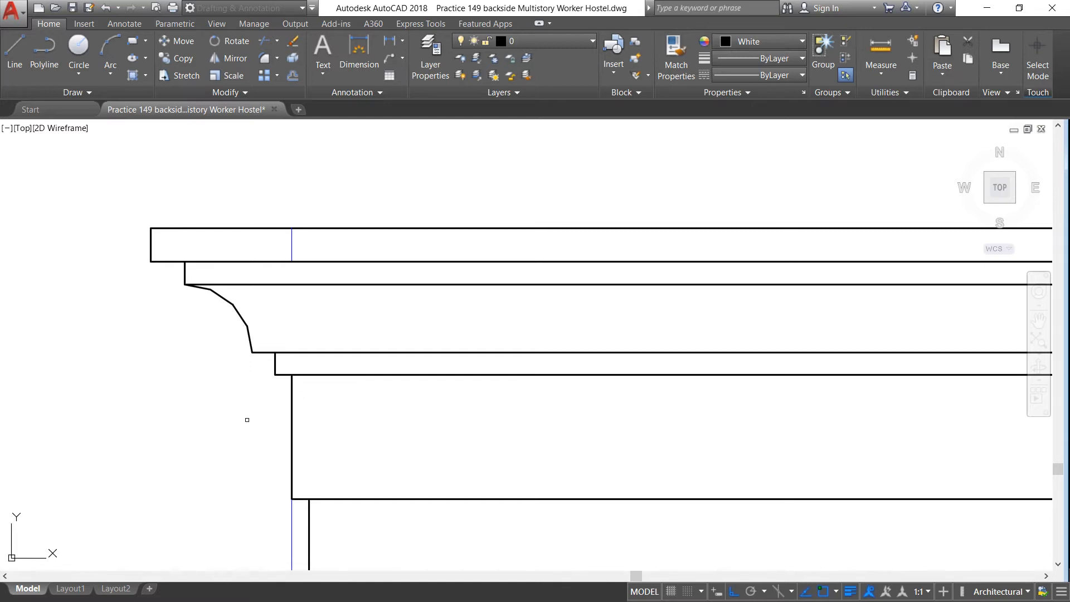
right_click(258, 451)
left_click(272, 280)
Examine the parapet cornice profile and its junction with the wall at the elevation's left end
scroll(282, 239, "down", 5)
scroll(281, 291, "up", 4)
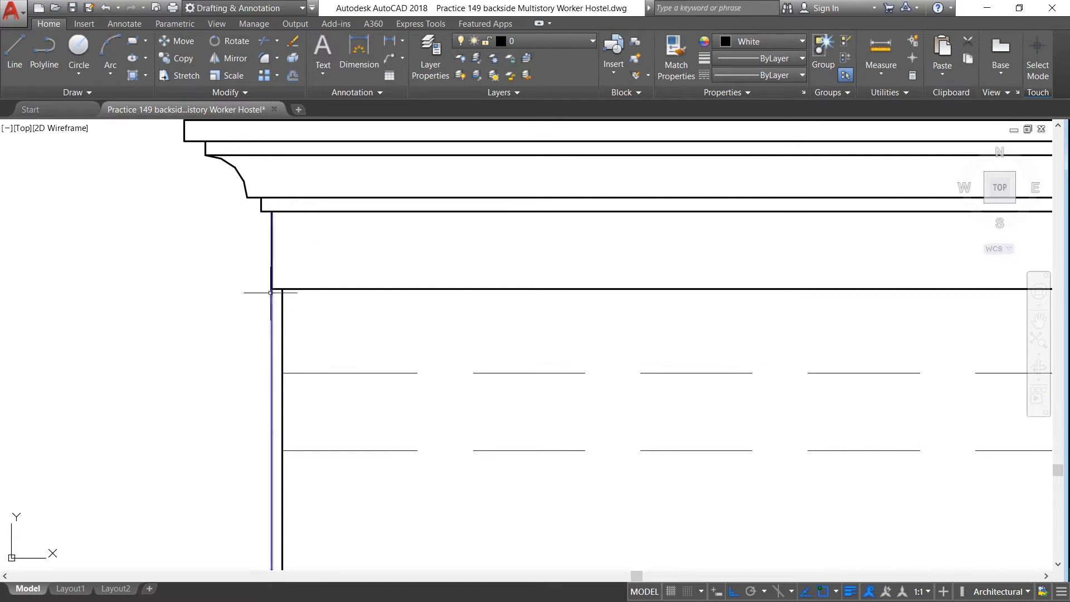
scroll(262, 282, "up", 2)
scroll(270, 274, "down", 4)
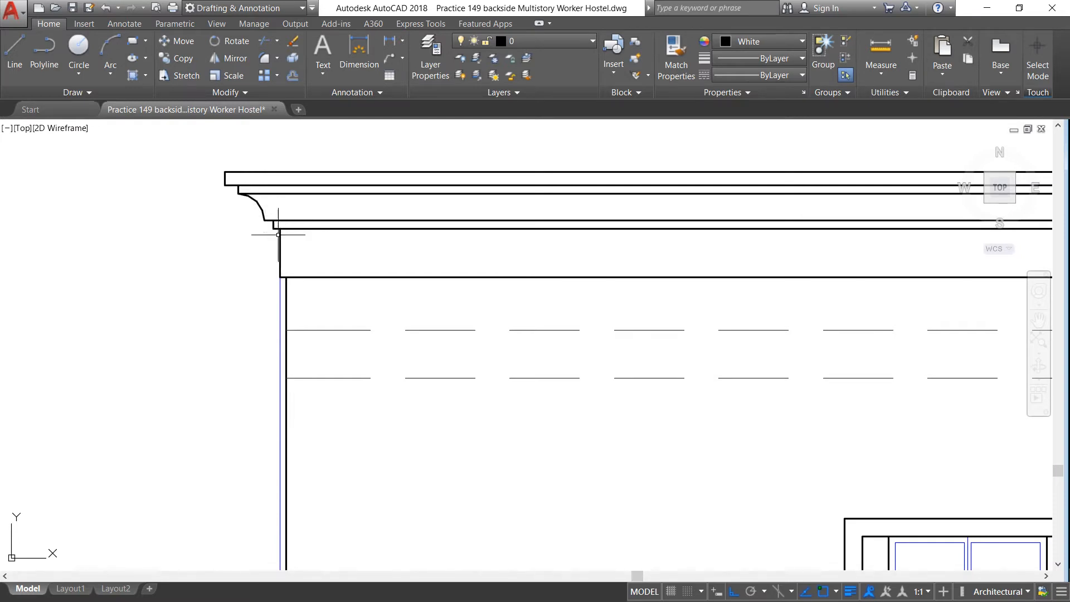
scroll(282, 284, "up", 2)
scroll(282, 273, "up", 3)
scroll(277, 265, "down", 5)
scroll(267, 253, "down", 4)
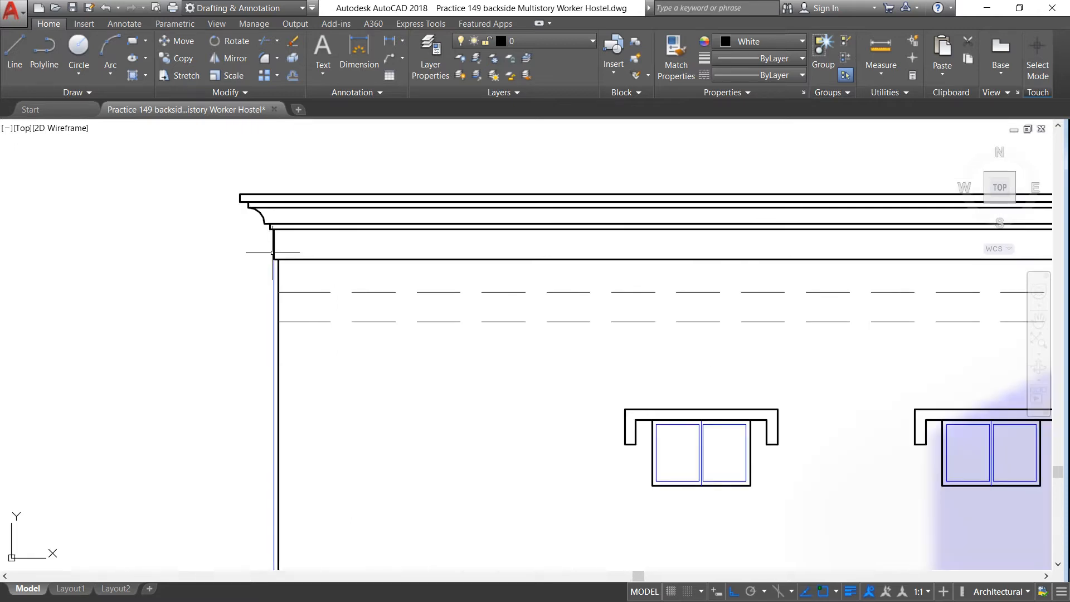
scroll(252, 244, "up", 5)
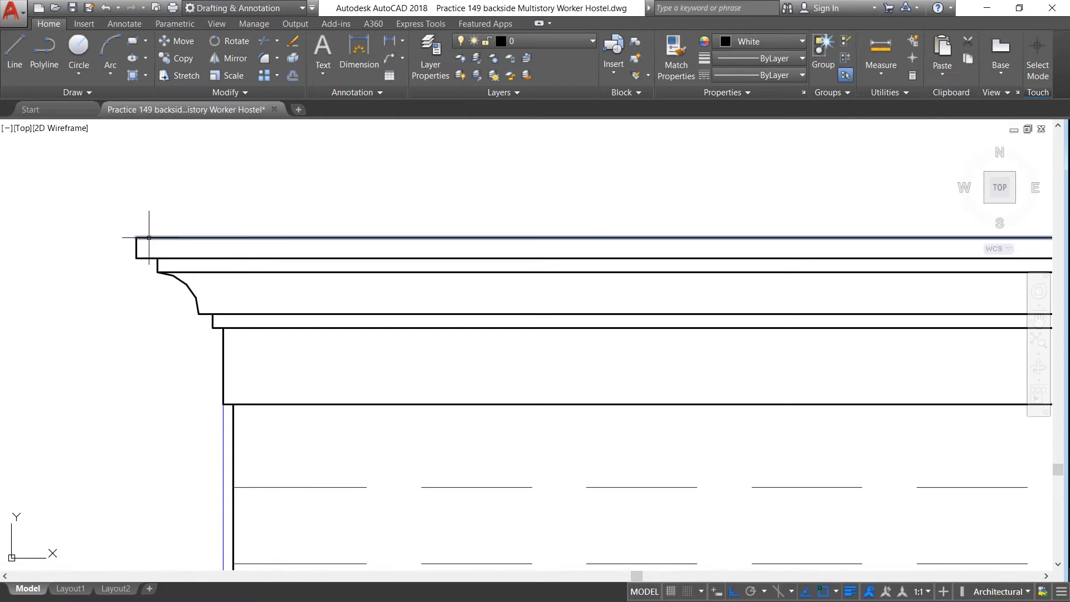
scroll(149, 233, "down", 5)
scroll(172, 238, "up", 5)
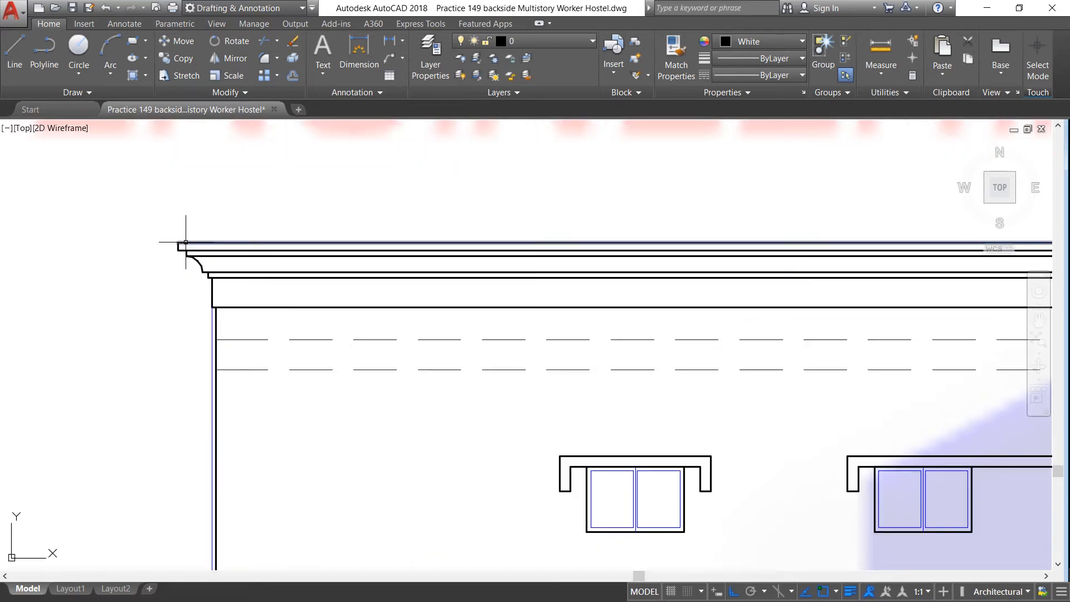
scroll(347, 204, "down", 3)
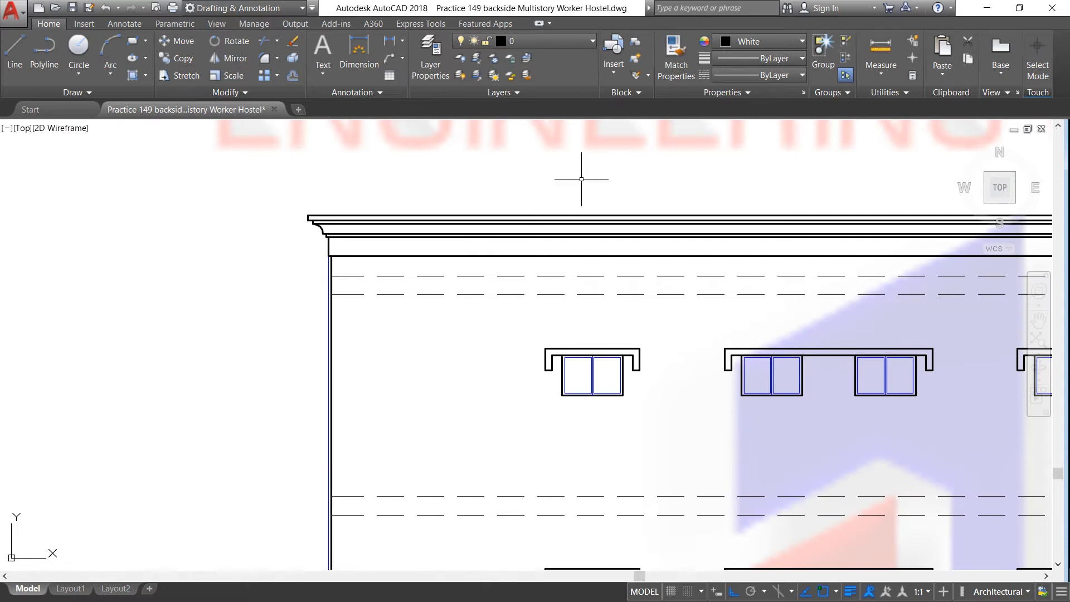
scroll(351, 193, "up", 1)
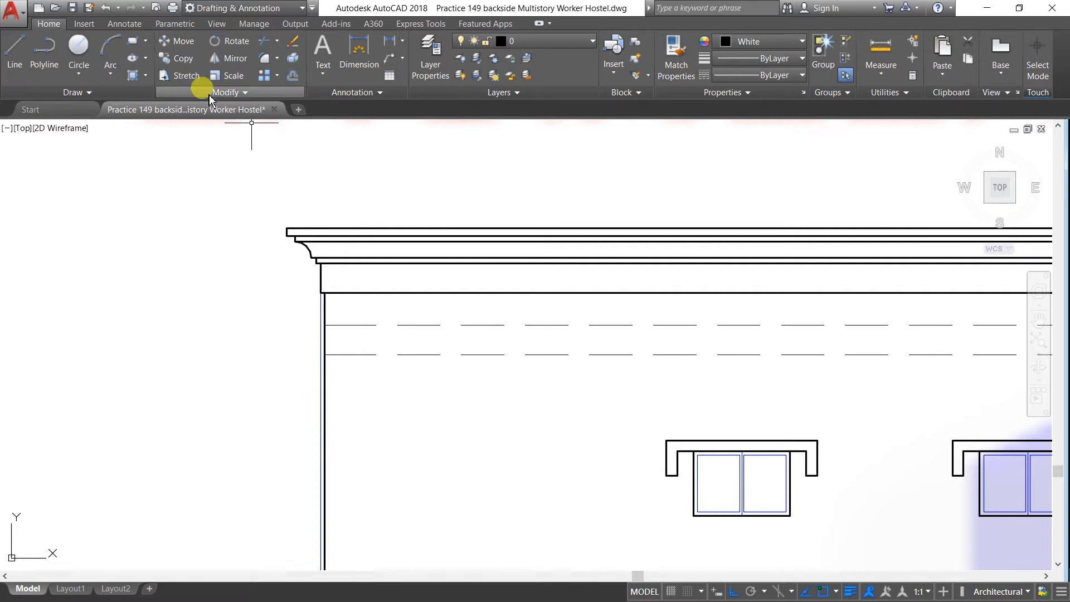
Add linear dimensions for the height of the cornice's top band and its horizontal projection beyond the band below
scroll(282, 190, "up", 3)
left_click(390, 40)
left_click(296, 249)
left_click(296, 269)
left_click(261, 262)
left_click(394, 43)
left_click(317, 270)
left_click(296, 269)
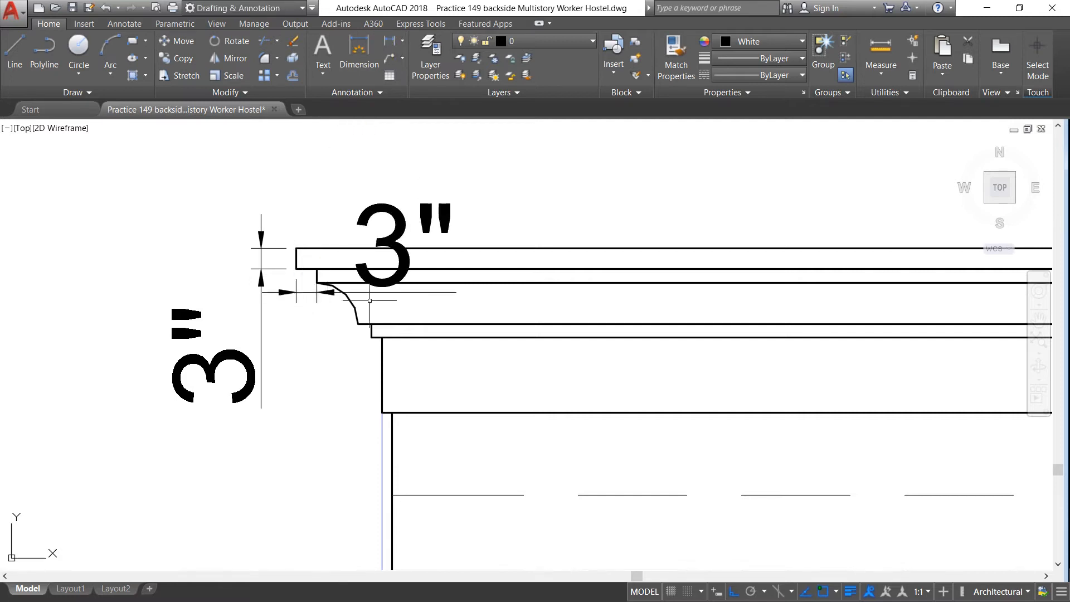
Add a radius dimension to the curved moulding of the parapet cornice profile
scroll(370, 300, "up", 4)
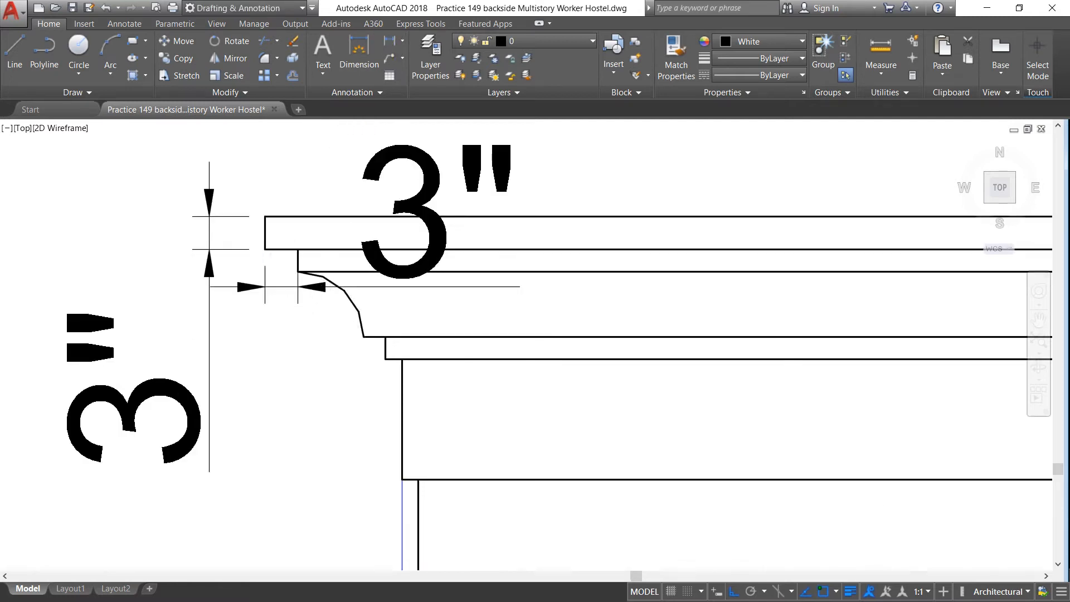
left_click(402, 57)
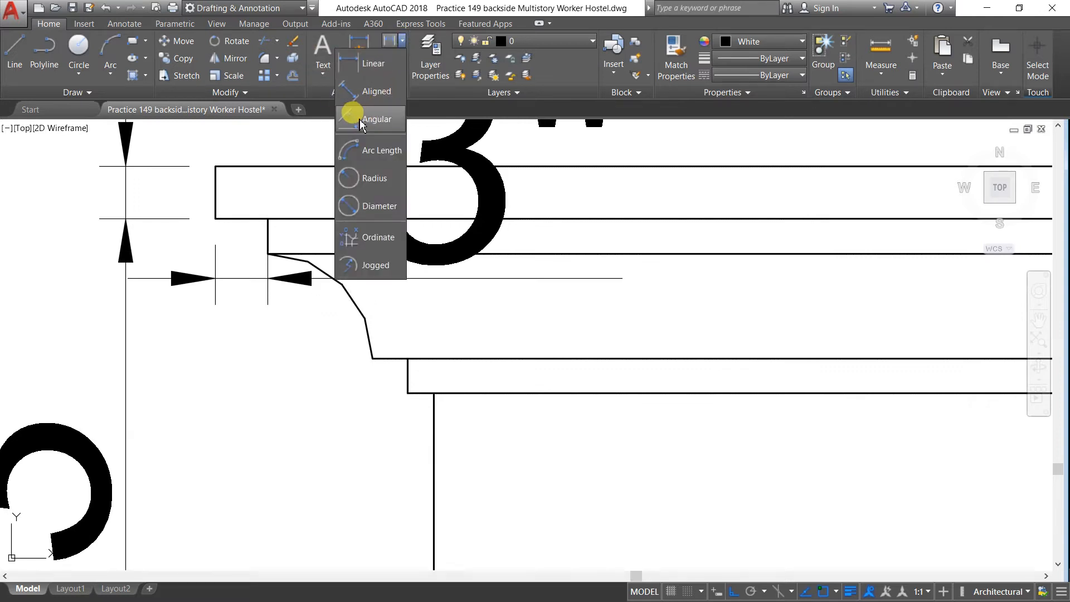
left_click(353, 181)
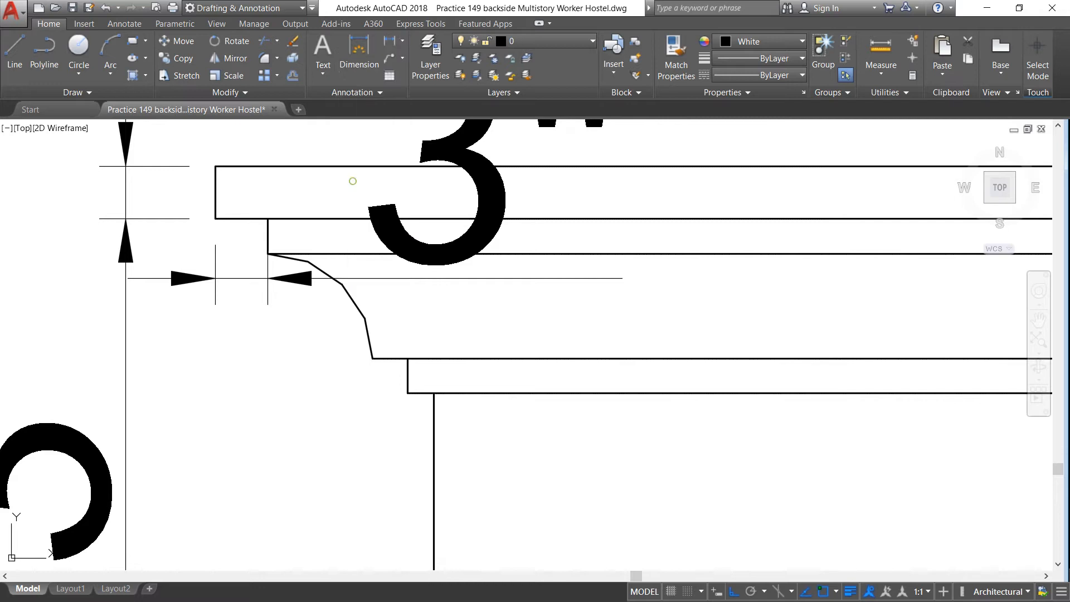
left_click(351, 297)
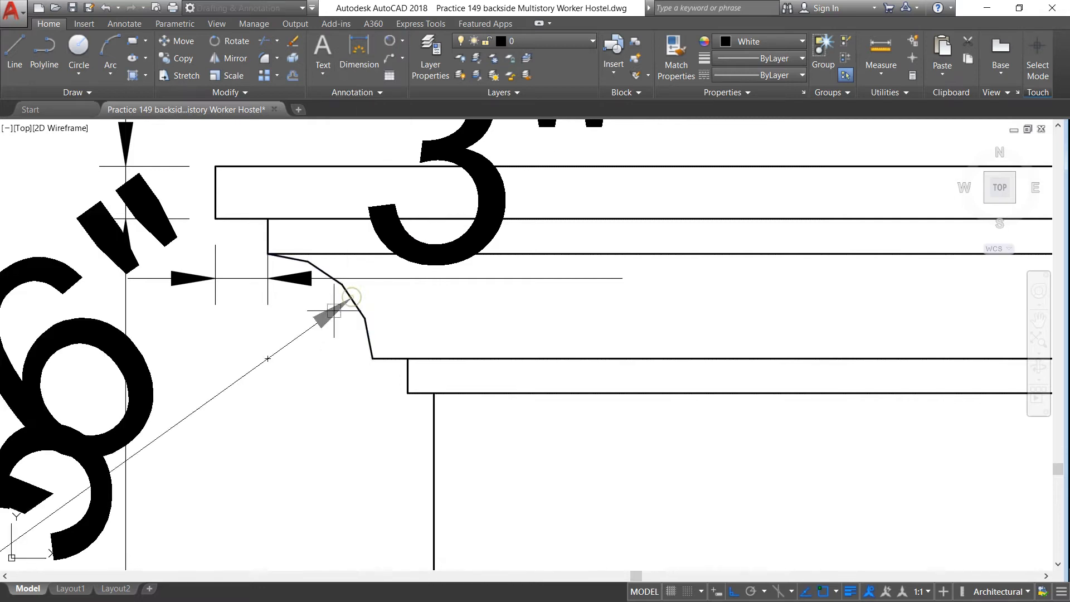
left_click(297, 311)
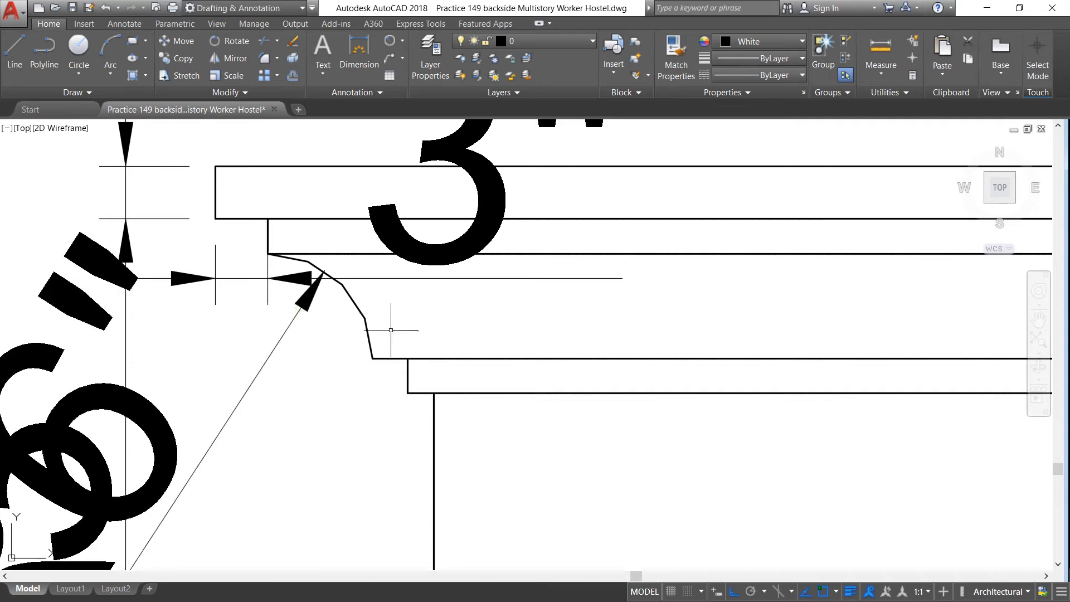
Add a linear dimension for the horizontal step between the curved moulding's lower end and the thin band beneath it
scroll(368, 334, "down", 3)
scroll(350, 339, "up", 2)
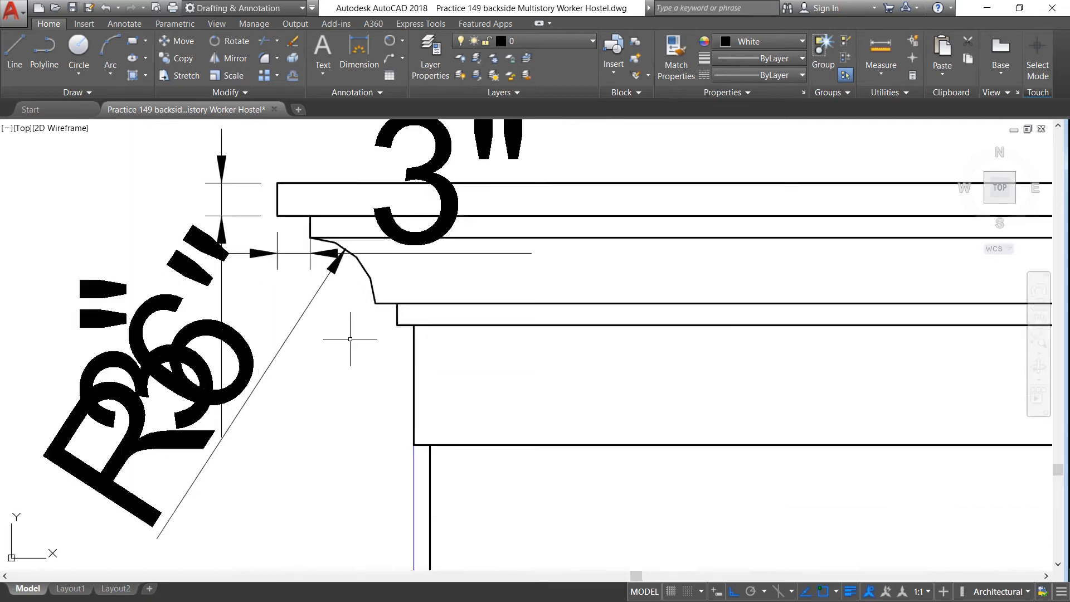
left_click(402, 41)
left_click(372, 63)
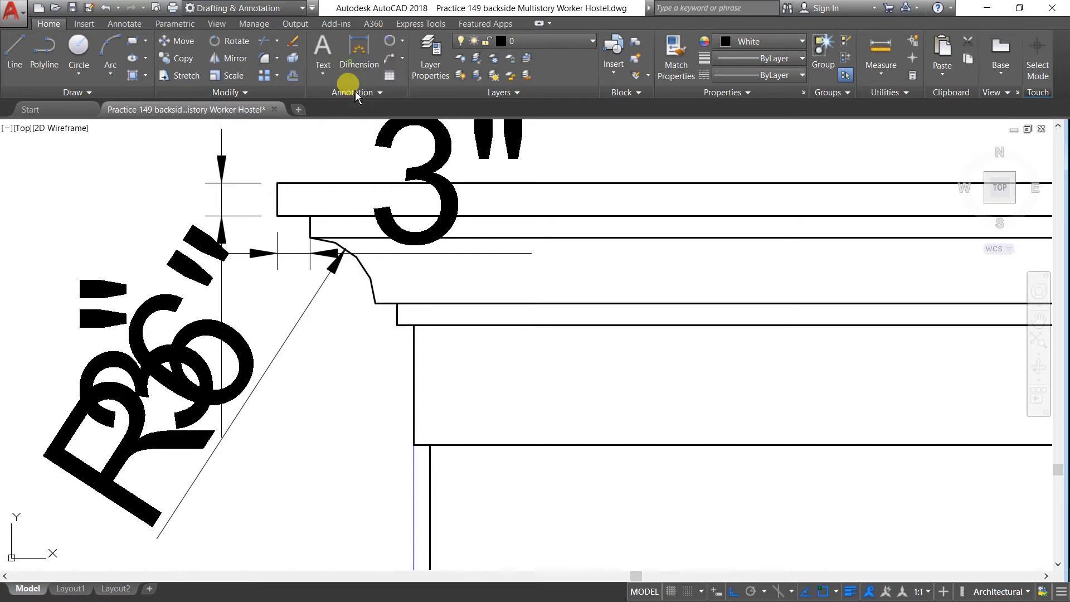
left_click(375, 304)
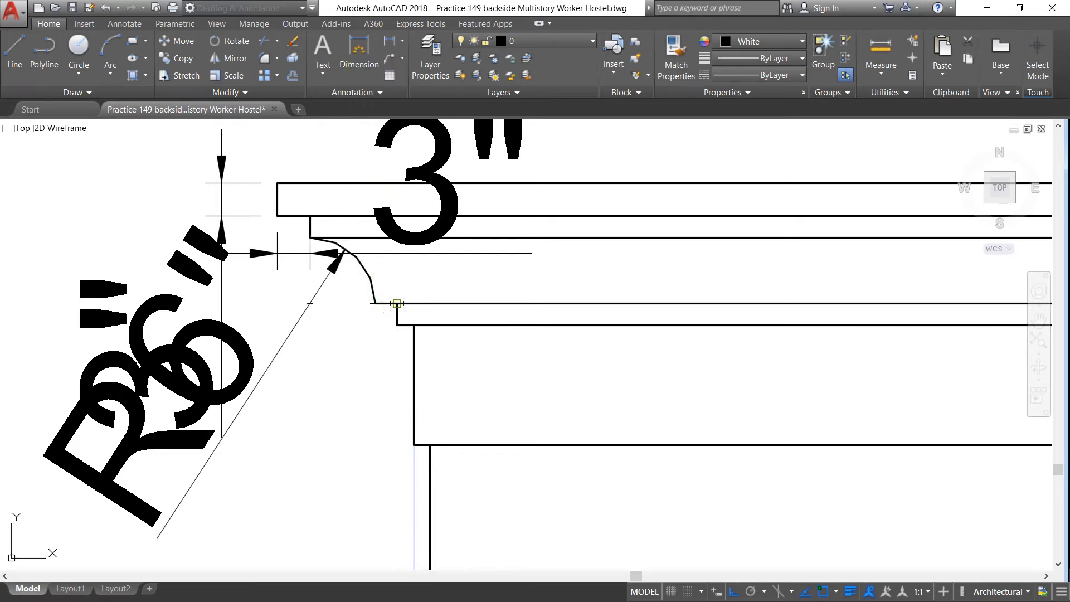
left_click(397, 304)
left_click(373, 343)
scroll(365, 284, "down", 4)
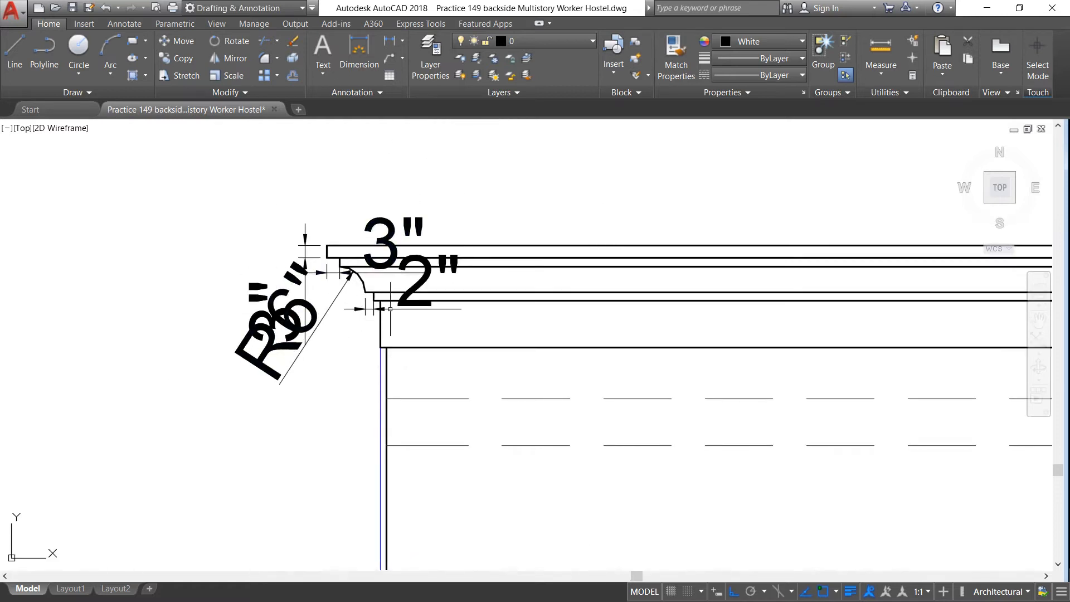
Add a linear dimension for the horizontal projection of the cornice's lower thin band beyond the deep band below it
scroll(390, 308, "up", 5)
left_click(371, 45)
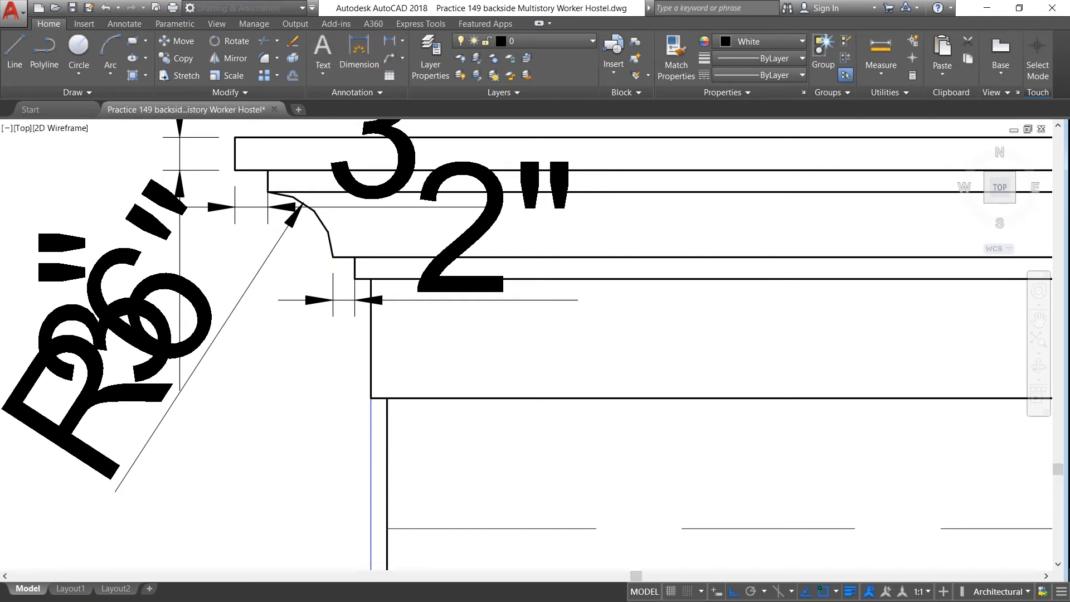
scroll(370, 282, "up", 4)
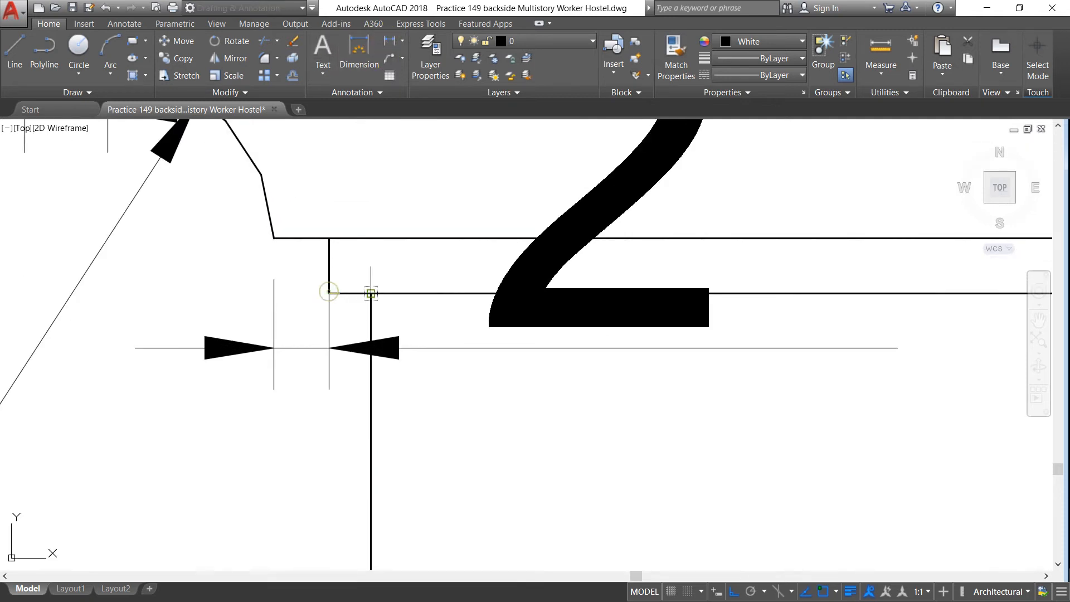
left_click(329, 293)
scroll(330, 295, "down", 4)
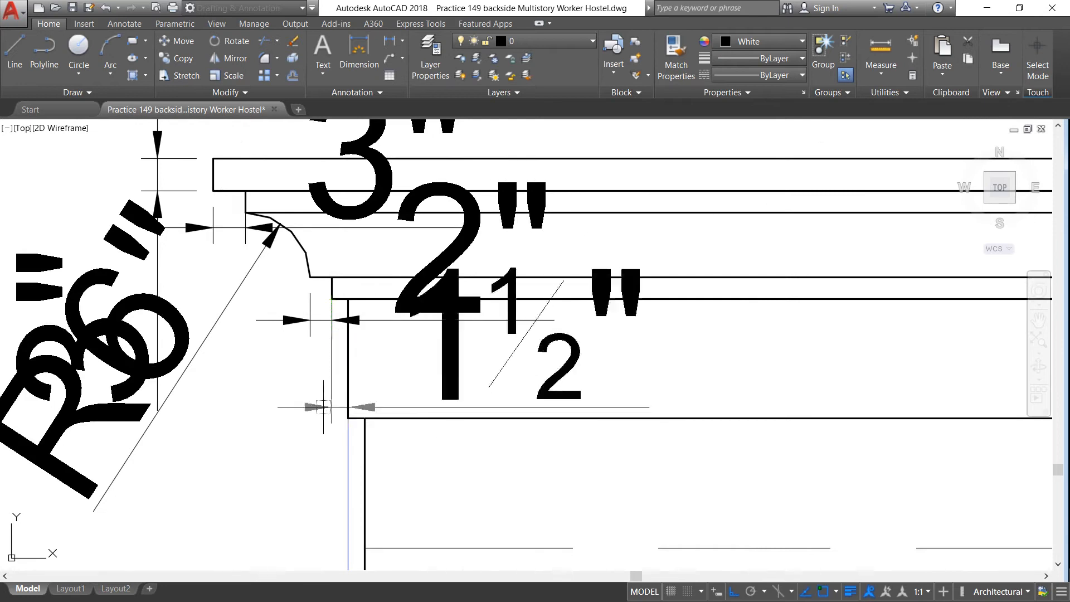
left_click(332, 409)
Draw a circle around the dimensioned cornice profile at the elevation's left end to mark it as a detail
scroll(331, 310, "up", 4)
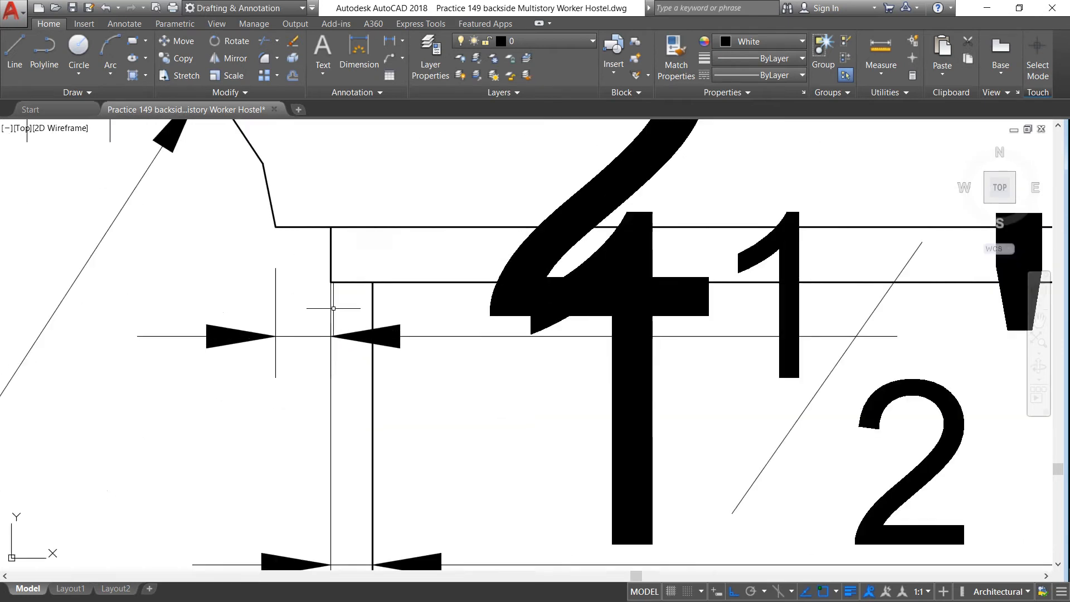
scroll(346, 295, "down", 4)
scroll(362, 279, "up", 2)
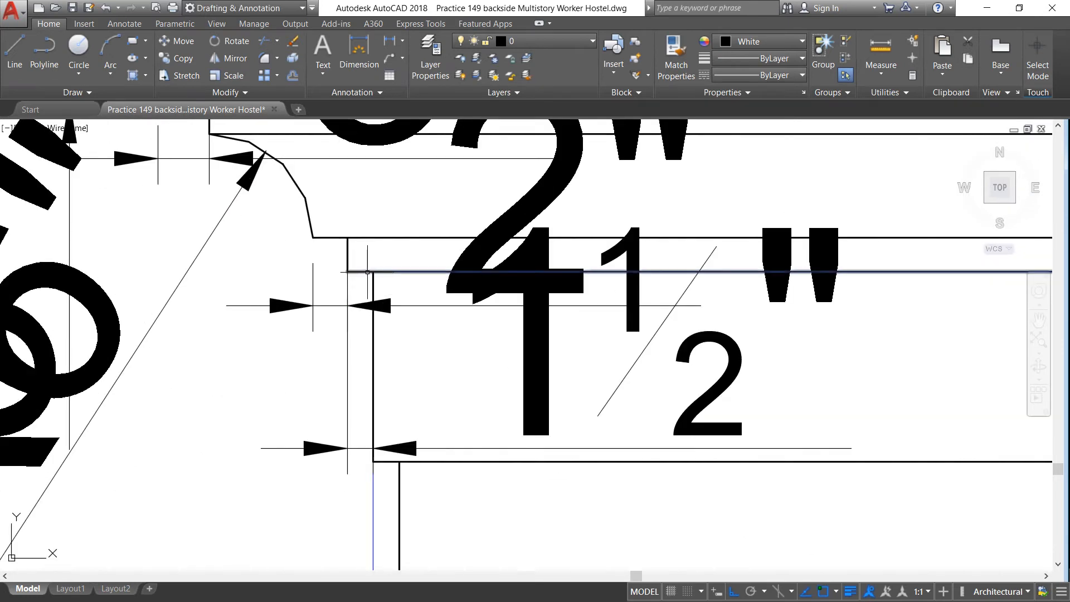
scroll(363, 280, "down", 4)
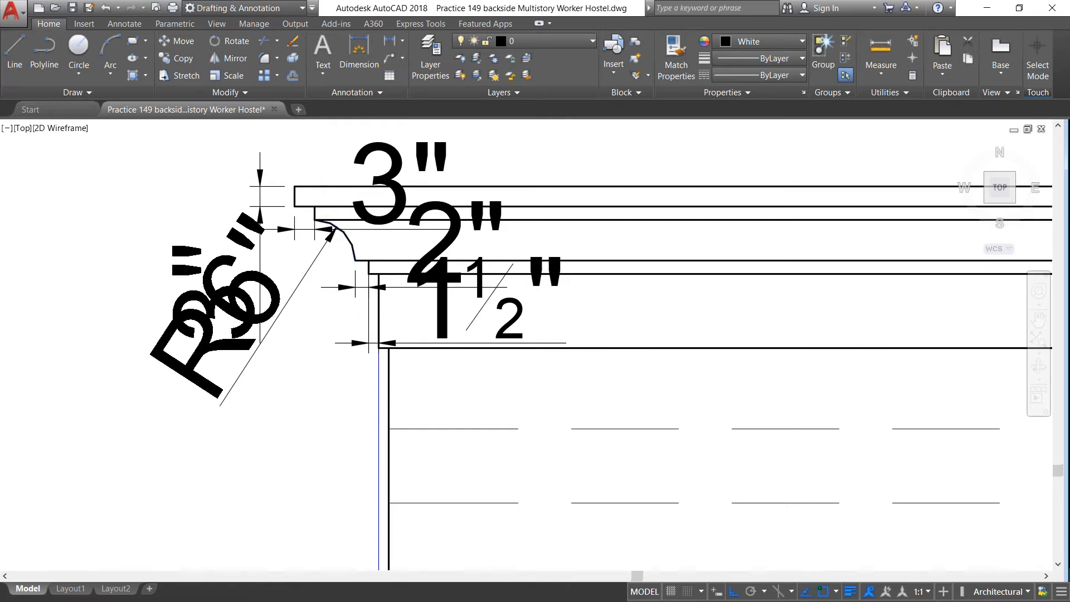
scroll(331, 223, "down", 4)
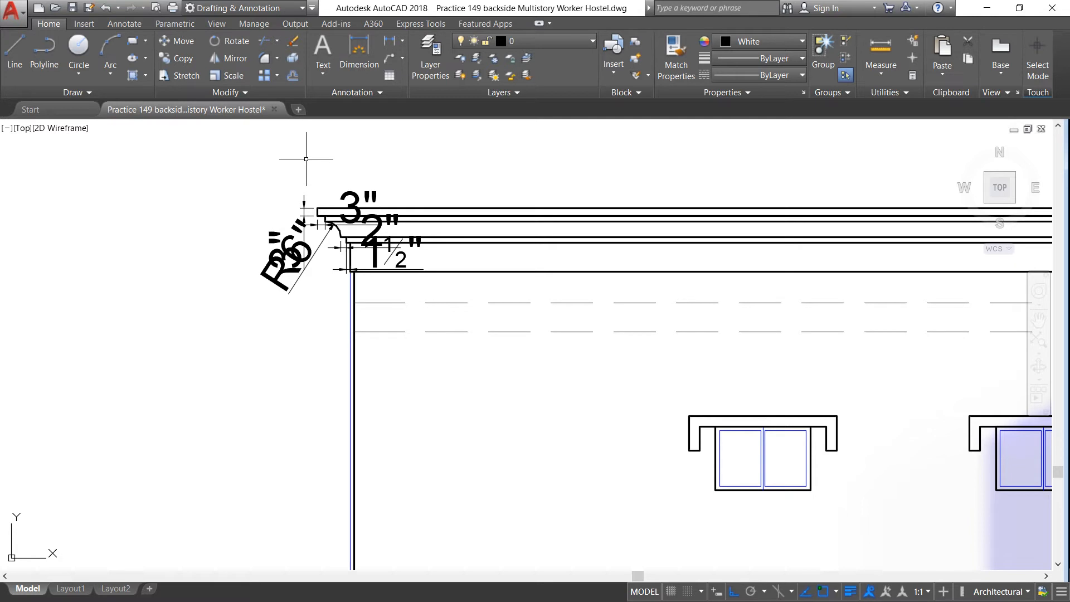
scroll(418, 214, "down", 2)
scroll(419, 220, "down", 2)
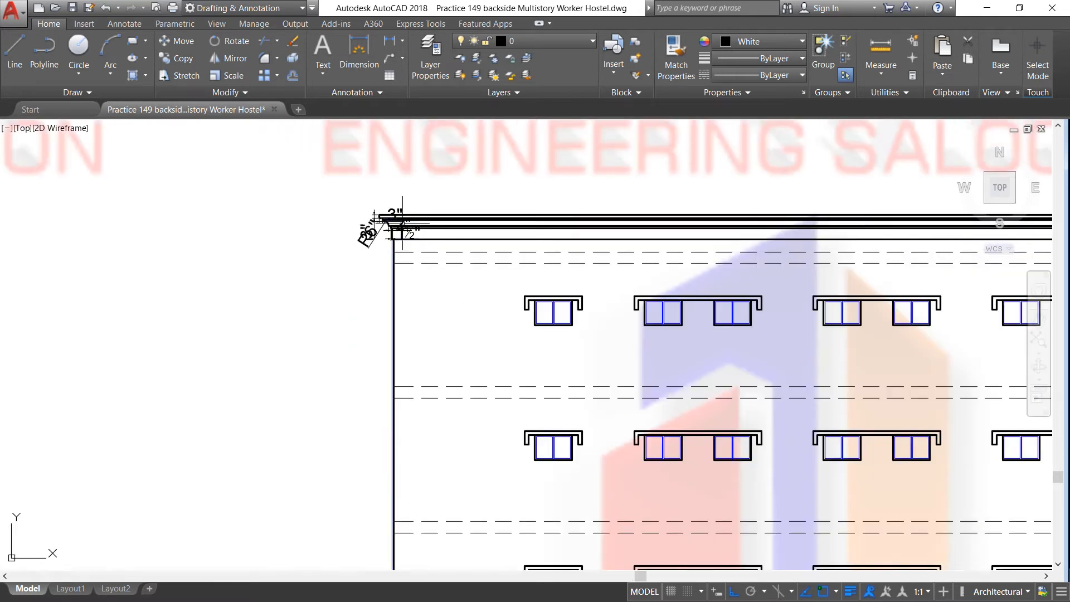
left_click(78, 45)
left_click(369, 198)
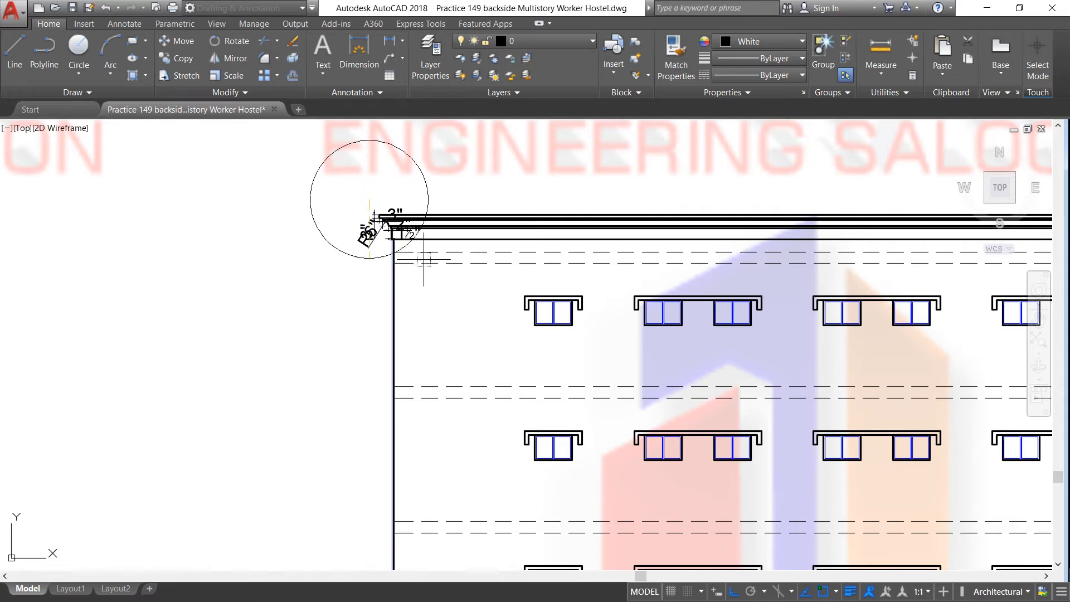
left_click(423, 249)
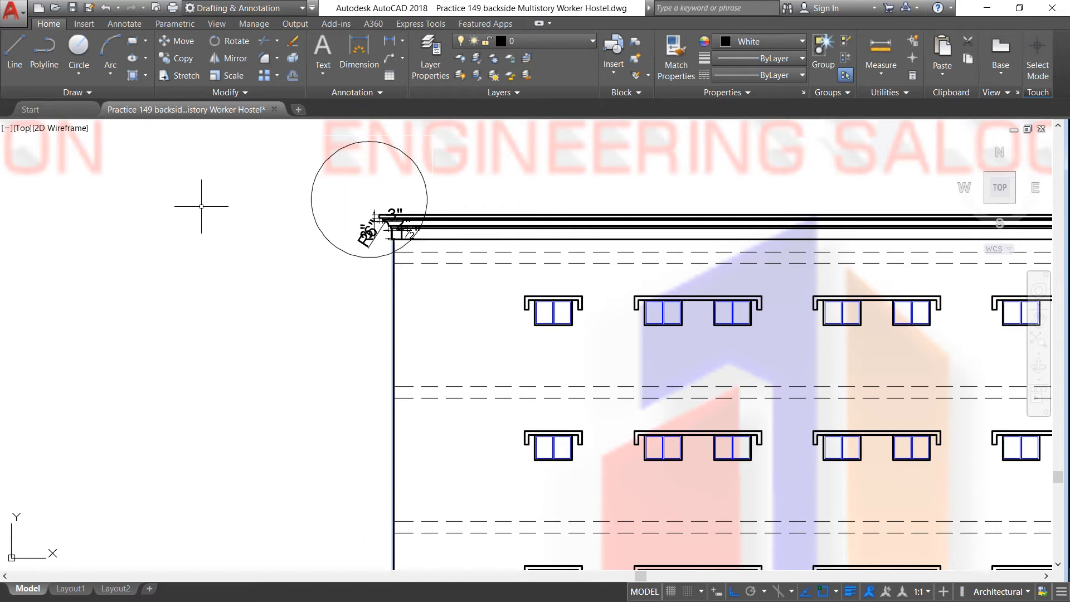
Examine the dimensioned back side elevation with its marked cornice detail against the ground floor plan below
scroll(217, 210, "down", 3)
scroll(298, 199, "up", 2)
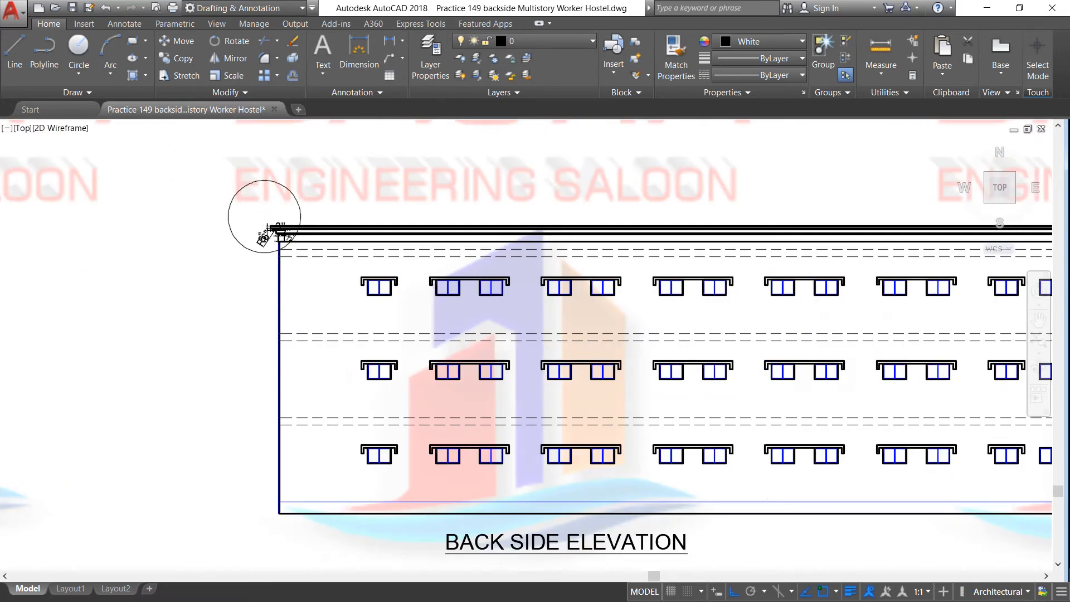
scroll(260, 205, "down", 2)
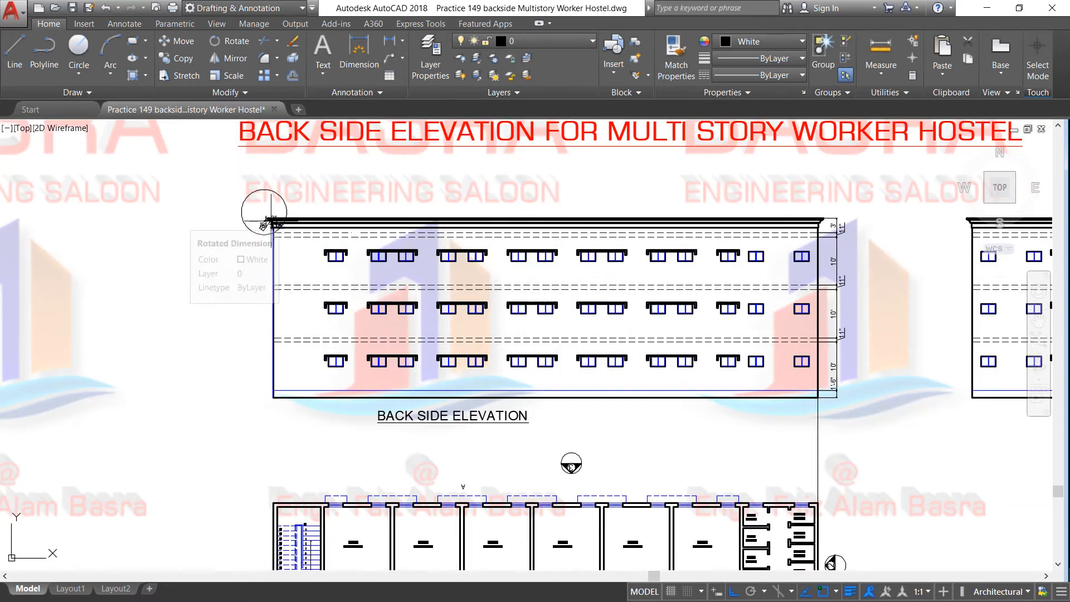
scroll(270, 220, "down", 3)
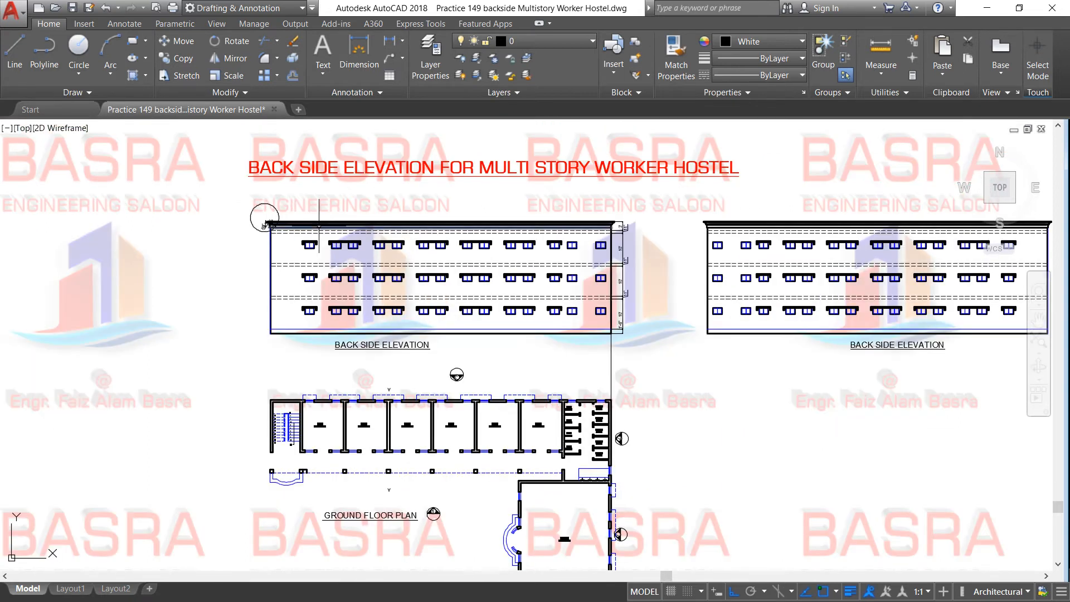
scroll(434, 290, "up", 2)
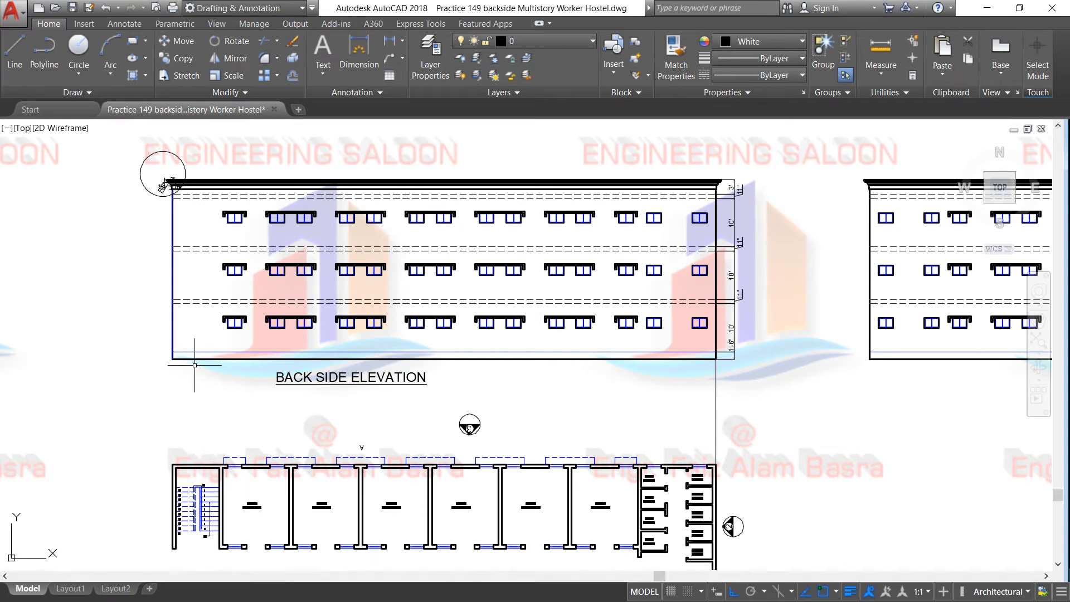
scroll(194, 365, "down", 2)
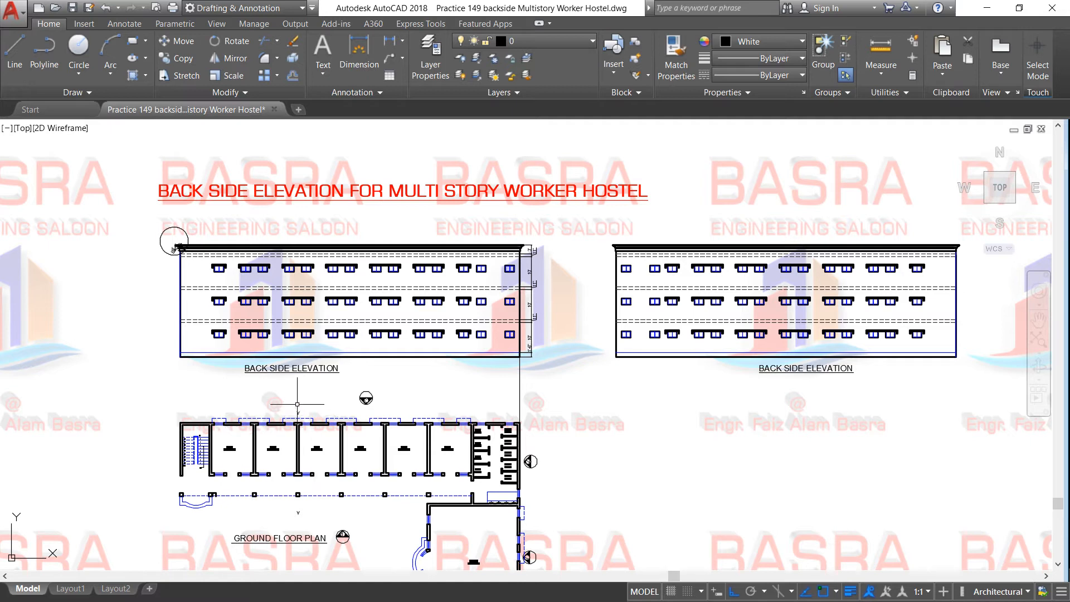
scroll(267, 424, "up", 2)
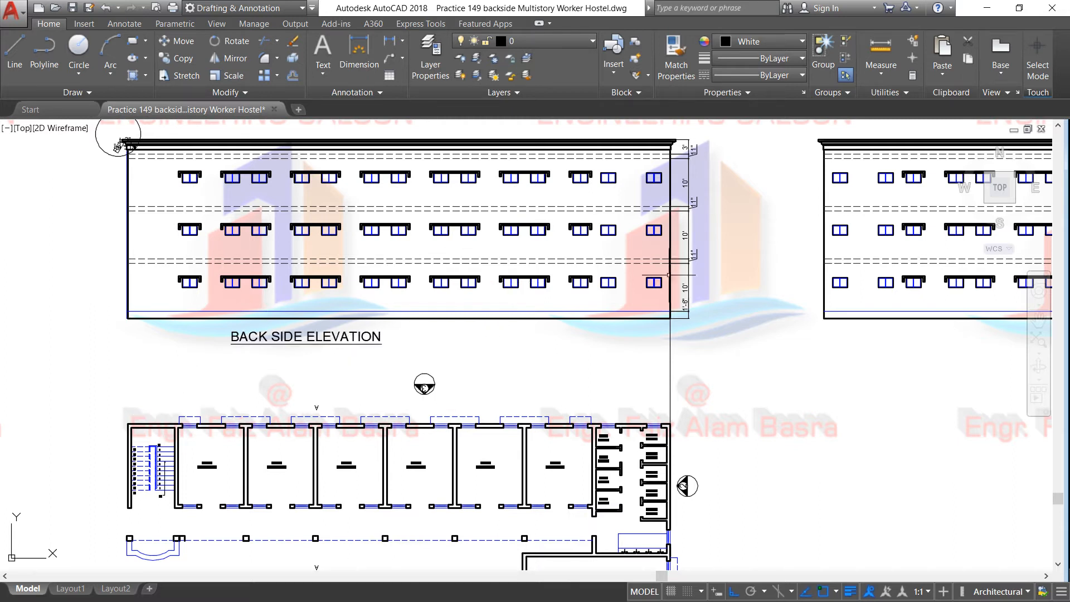
Erase the vertical projection line joining the ground floor plan to the back side elevation's right wall
scroll(394, 292, "down", 4)
left_click(289, 39)
left_click(436, 321)
key("Return")
scroll(477, 260, "up", 4)
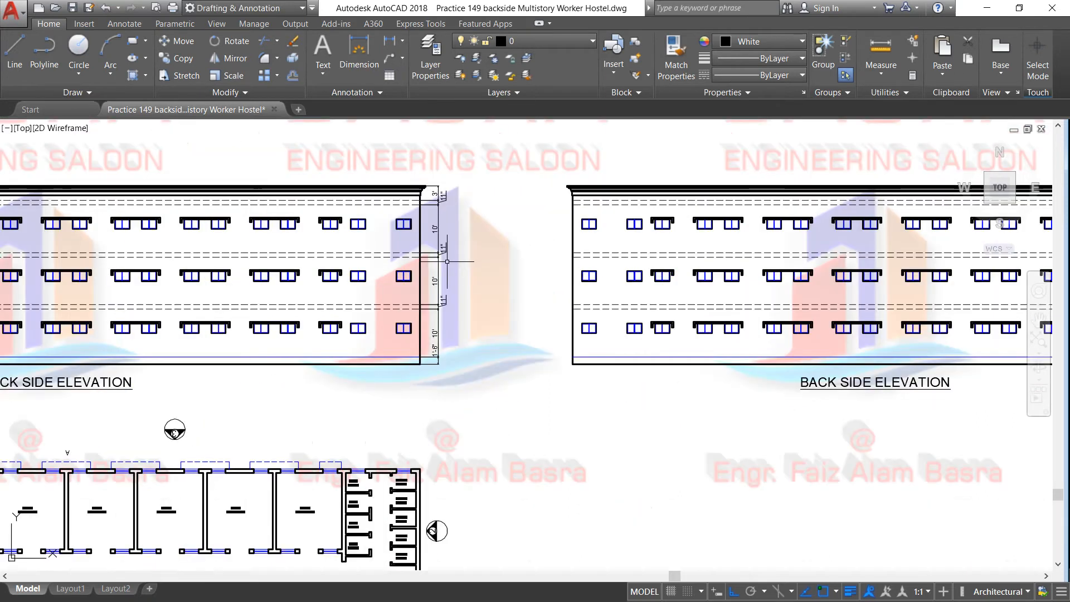
Erase the undimensioned second elevation to the right of the dimensioned one, leaving its title in place
scroll(445, 261, "down", 2)
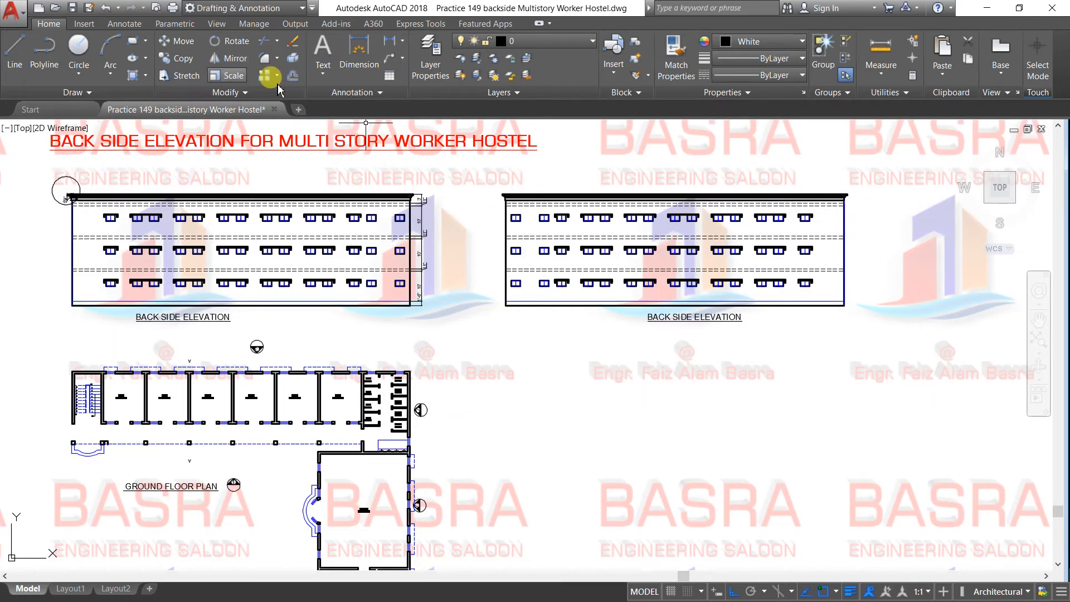
left_click(292, 44)
left_click(484, 179)
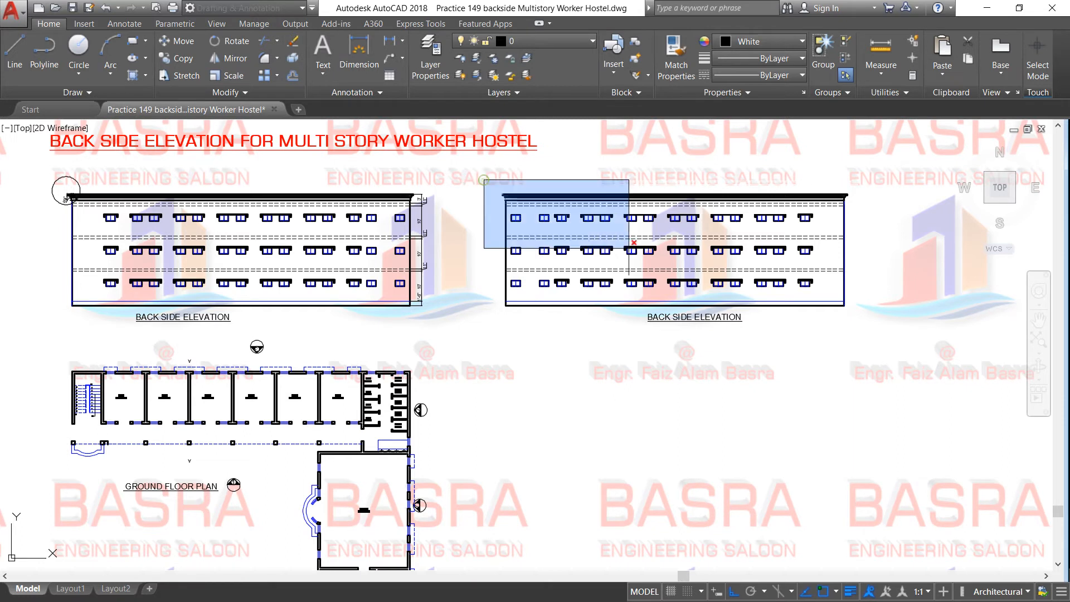
left_click(878, 318)
key("Return")
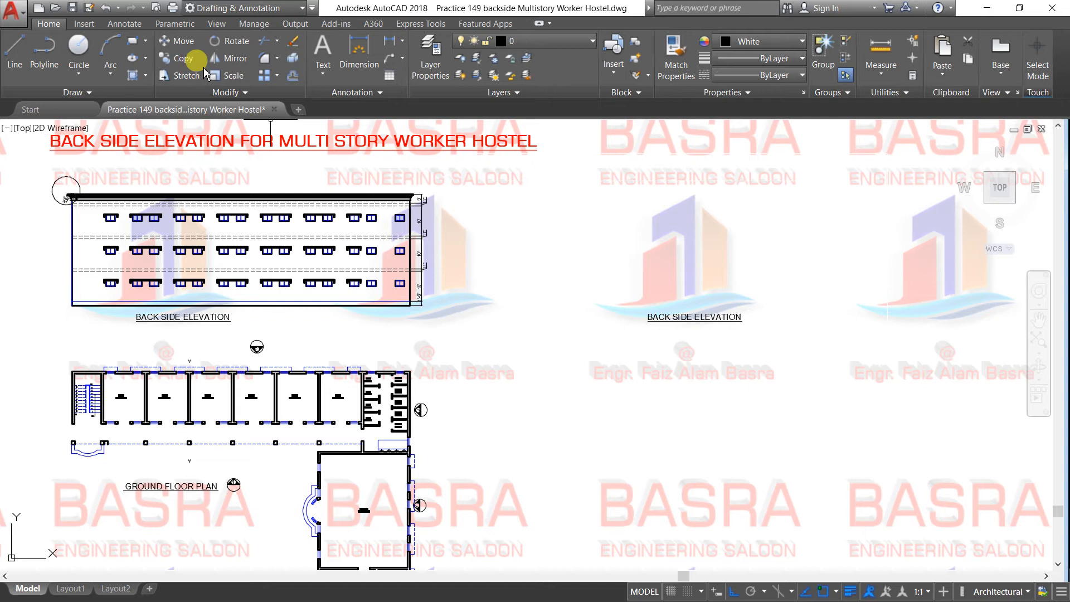
Mirror the dimensioned back side elevation with its detail circle about a vertical axis to its right, keeping the original
left_click(231, 61)
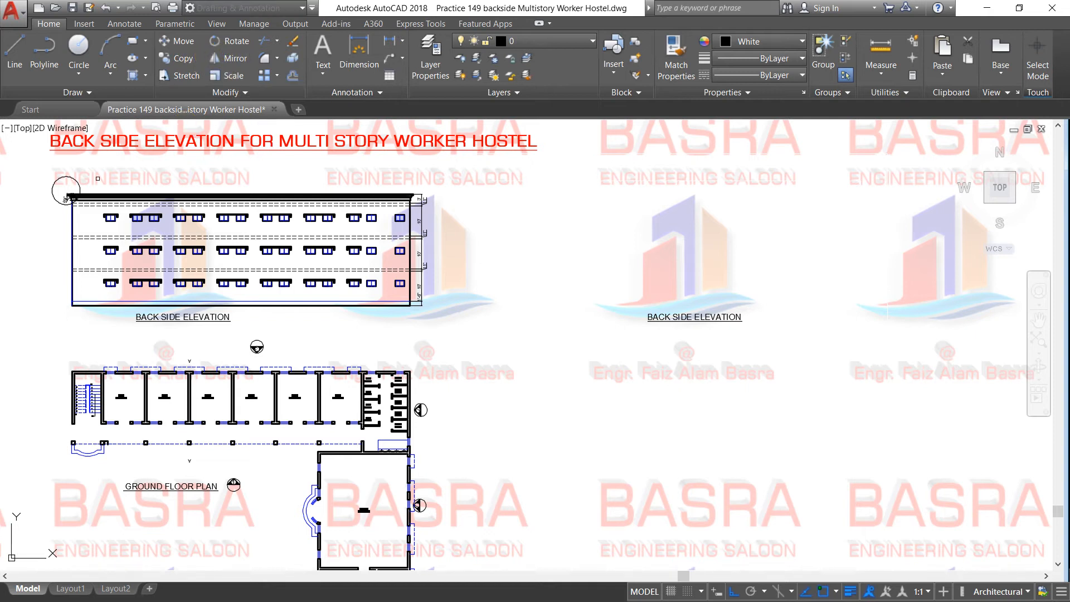
left_click(36, 167)
left_click(439, 313)
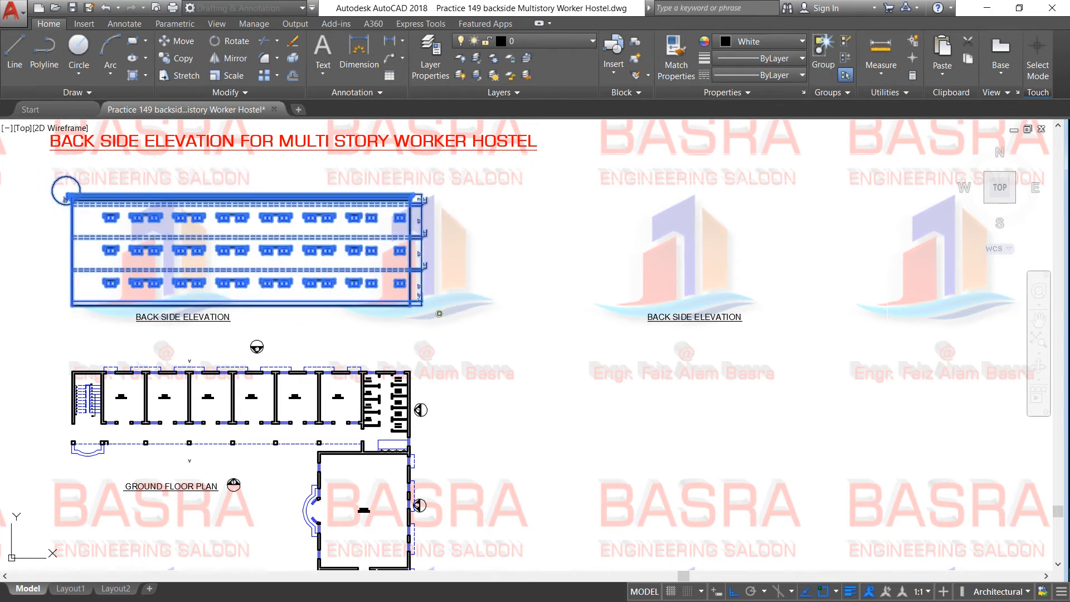
key("Return")
left_click(519, 192)
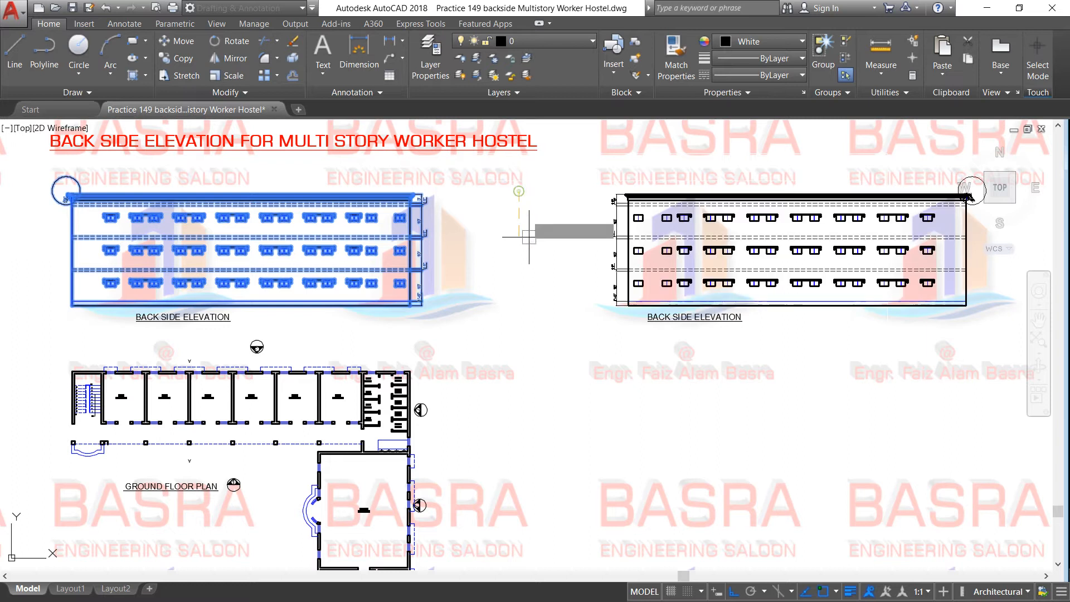
right_click(564, 361)
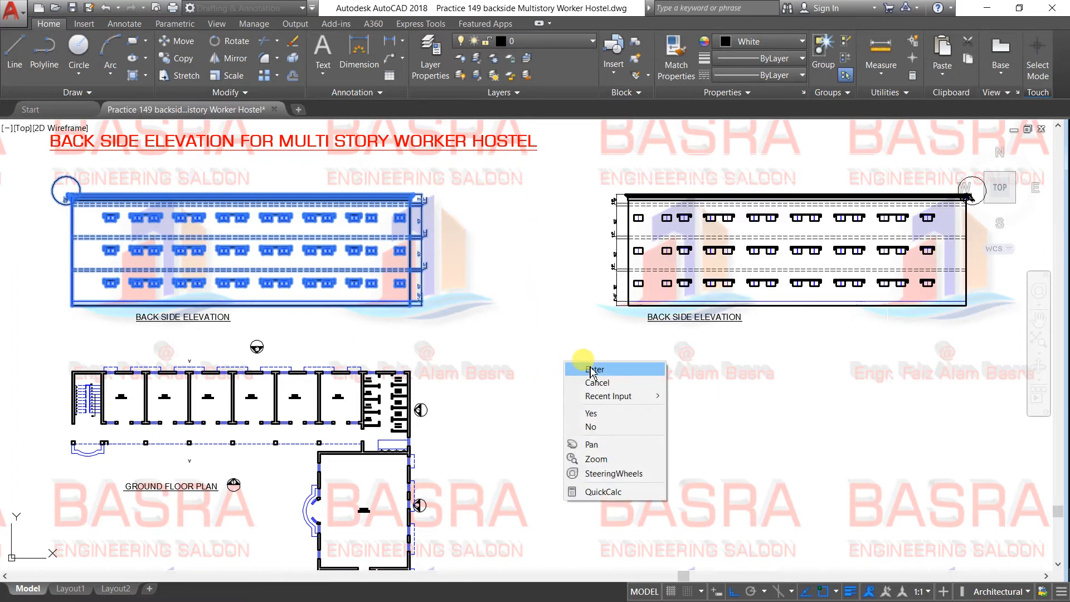
left_click(589, 368)
scroll(638, 315, "down", 2)
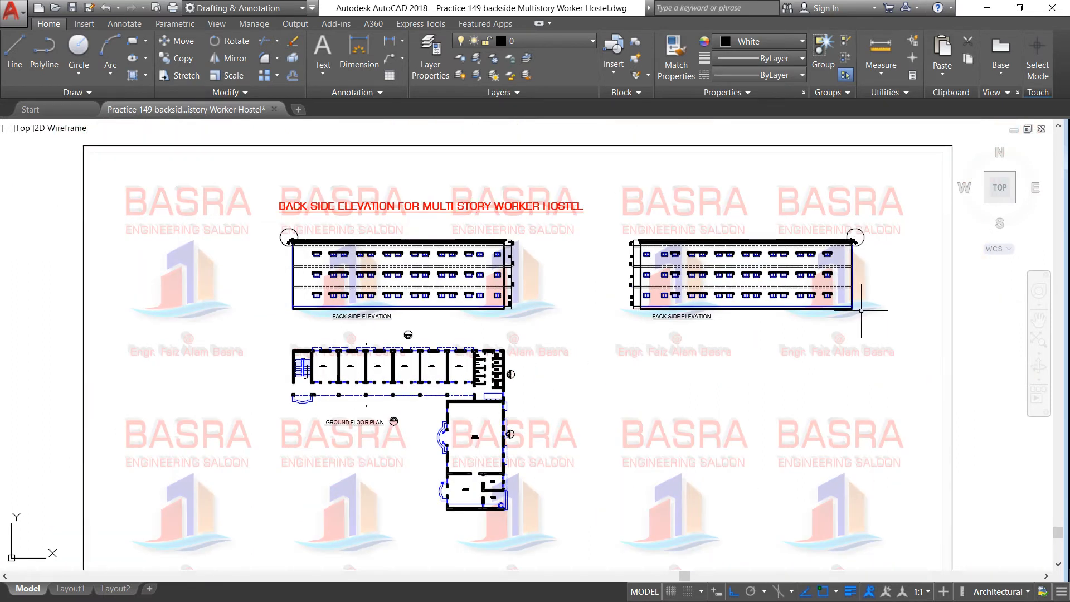
scroll(862, 310, "up", 4)
scroll(533, 376, "down", 3)
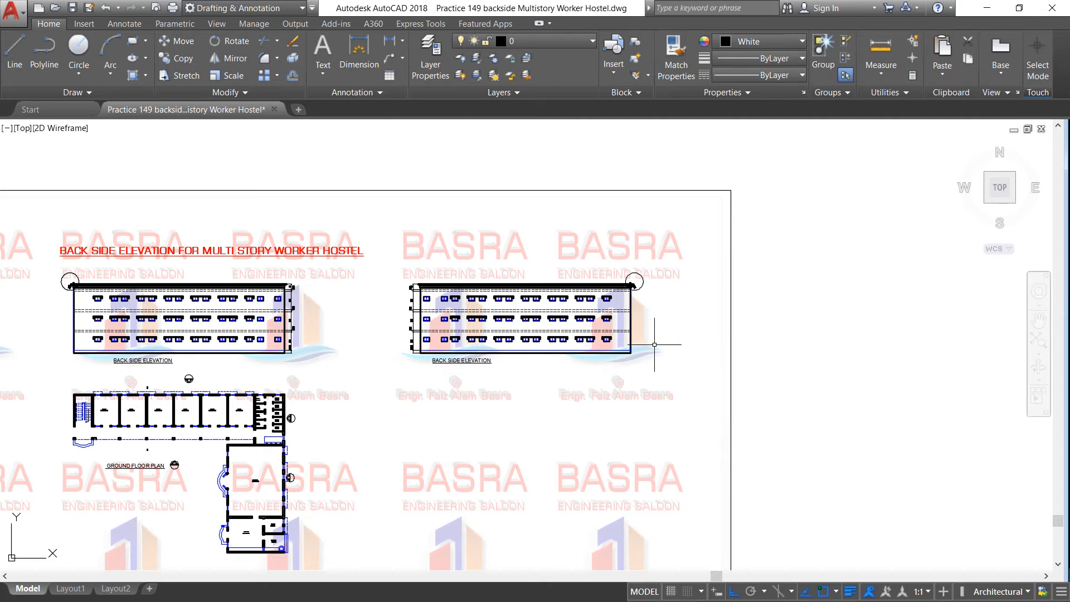
Move the mirrored back side elevation with its title and detail circle horizontally closer to the original elevation
scroll(652, 343, "up", 2)
scroll(612, 351, "up", 2)
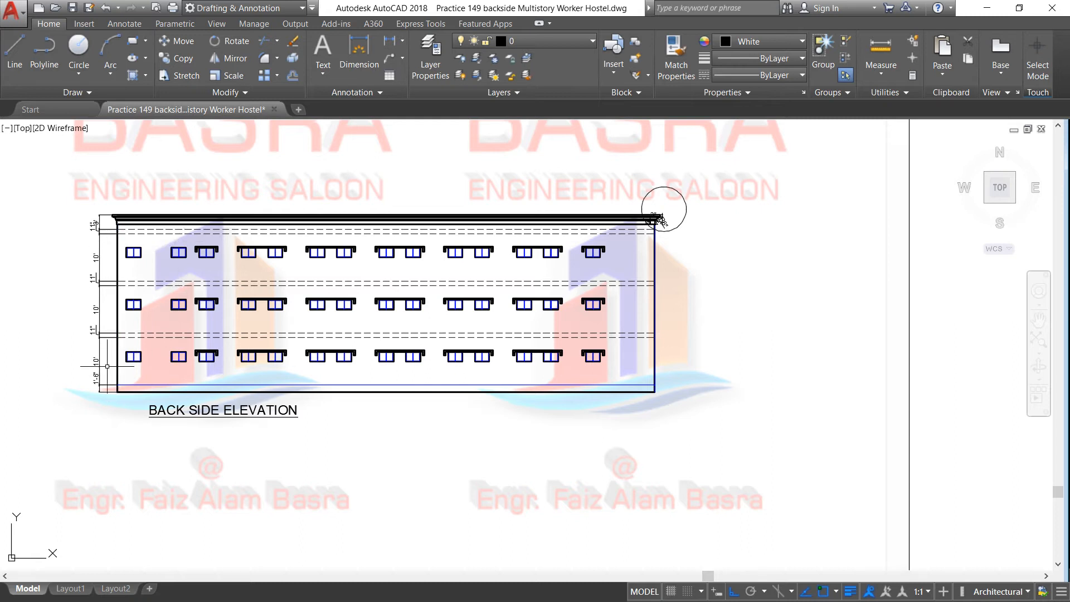
scroll(165, 283, "down", 2)
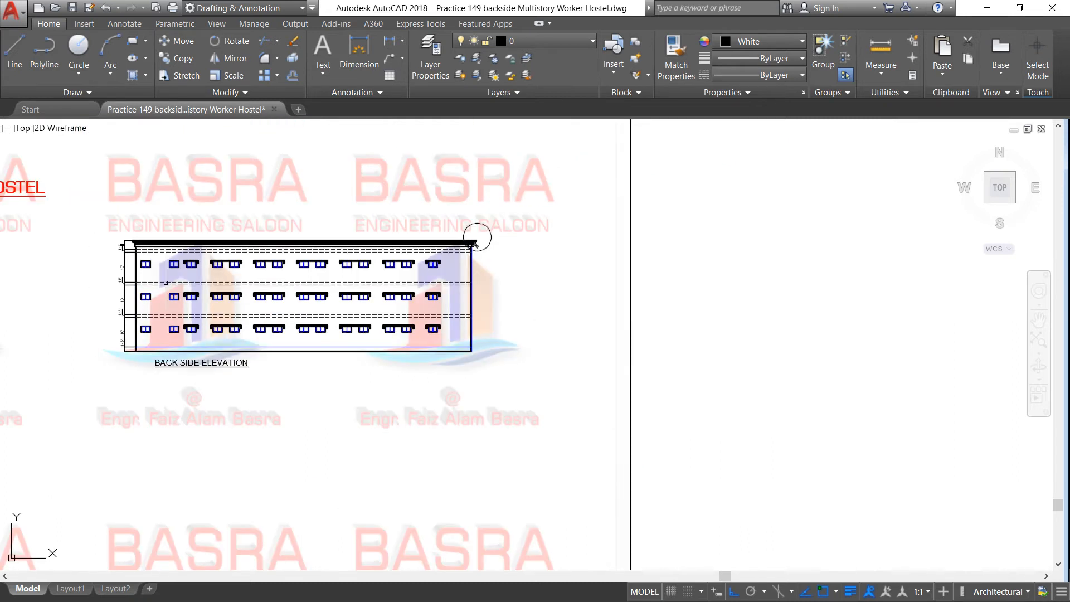
scroll(267, 308, "down", 4)
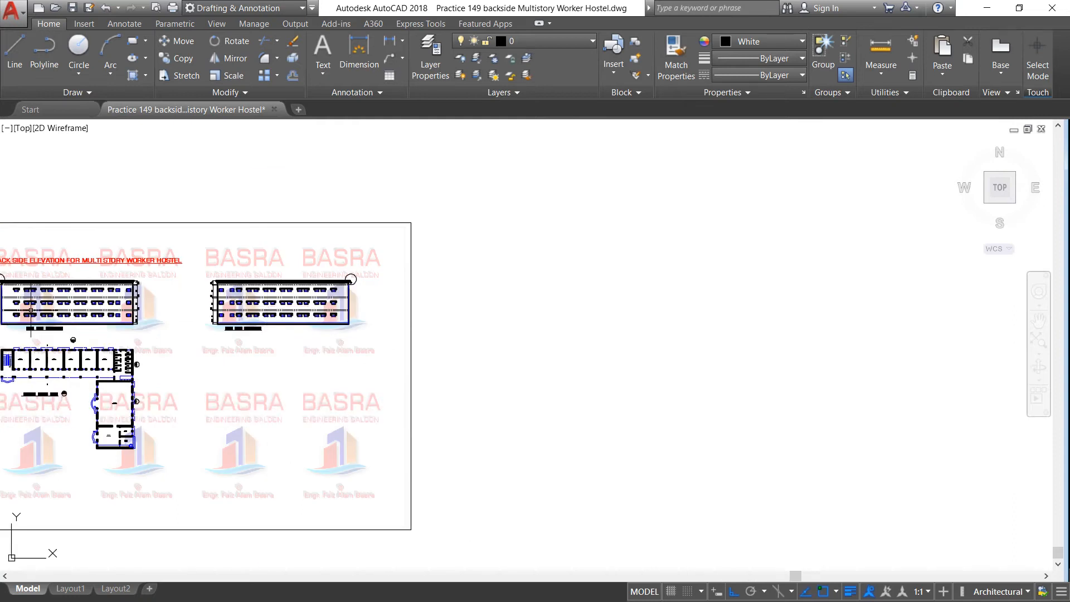
scroll(346, 282, "down", 1)
scroll(317, 285, "up", 3)
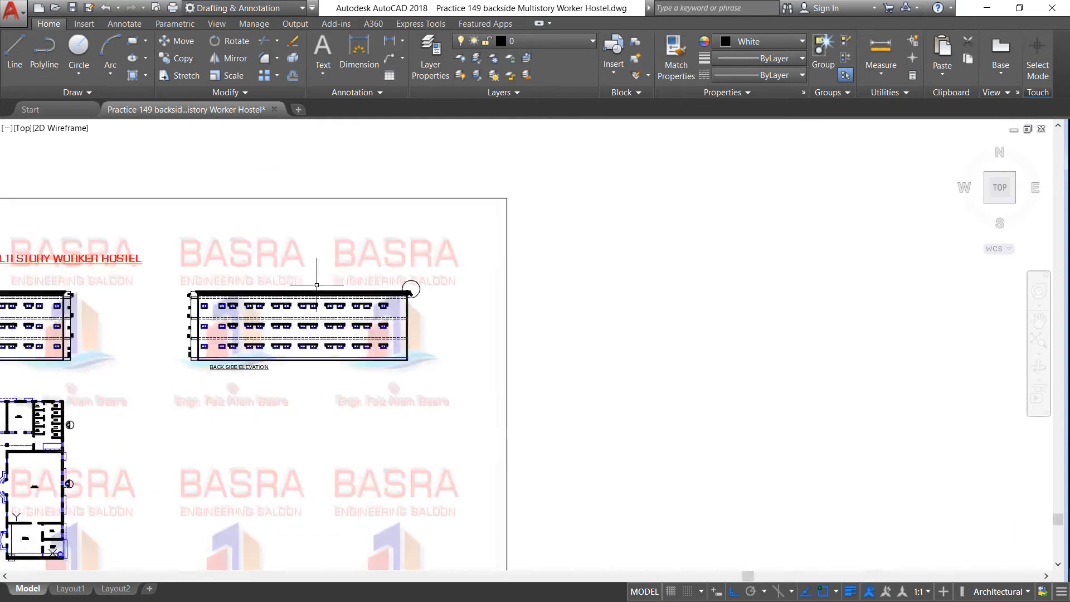
left_click(182, 41)
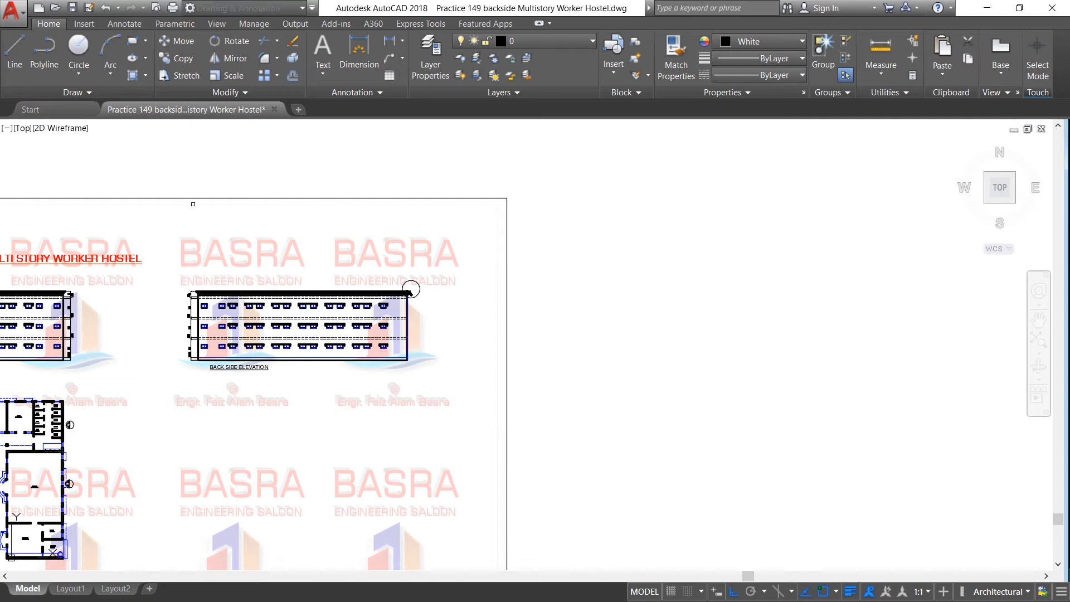
left_click(176, 272)
left_click(453, 382)
key("Return")
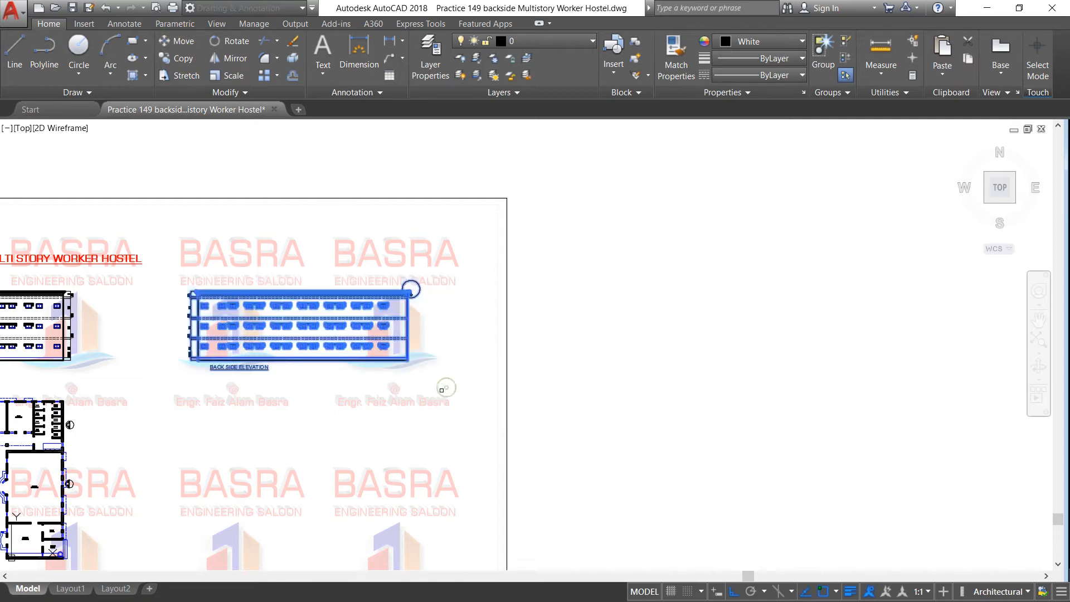
left_click(441, 390)
left_click(373, 379)
scroll(489, 298, "down", 2)
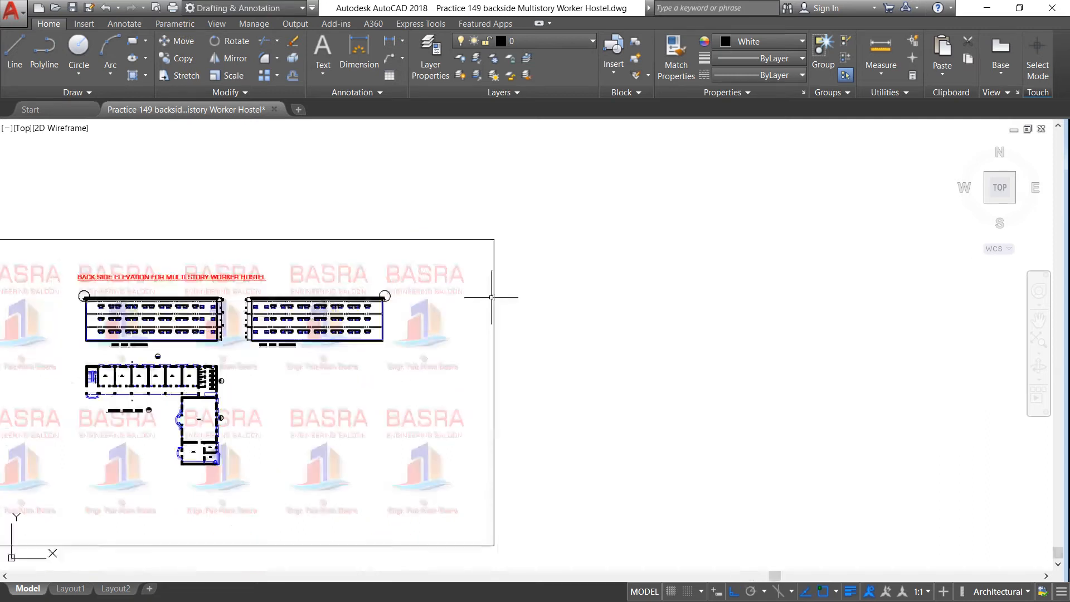
Erase the detail circle around the cornice of the mirrored back side elevation
scroll(101, 308, "up", 4)
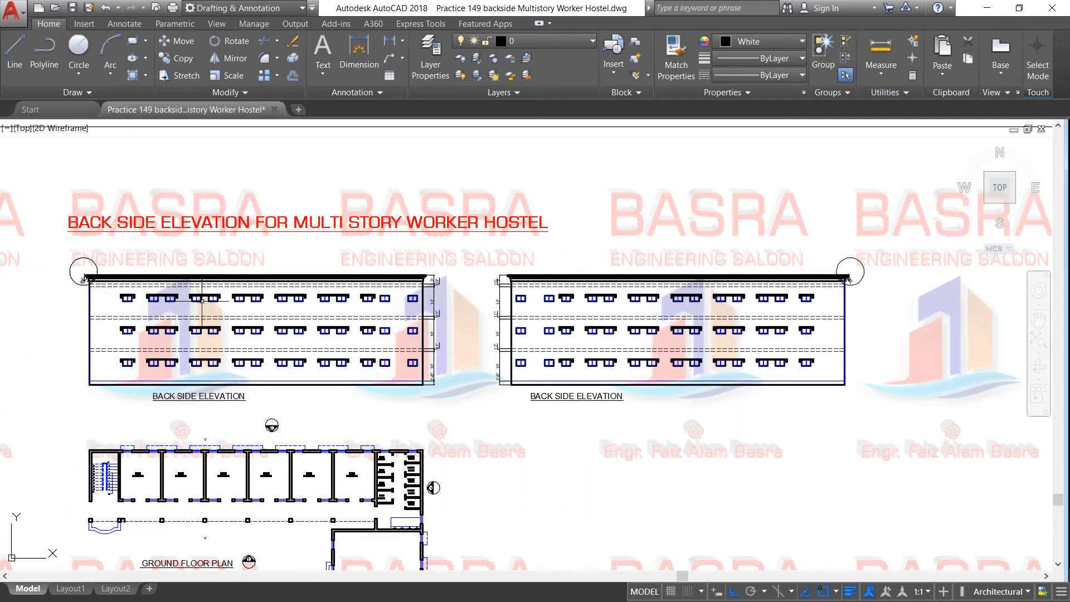
left_click(863, 263)
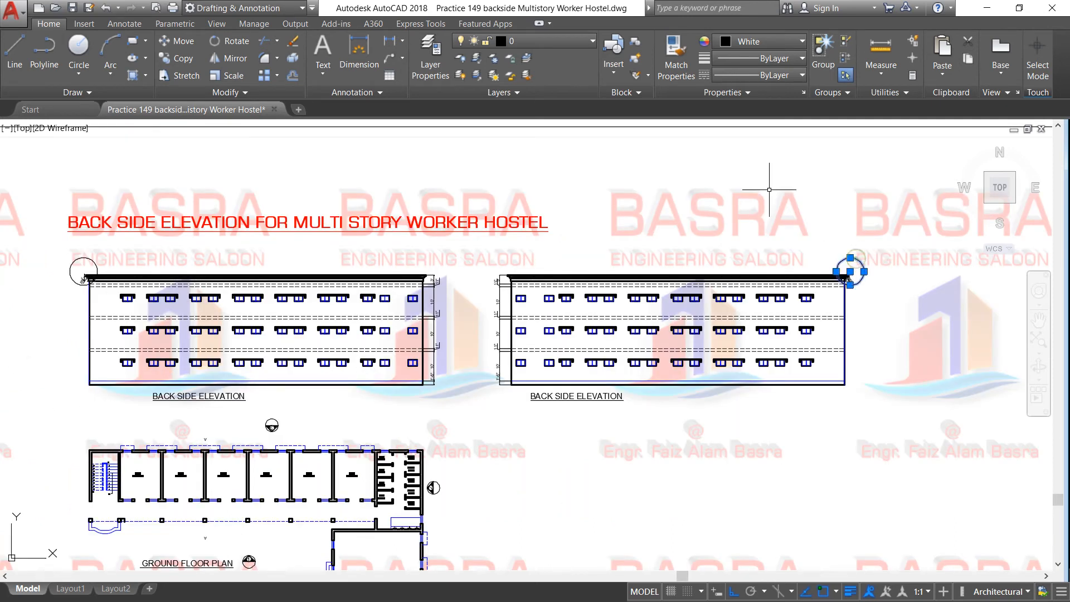
left_click(292, 41)
scroll(853, 268, "up", 5)
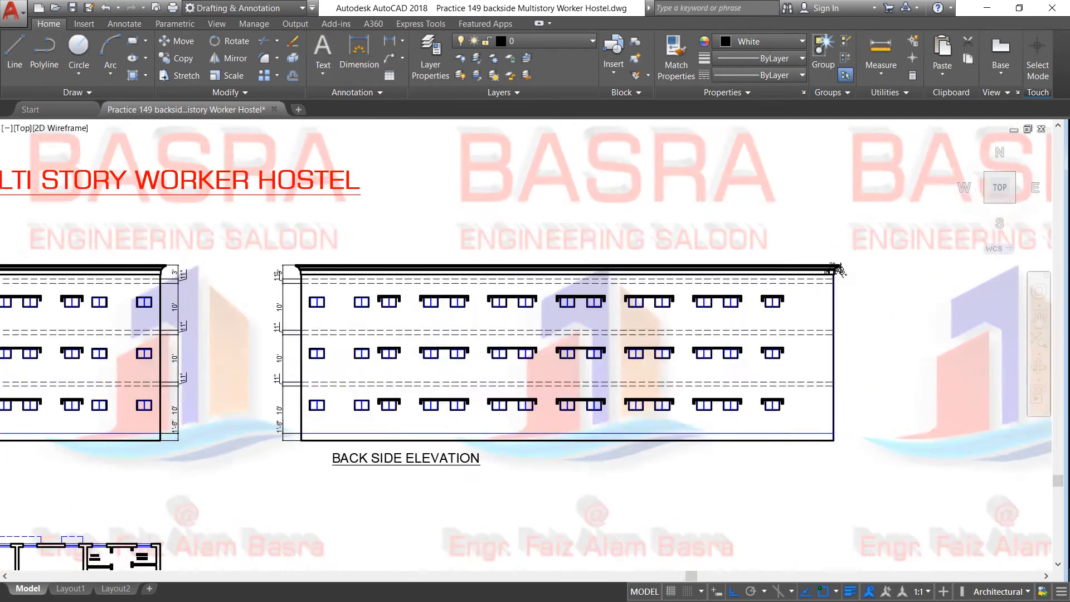
Hatch the lowest storey wall of the original back side elevation with the ANGLE pattern at scale 1, leaving the windows clear
scroll(768, 226, "down", 8)
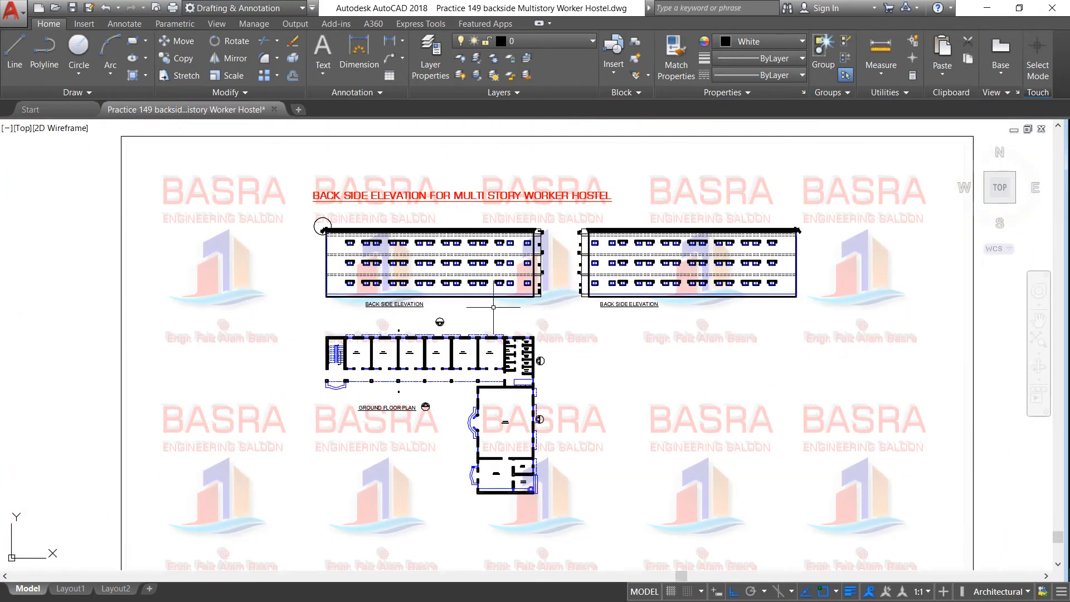
scroll(414, 242, "up", 4)
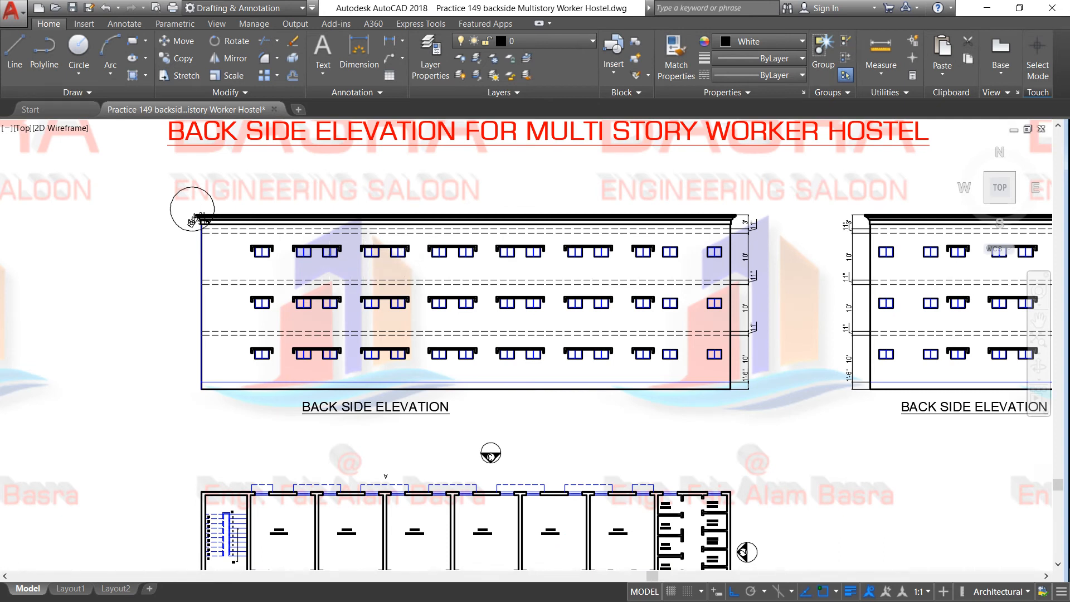
scroll(331, 262, "up", 2)
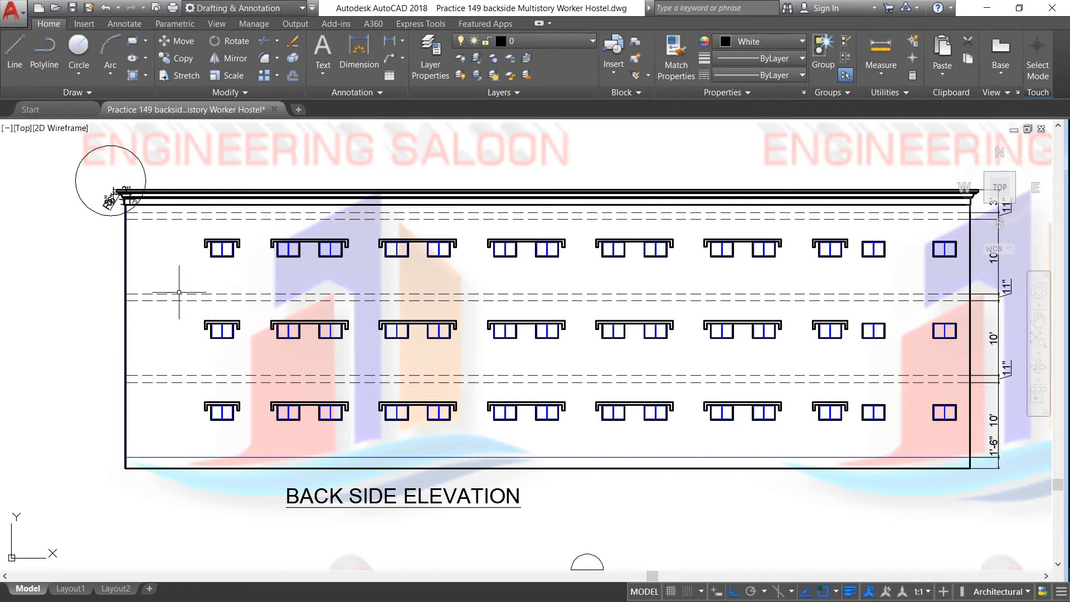
left_click(146, 76)
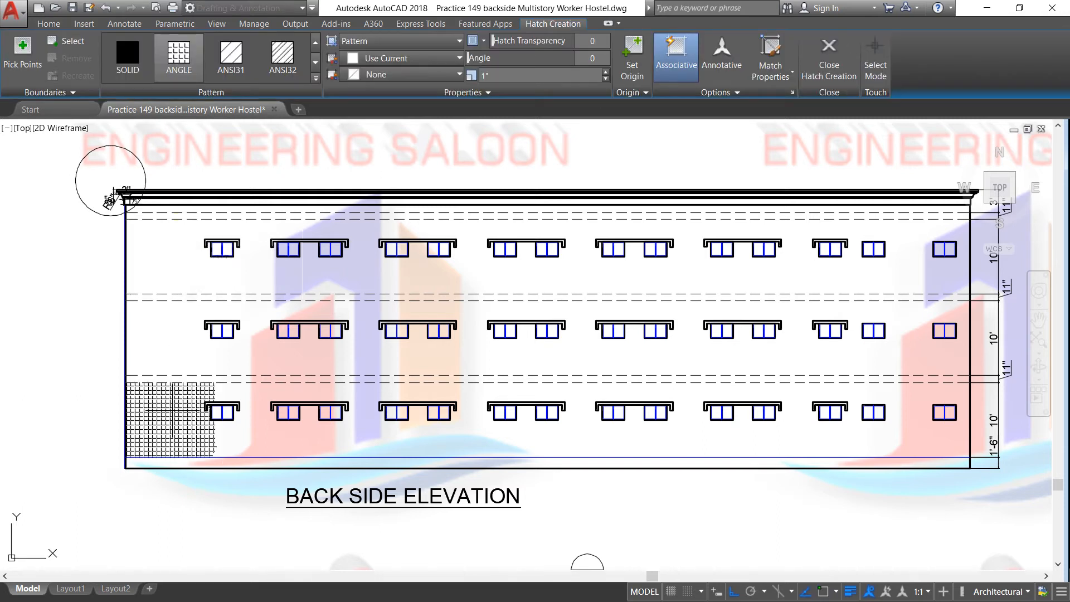
left_click(167, 423)
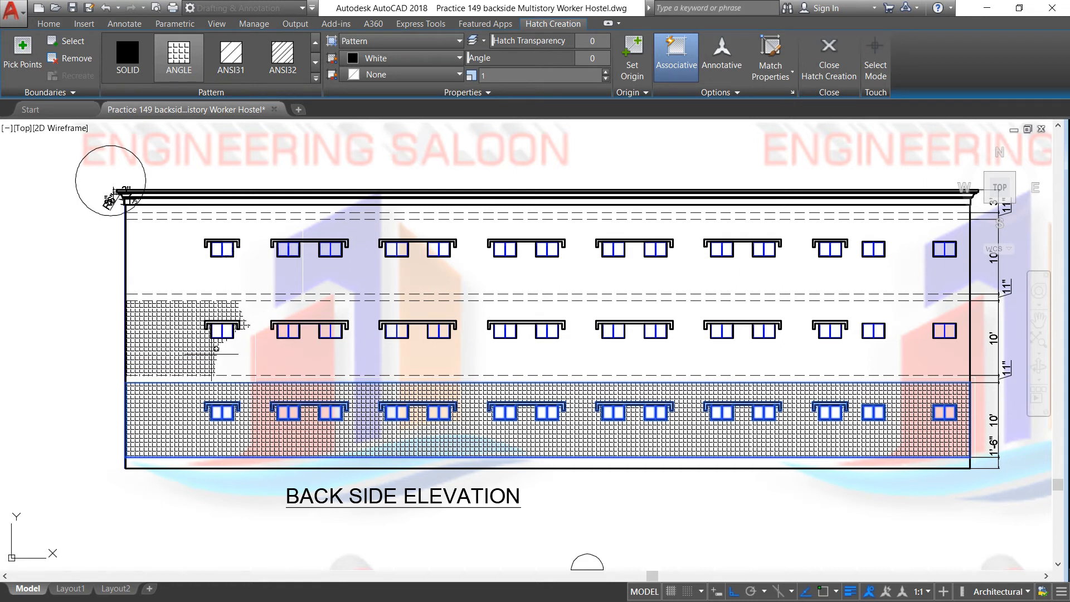
right_click(218, 351)
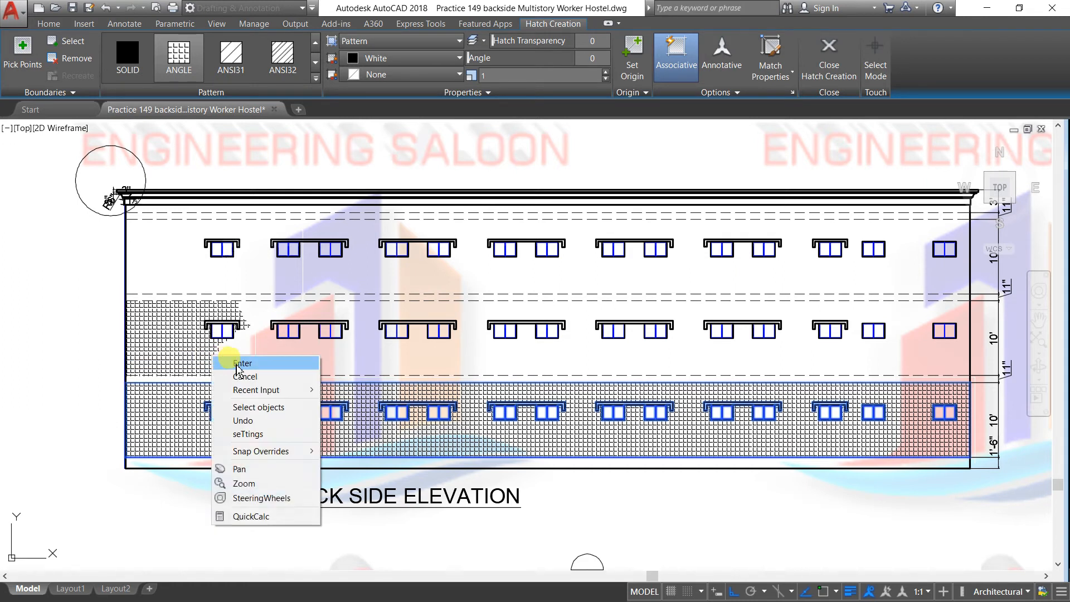
left_click(240, 363)
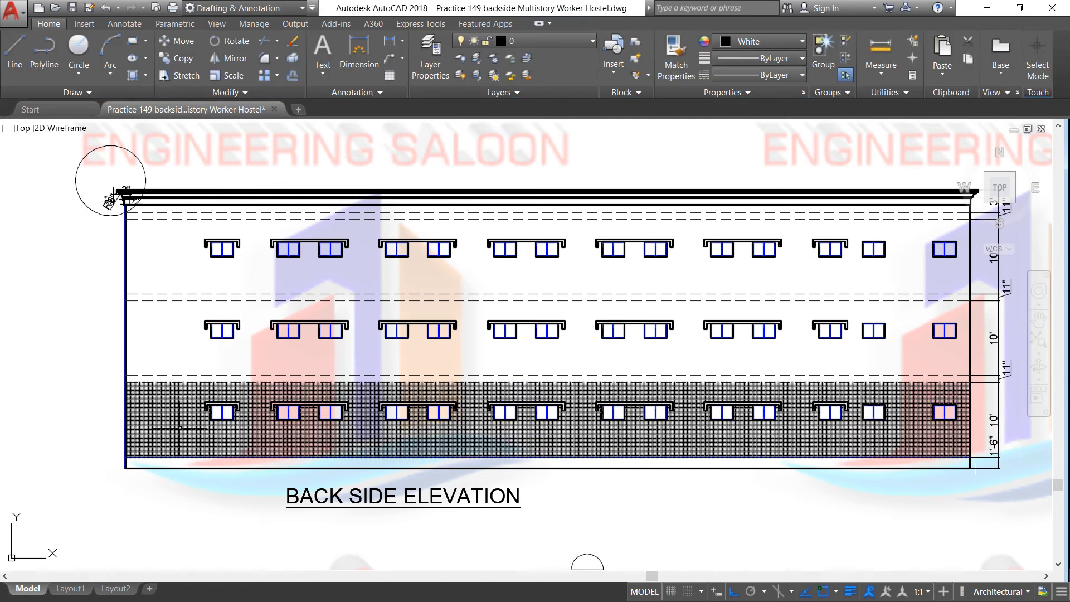
Copy the lowest storey's hatch to the two storeys above, using its lower-left corner as base point and the slab lines' left ends as targets
left_click(181, 58)
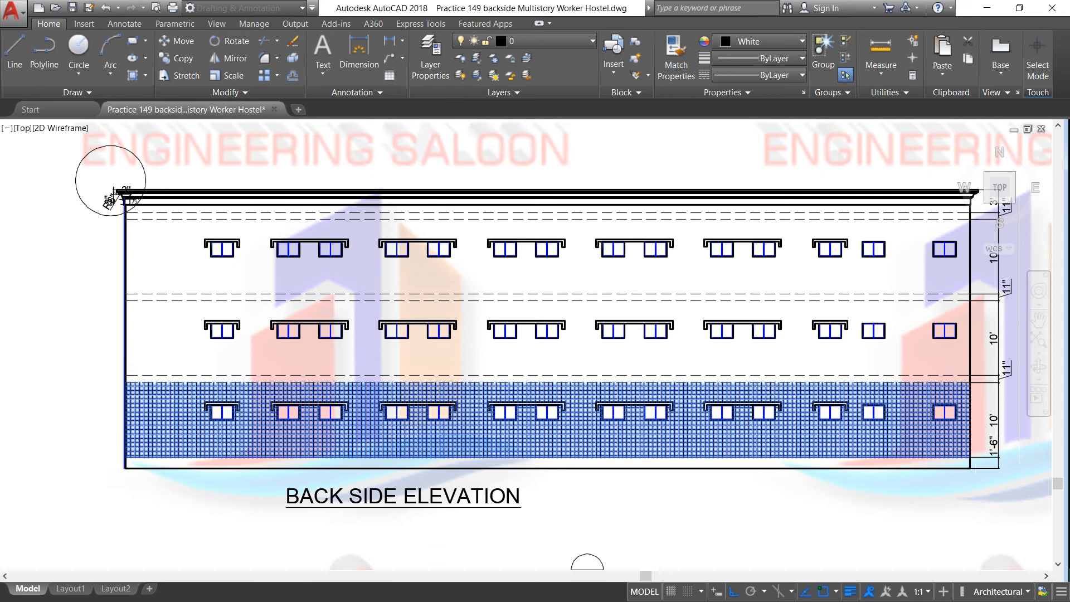
scroll(123, 449, "up", 6)
left_click(137, 477)
scroll(137, 476, "down", 5)
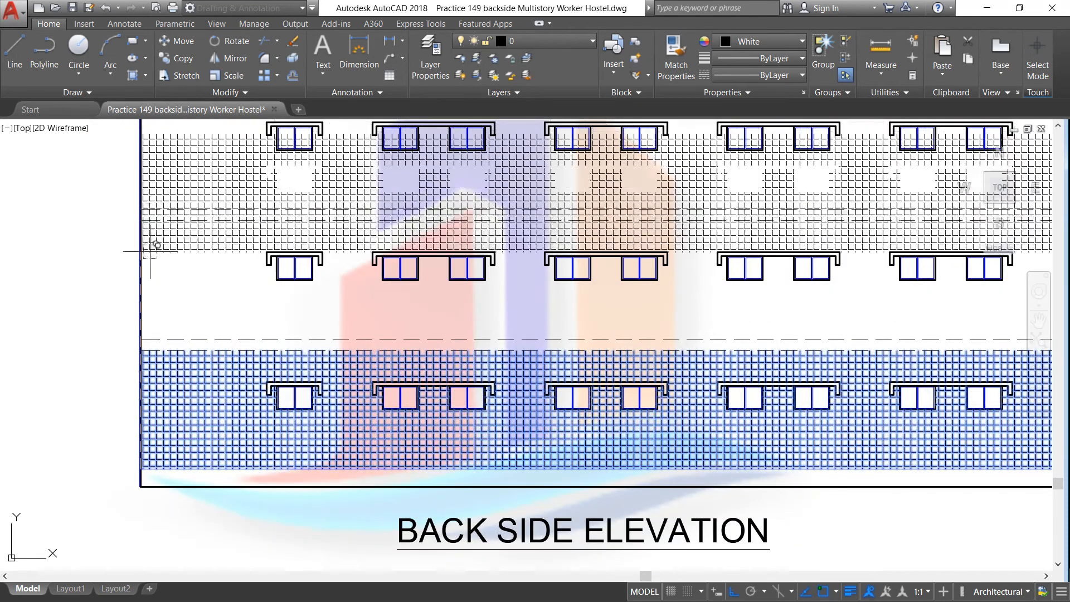
left_click(141, 339)
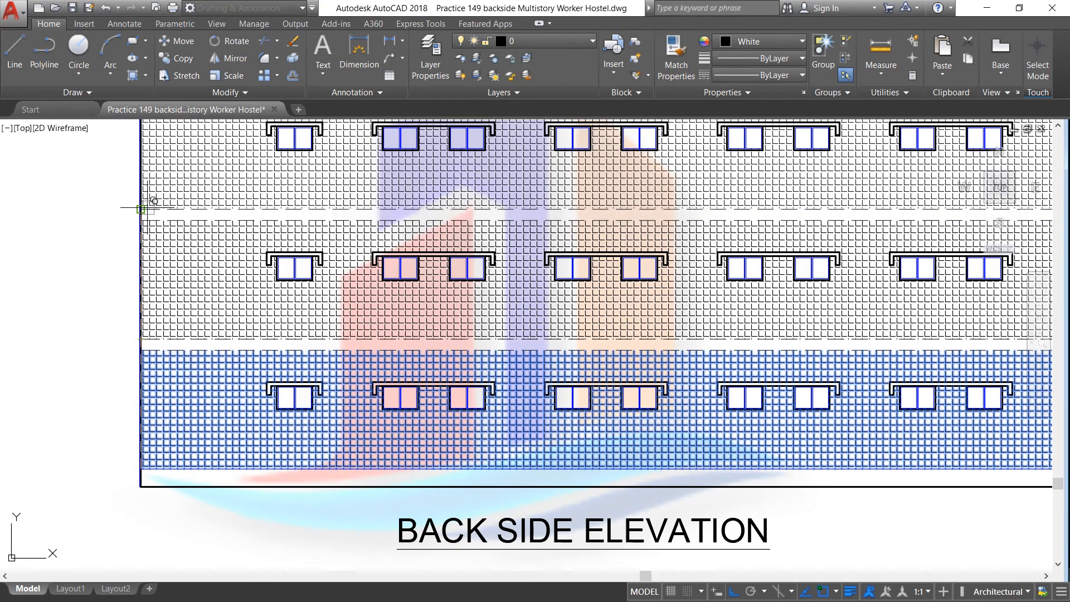
left_click(140, 208)
right_click(144, 208)
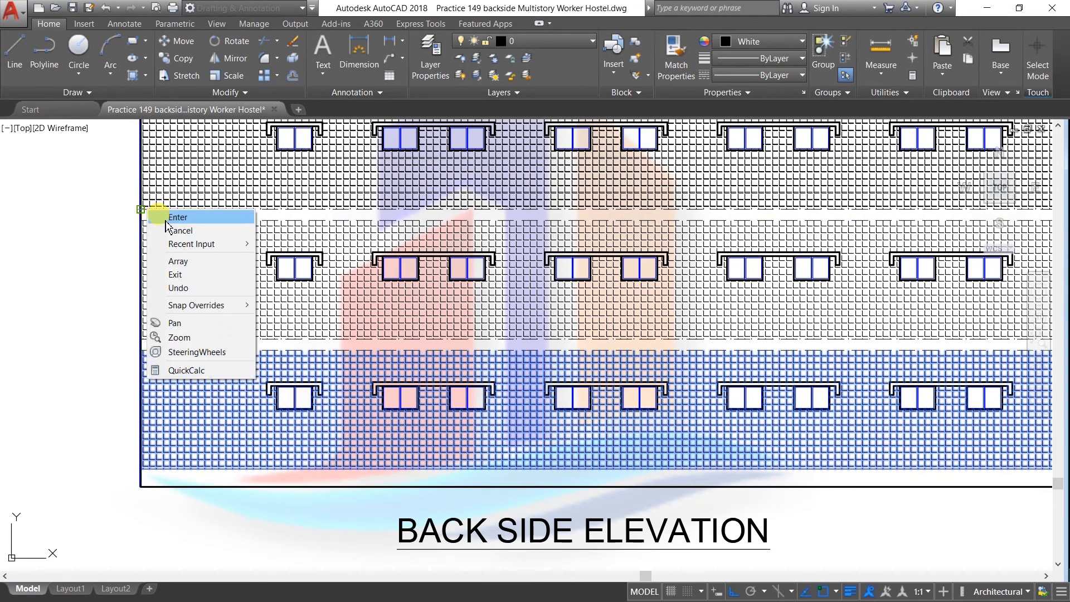
left_click(165, 214)
Examine the hatching on all three storeys and the unhatched slab bands between them
scroll(167, 231, "down", 5)
scroll(165, 223, "up", 4)
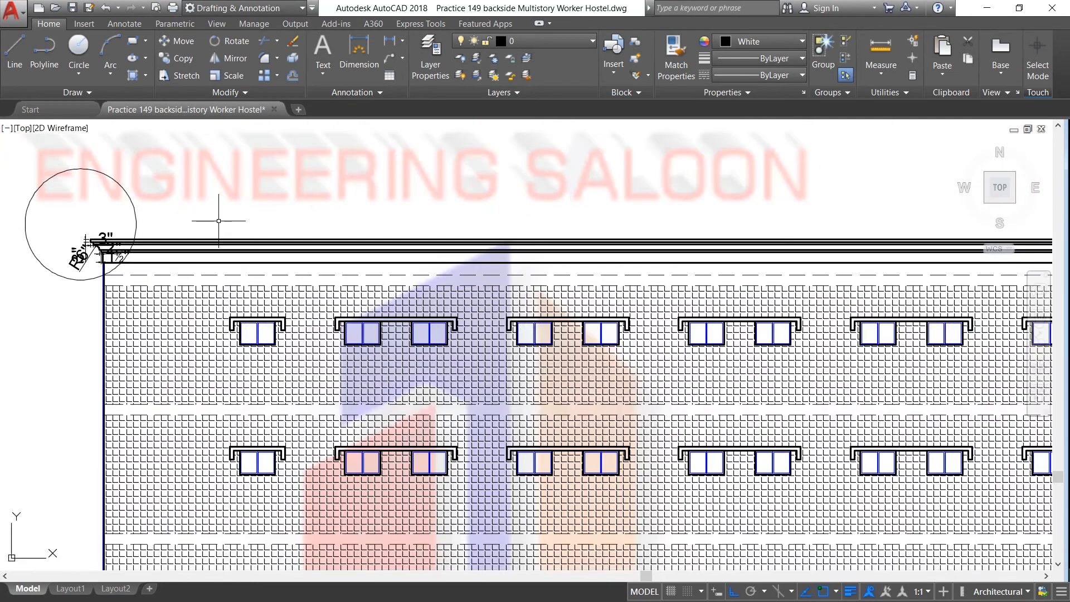
scroll(112, 234, "down", 2)
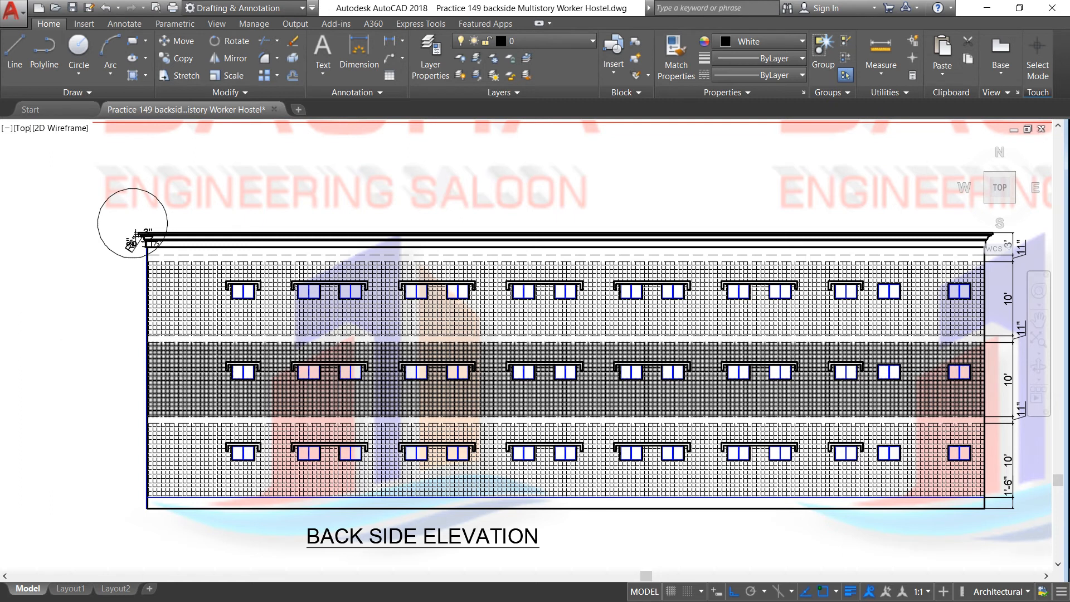
scroll(192, 426, "up", 2)
scroll(169, 316, "up", 3)
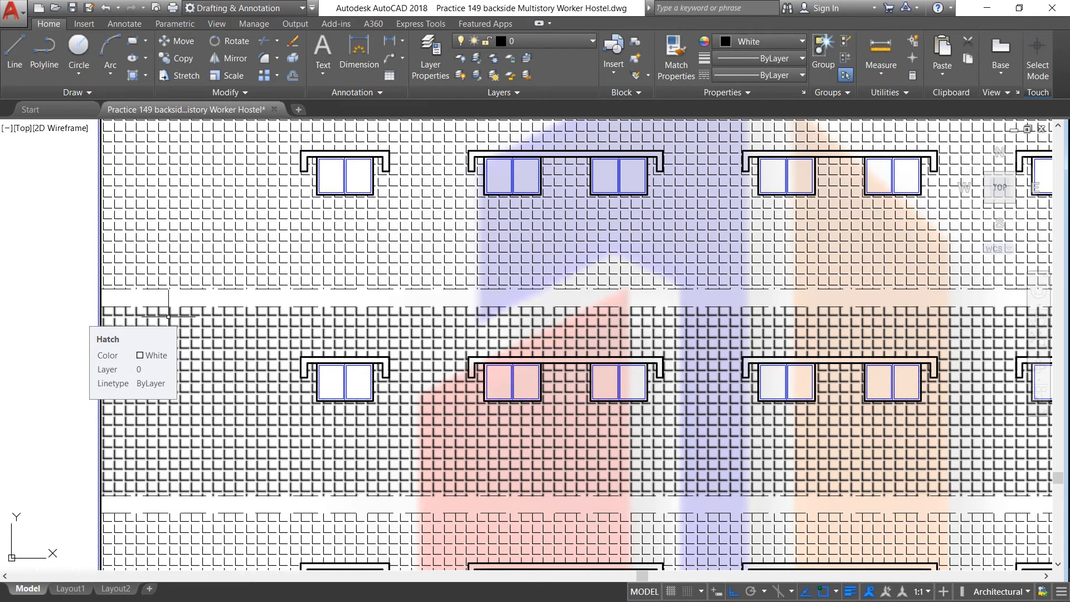
scroll(169, 316, "down", 2)
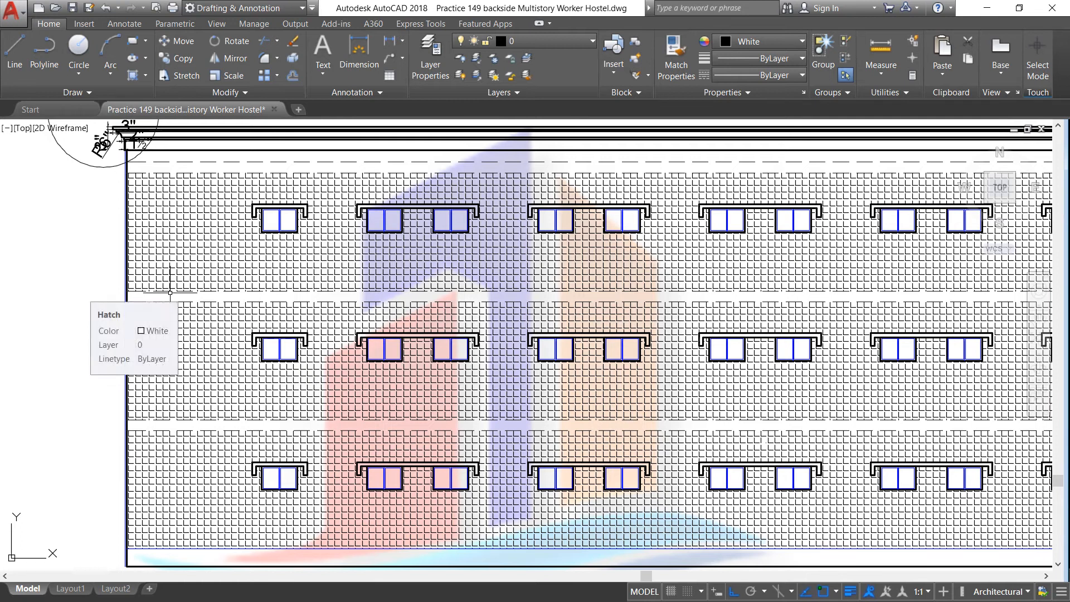
scroll(198, 294, "down", 2)
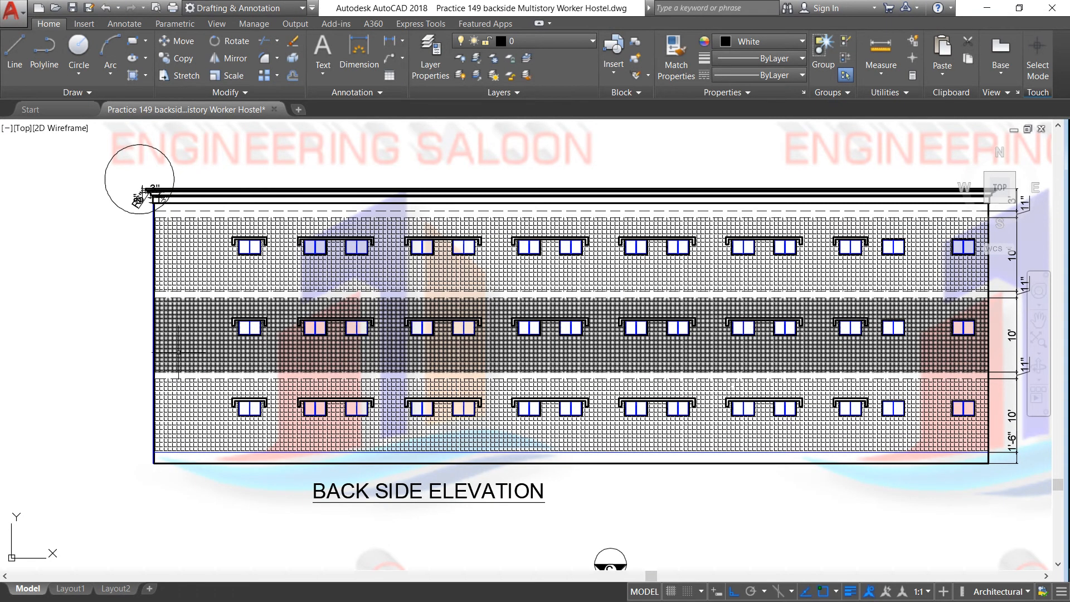
Stretch the left end of the dashed line above the lowest storey's hatch up to the end of the upper slab line
scroll(179, 352, "up", 2)
left_click(168, 396)
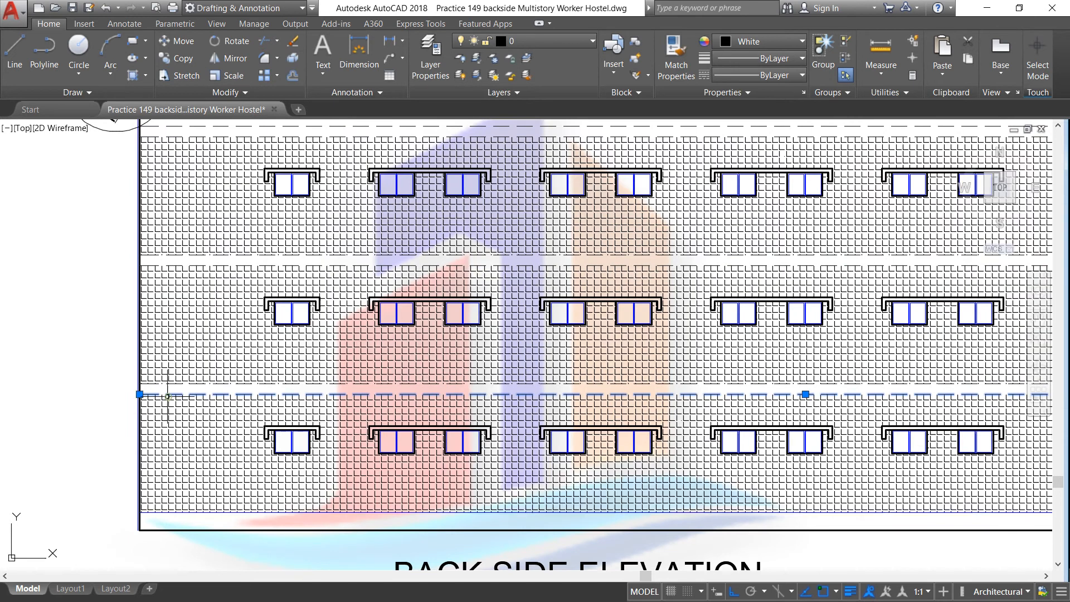
scroll(144, 394, "up", 4)
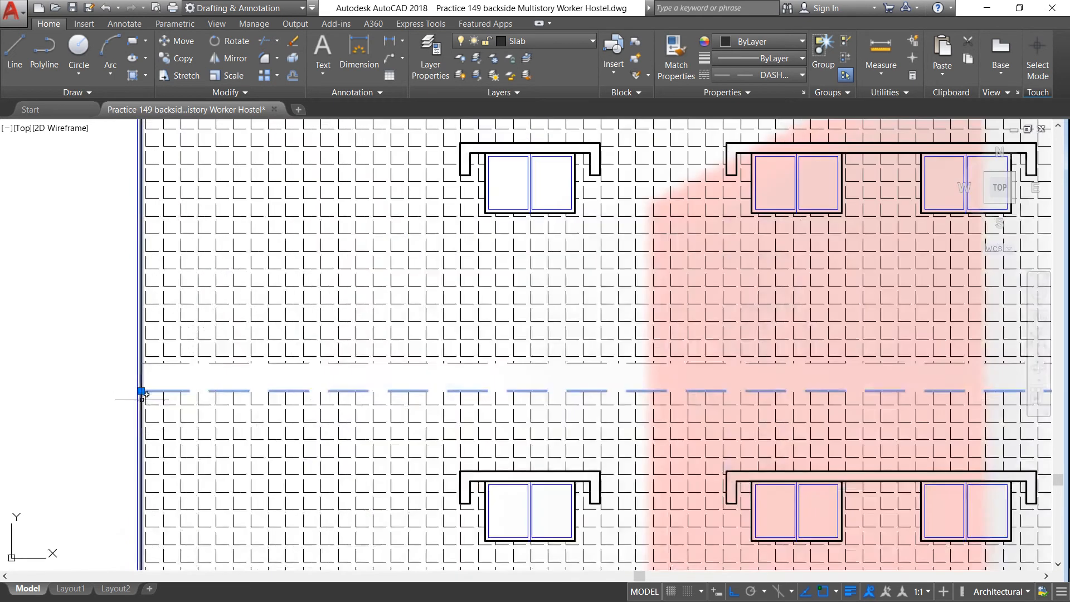
left_click(141, 364)
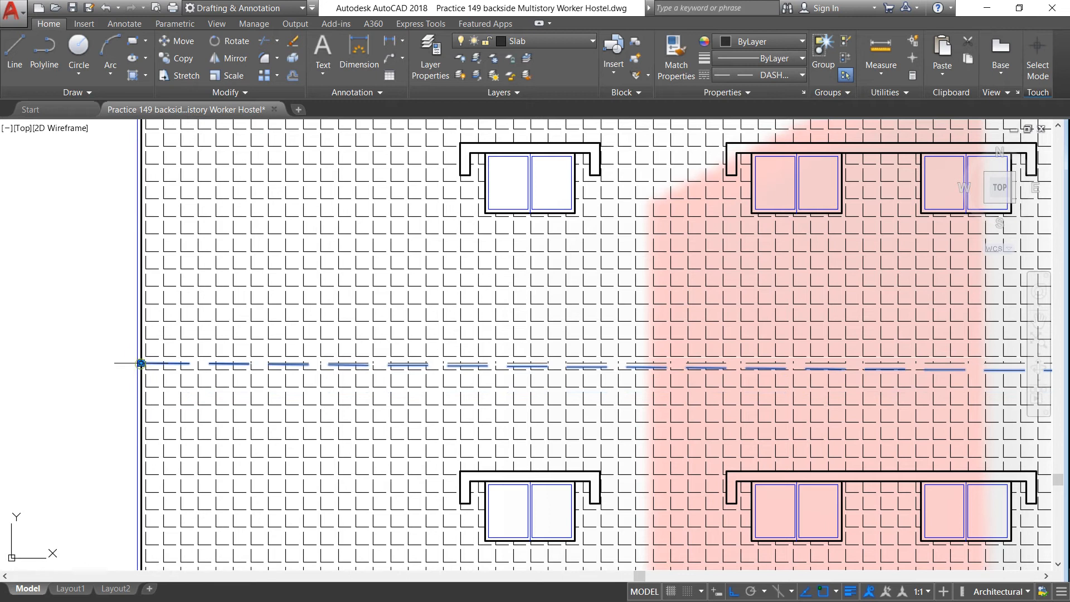
scroll(161, 361, "down", 5)
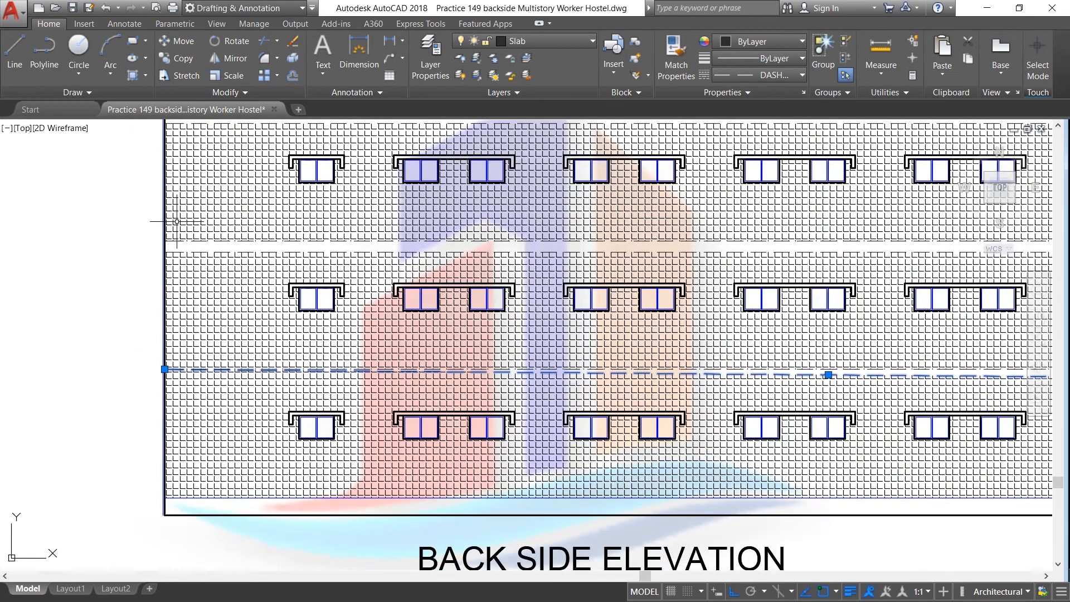
scroll(173, 261, "up", 5)
key("Escape")
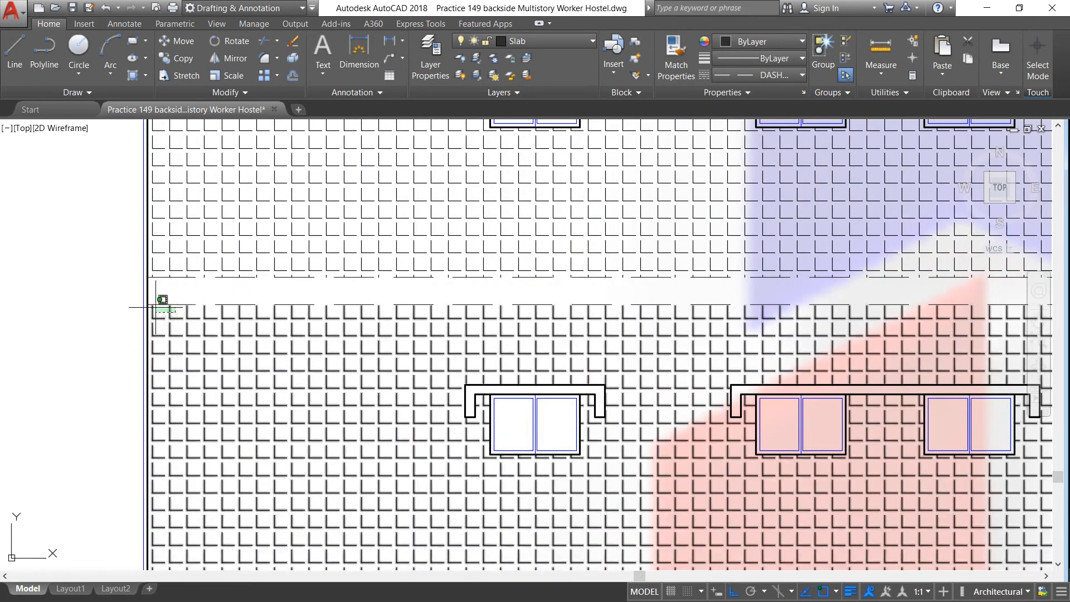
Stretch the middle storey hatch's top-left corner up to the left end of the upper slab line above it
left_click(148, 304)
left_click(148, 305)
left_click(148, 277)
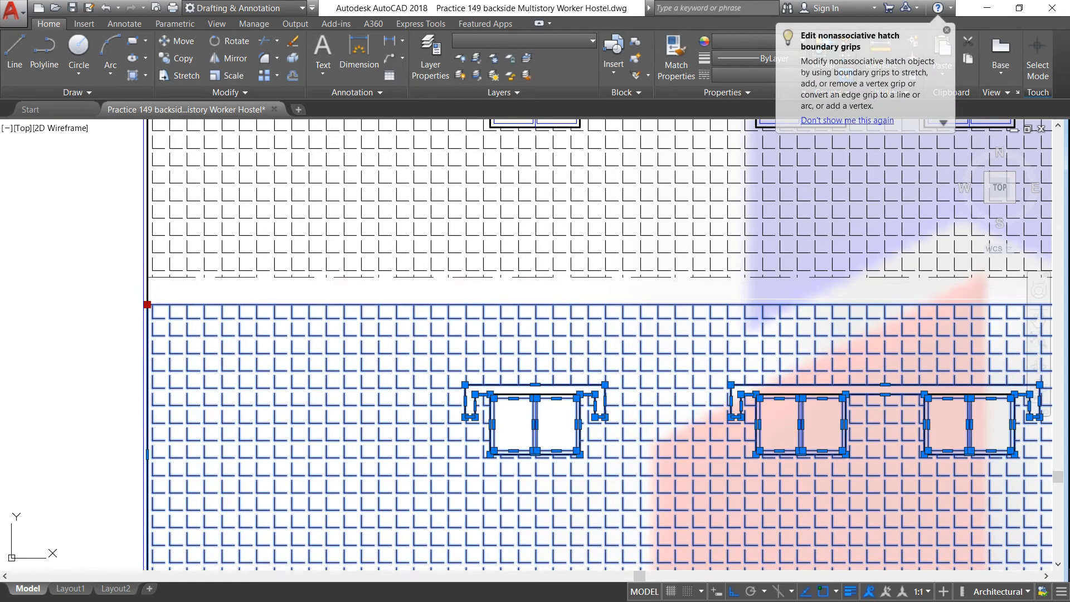
Stretch the top storey hatch's top-left corner up to the left end of the line beneath the cornice
scroll(161, 343, "down", 3)
scroll(189, 260, "up", 4)
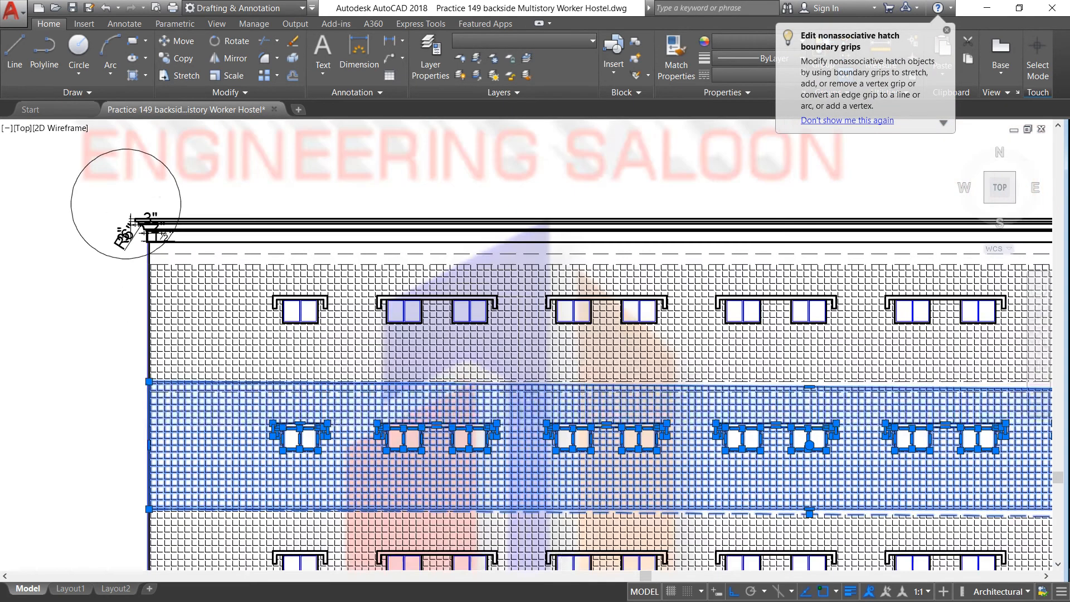
left_click(147, 316)
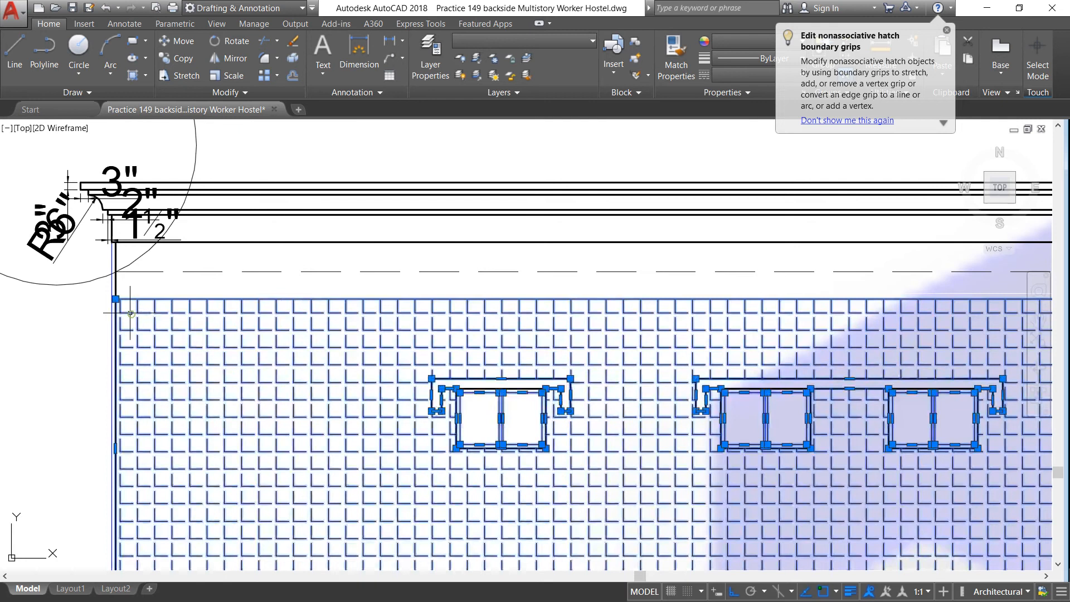
left_click(115, 299)
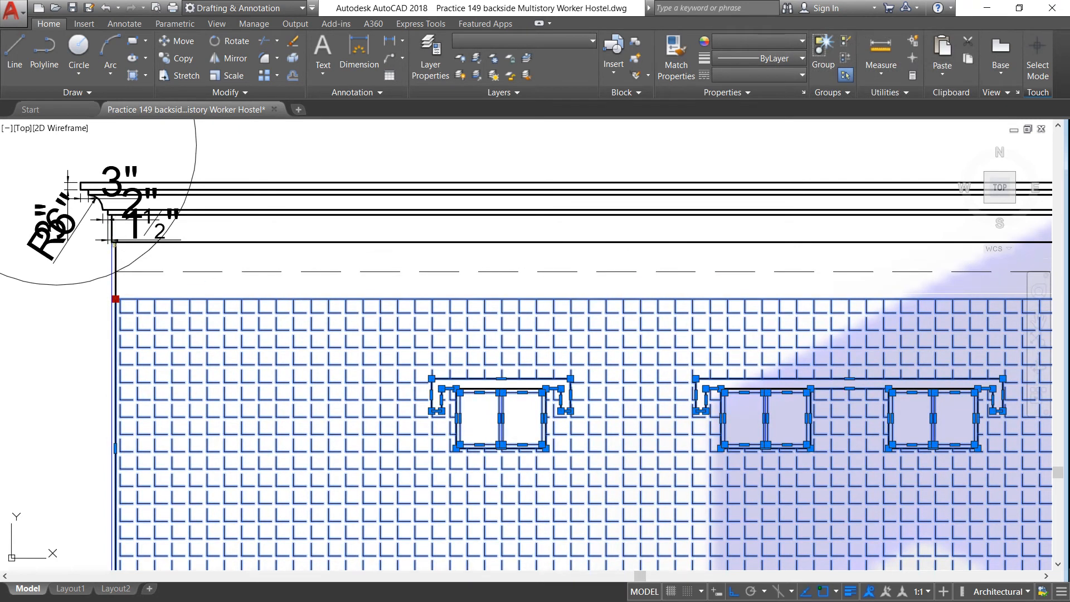
left_click(115, 242)
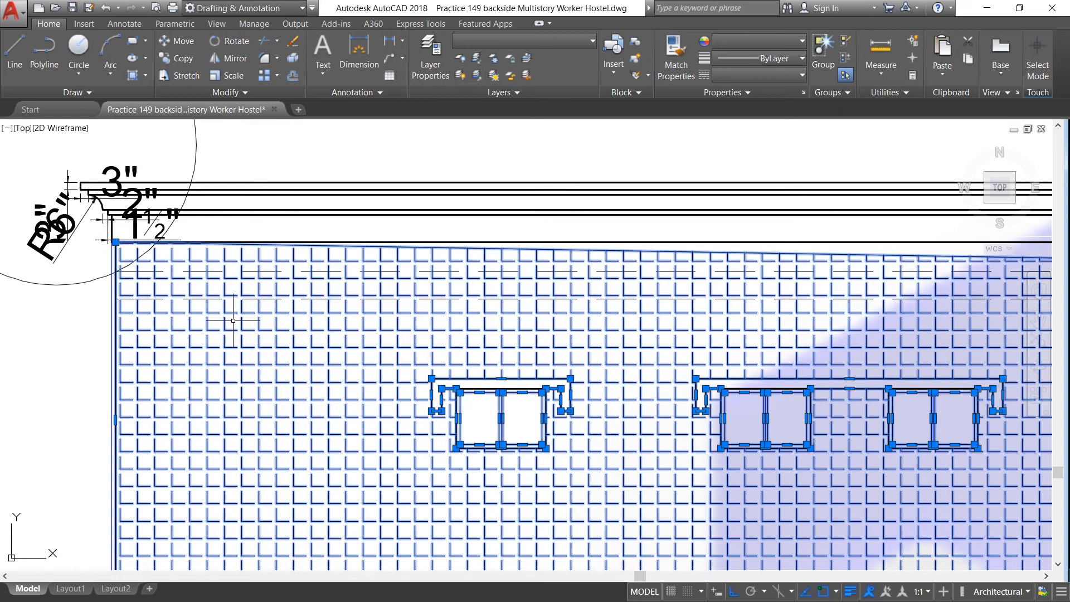
key("Escape")
scroll(233, 321, "down", 6)
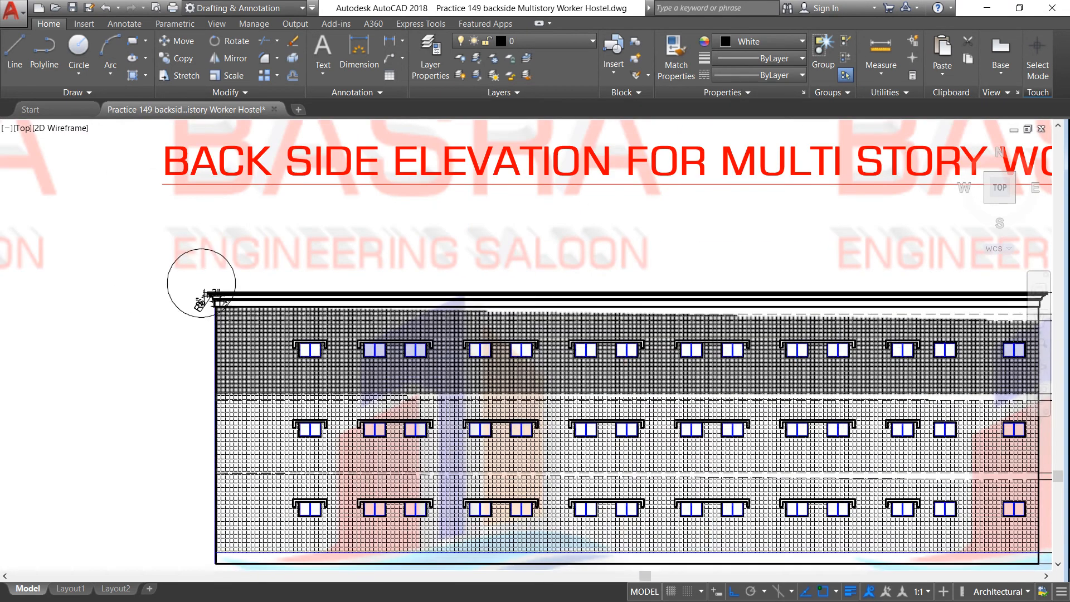
Try the AR-BRSTD brick pattern on the top storey hatch, and undo the pattern change
scroll(267, 378, "up", 2)
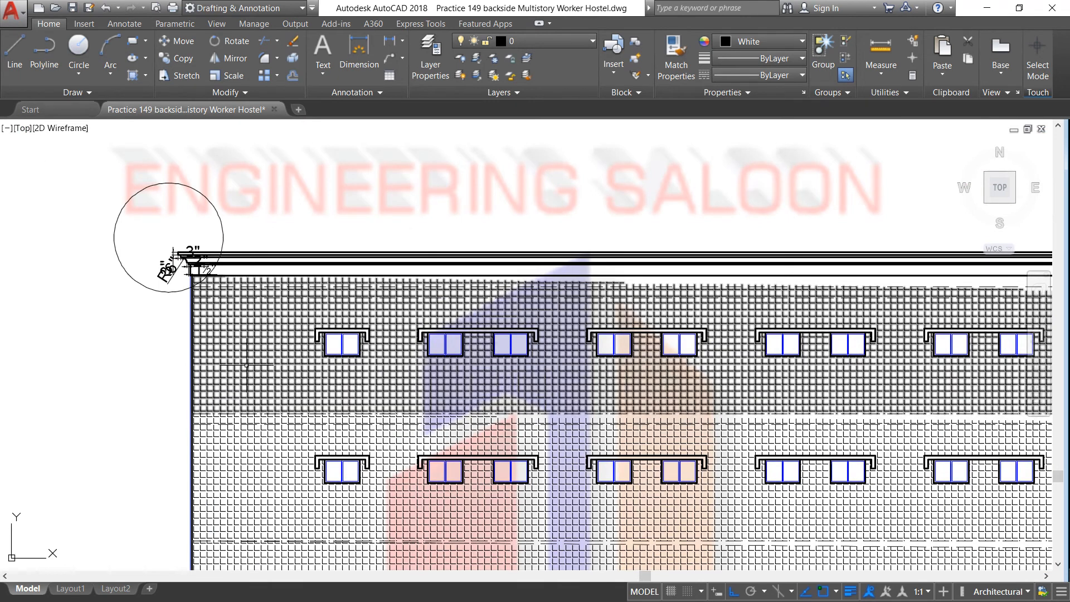
left_click(243, 358)
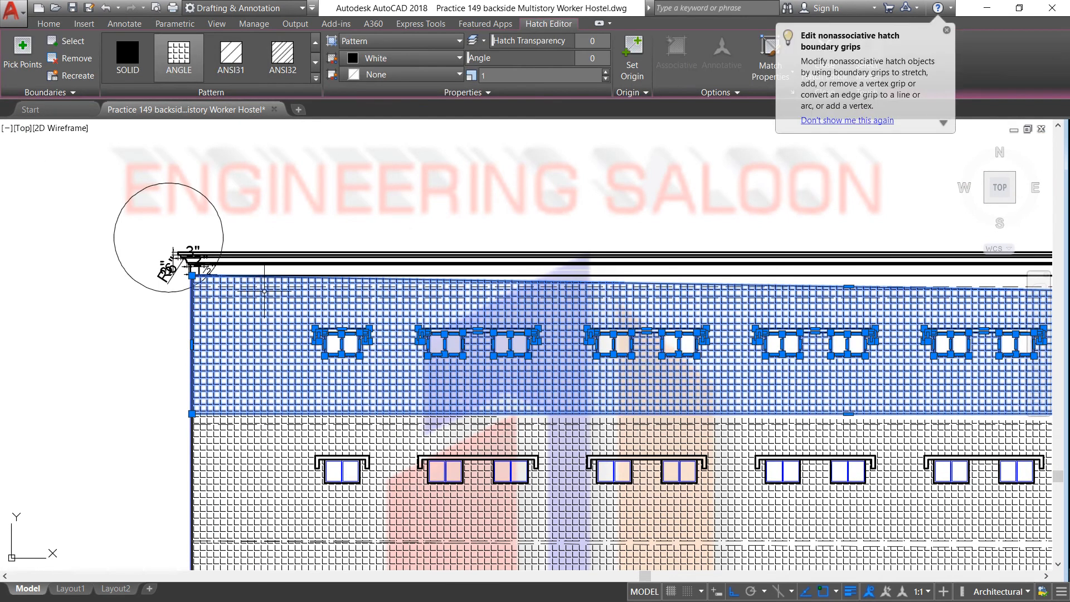
left_click(315, 79)
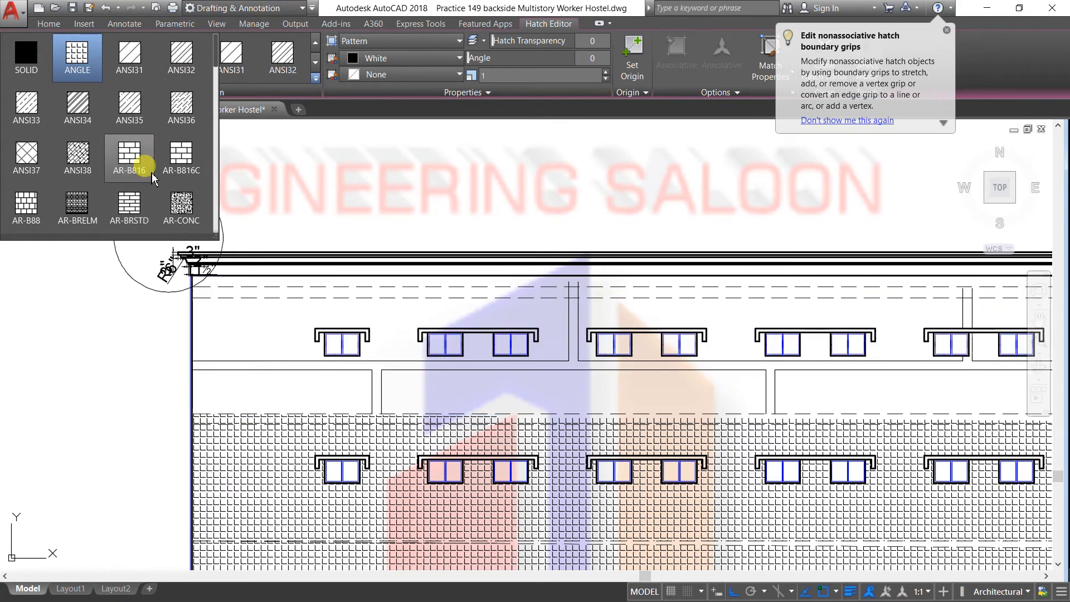
left_click(134, 212)
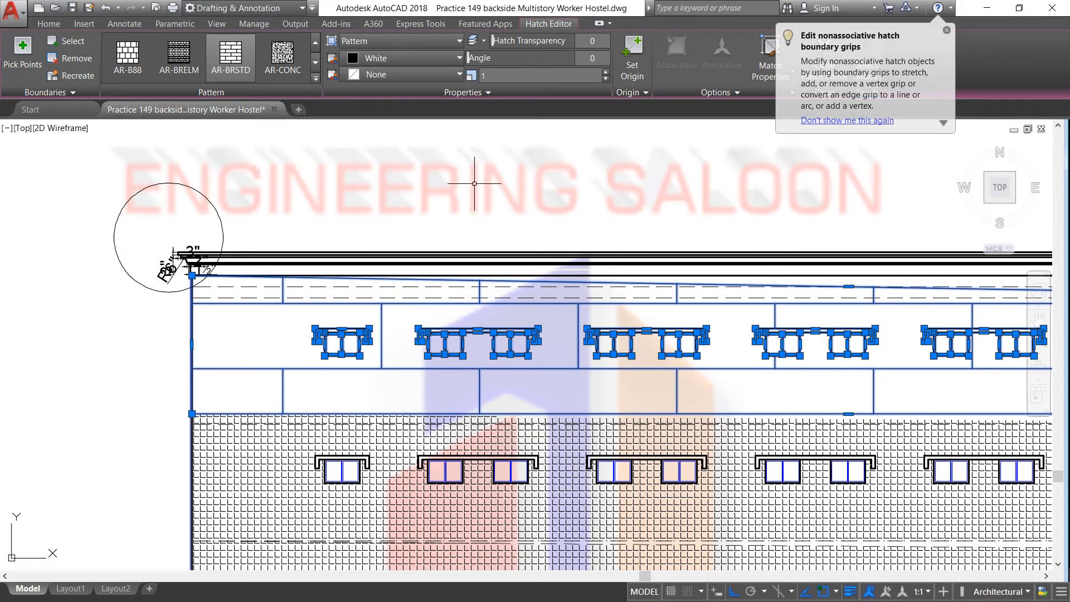
key("Escape")
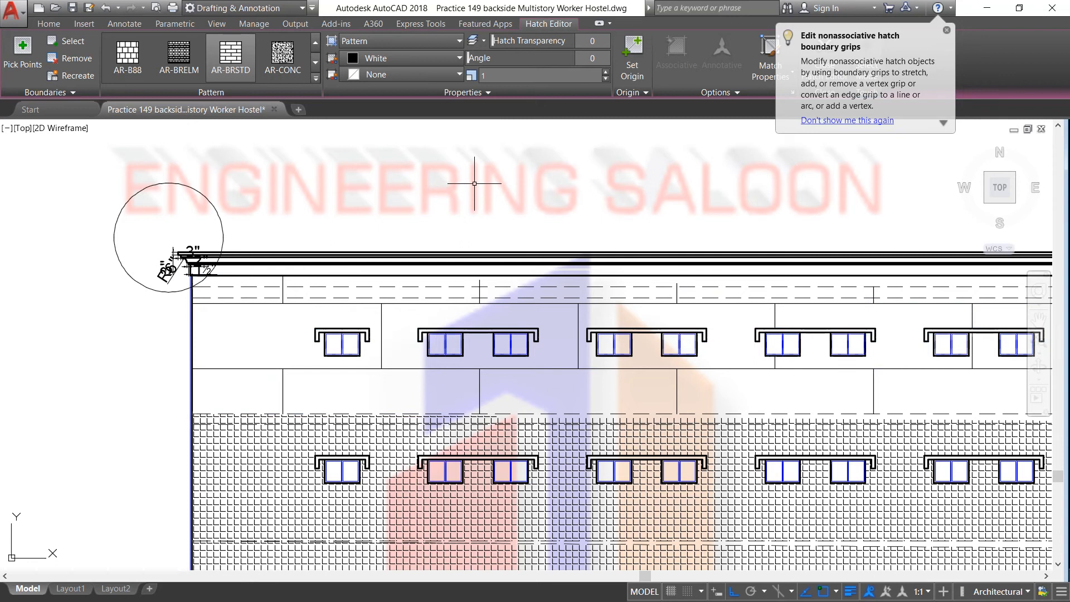
left_click(106, 8)
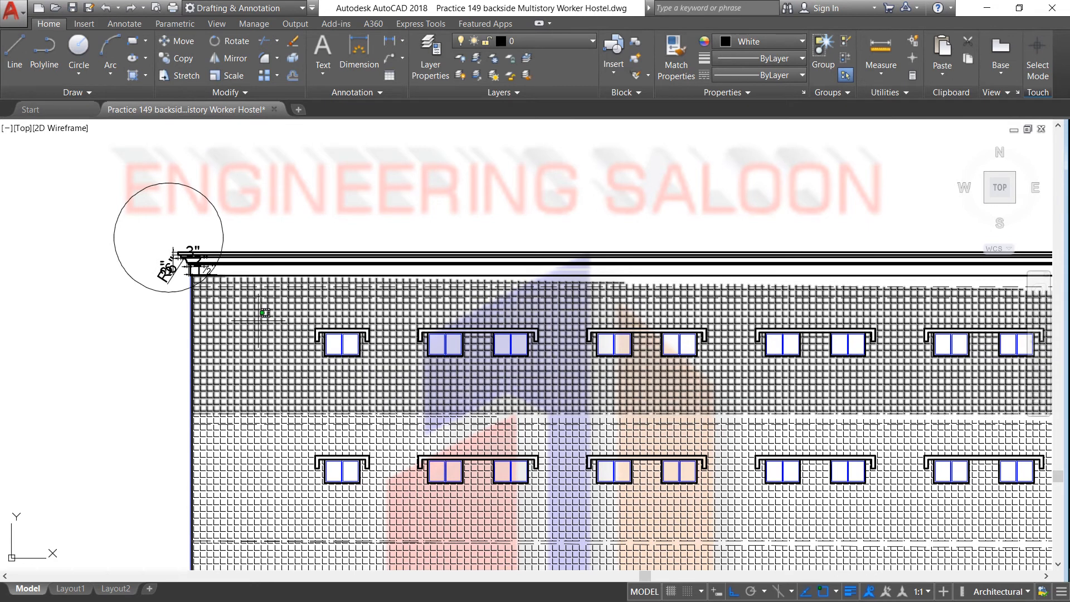
Change the top storey hatch to the AR-BRSTD brick pattern at scale 0.1
left_click(259, 315)
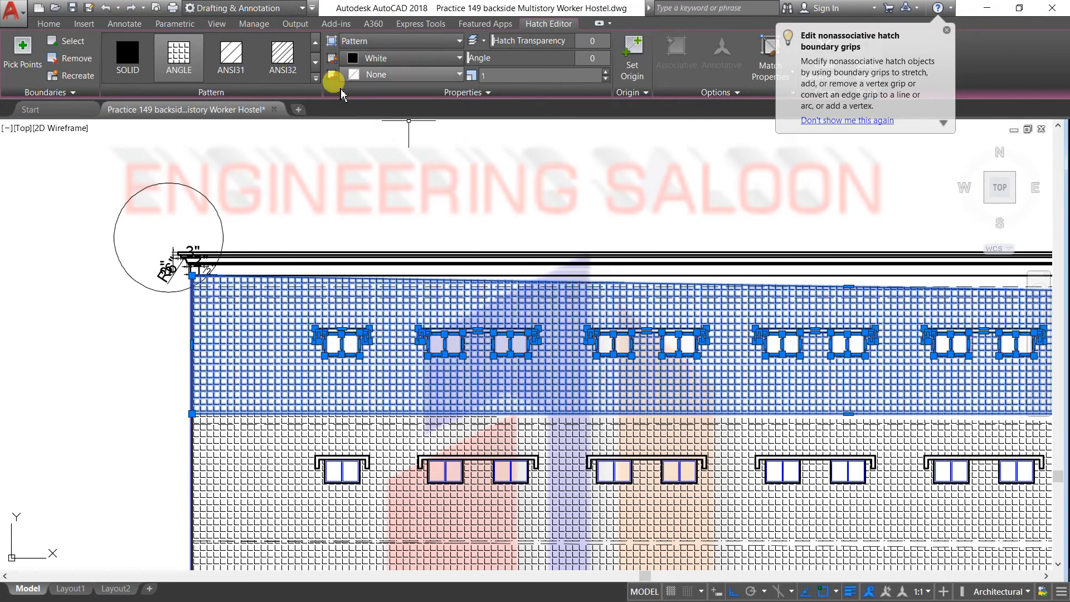
key("Escape")
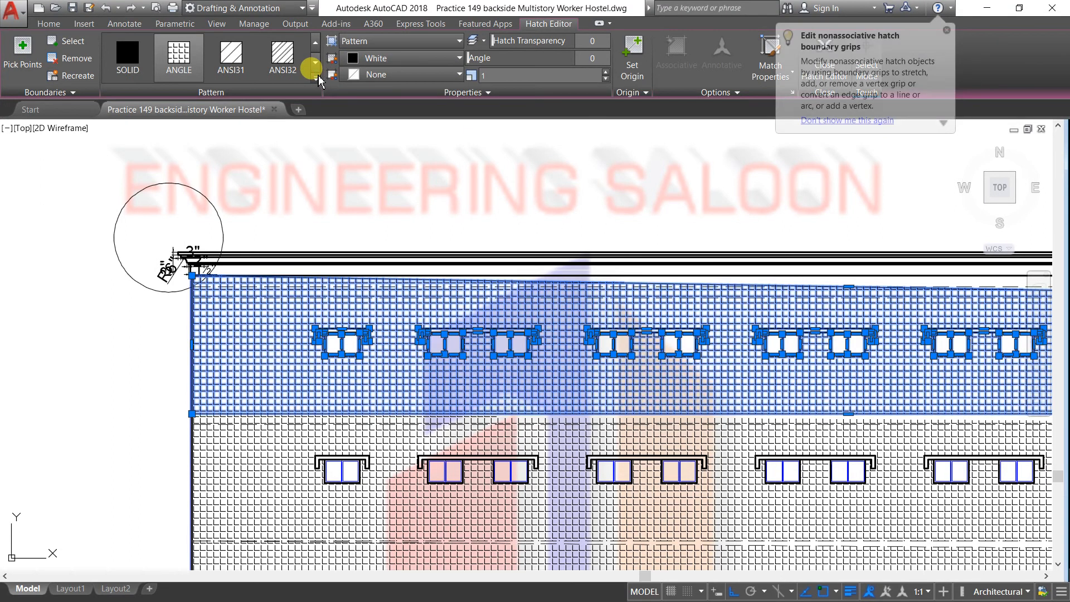
left_click(316, 78)
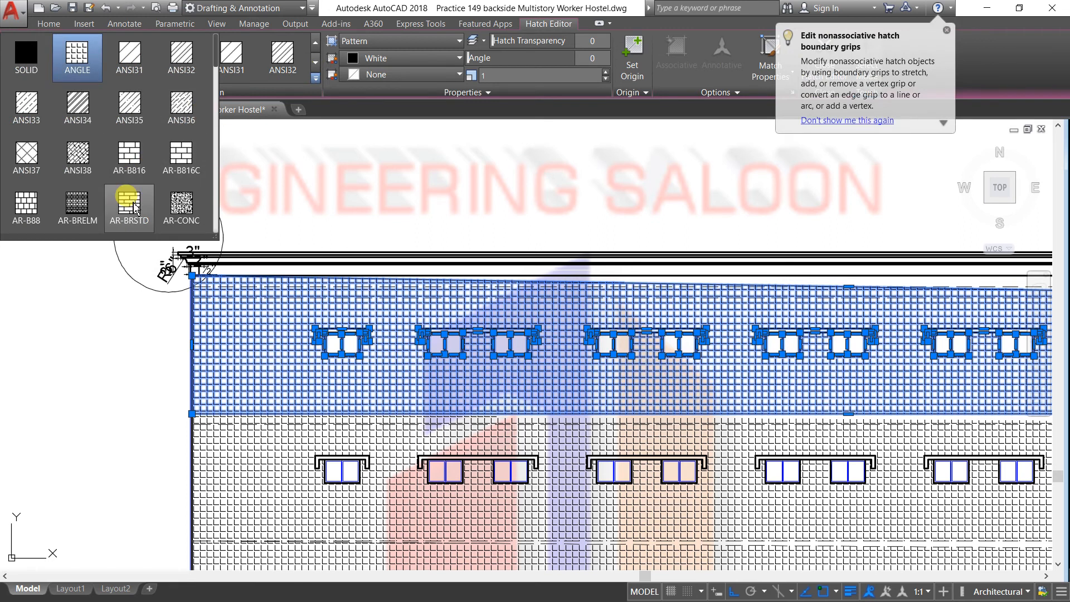
left_click(130, 205)
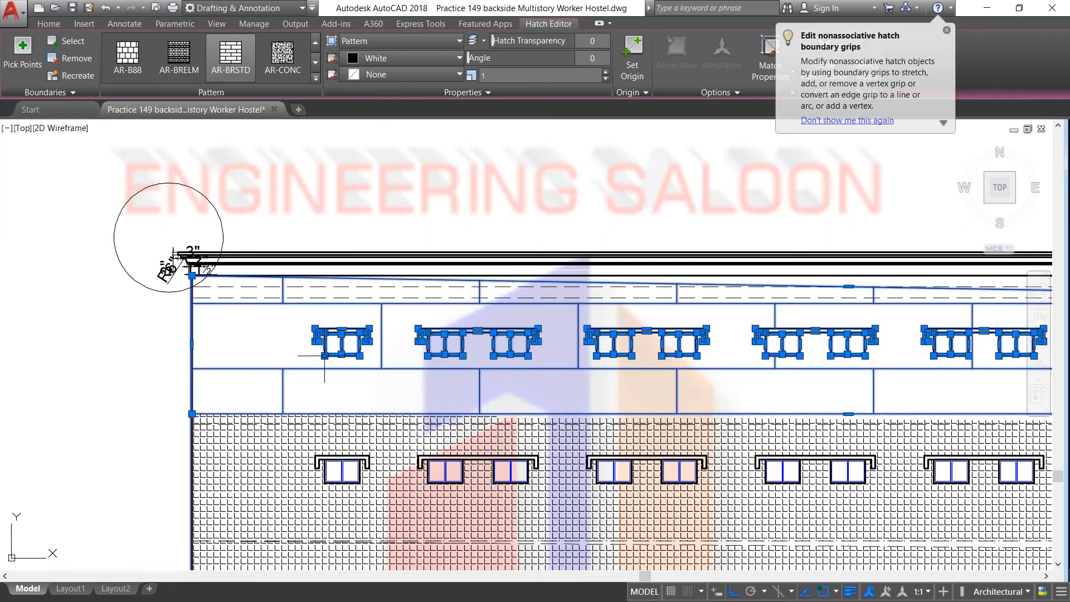
scroll(301, 284, "down", 5)
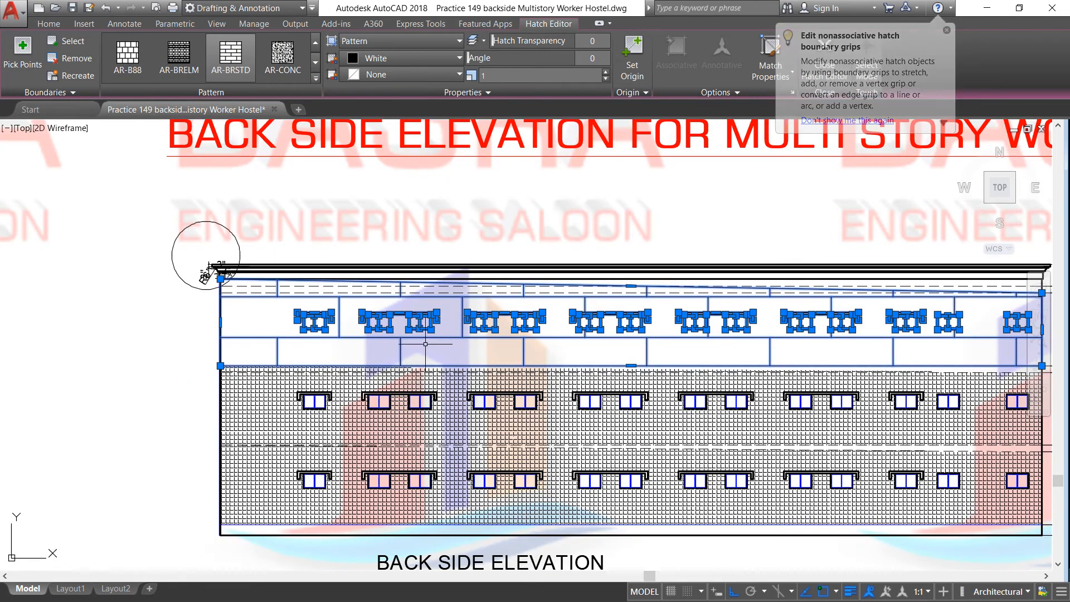
scroll(436, 344, "up", 5)
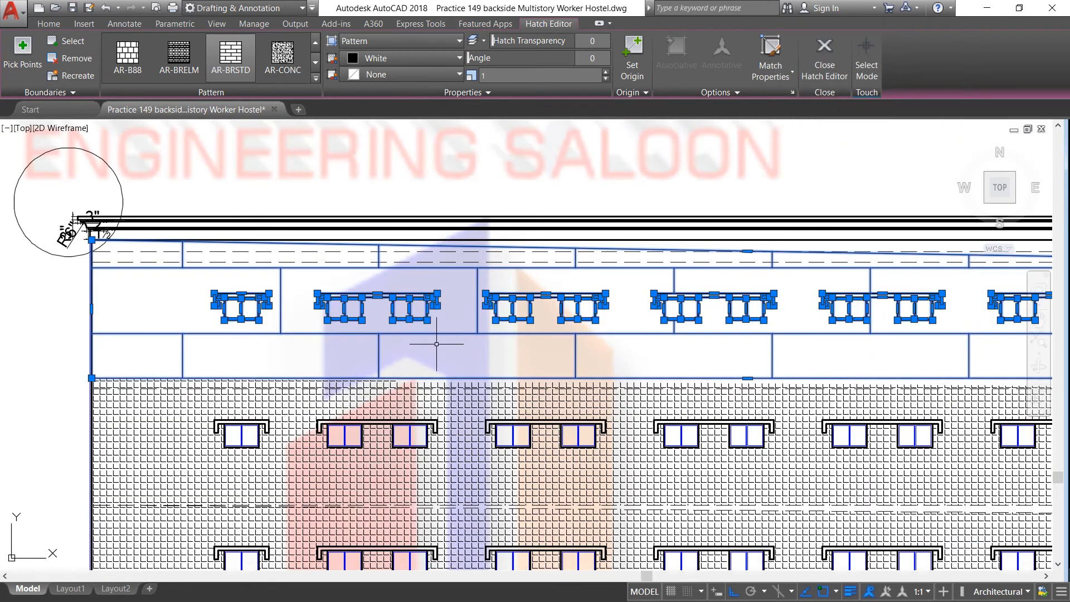
left_click(487, 68)
key("Return")
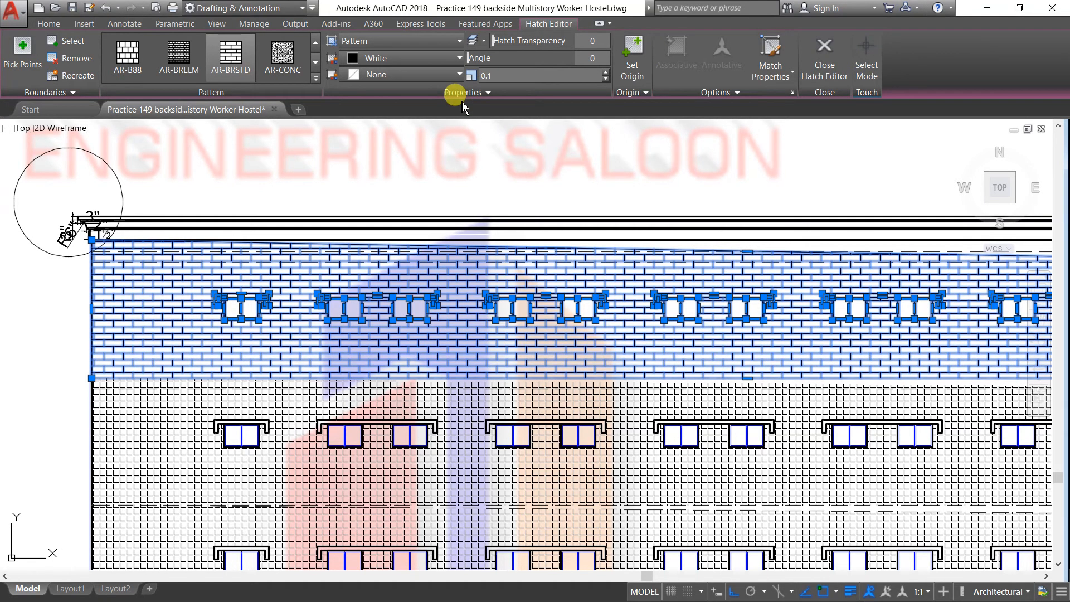
key("Escape")
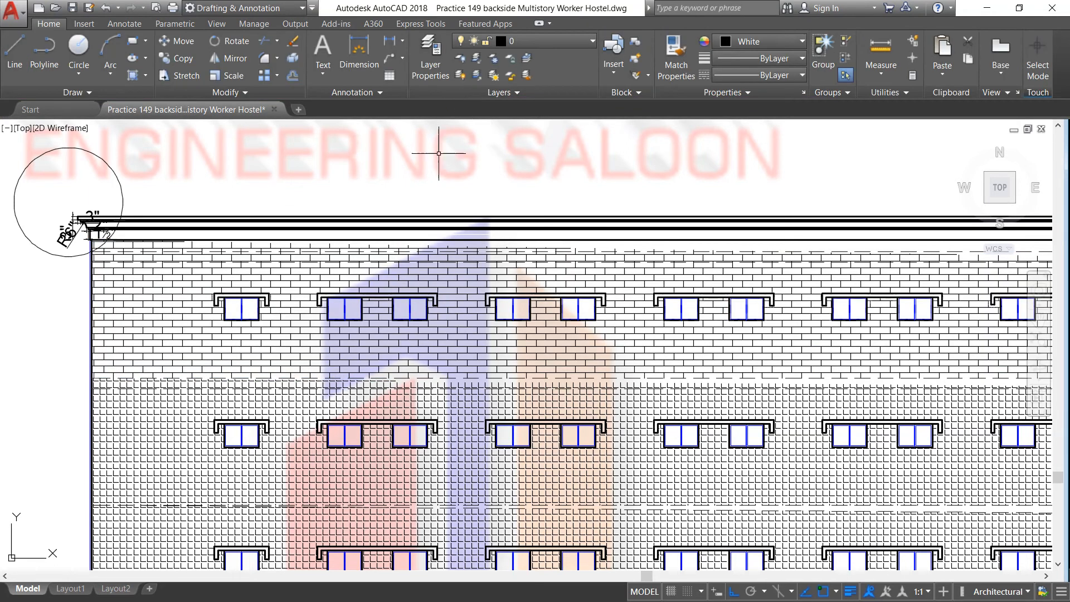
Set the top storey brick hatch's colour to dark red 153,27,30
scroll(208, 265, "up", 2)
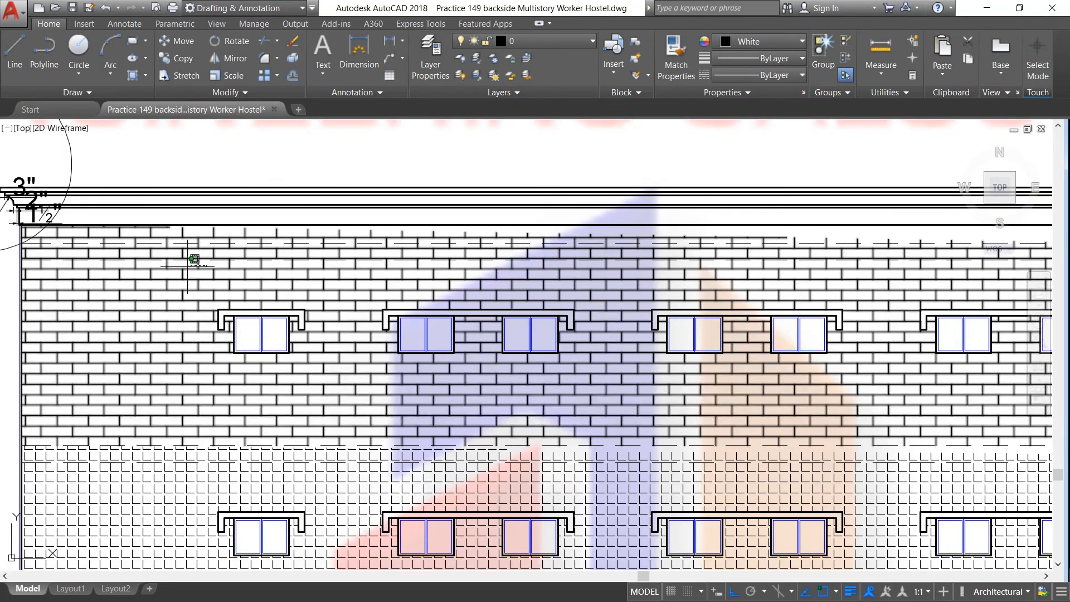
left_click(178, 257)
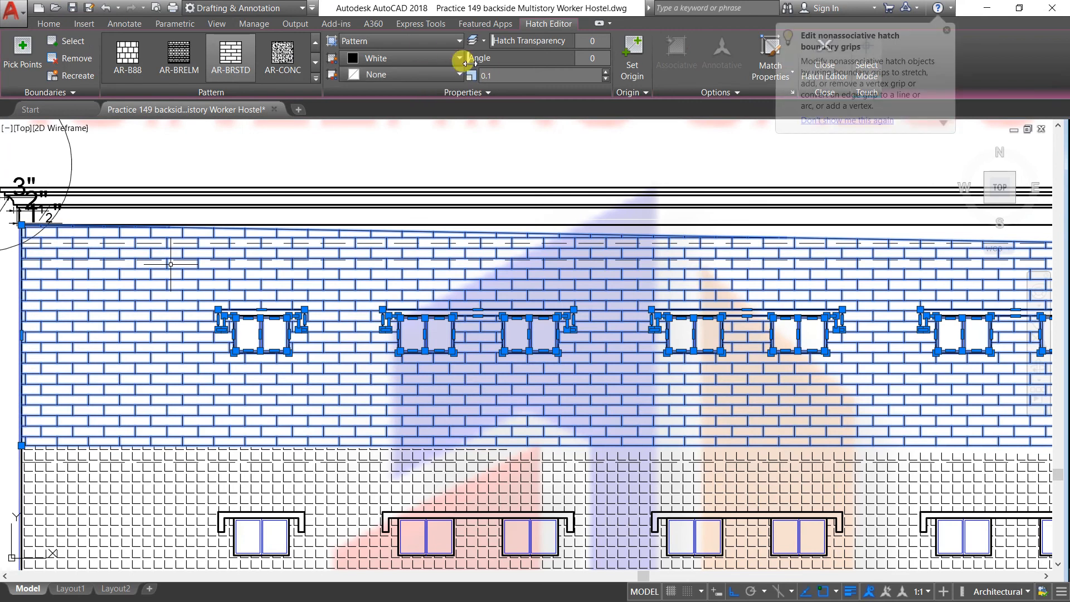
left_click(459, 58)
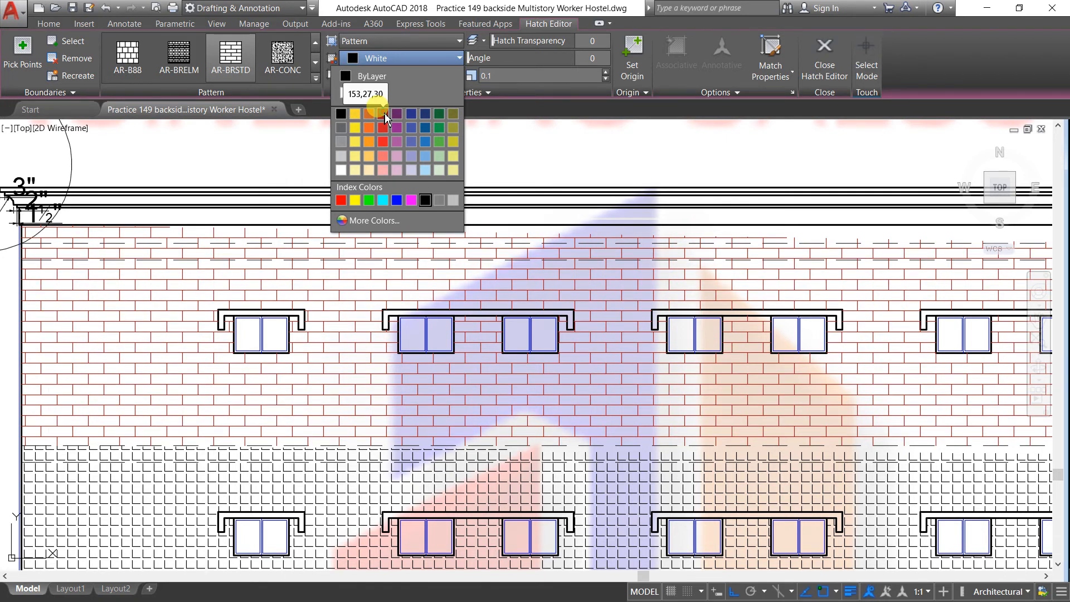
left_click(385, 112)
key("Escape")
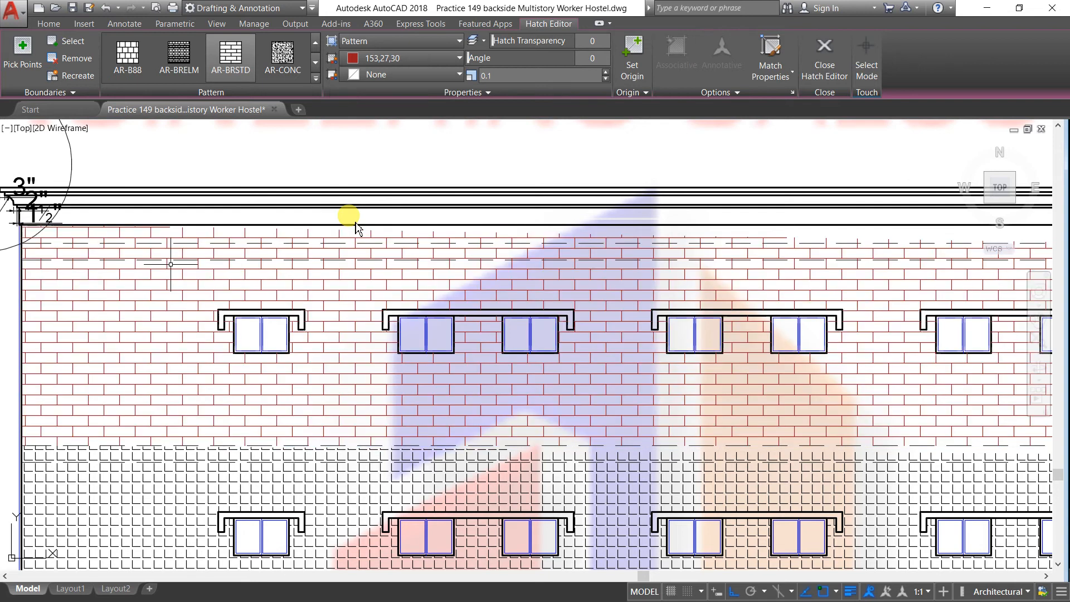
scroll(351, 223, "down", 4)
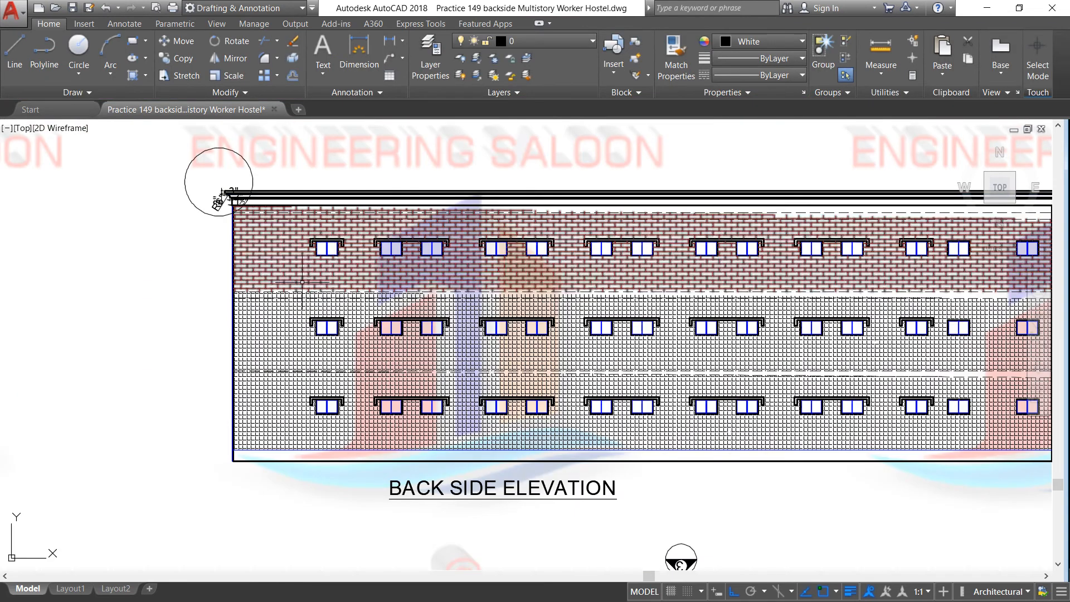
scroll(315, 301, "up", 2)
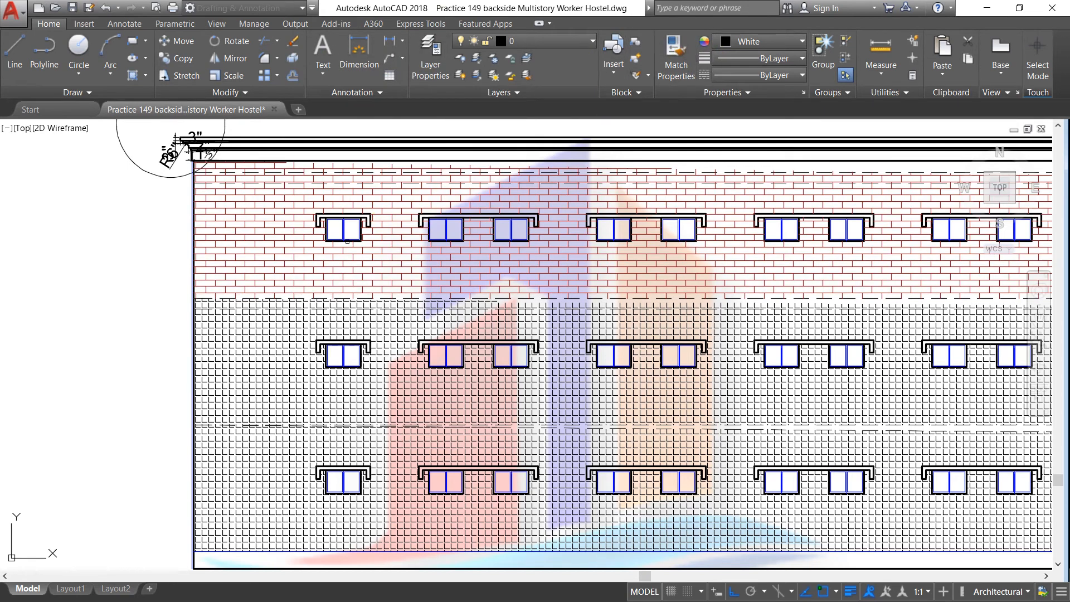
left_click(304, 252)
left_click(280, 370)
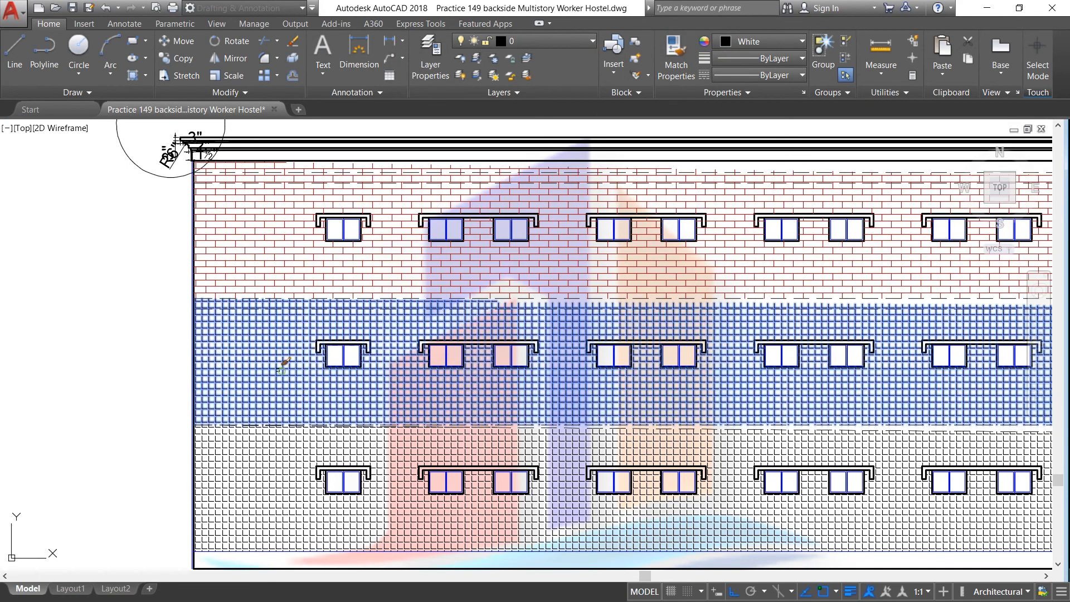
right_click(295, 317)
left_click(312, 328)
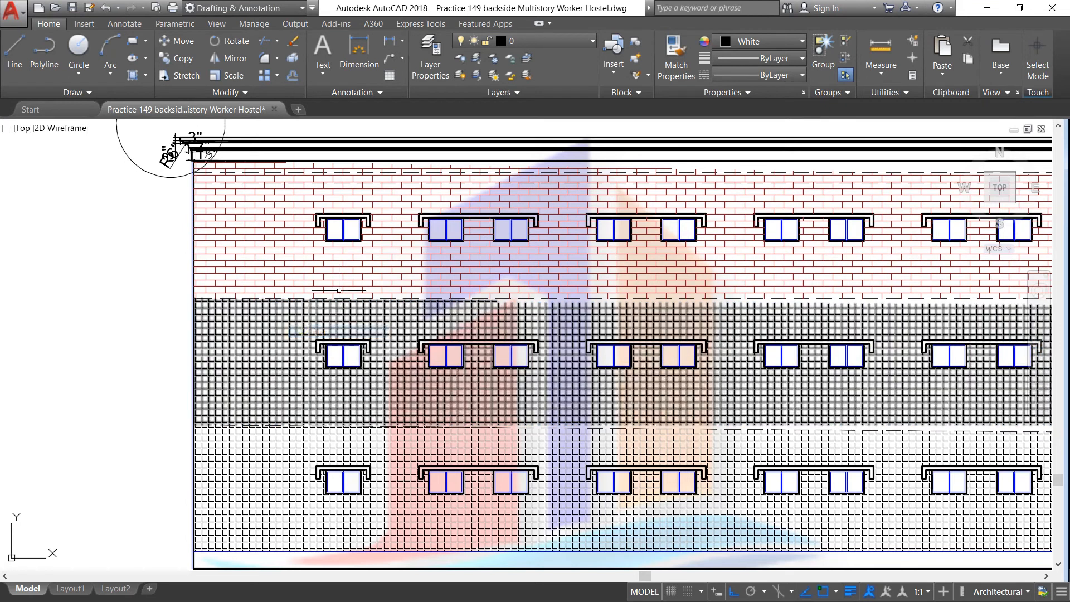
Match the top storey brick hatch's properties onto the lowest and middle storey hatches
left_click(681, 44)
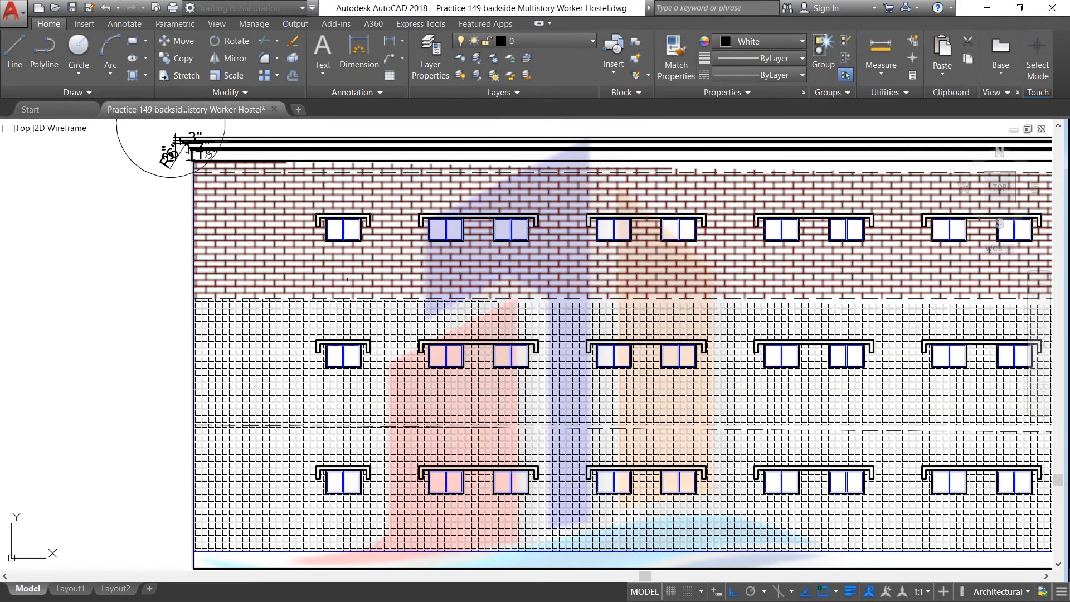
left_click(343, 279)
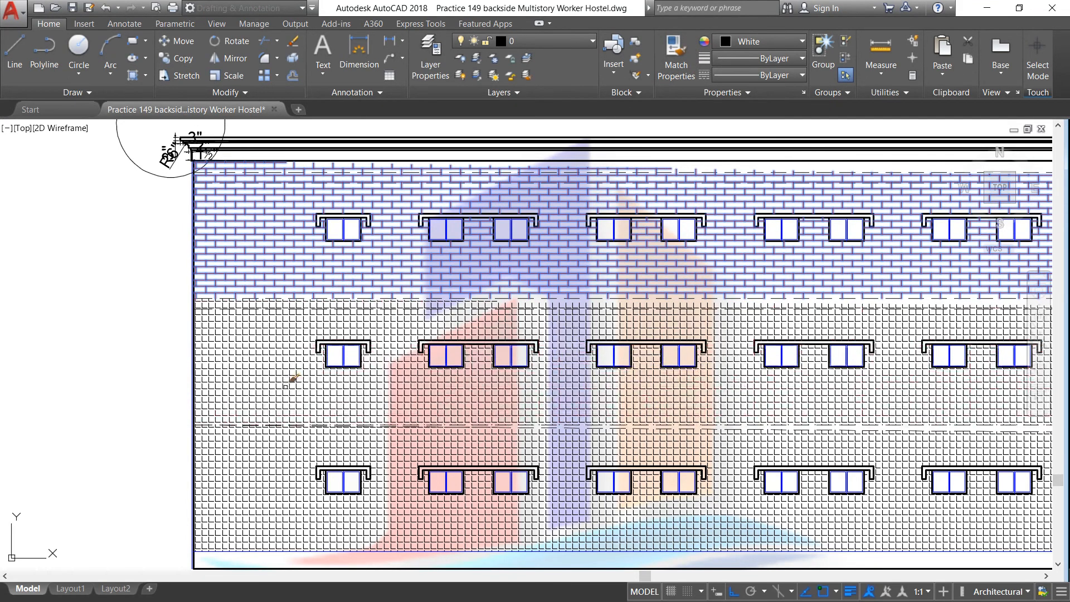
left_click(278, 456)
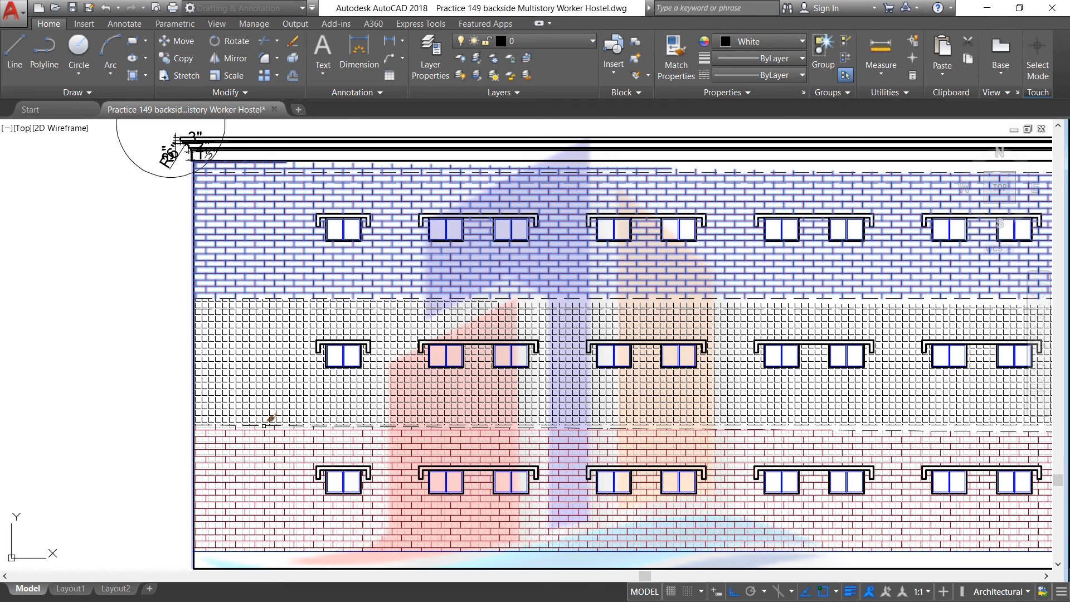
left_click(267, 407)
right_click(150, 332)
left_click(159, 342)
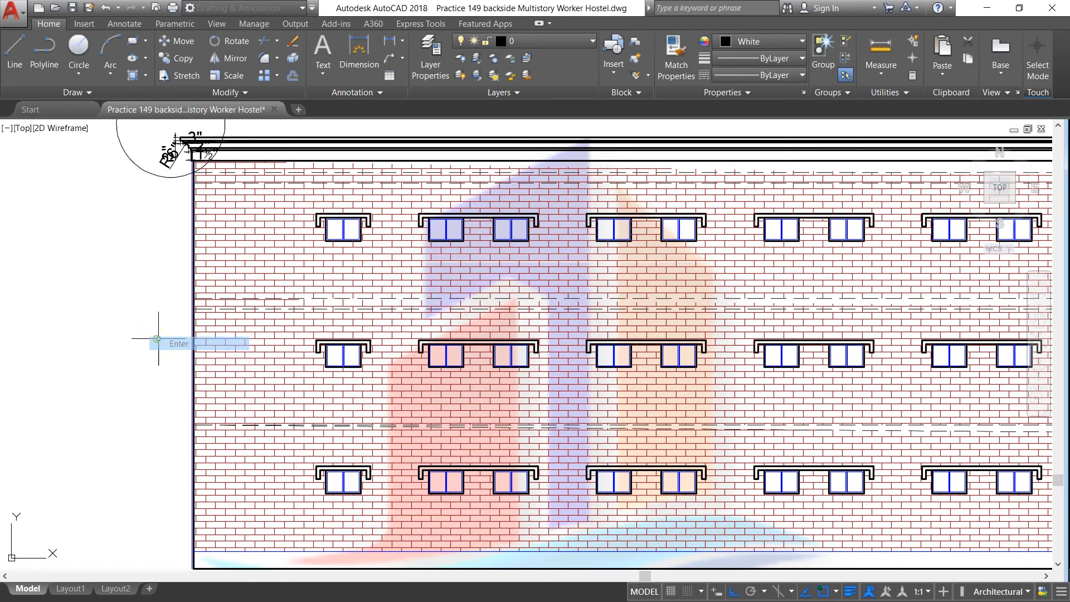
scroll(188, 312, "down", 2)
scroll(322, 363, "up", 1)
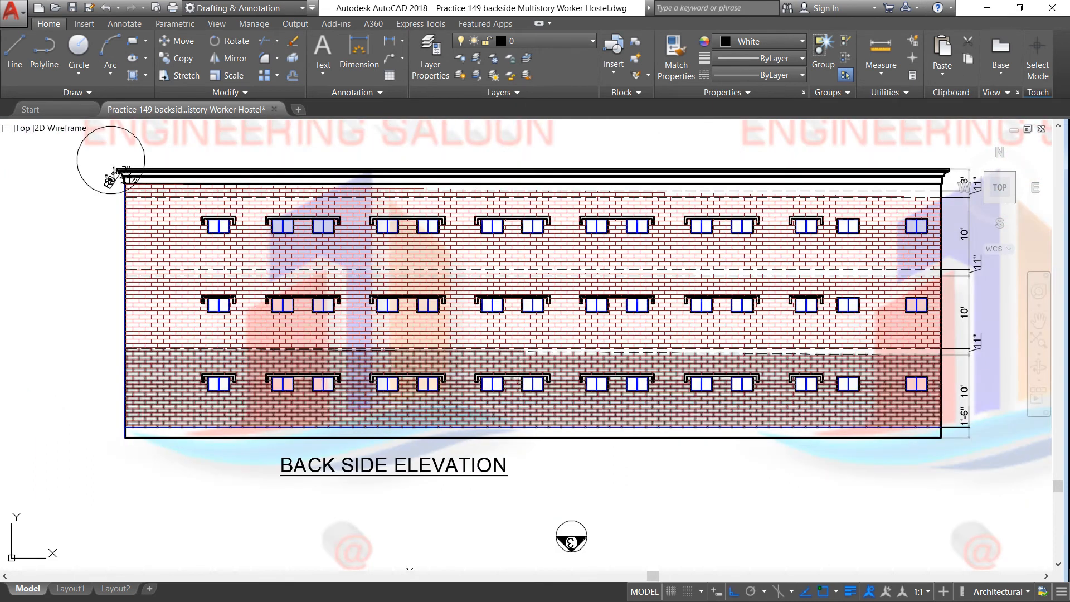
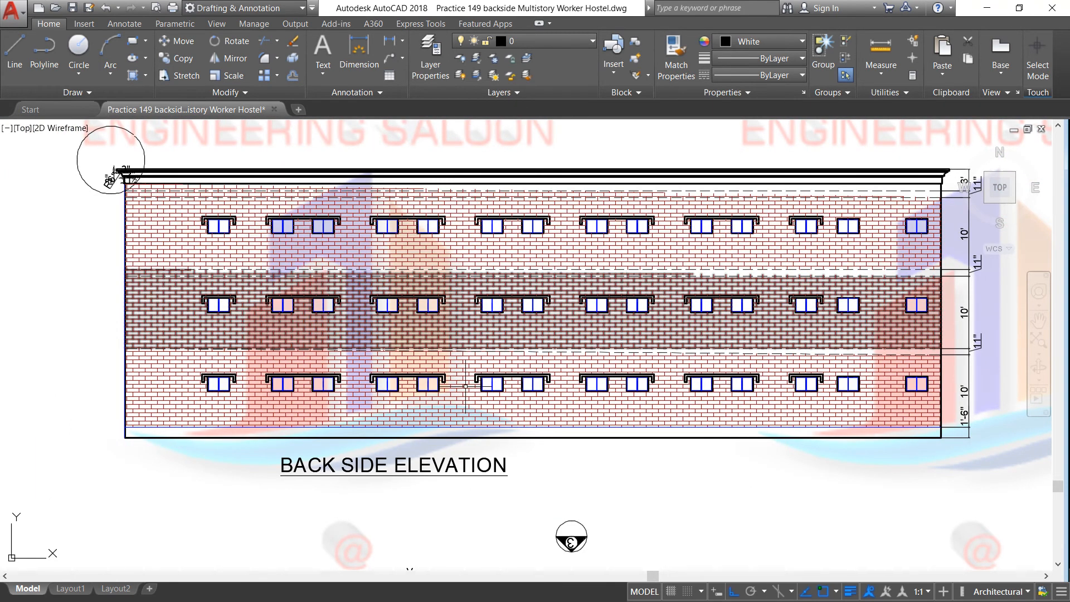
scroll(425, 406, "up", 2)
scroll(462, 351, "down", 2)
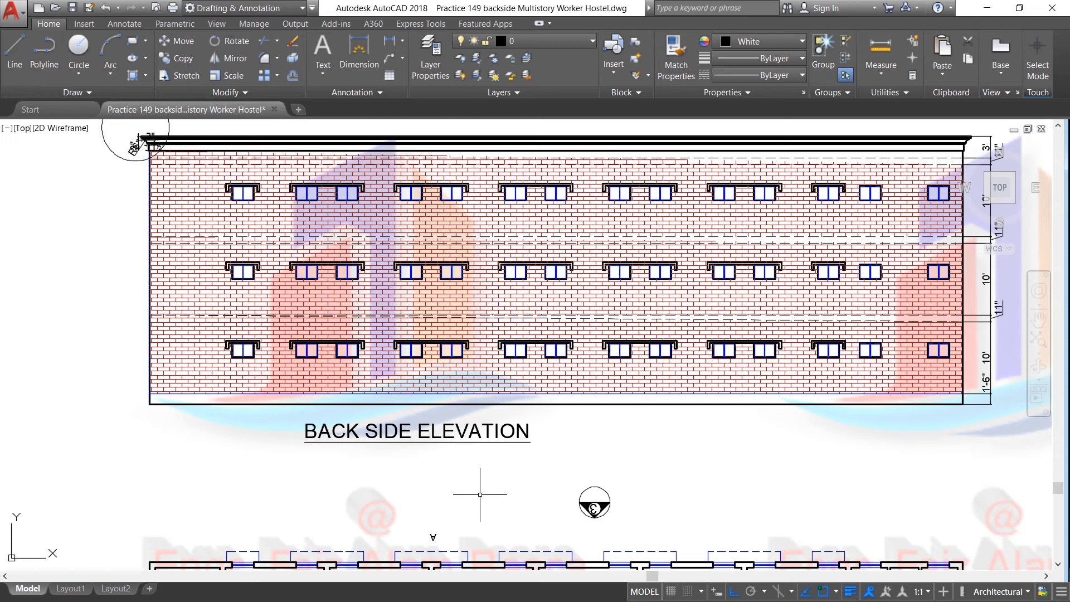
scroll(446, 455, "down", 3)
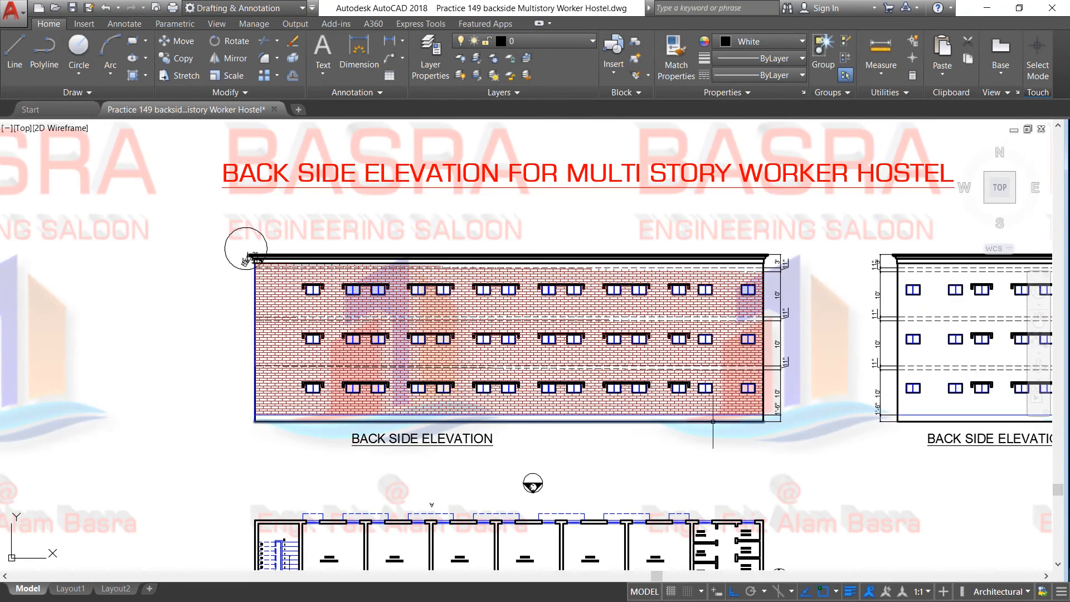
Inspect the brick hatches and the dashed floor lines between the storeys across the hatched back side elevation
scroll(752, 401, "up", 6)
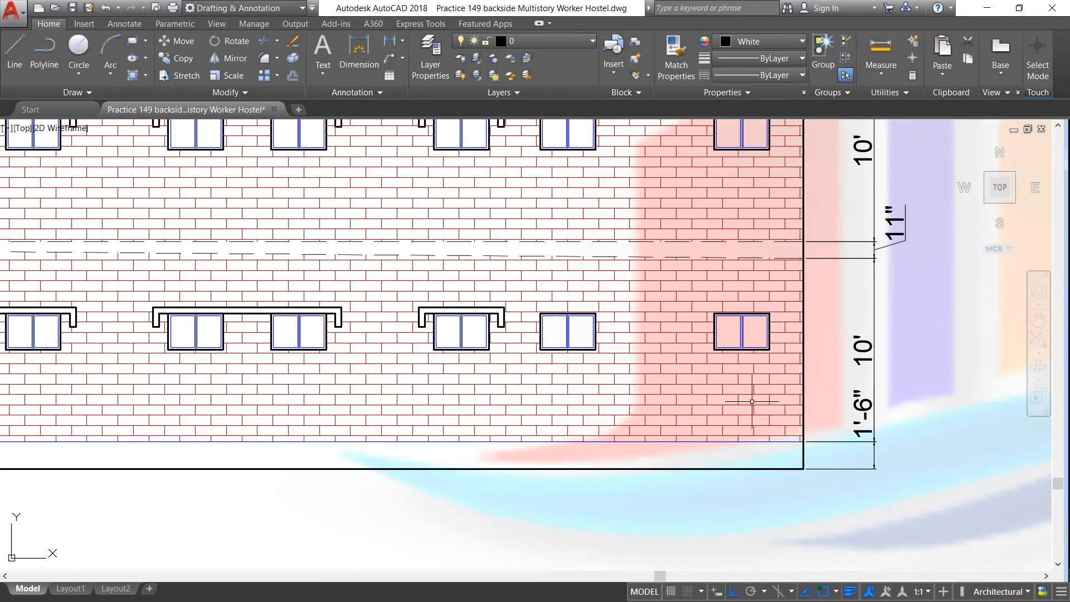
scroll(752, 401, "down", 2)
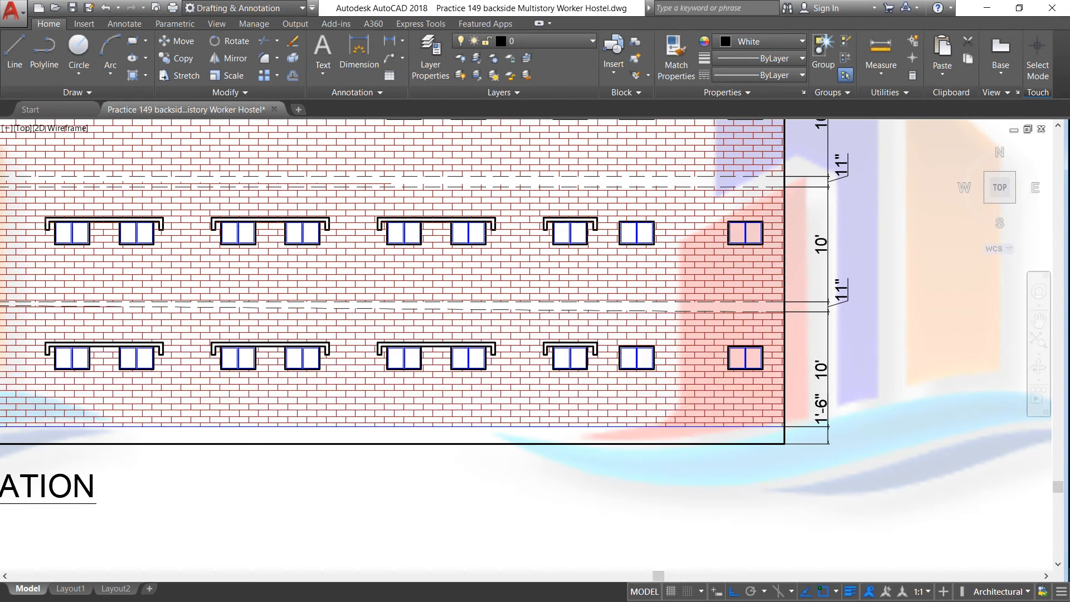
scroll(760, 401, "down", 2)
scroll(760, 400, "down", 2)
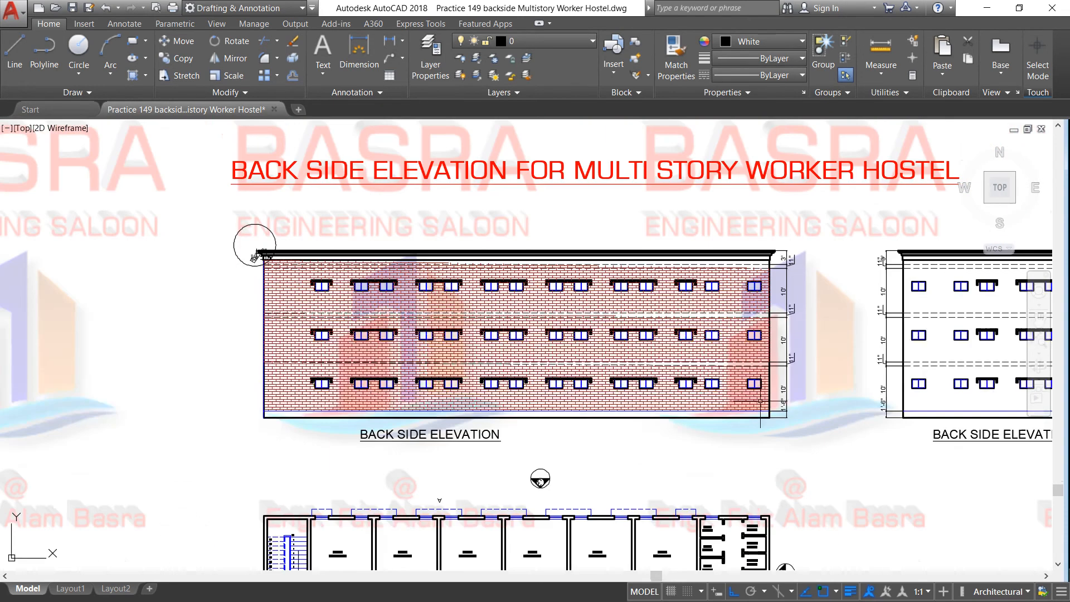
scroll(475, 339, "up", 2)
scroll(237, 308, "up", 2)
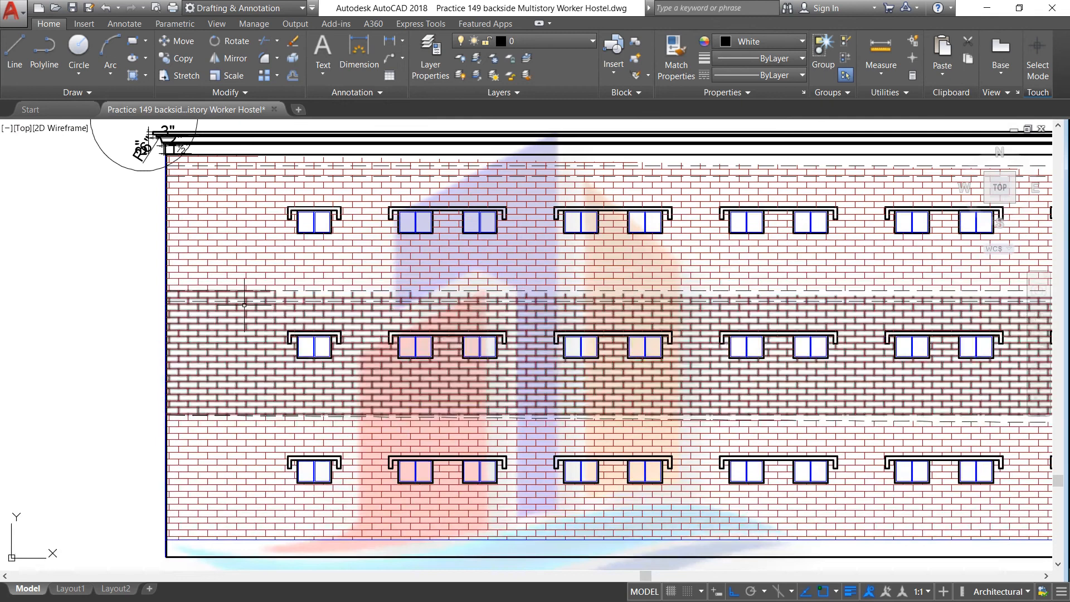
scroll(237, 308, "up", 2)
scroll(223, 298, "down", 3)
scroll(249, 293, "up", 1)
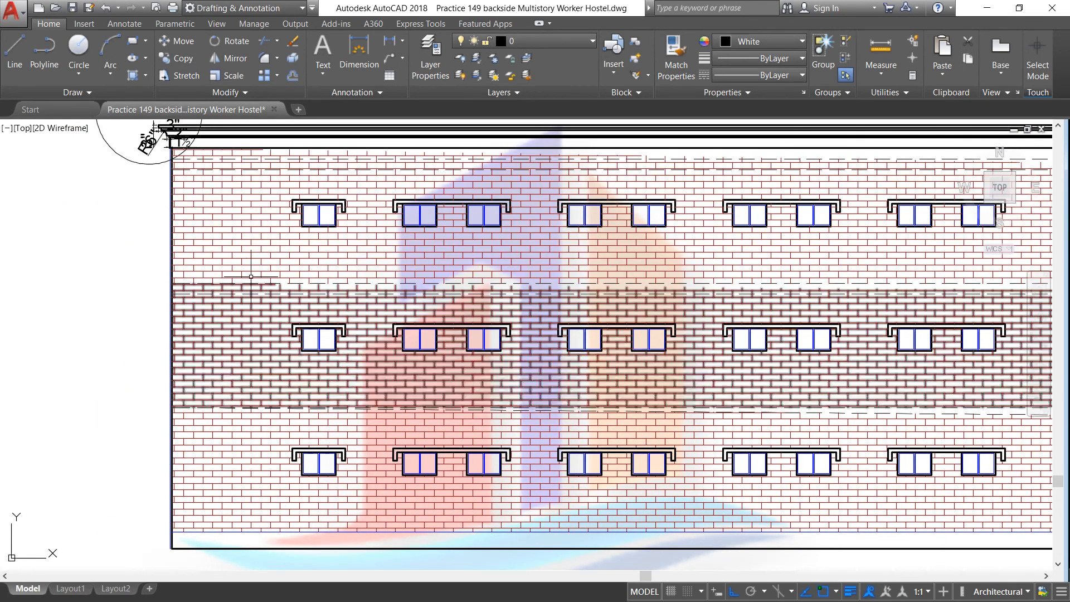
Erase the three separate brick hatches from the lowest, middle and top storeys of the original elevation
left_click(292, 41)
scroll(240, 301, "up", 3)
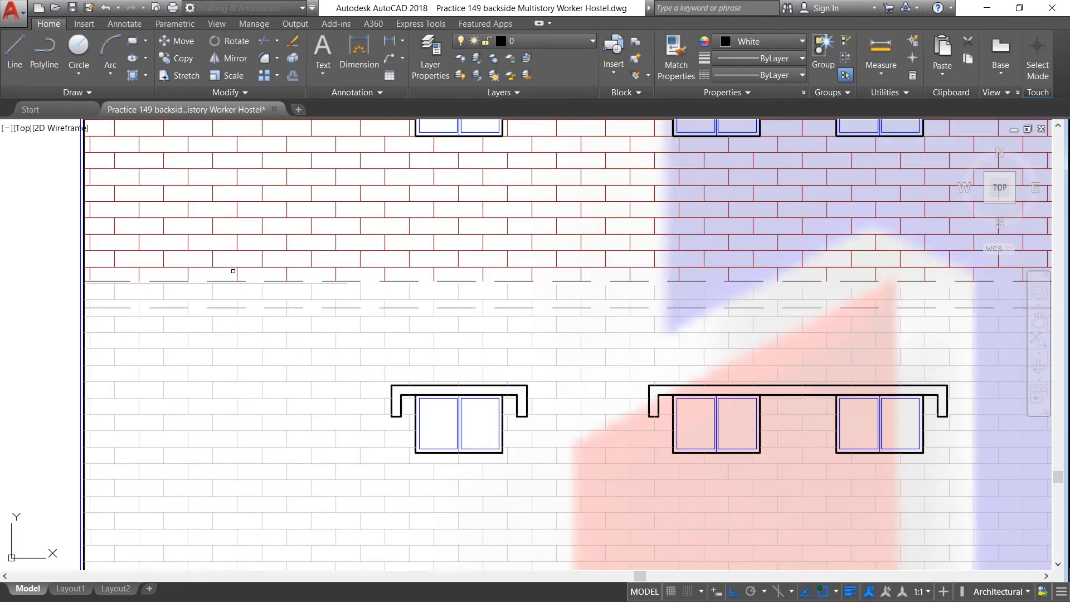
scroll(234, 279, "down", 3)
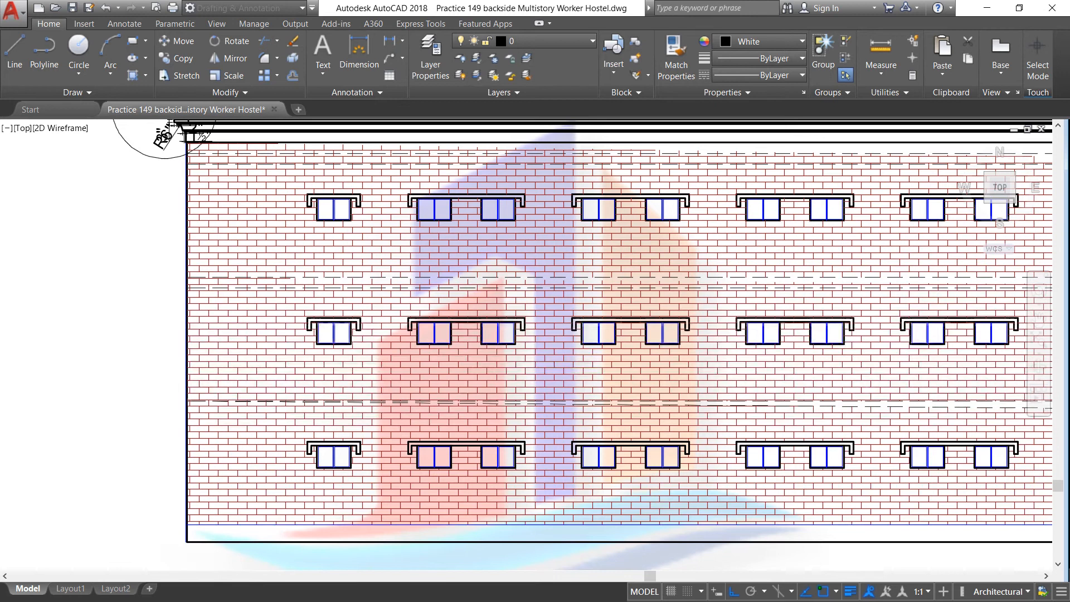
scroll(260, 277, "down", 2)
left_click(254, 414)
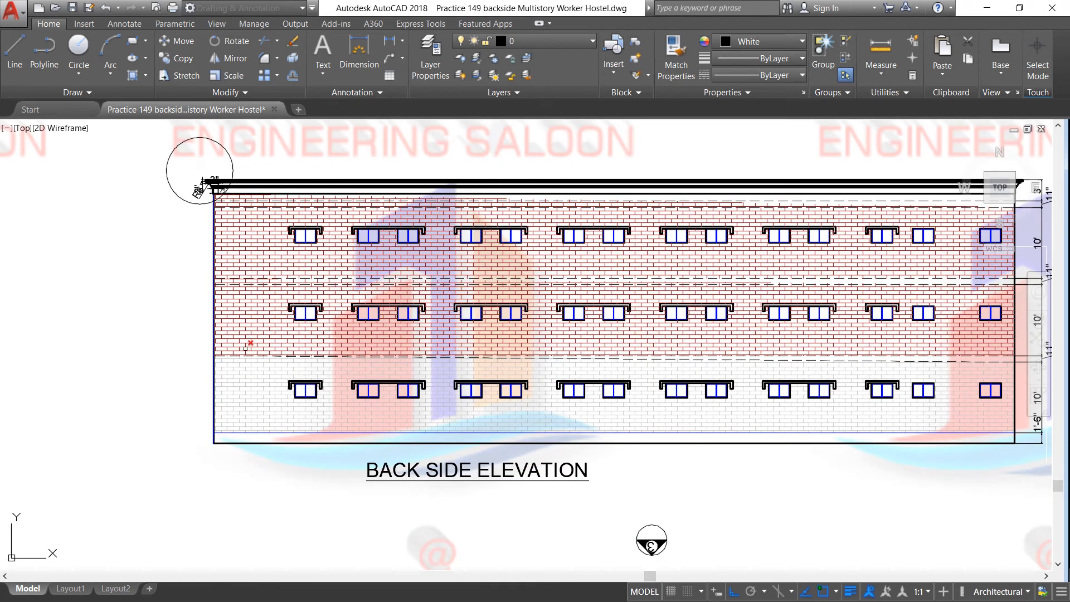
left_click(242, 338)
left_click(248, 262)
key("Delete")
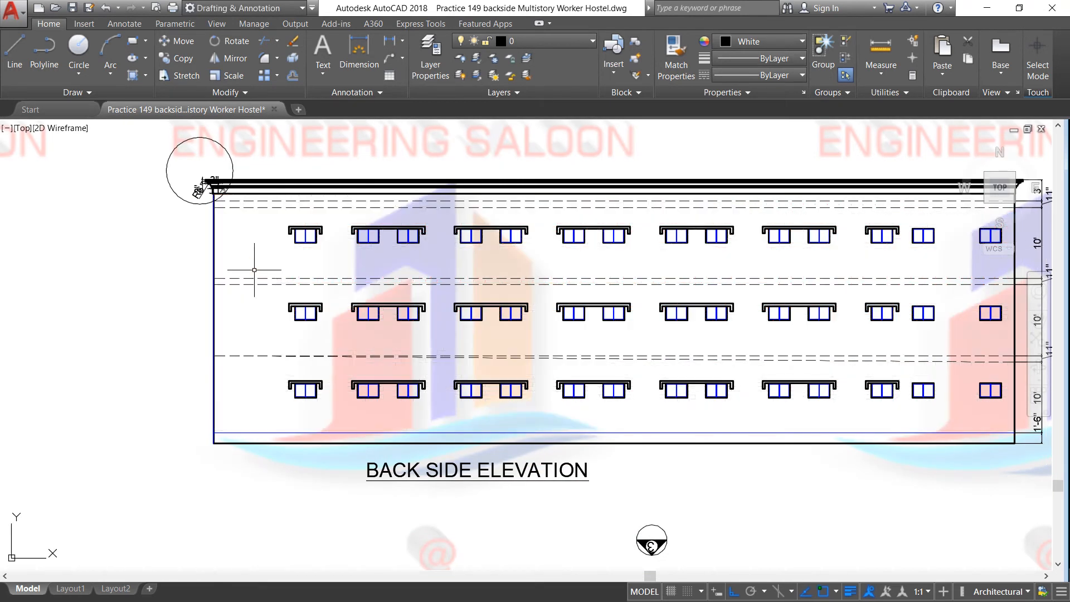
Erase all the dashed floor lines running across the wall of the original back side elevation
left_click(293, 42)
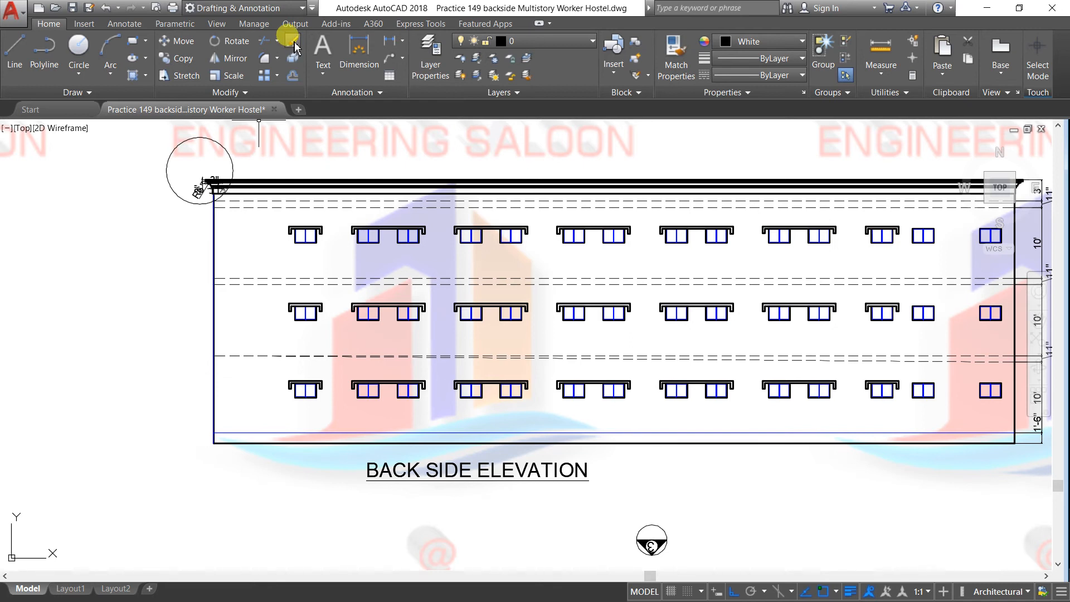
scroll(312, 278, "down", 4)
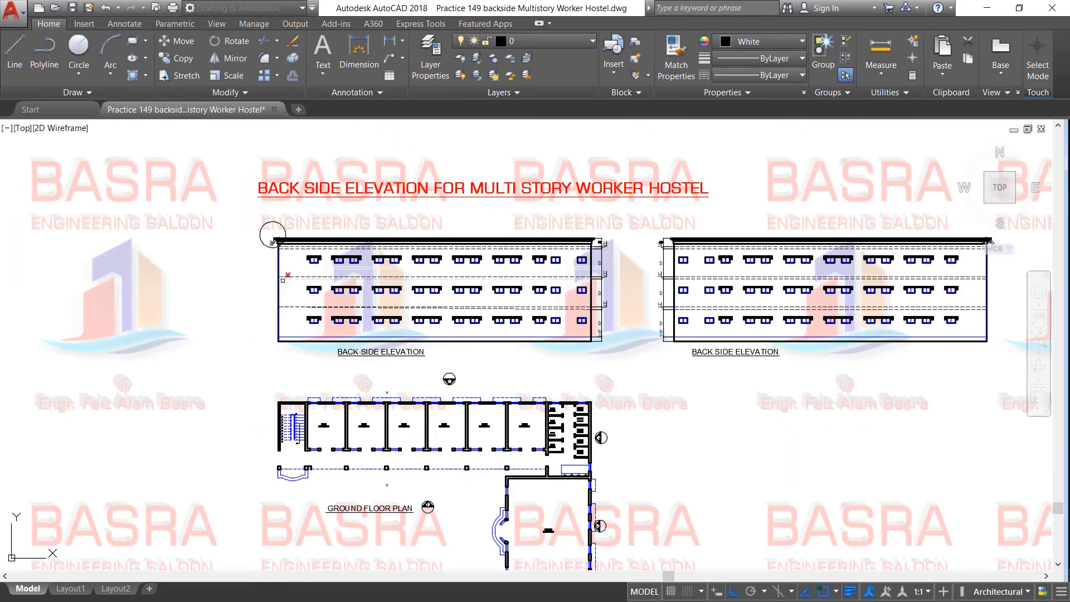
scroll(273, 241, "up", 2)
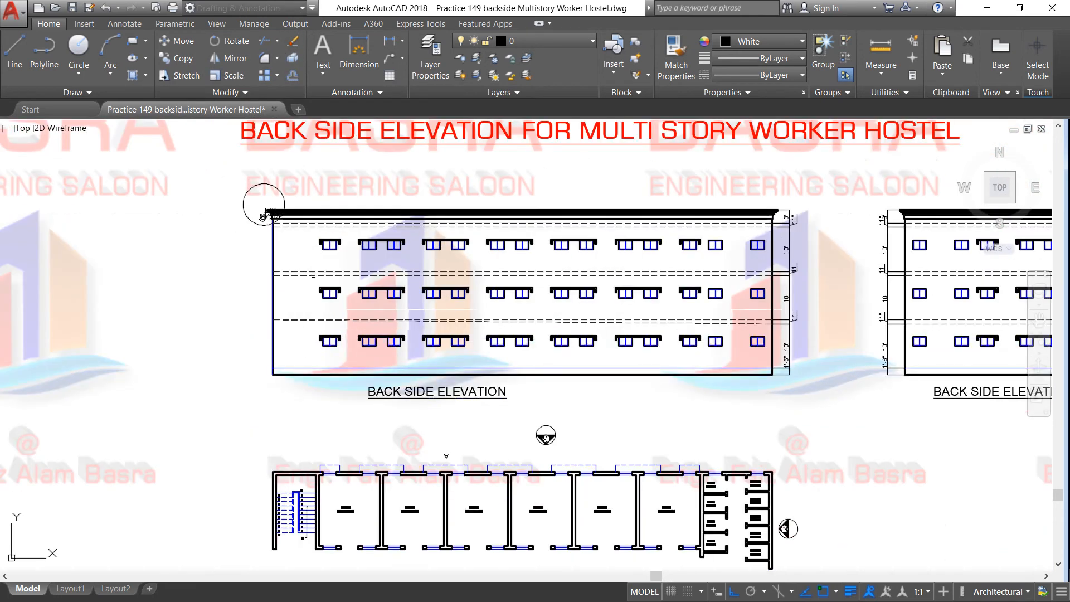
scroll(299, 327, "up", 2)
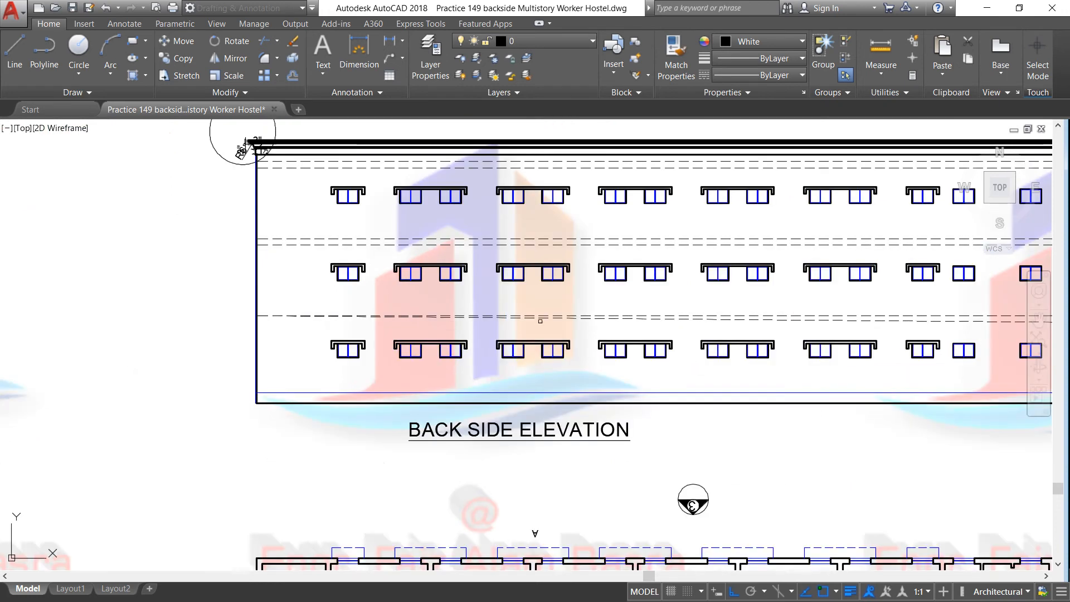
left_click(301, 327)
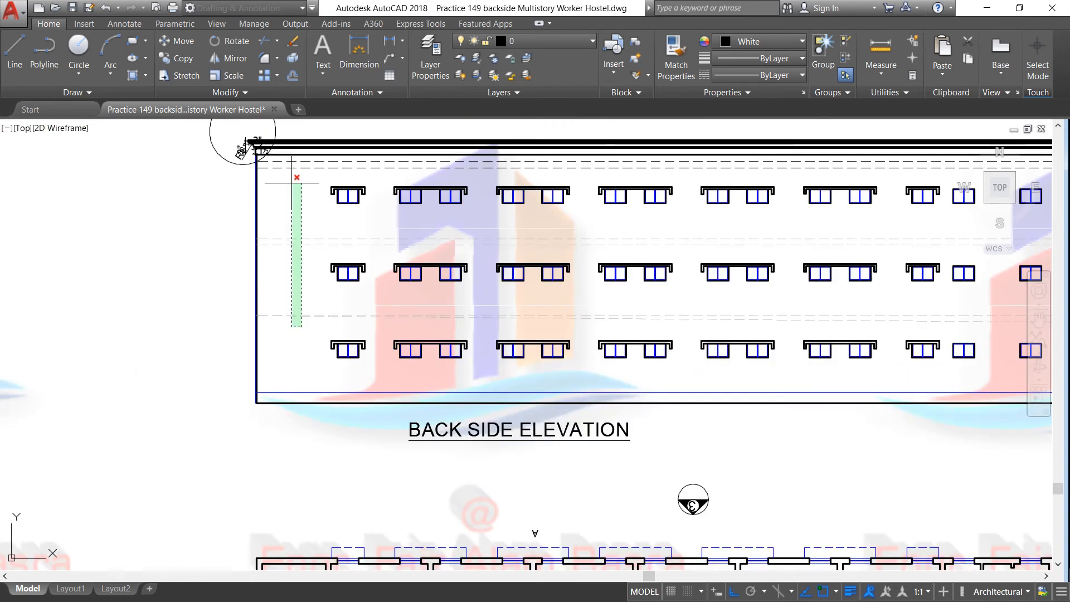
left_click(281, 156)
key("Delete")
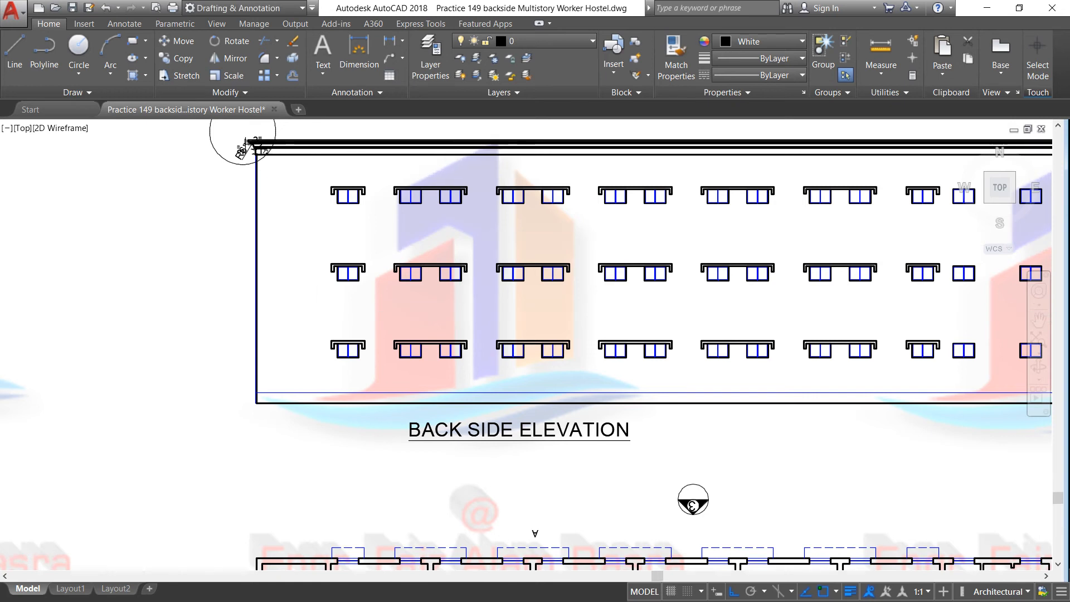
Erase the circle around the cornice detail at the original elevation's upper-left corner
scroll(252, 242, "down", 2)
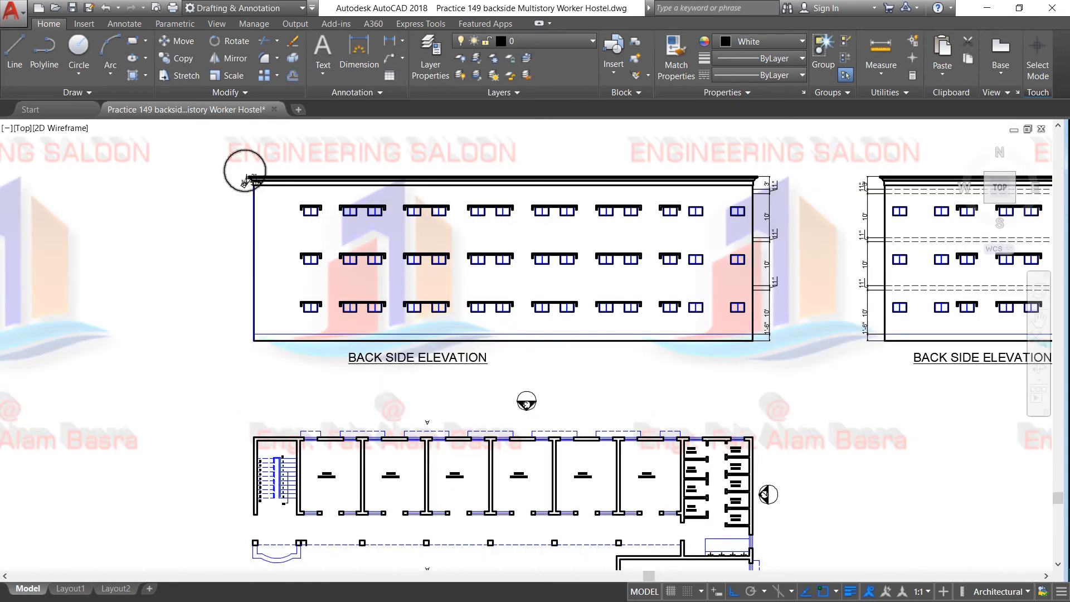
scroll(243, 167, "up", 3)
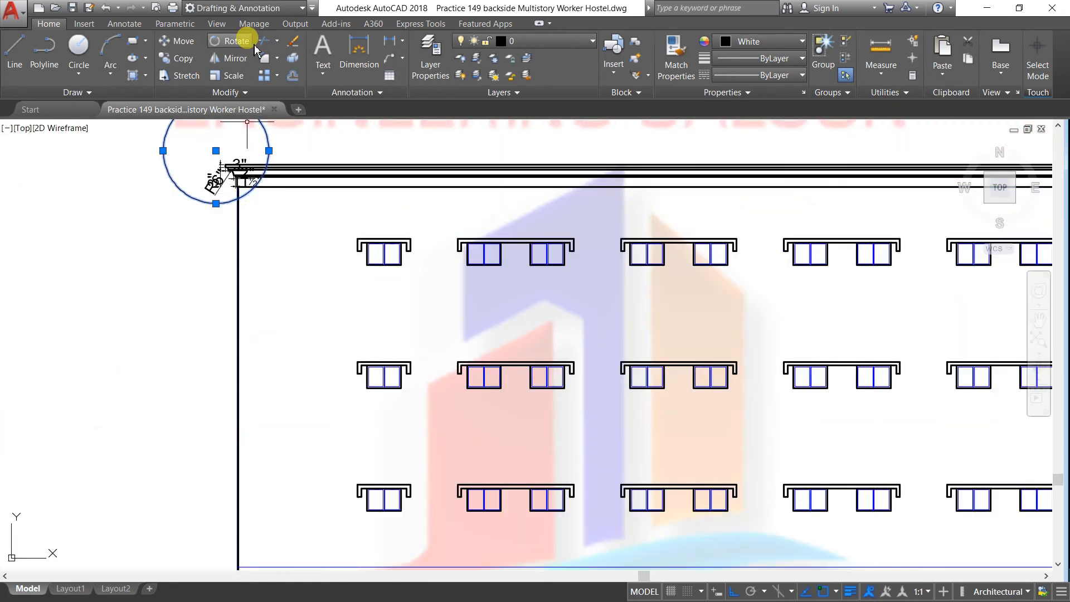
scroll(173, 140, "down", 2)
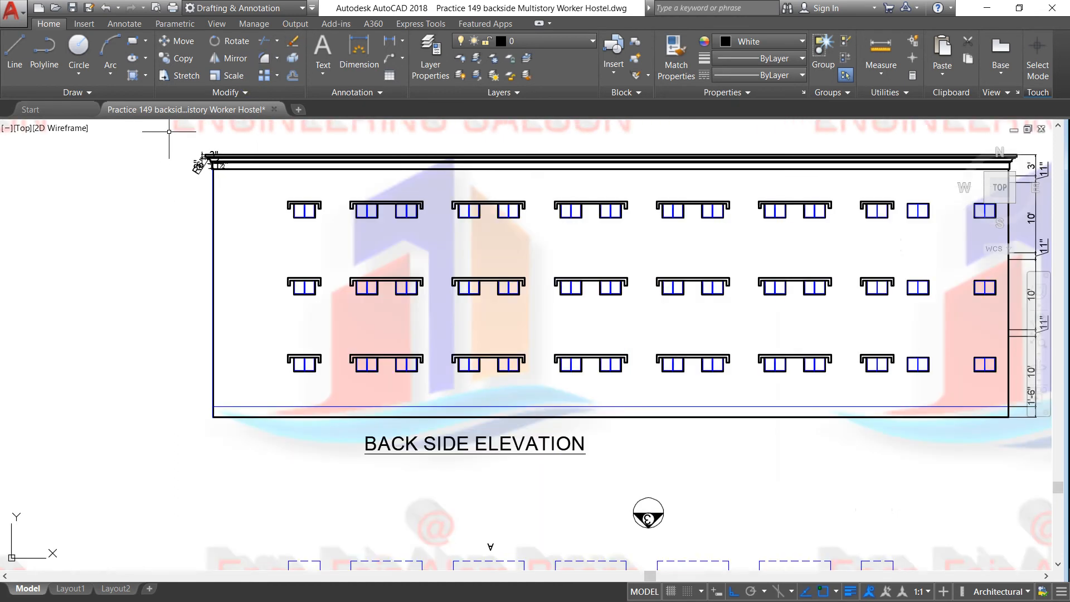
Hatch the original elevation's whole wall around the windows with the AR-BRSTD pattern at scale 0.1 in dark red 153,27,30
left_click(145, 74)
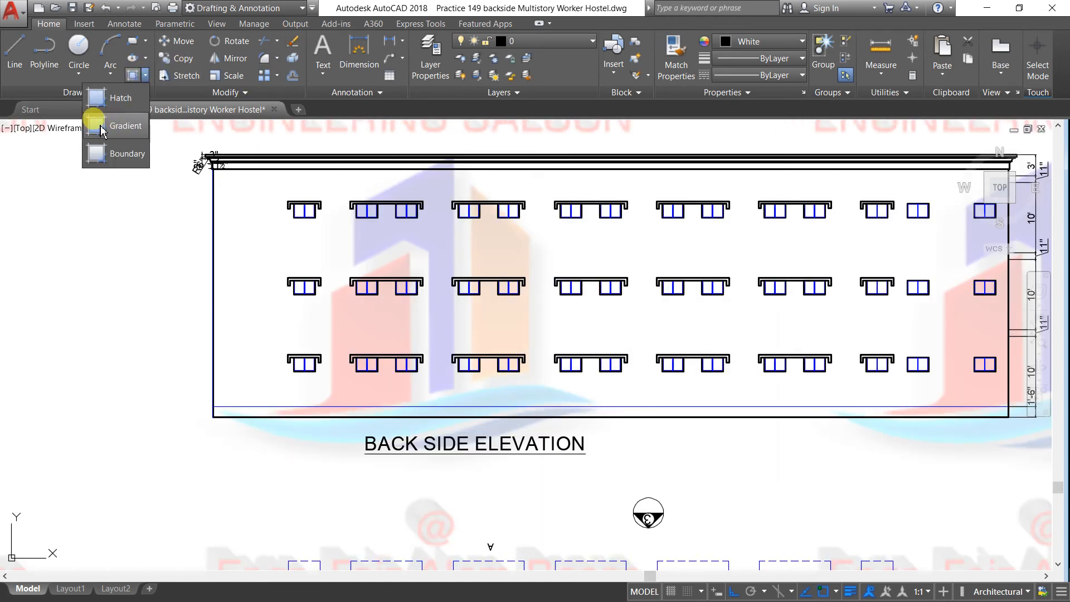
left_click(95, 98)
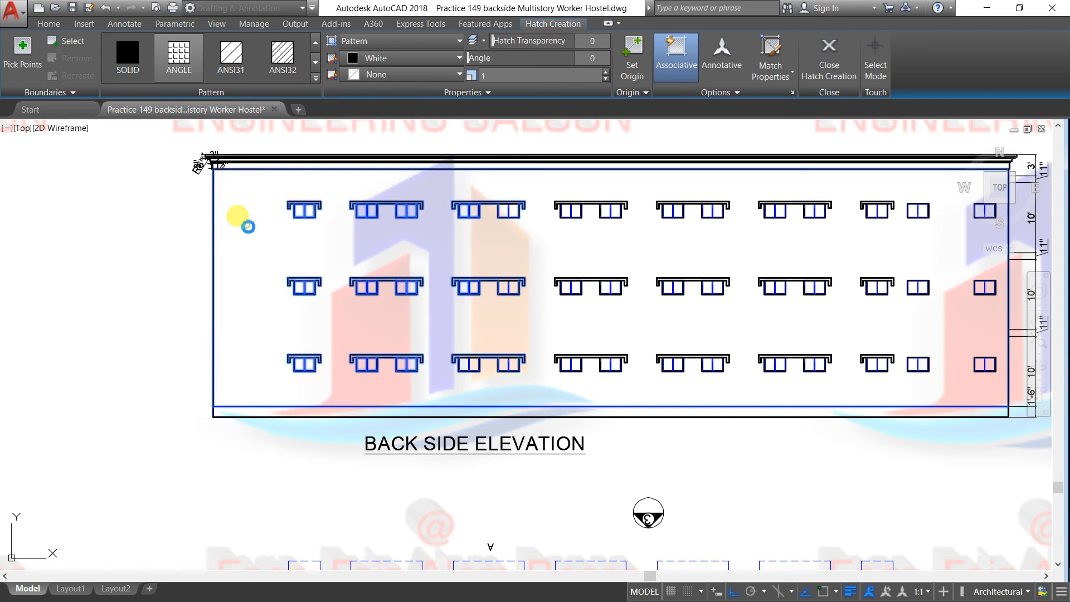
left_click(243, 221)
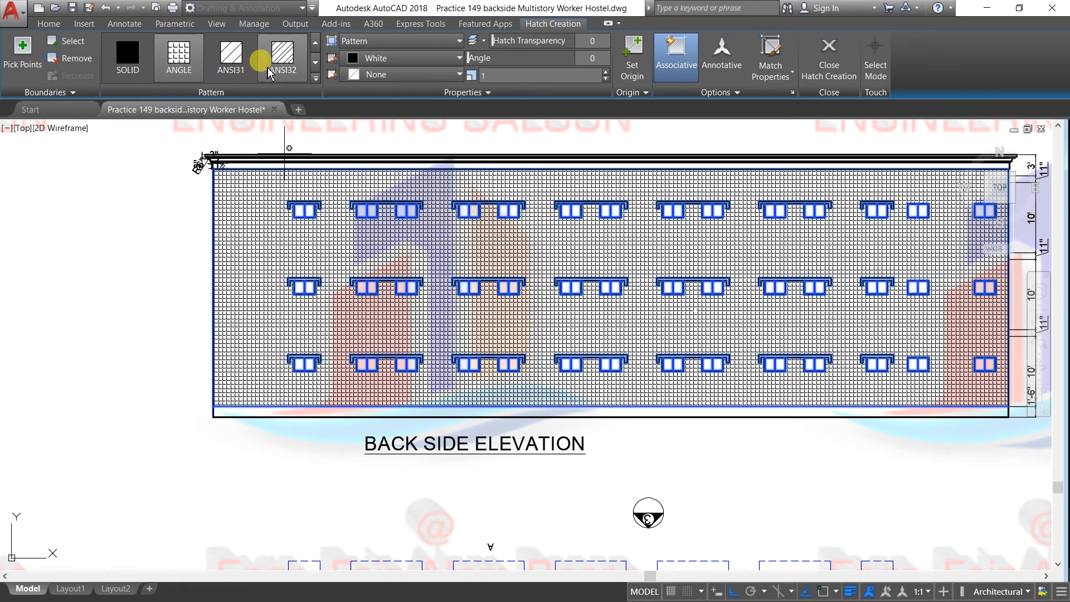
left_click(315, 78)
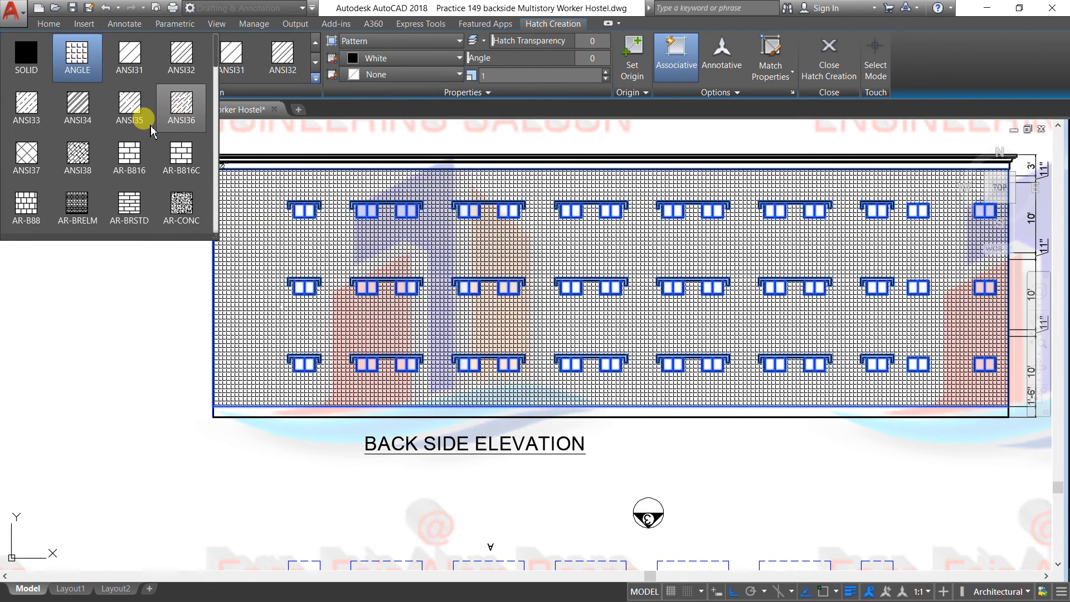
left_click(129, 203)
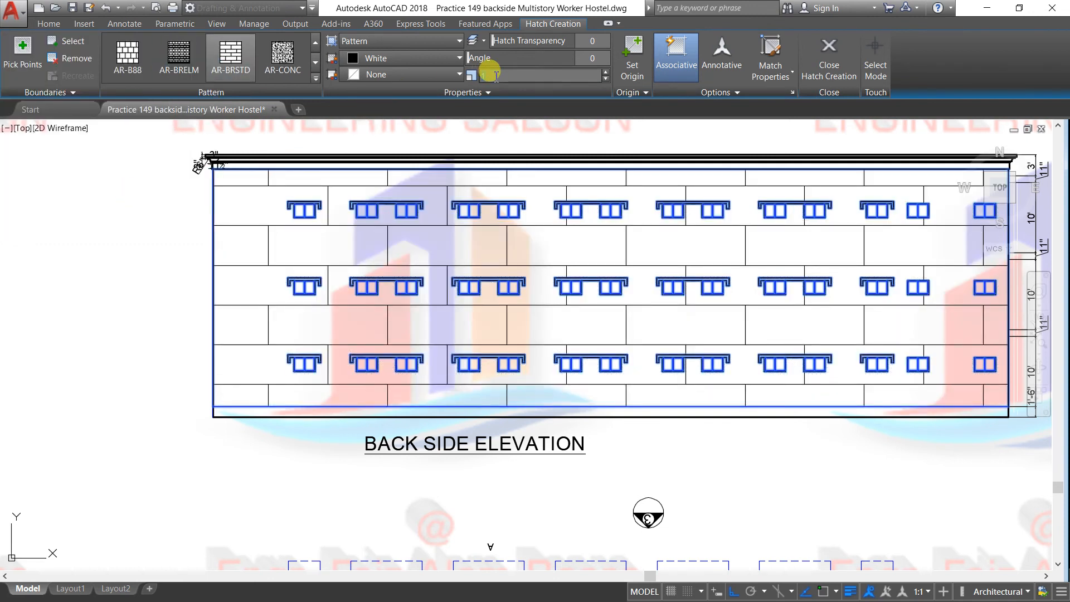
key("Return")
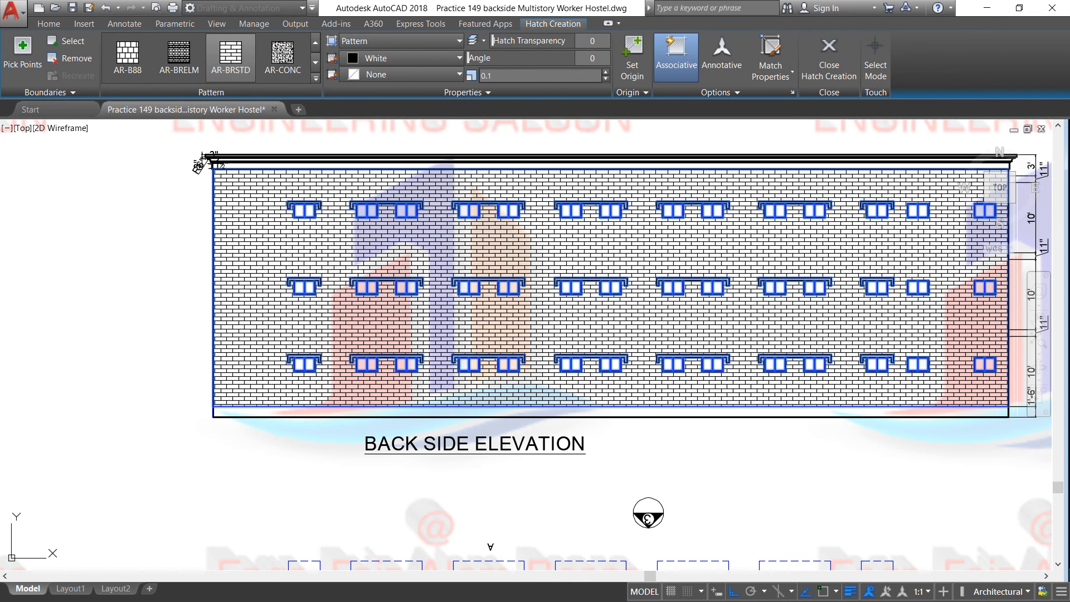
left_click(393, 58)
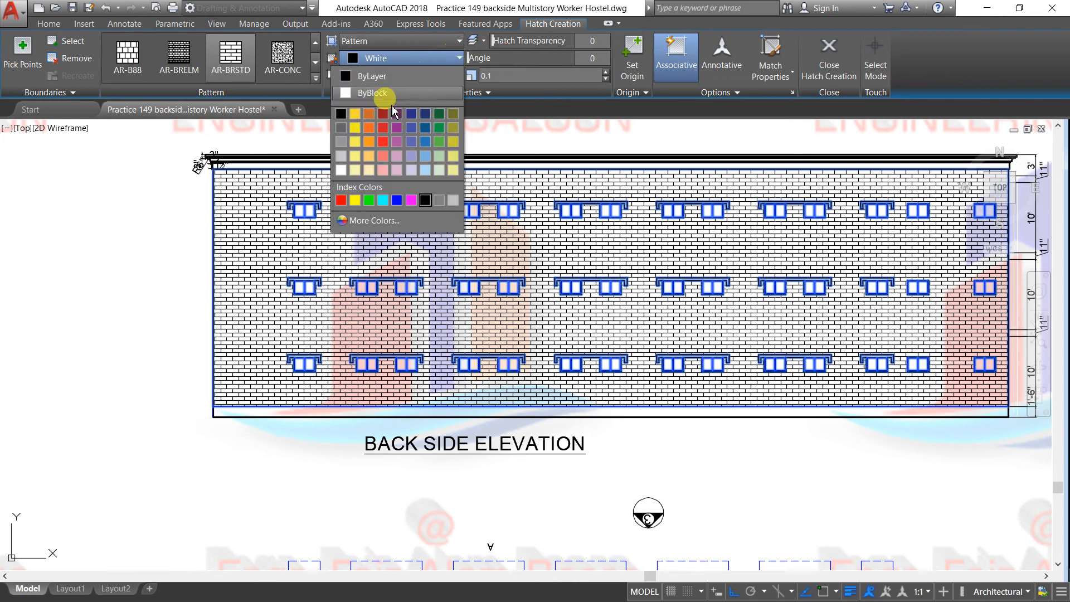
left_click(387, 115)
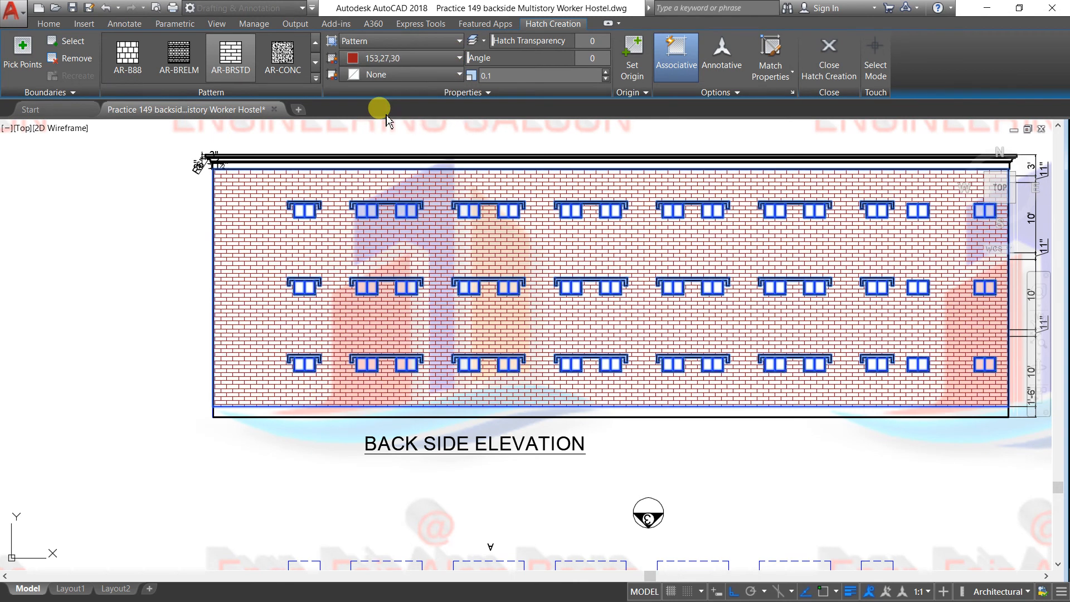
Copy the dashed floor lines from the mirrored elevation onto the original wall, from right plinth-line end to right plinth-line end
scroll(256, 198, "down", 2)
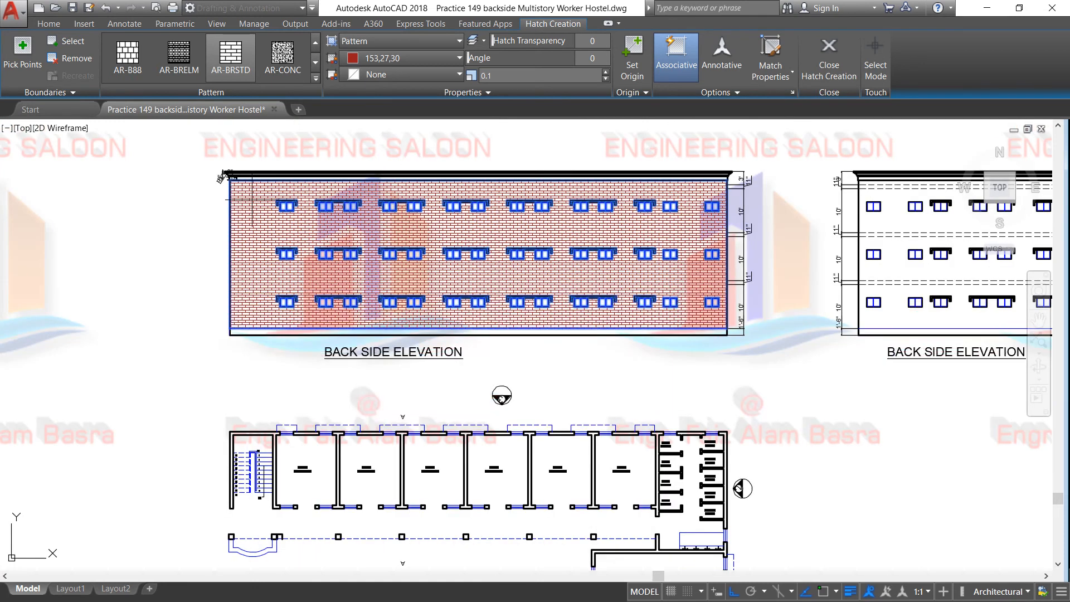
scroll(223, 206, "down", 2)
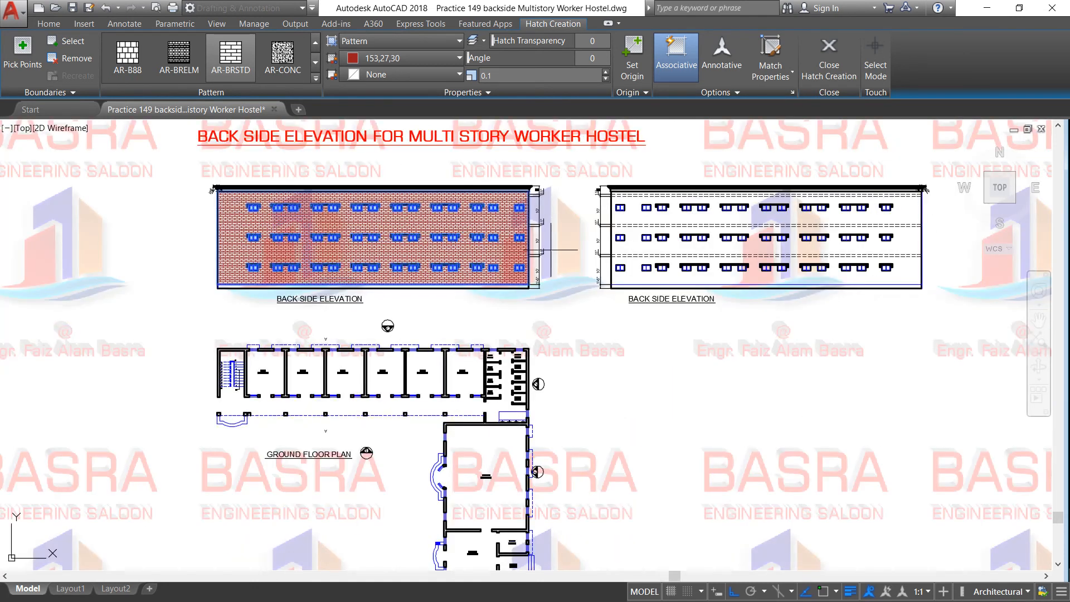
scroll(557, 241, "up", 2)
scroll(437, 240, "down", 2)
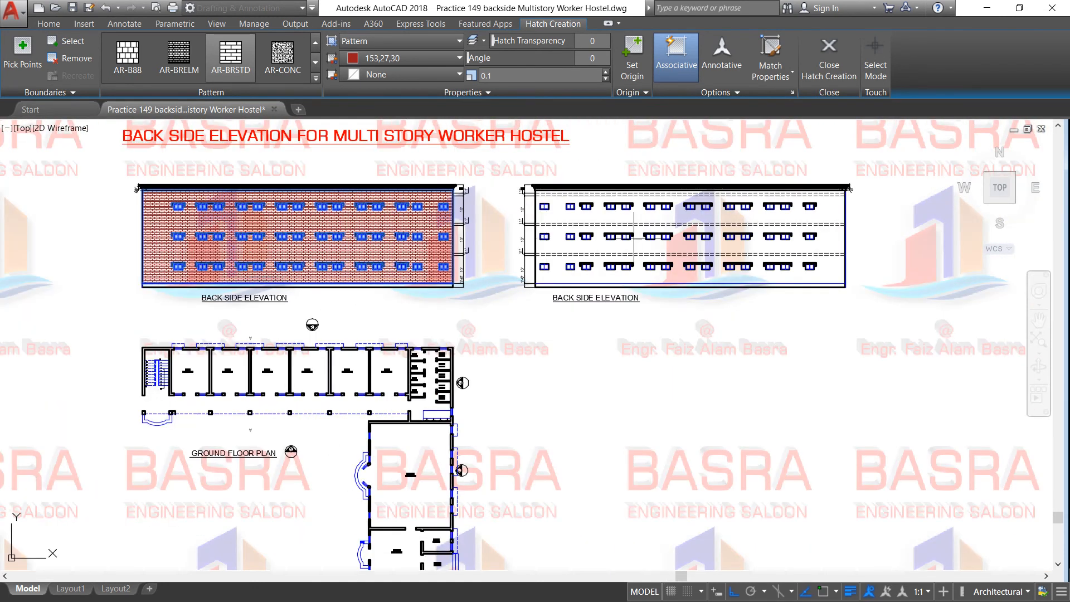
scroll(801, 234, "up", 4)
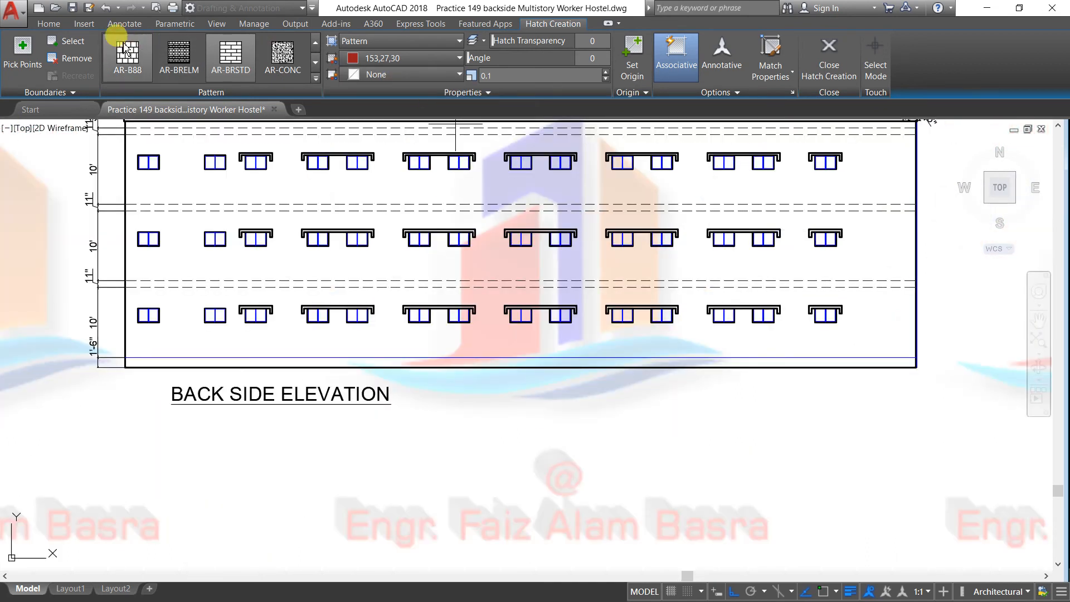
left_click(49, 24)
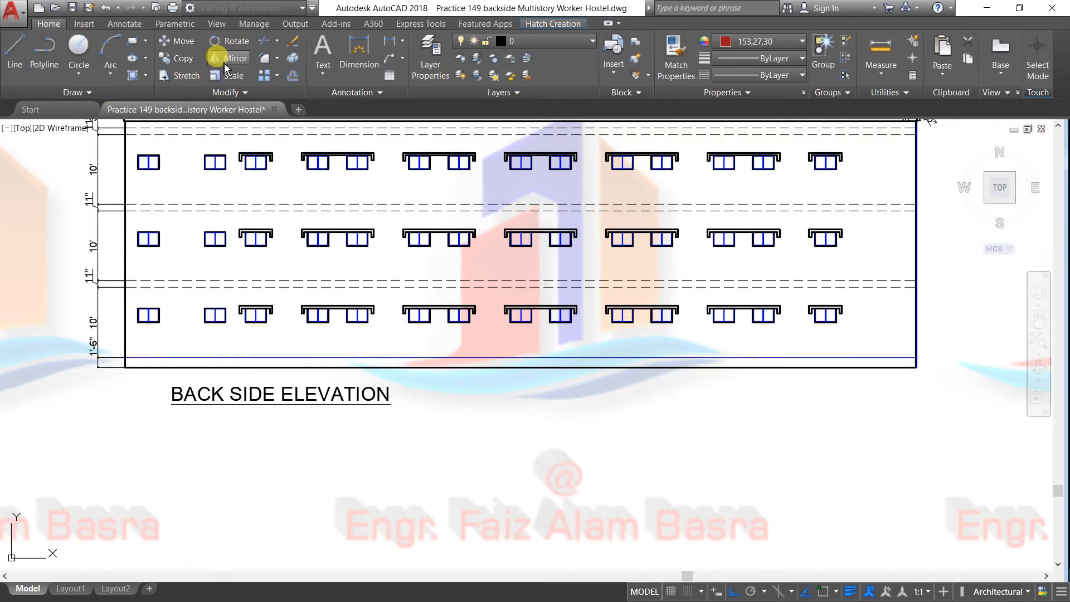
left_click(184, 58)
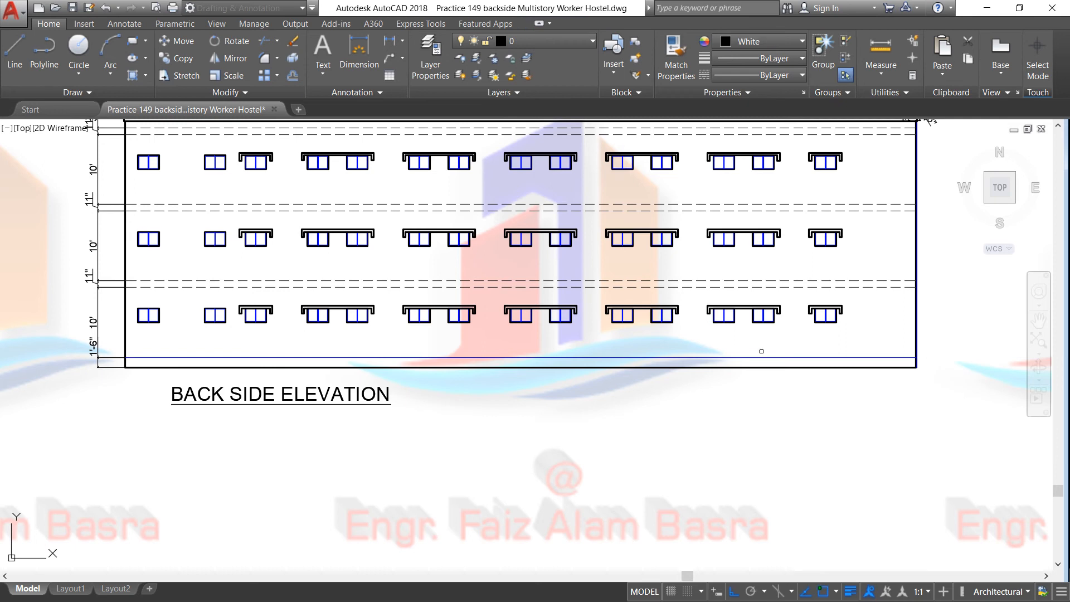
scroll(762, 351, "down", 2)
scroll(841, 346, "up", 2)
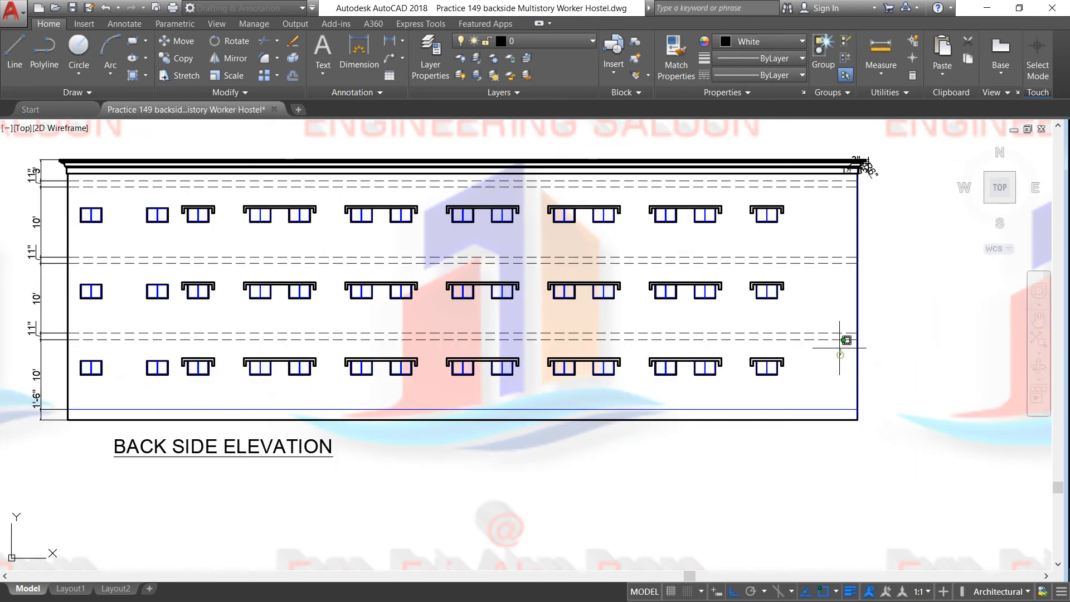
left_click(840, 354)
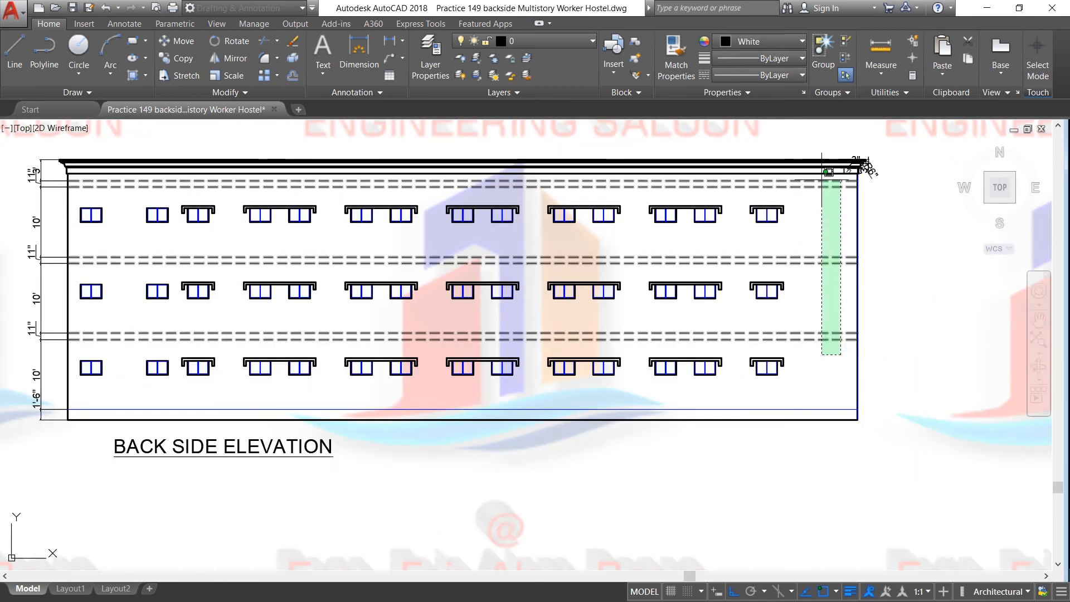
left_click(821, 179)
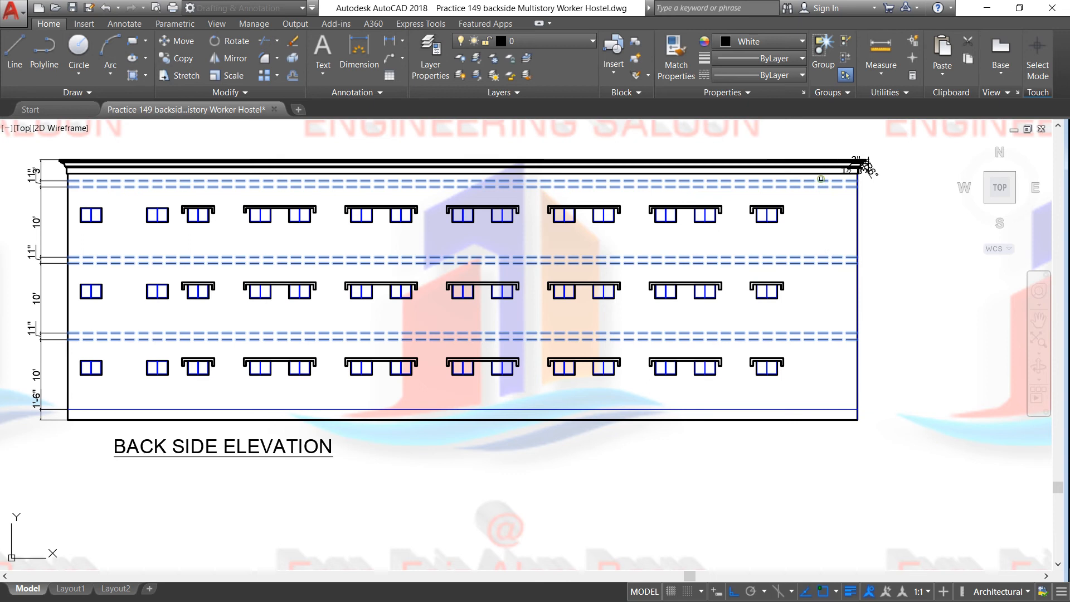
left_click(857, 409)
scroll(890, 388, "down", 4)
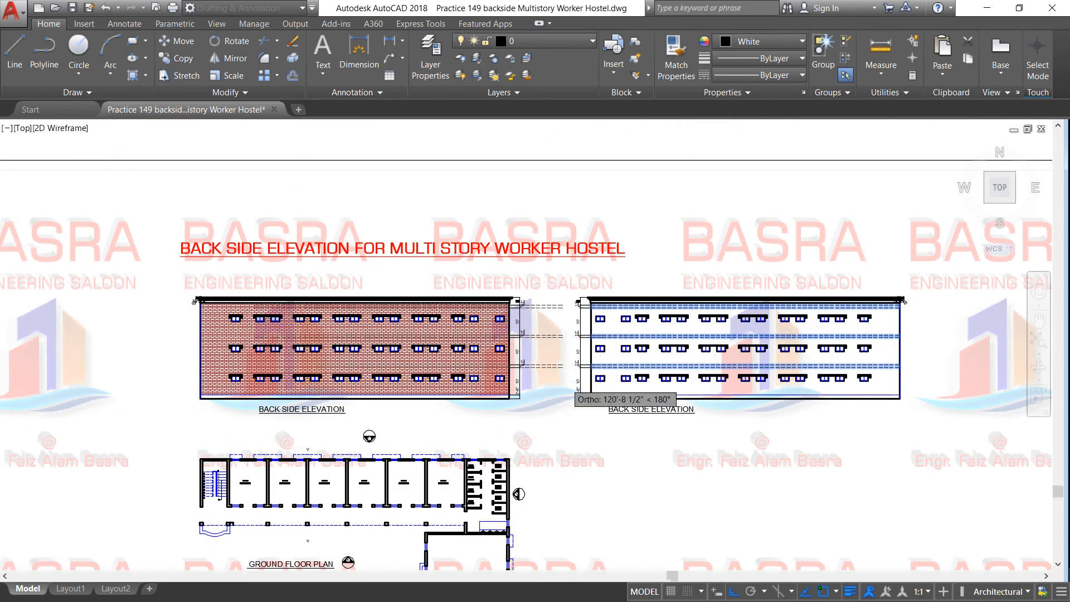
scroll(553, 382, "up", 4)
scroll(496, 443, "up", 5)
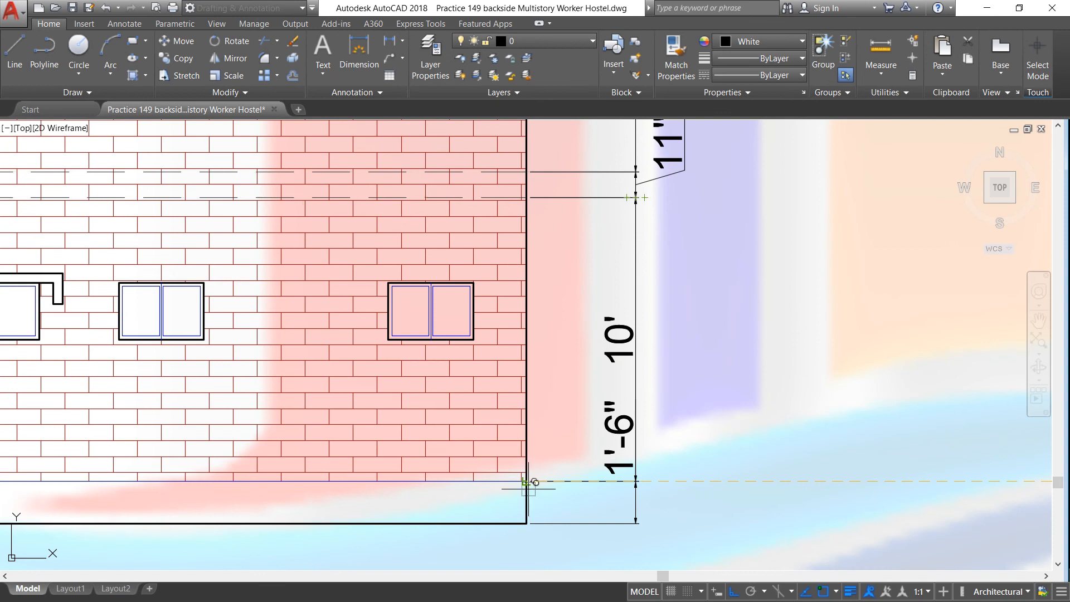
scroll(529, 486, "up", 3)
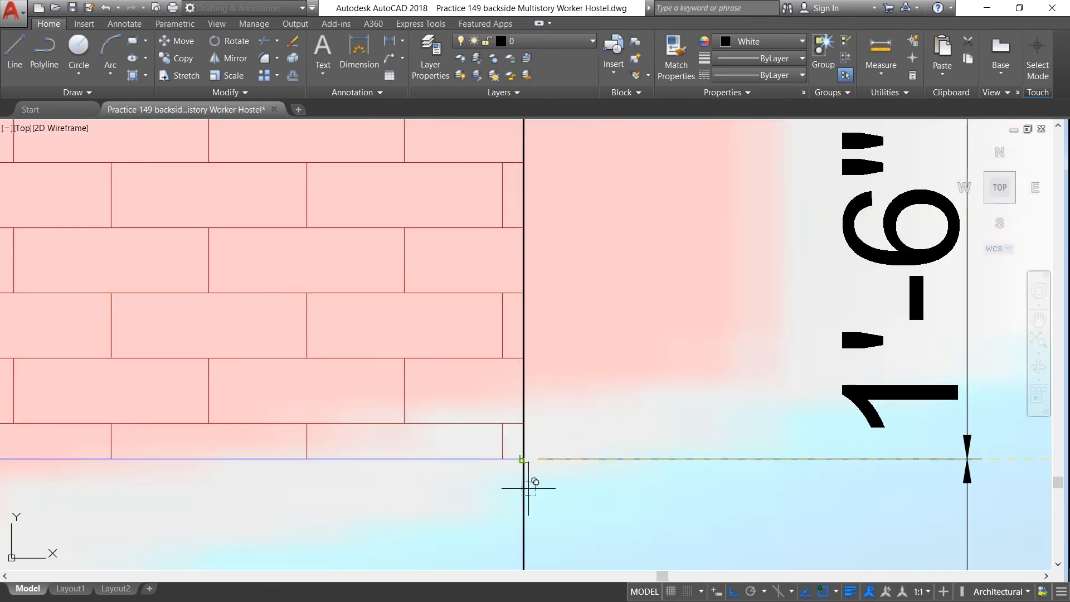
right_click(522, 459)
left_click(557, 304)
Examine the original elevation's brick hatch and the dashed floor lines across its three storeys
scroll(689, 334, "down", 4)
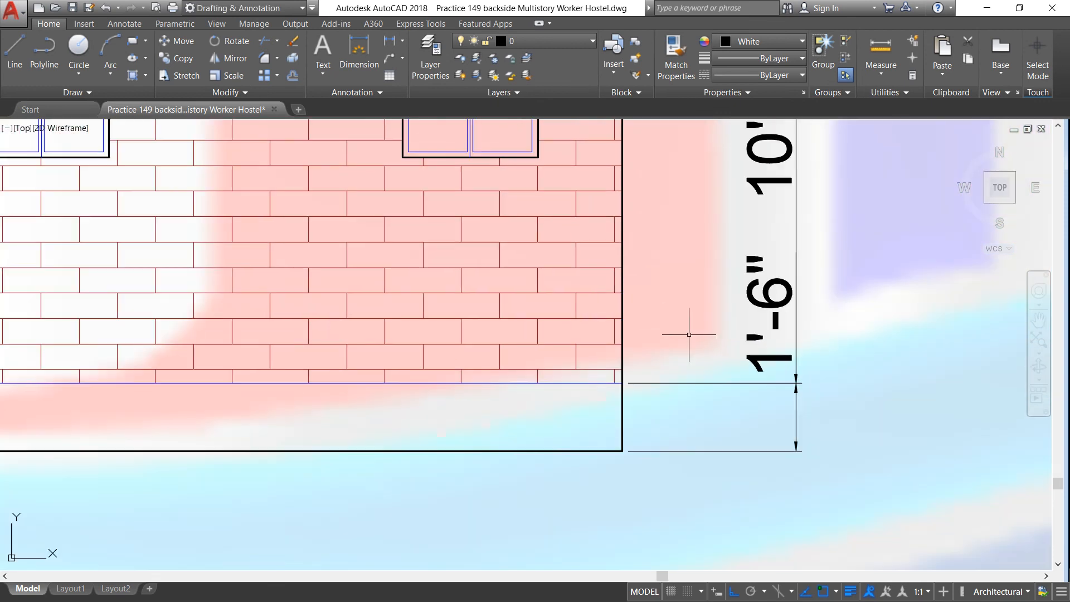
scroll(689, 335, "down", 3)
scroll(619, 223, "down", 2)
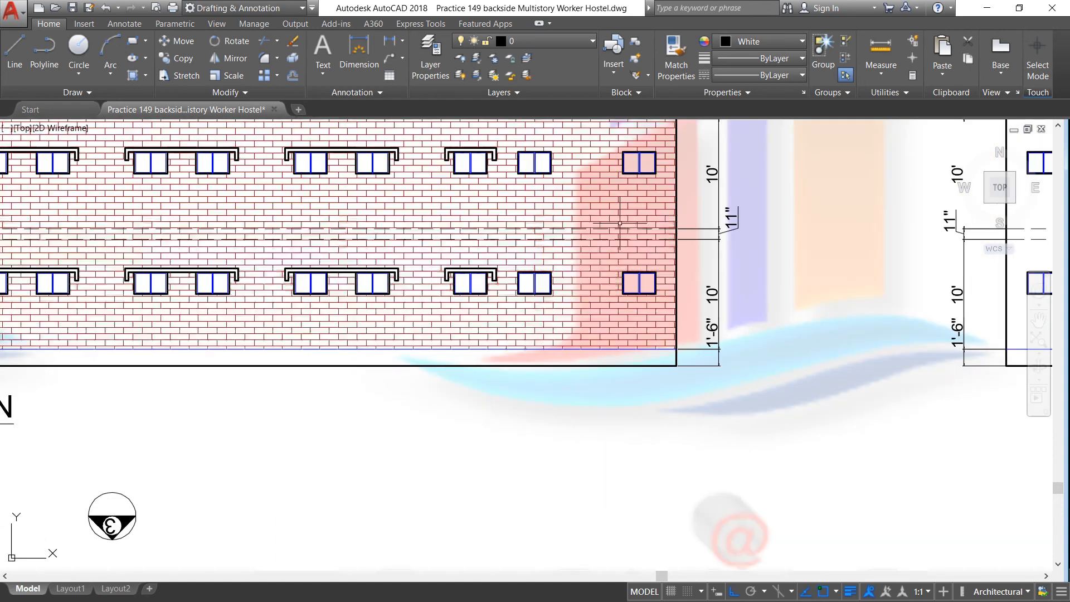
scroll(619, 223, "up", 2)
scroll(645, 227, "down", 3)
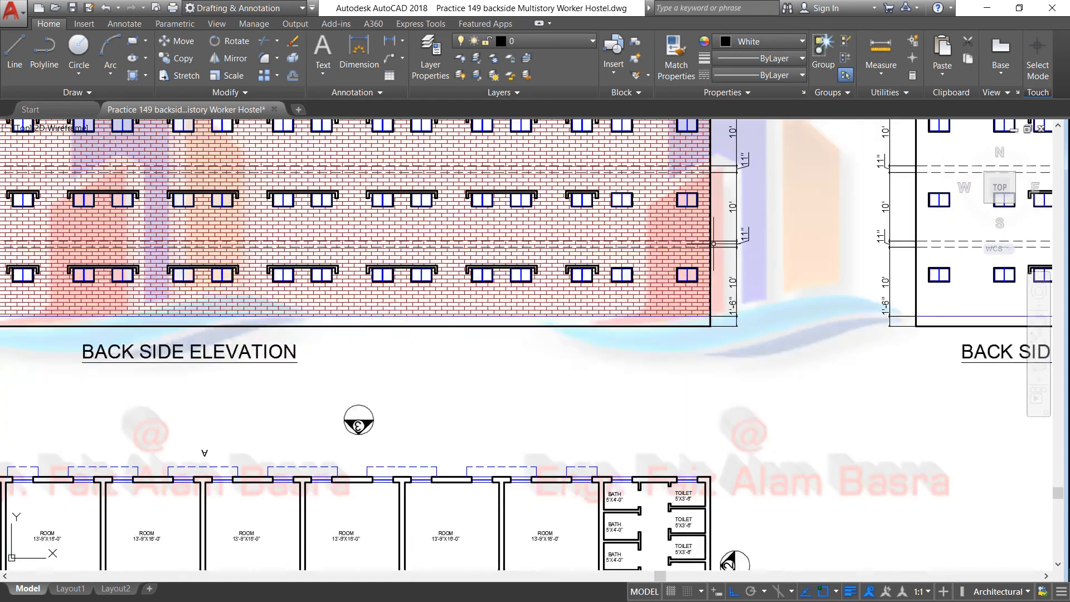
scroll(714, 243, "down", 3)
scroll(275, 186, "up", 4)
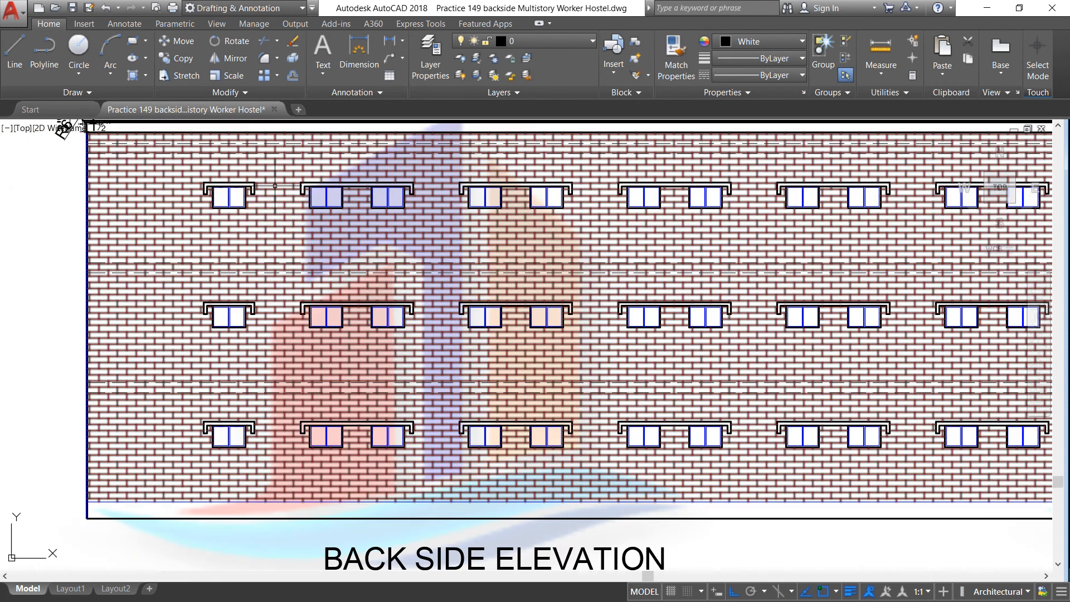
scroll(179, 200, "down", 3)
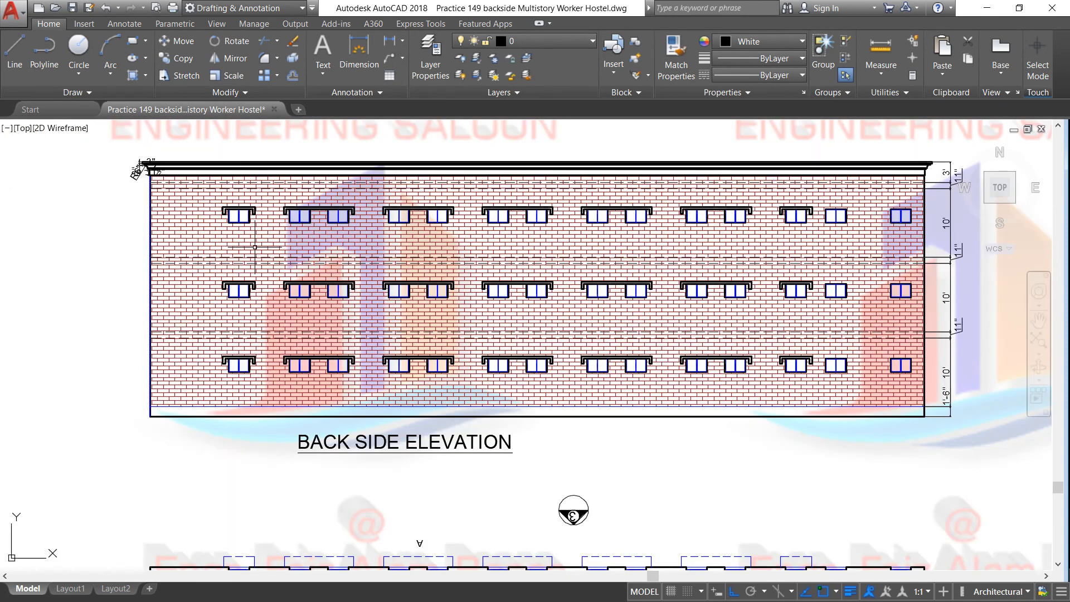
scroll(250, 268, "down", 2)
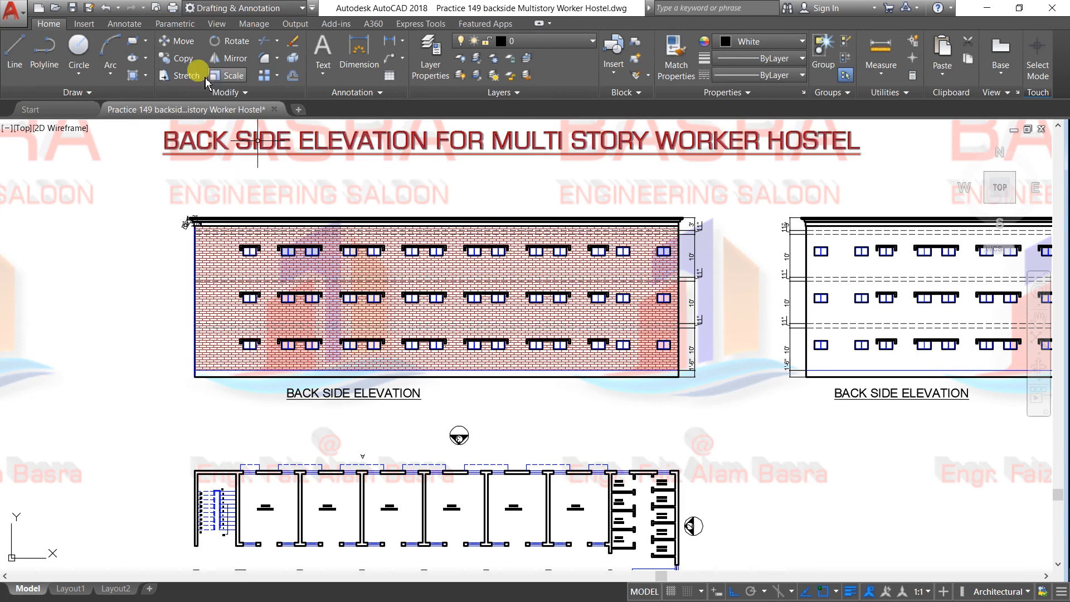
Try to copy the brick hatch from the original elevation to the mirrored one, aligning the right ends of their plinth lines
left_click(181, 57)
left_click(221, 318)
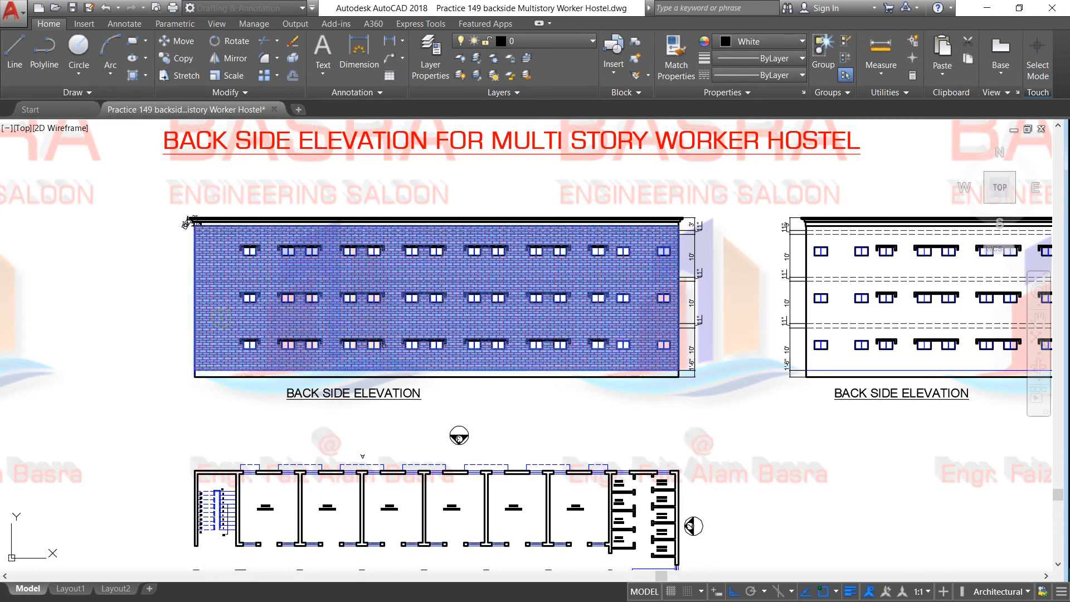
scroll(689, 368, "up", 6)
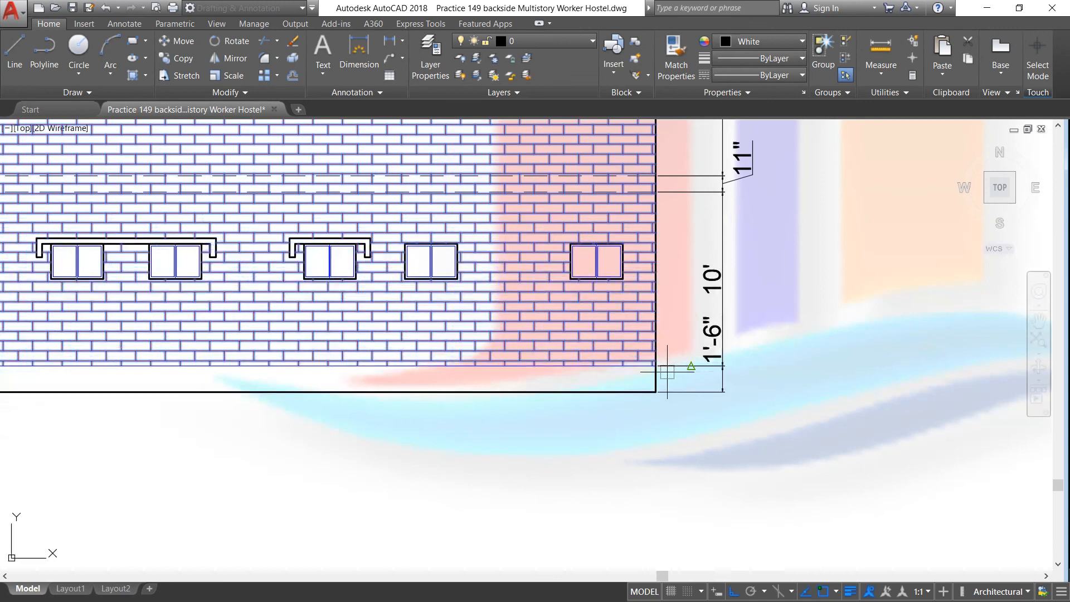
scroll(661, 369, "up", 2)
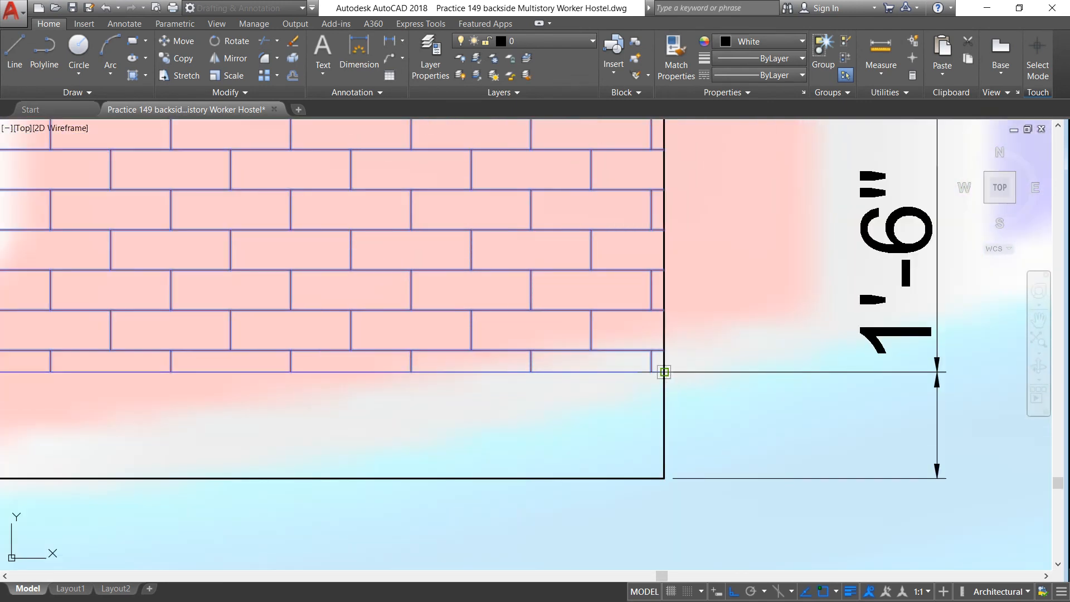
scroll(665, 371, "down", 10)
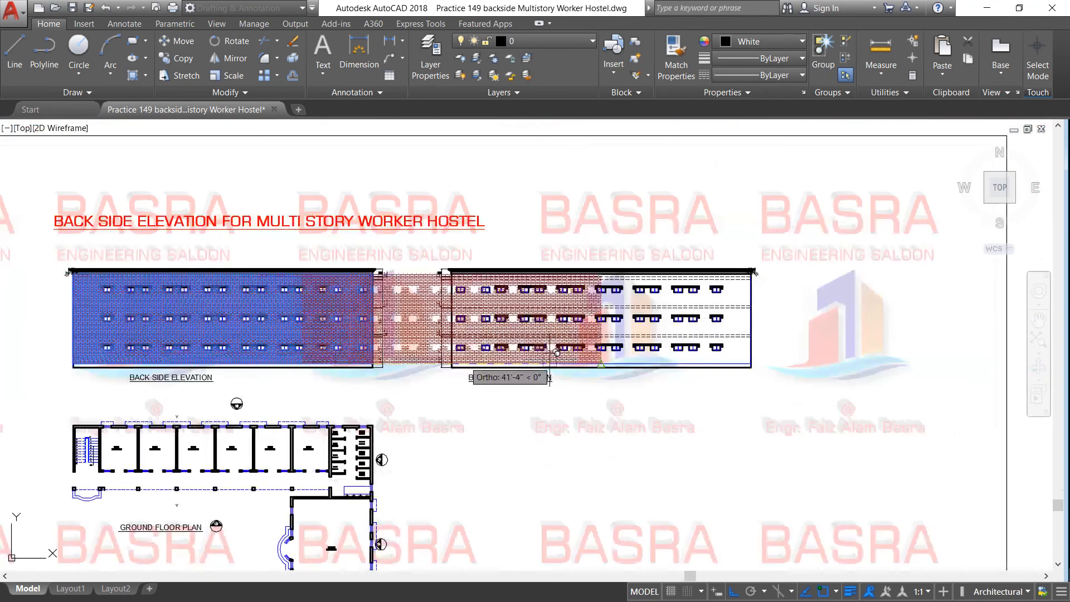
scroll(796, 365, "up", 8)
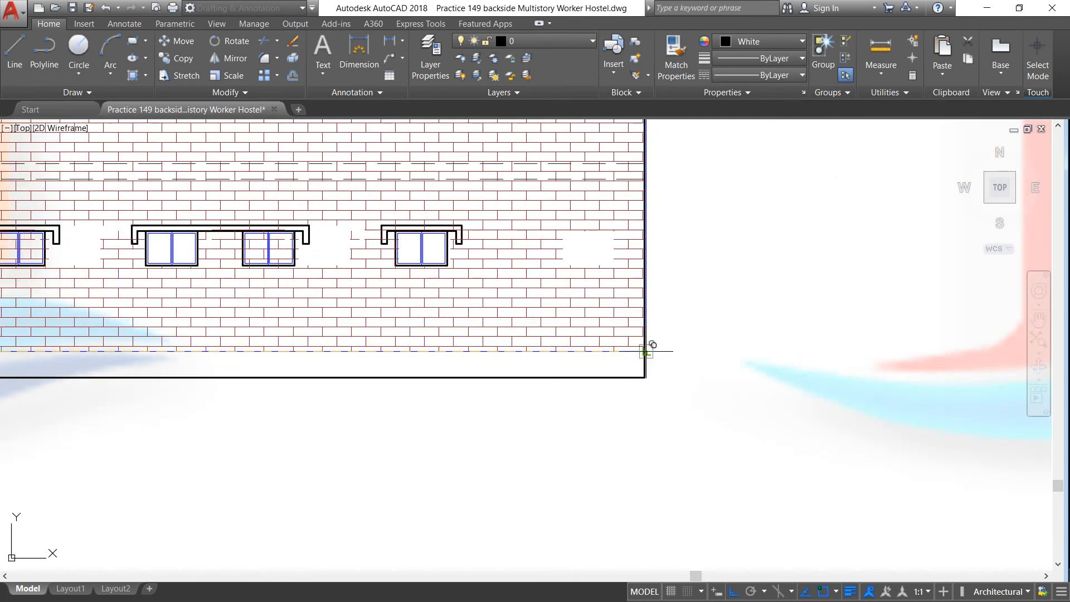
right_click(663, 352)
left_click(694, 360)
scroll(802, 354, "down", 1)
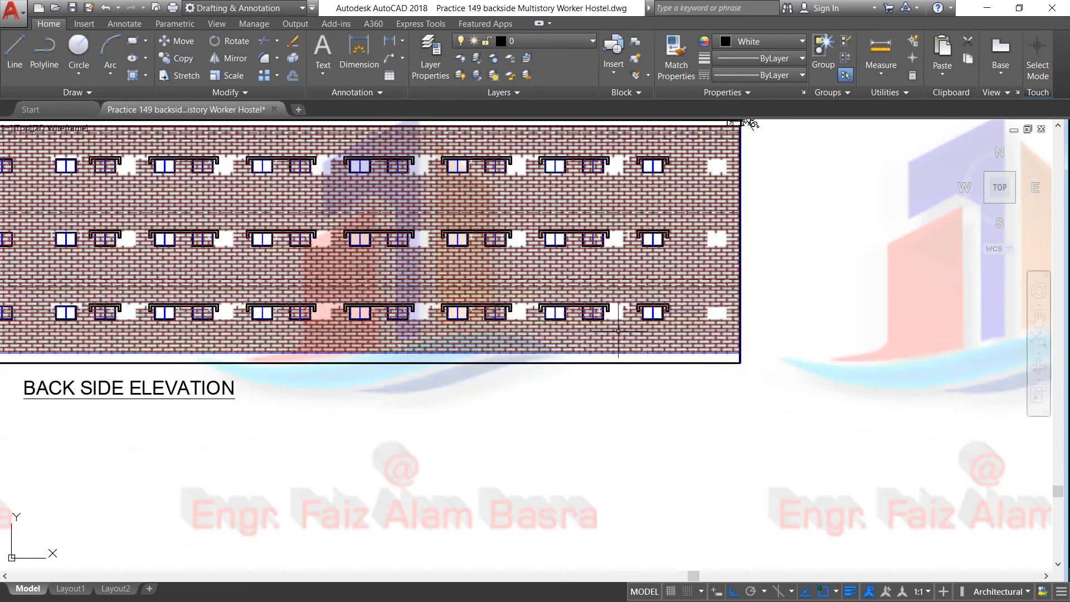
scroll(233, 282, "up", 4)
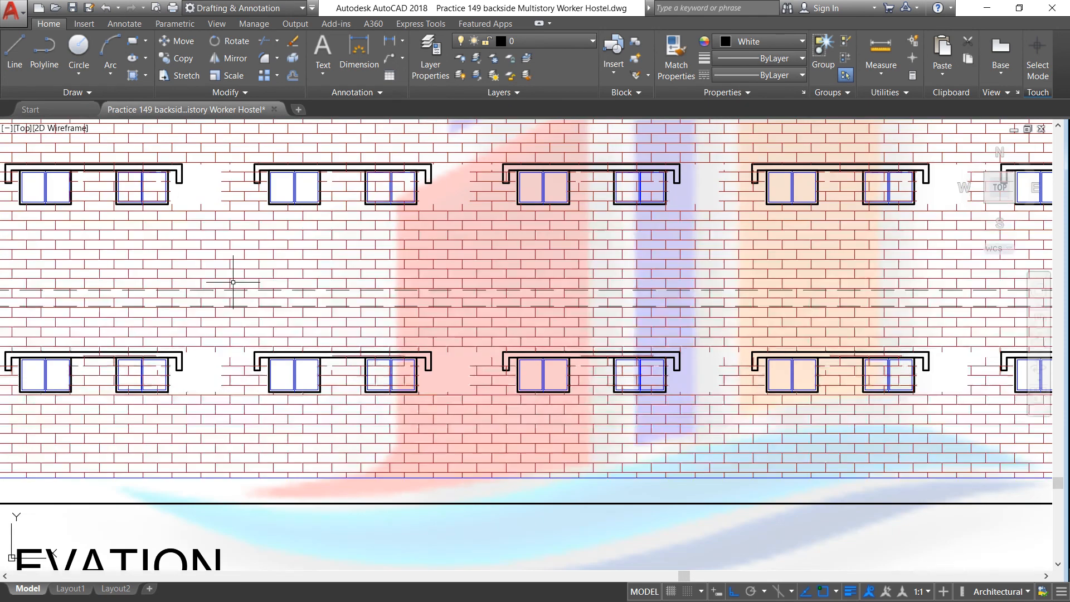
scroll(361, 245, "down", 5)
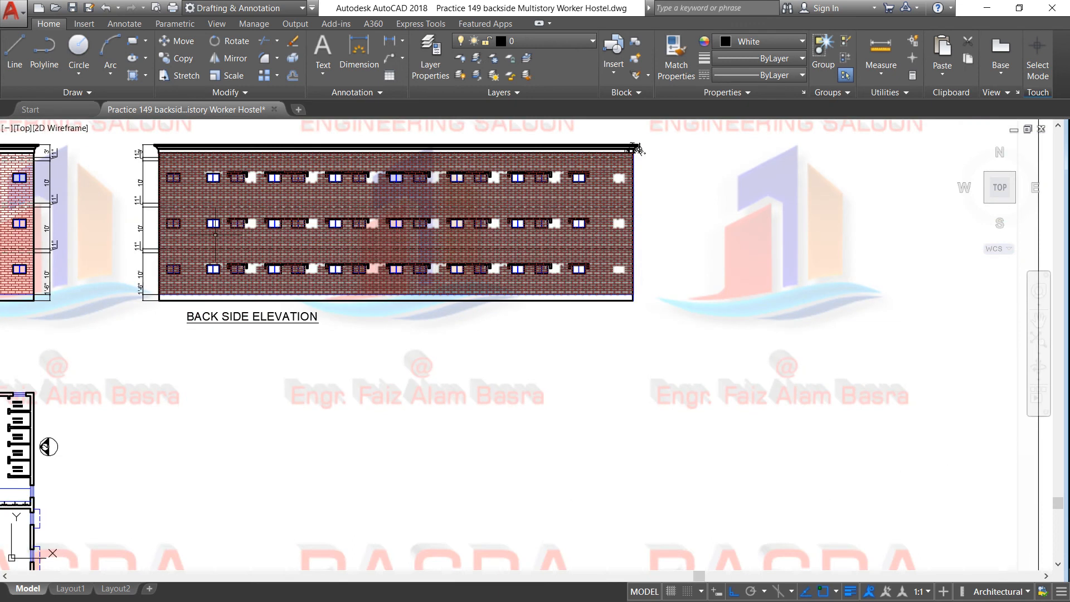
Erase the whole mirrored elevation with its hatch and dimensions, keeping its BACK SIDE ELEVATION title
scroll(440, 240, "down", 4)
scroll(326, 234, "up", 2)
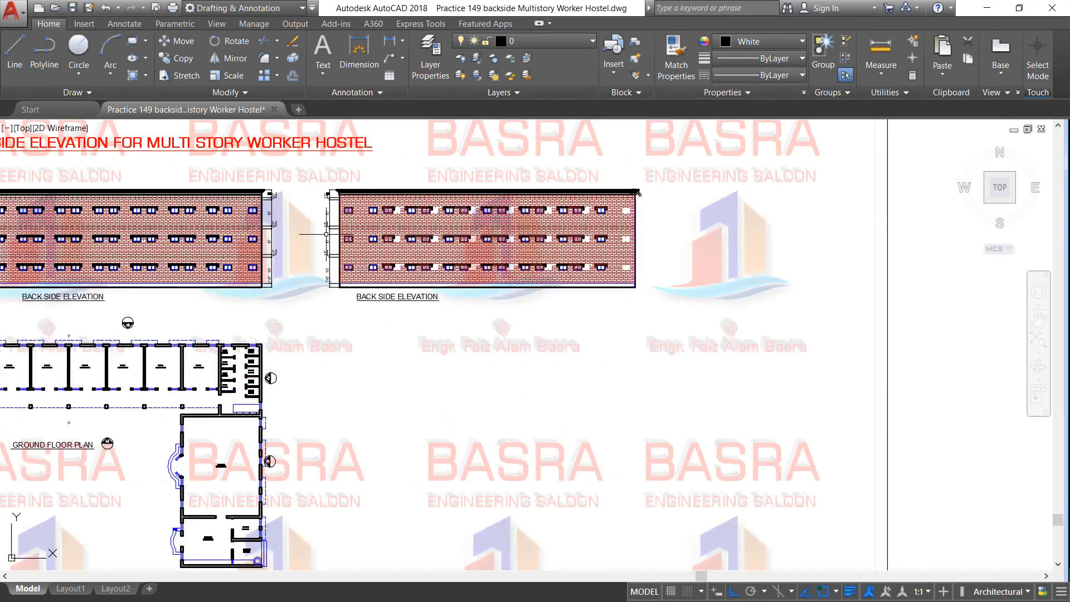
scroll(342, 221, "up", 2)
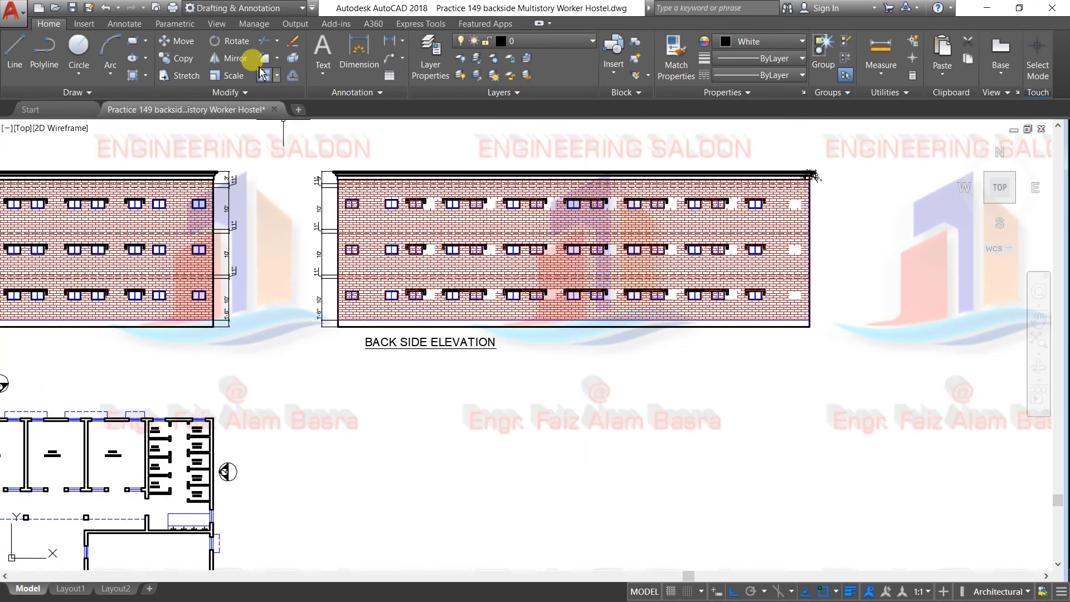
left_click(292, 40)
left_click(303, 151)
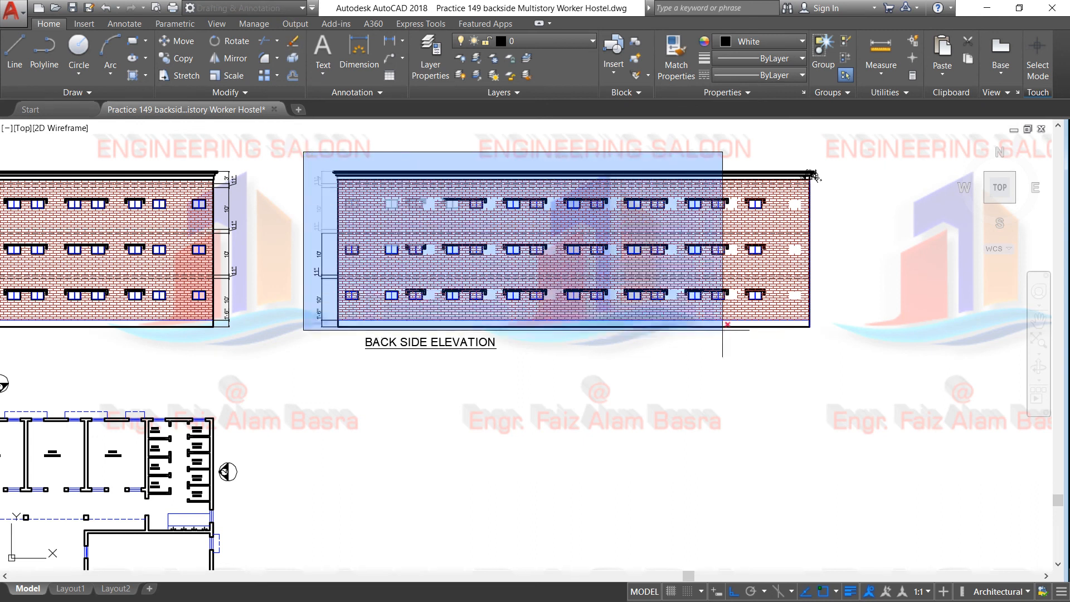
left_click(833, 337)
right_click(756, 335)
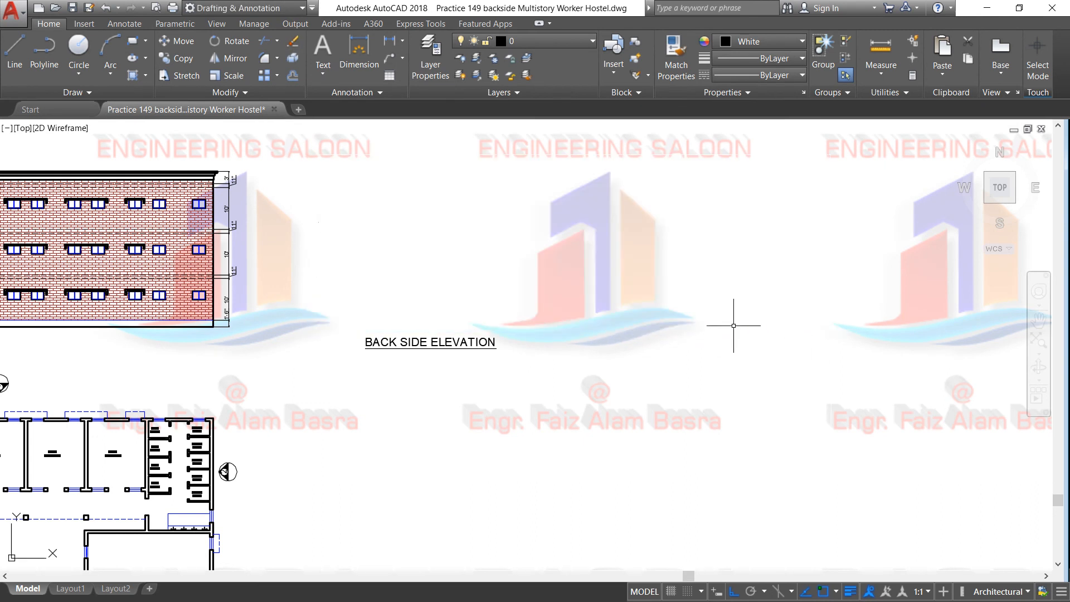
Mirror the hatched original elevation with its dimensions into the empty space above the second BACK SIDE ELEVATION title, keeping the source
left_click(232, 56)
scroll(489, 215, "down", 2)
scroll(493, 217, "down", 1)
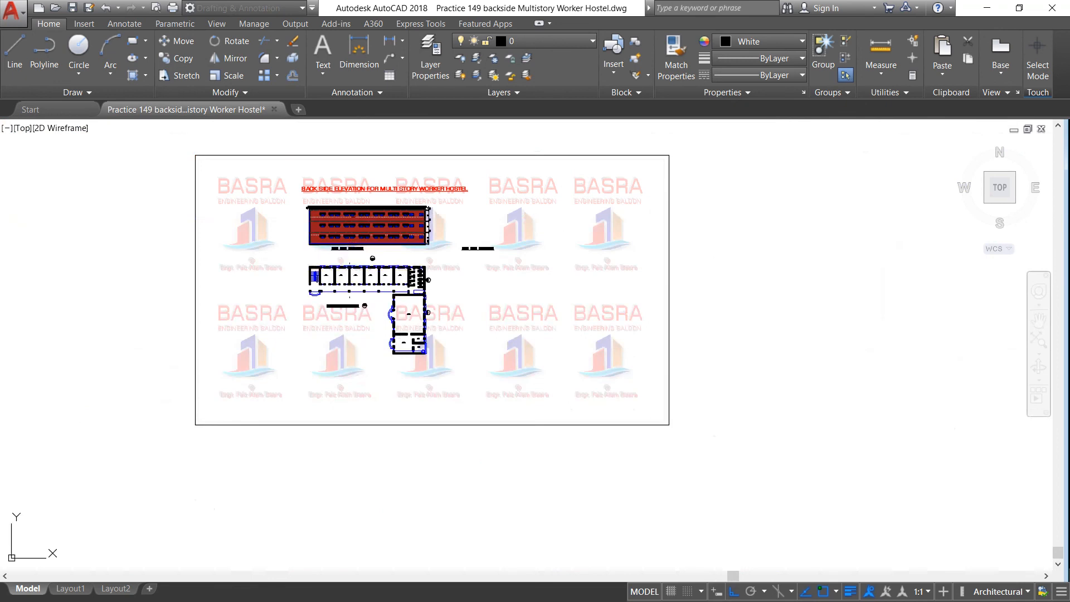
scroll(313, 210, "up", 1)
left_click(277, 189)
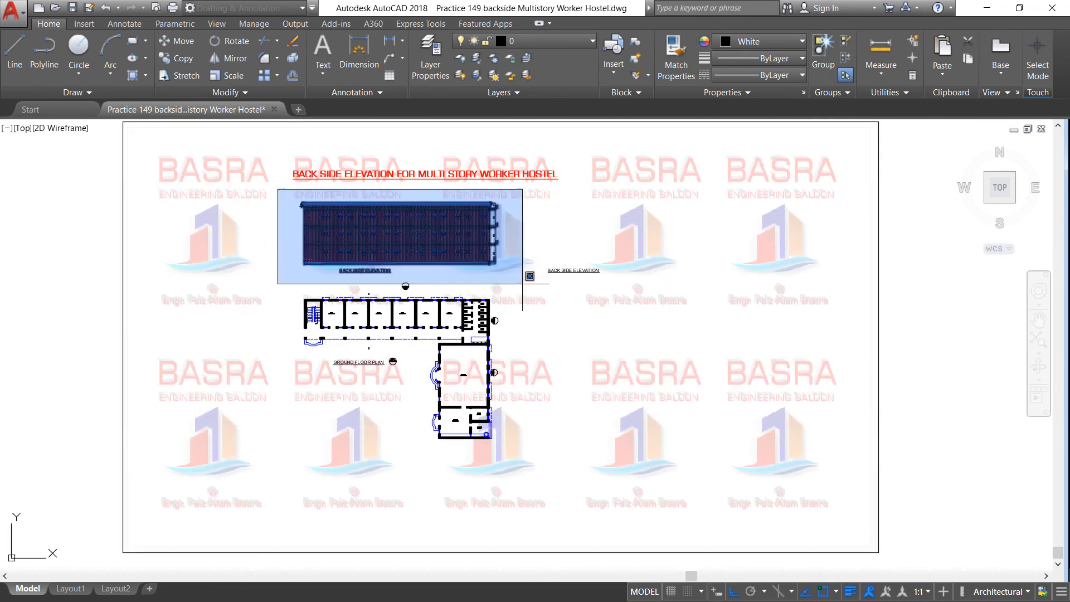
left_click(521, 269)
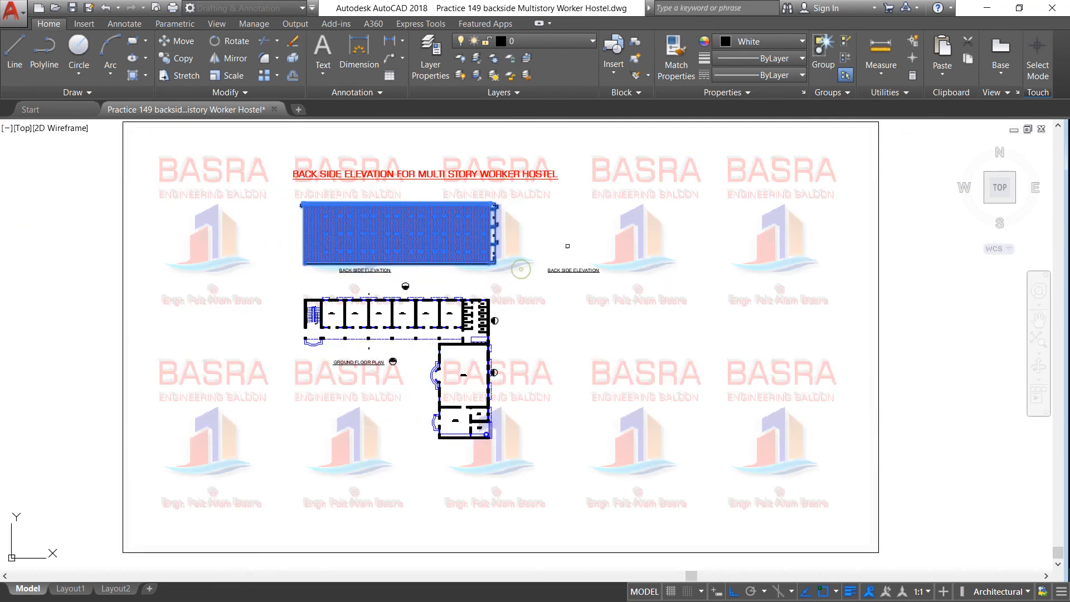
right_click(521, 299)
left_click(557, 307)
scroll(539, 234, "up", 6)
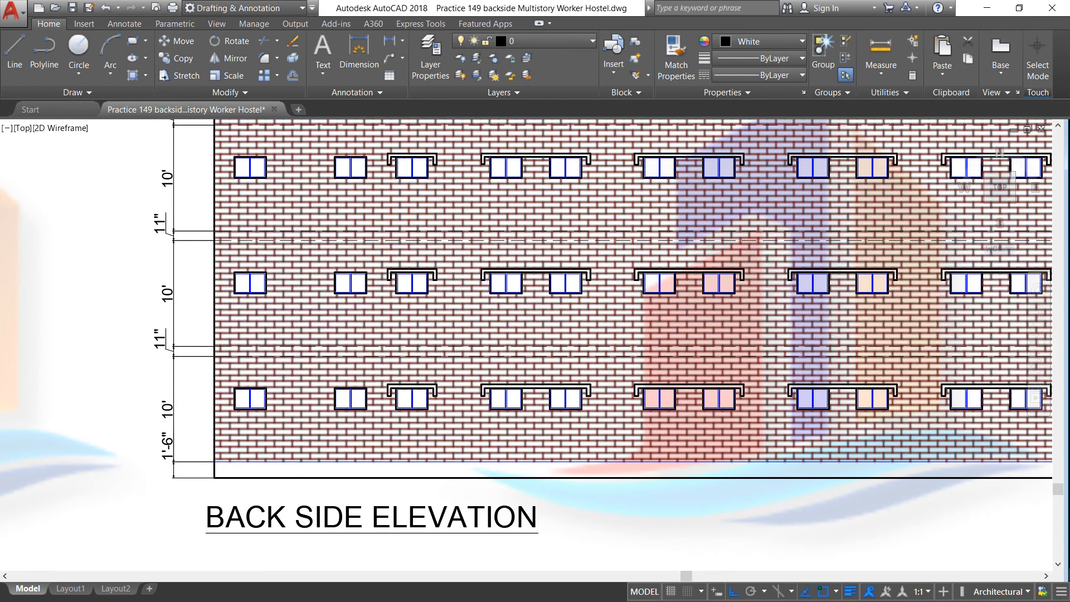
scroll(281, 234, "down", 5)
scroll(639, 268, "up", 2)
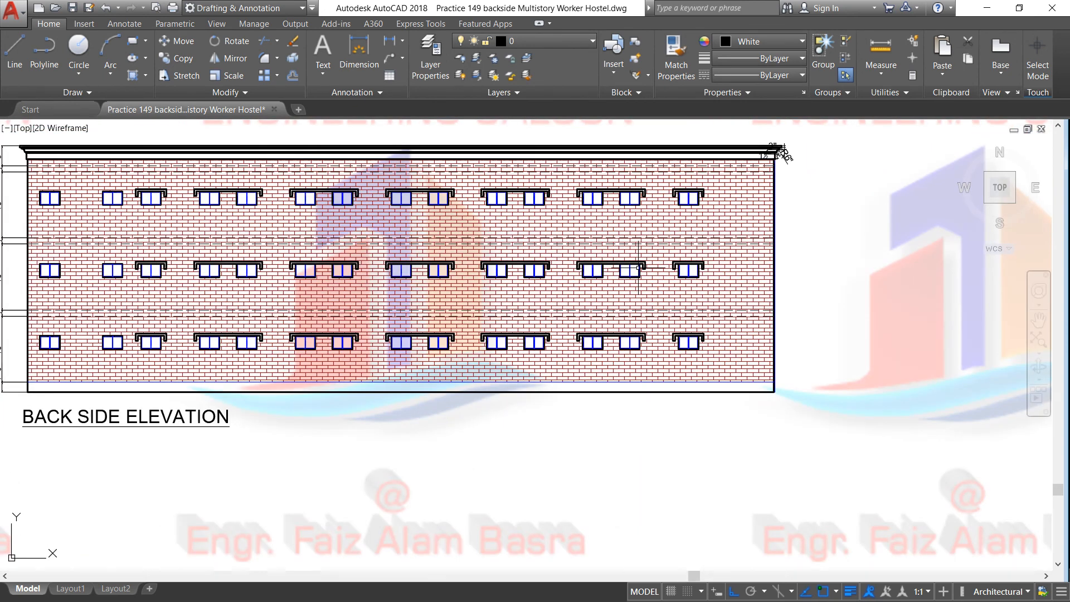
Examine the original and mirrored back side elevations with their brick hatches against each other and the ground floor plan
scroll(687, 269, "down", 2)
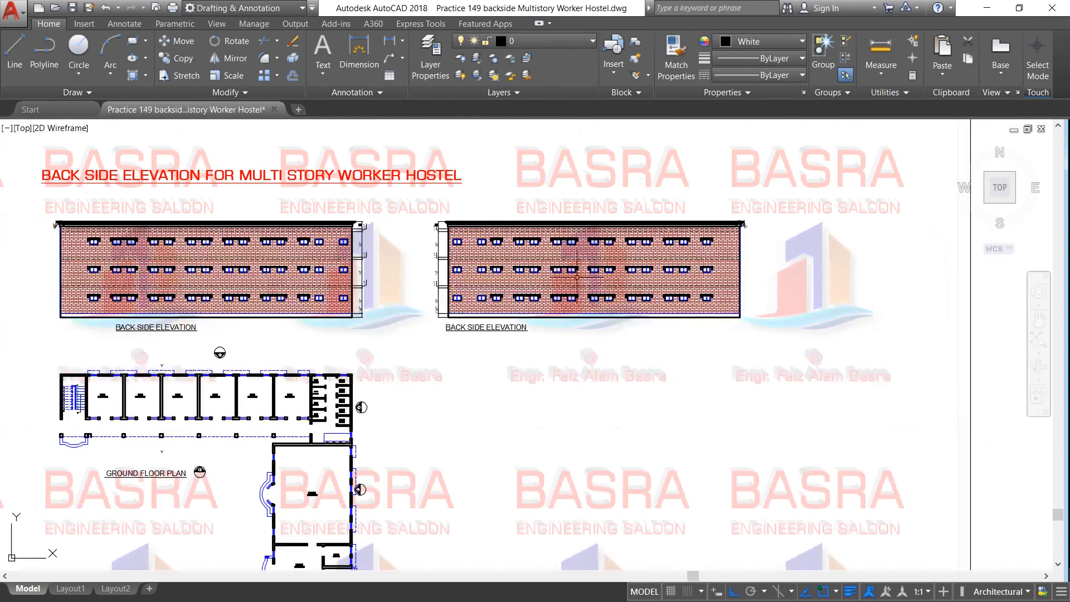
scroll(90, 248, "up", 2)
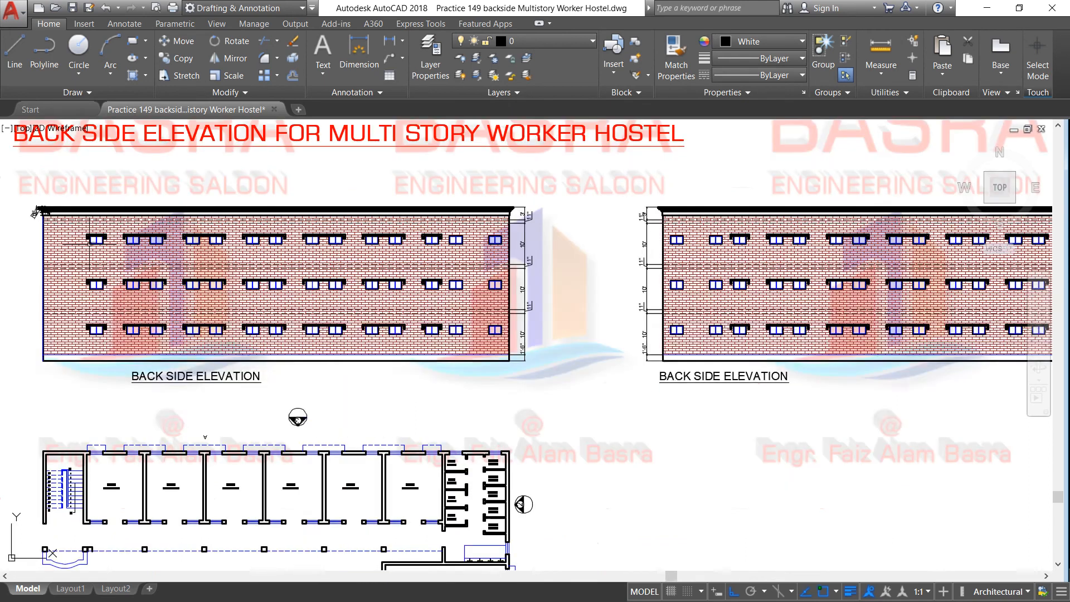
scroll(85, 248, "up", 2)
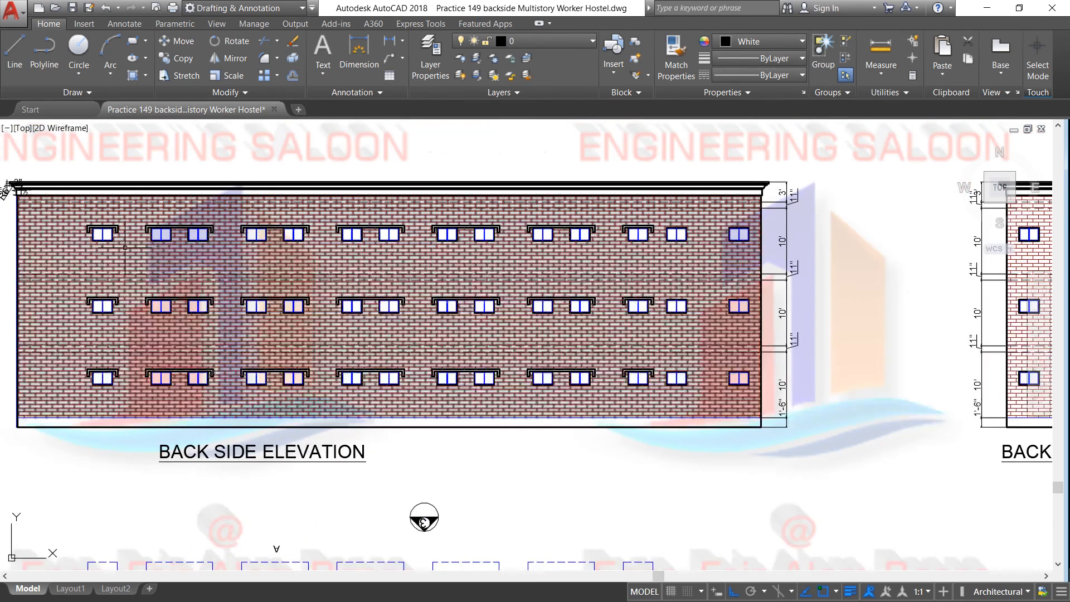
scroll(334, 263, "down", 2)
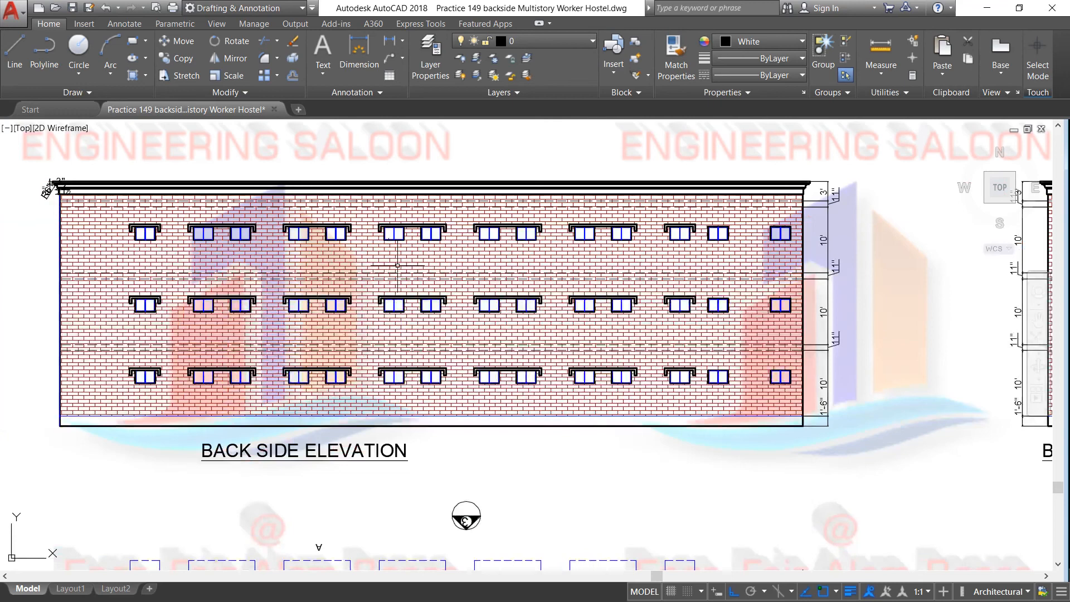
scroll(302, 314, "up", 2)
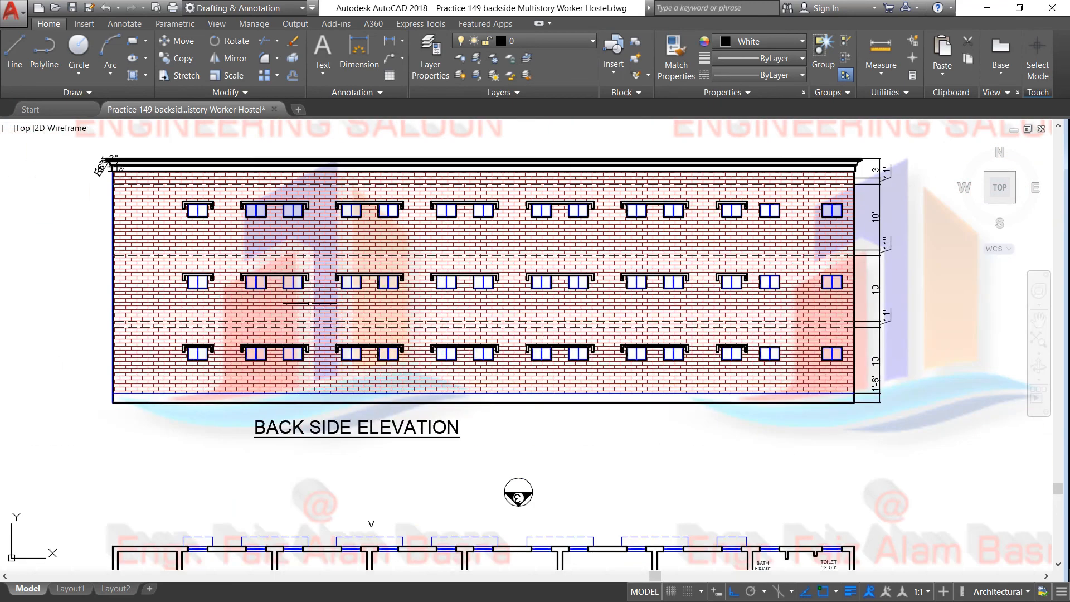
scroll(310, 303, "down", 2)
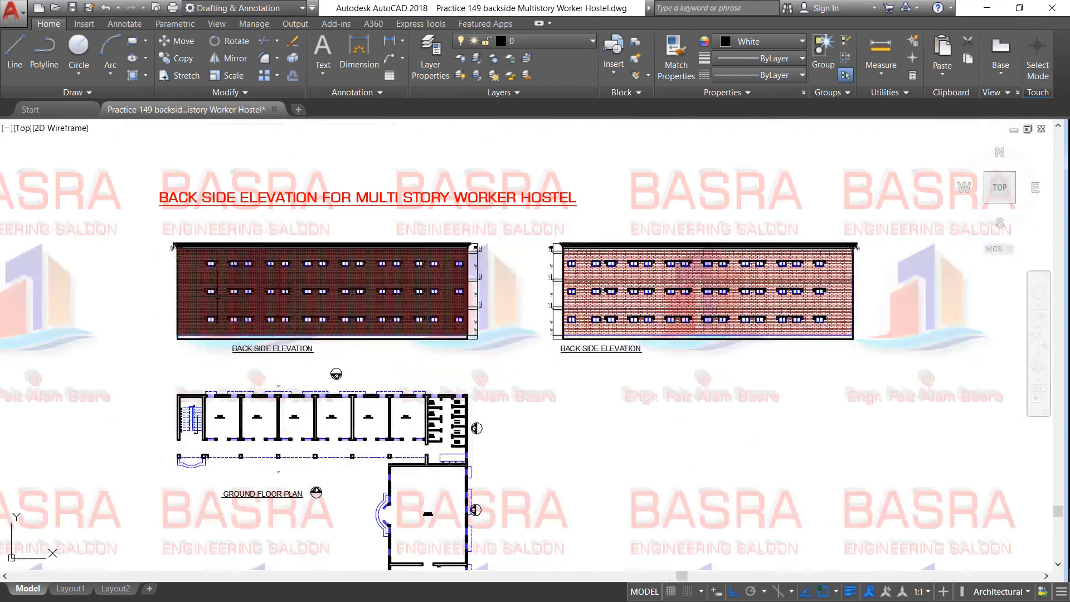
scroll(659, 299, "up", 2)
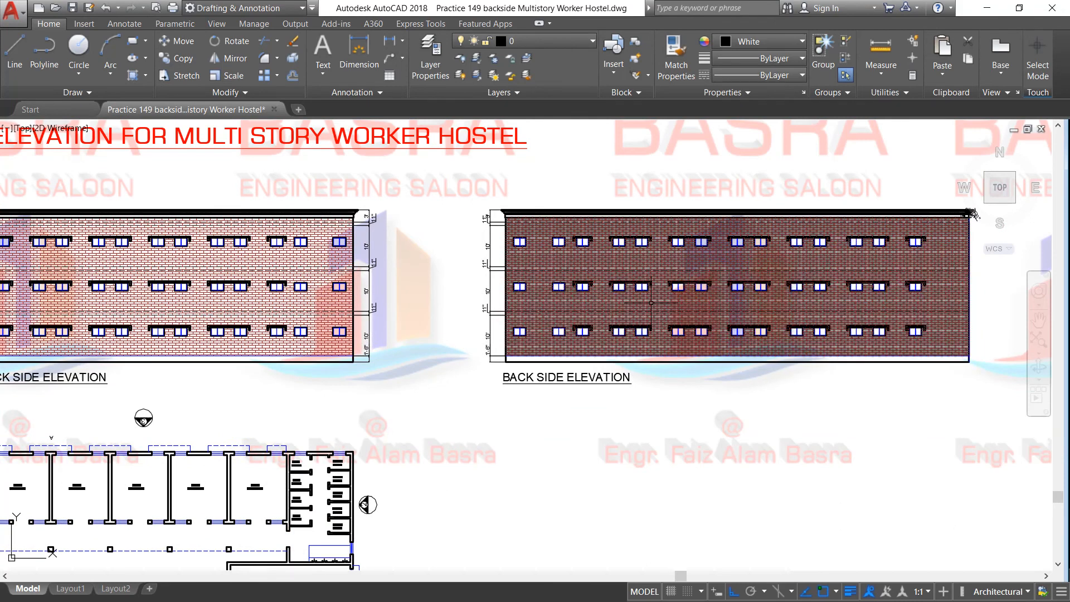
scroll(658, 299, "down", 2)
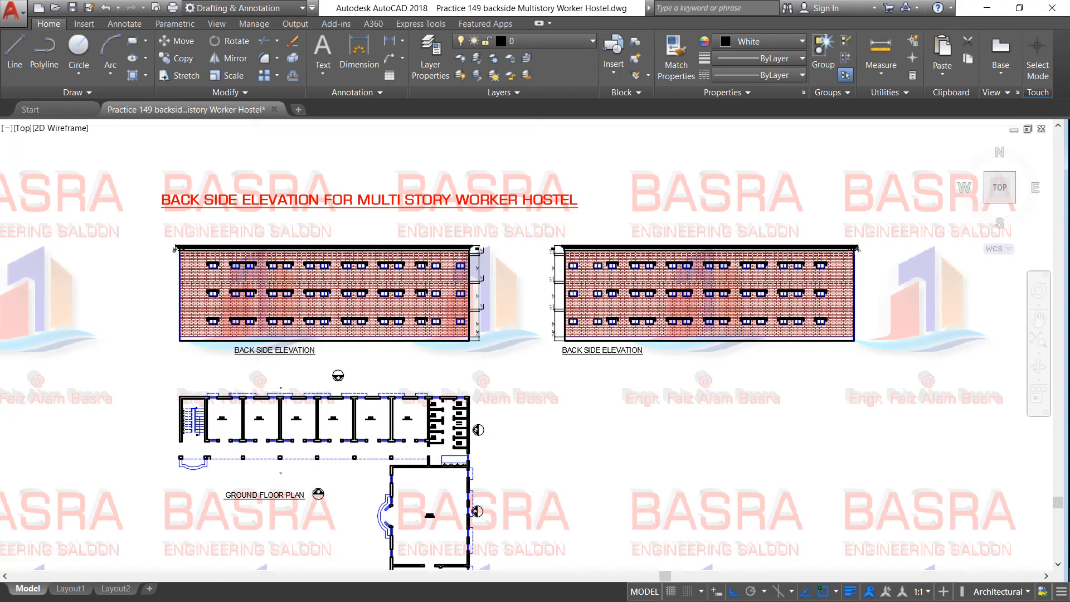
scroll(235, 377, "up", 2)
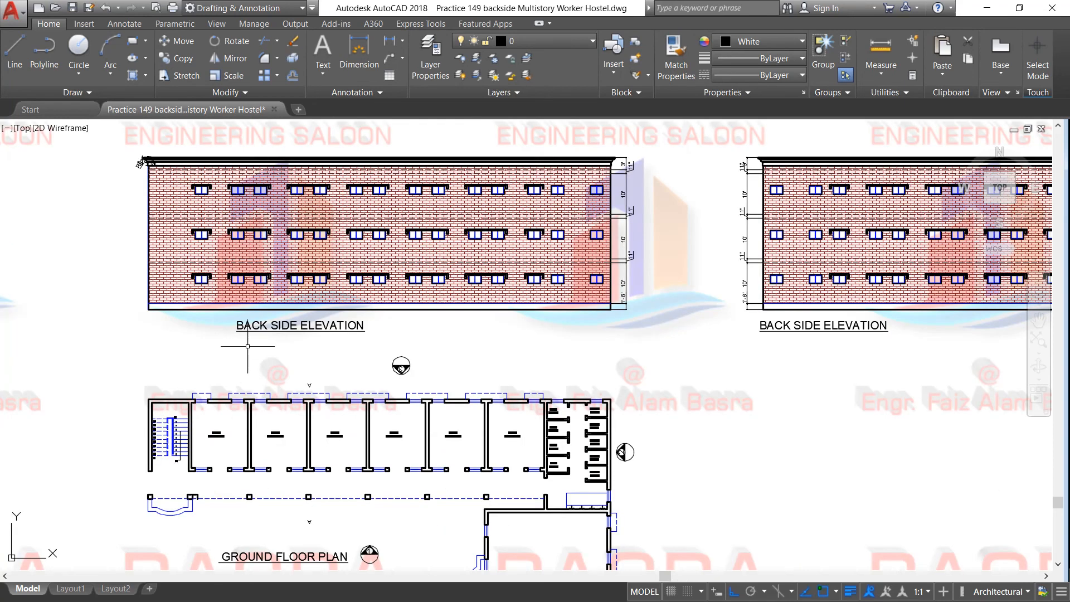
scroll(263, 337, "down", 2)
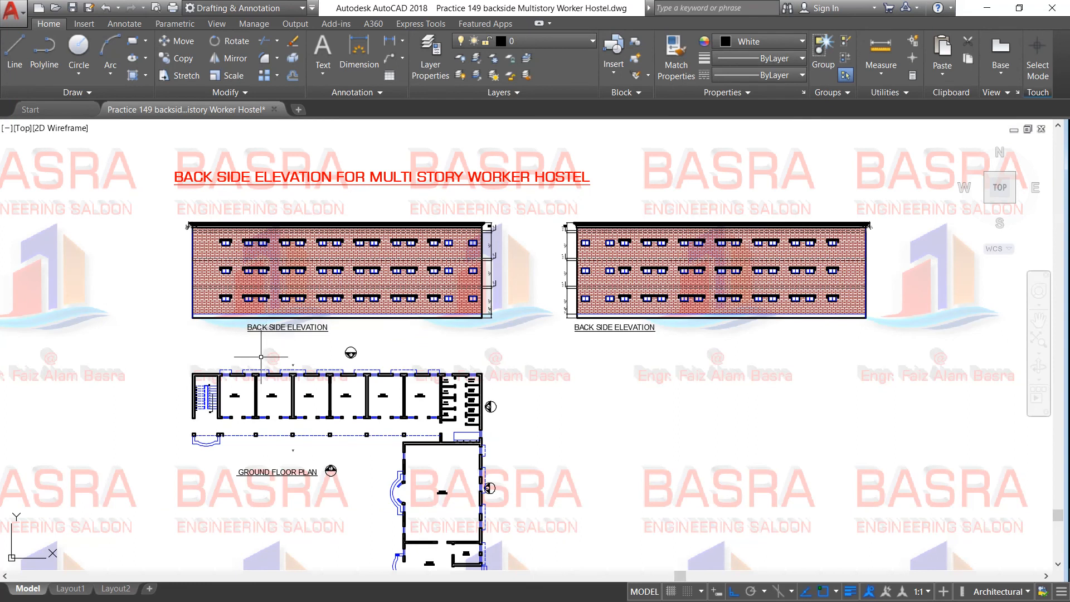
scroll(196, 253, "up", 1)
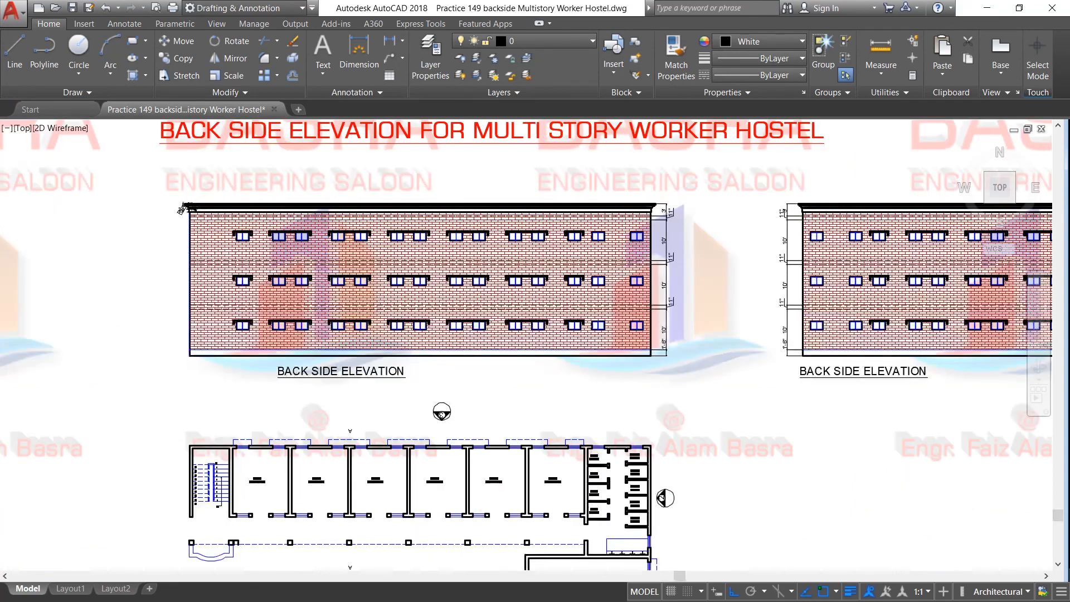
scroll(240, 253, "down", 3)
scroll(233, 270, "up", 1)
scroll(234, 271, "up", 2)
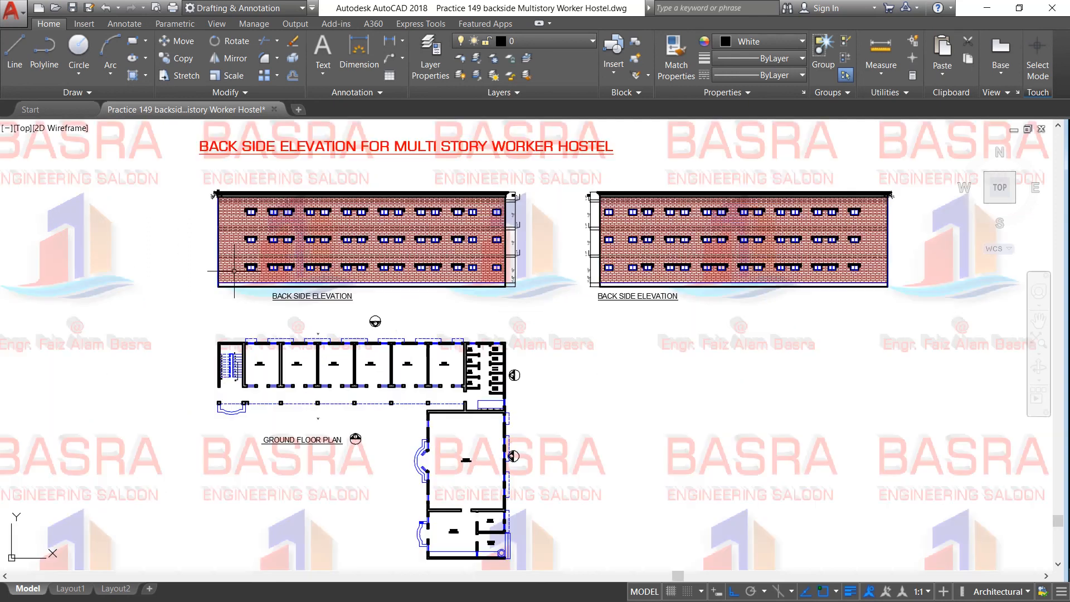